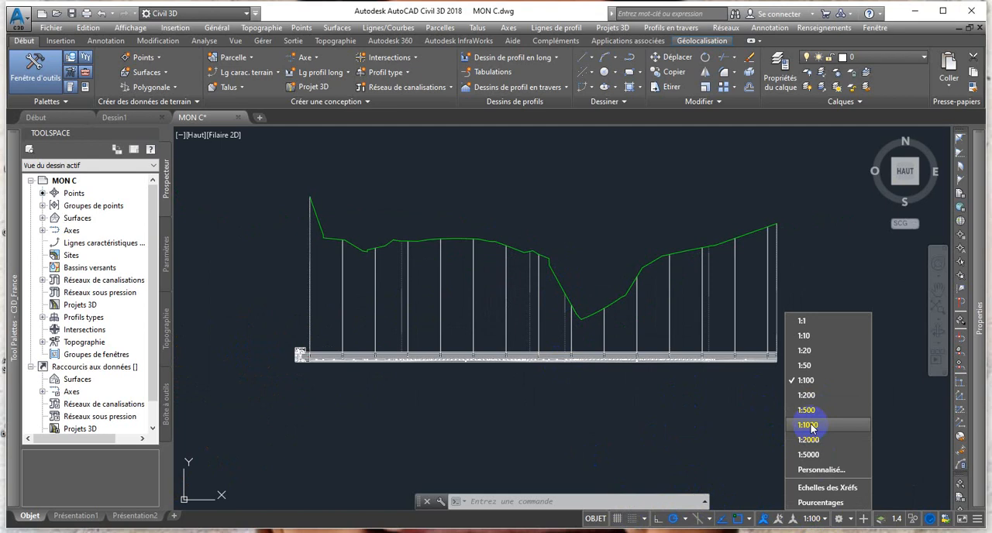
# Set the drawing's annotation scale to 1:1000.
pyautogui.click(810, 428)
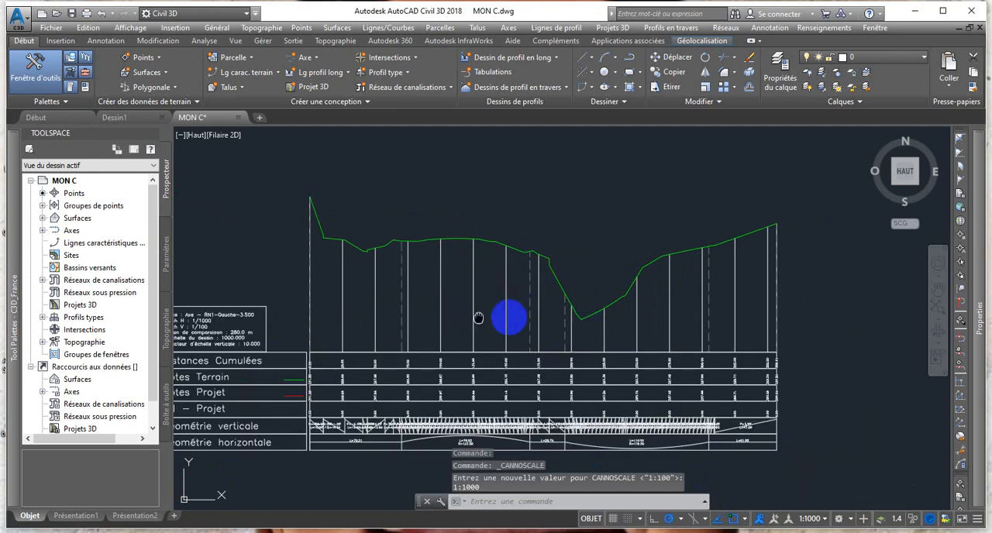
pyautogui.moveTo(478, 318); pyautogui.dragTo(584, 302, button='middle')
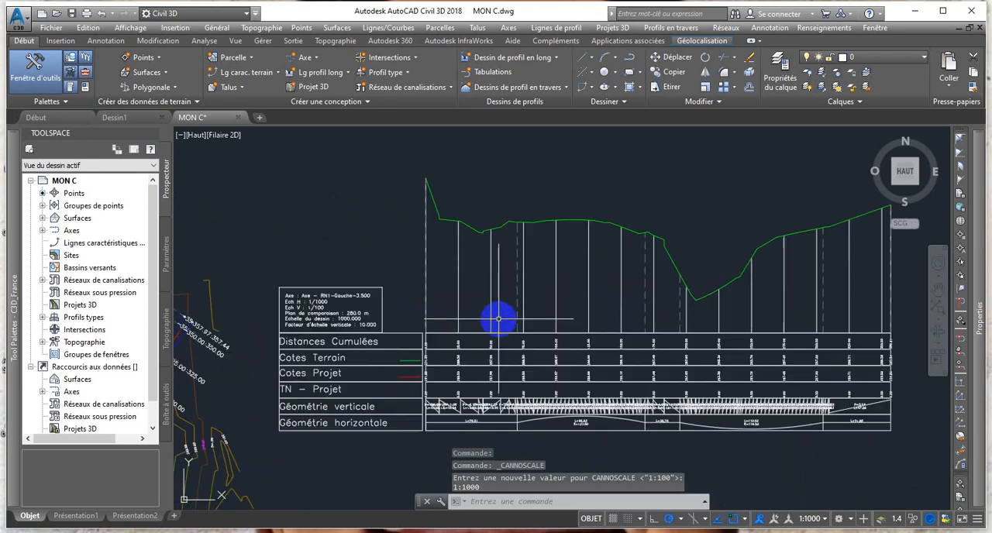
pyautogui.scroll(-3, 505, 316)
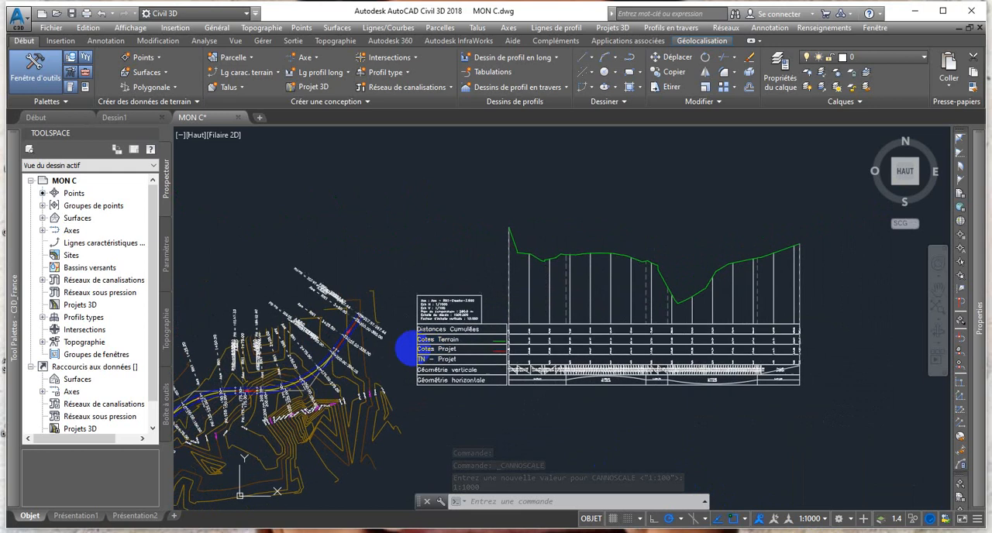
# Examine the alignment plan with its station labels and contours beside the profile view.
pyautogui.scroll(2, 260, 353)
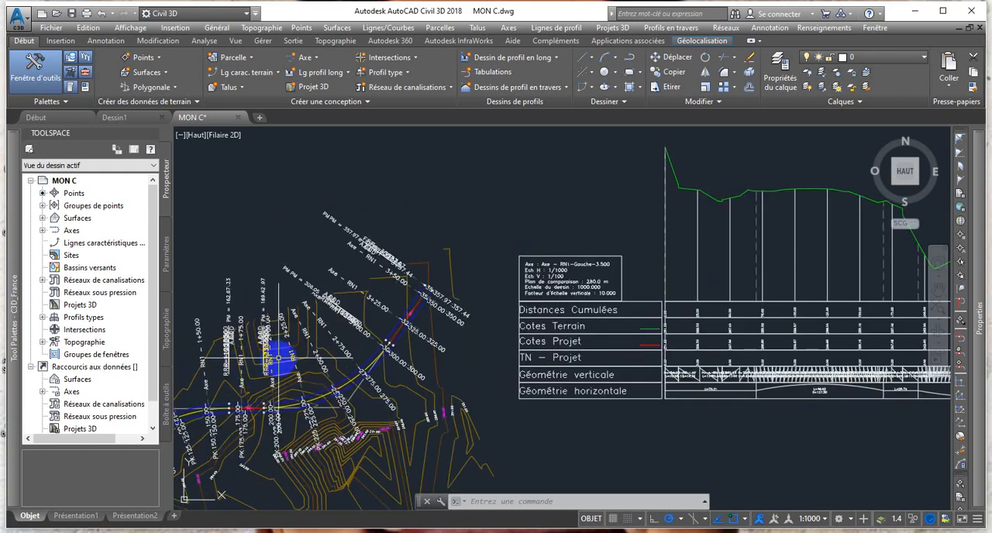
pyautogui.moveTo(419, 367)
pyautogui.mouseDown(button='middle')
pyautogui.moveTo(271, 374)
pyautogui.moveTo(314, 376)
pyautogui.mouseUp(button='middle')
pyautogui.scroll(-3, 388, 360)
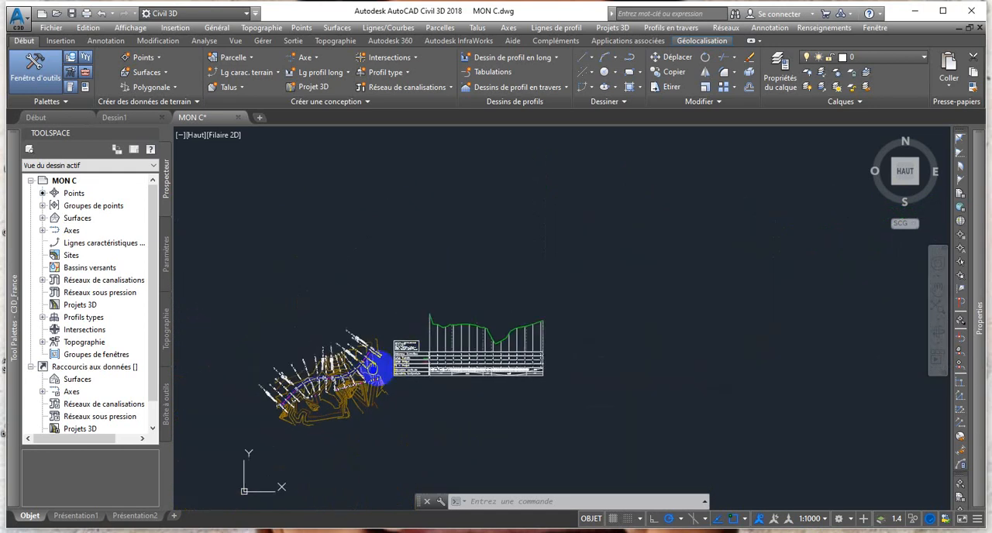
pyautogui.scroll(3, 377, 354)
pyautogui.scroll(2, 308, 374)
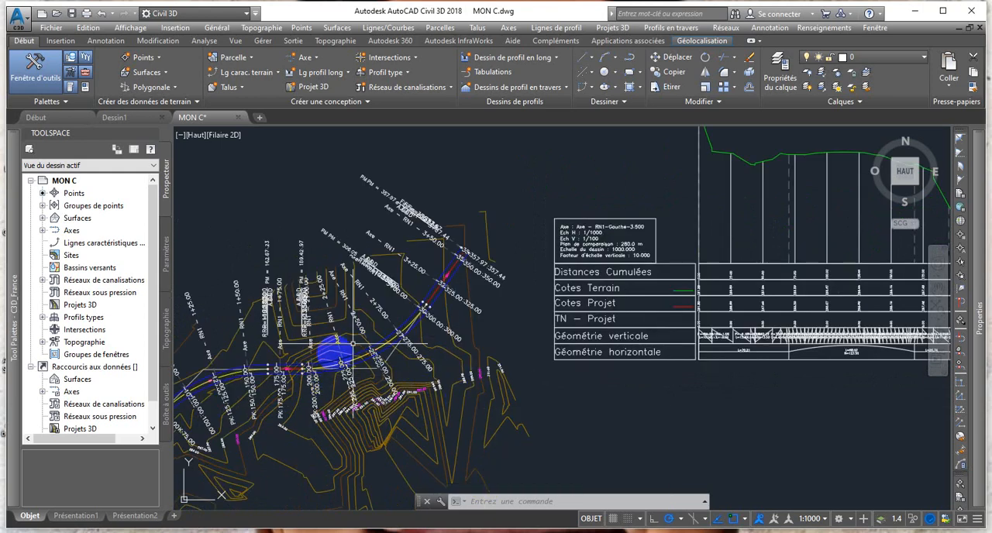
pyautogui.scroll(3, 328, 365)
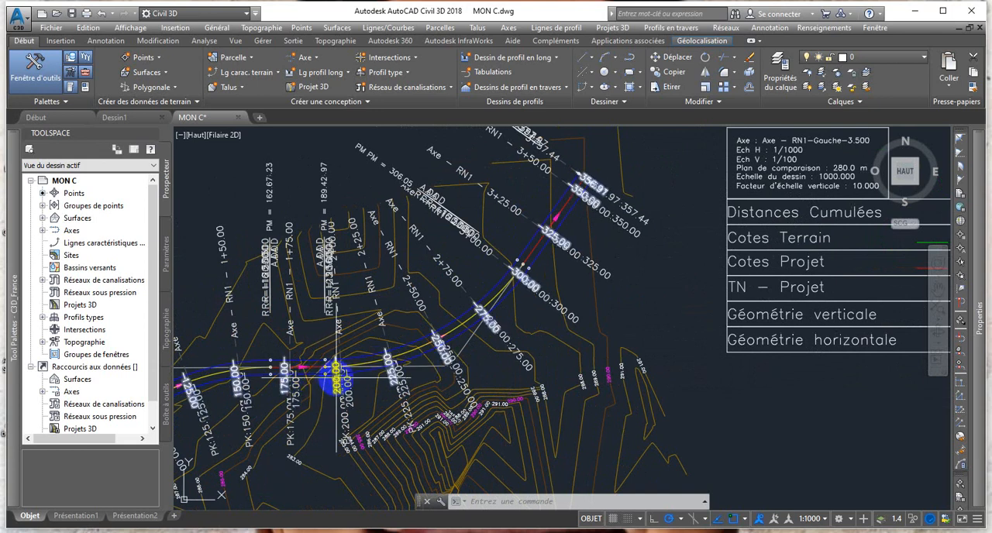
pyautogui.scroll(-3, 343, 363)
pyautogui.moveTo(342, 362); pyautogui.dragTo(81, 387, button='middle')
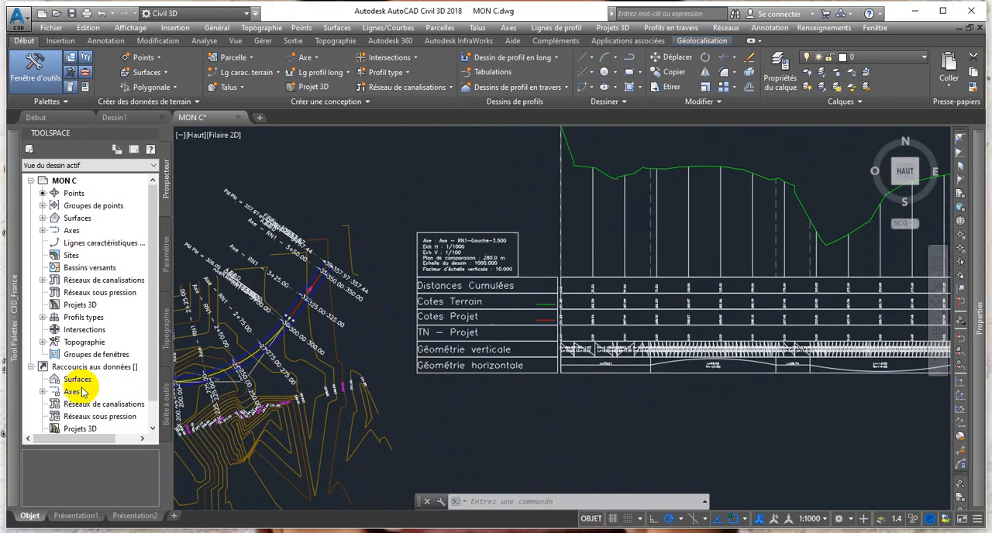
# Examine the terrain profile and the data bands beneath it, including cumulative distances, terrain and project elevations, and geometry.
pyautogui.scroll(-3, 507, 337)
pyautogui.moveTo(485, 344); pyautogui.dragTo(438, 359, button='middle')
pyautogui.scroll(3, 437, 360)
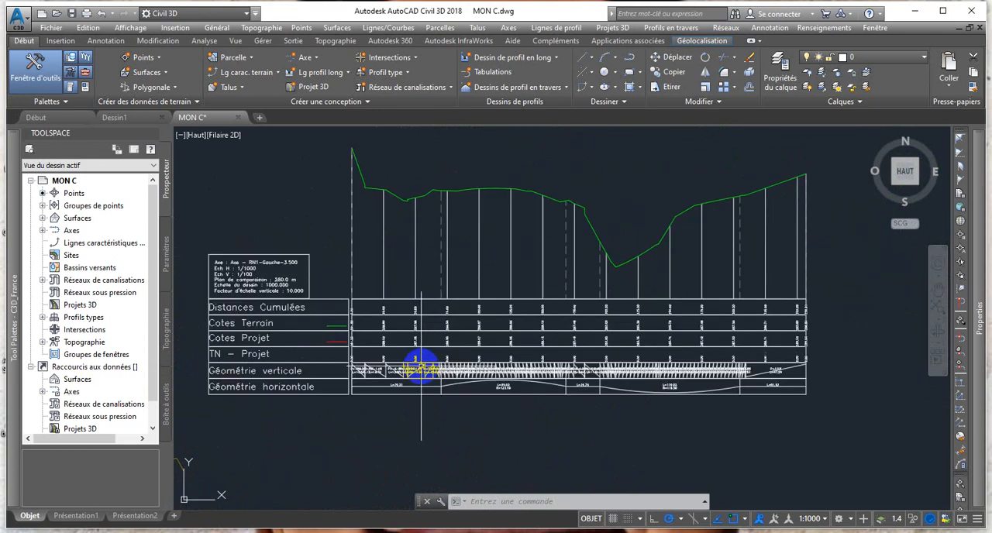
pyautogui.scroll(2, 427, 363)
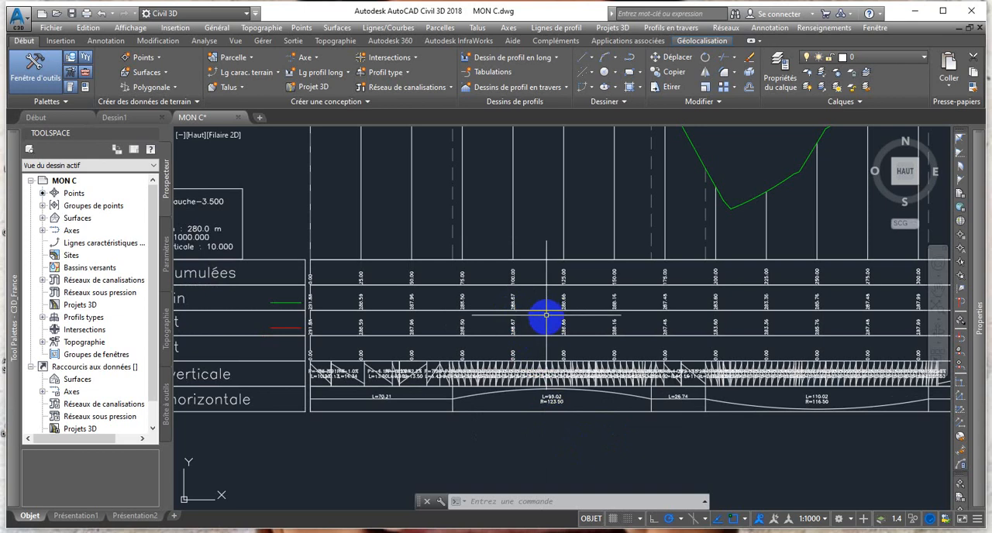
pyautogui.scroll(-3, 546, 315)
pyautogui.moveTo(540, 332); pyautogui.dragTo(498, 354, button='middle')
pyautogui.scroll(3, 454, 228)
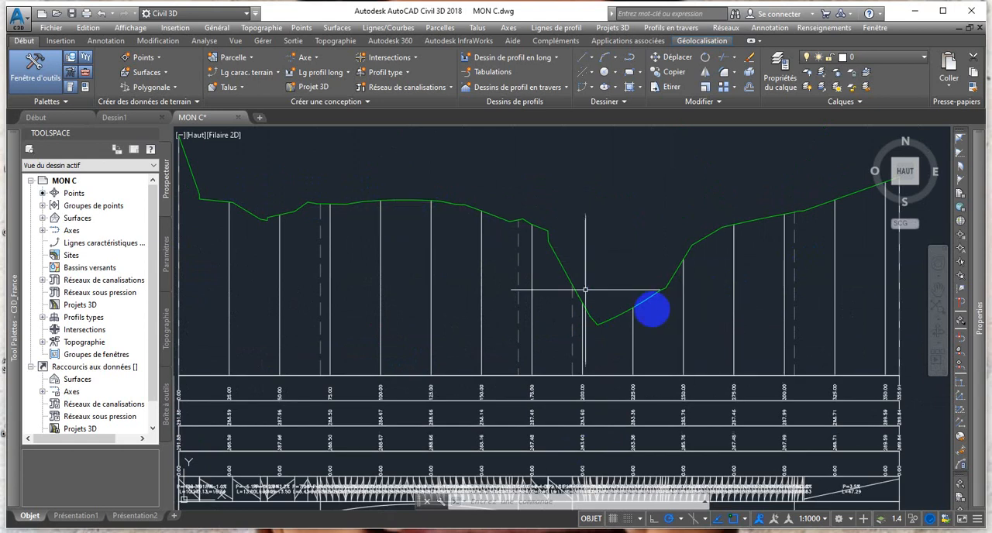
pyautogui.scroll(-2, 709, 276)
pyautogui.scroll(2, 558, 326)
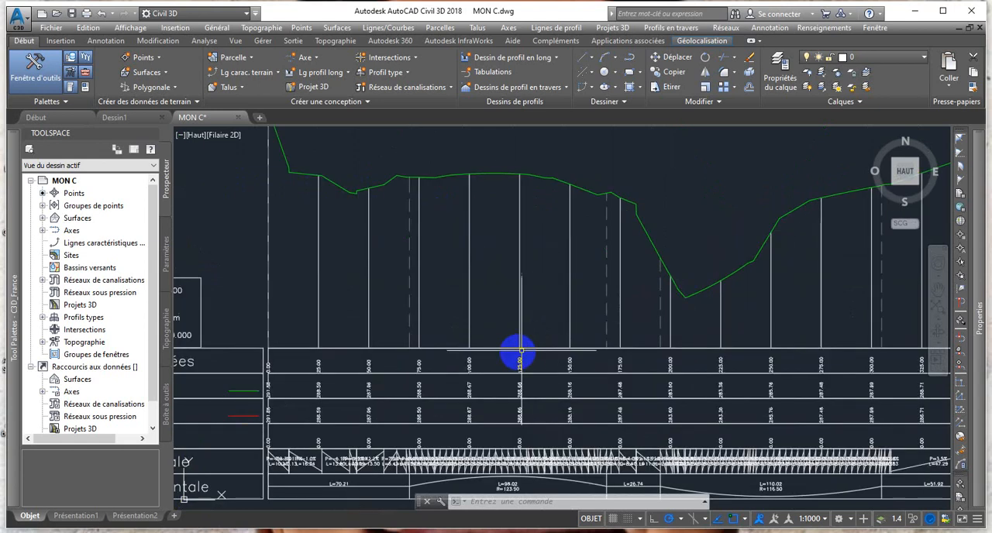
pyautogui.moveTo(526, 345); pyautogui.dragTo(556, 290, button='middle')
pyautogui.moveTo(398, 324); pyautogui.dragTo(435, 338, button='middle')
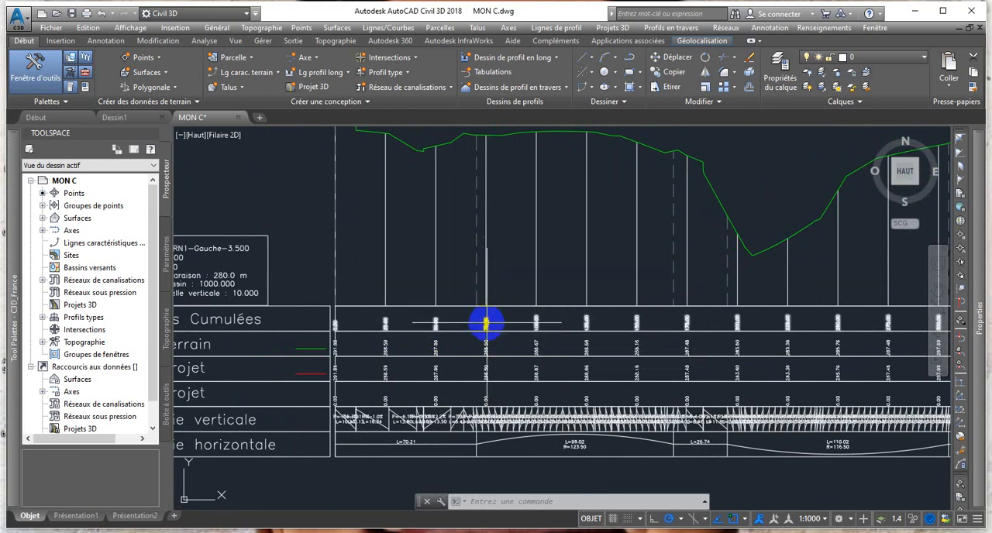
pyautogui.moveTo(485, 337); pyautogui.dragTo(451, 367, button='middle')
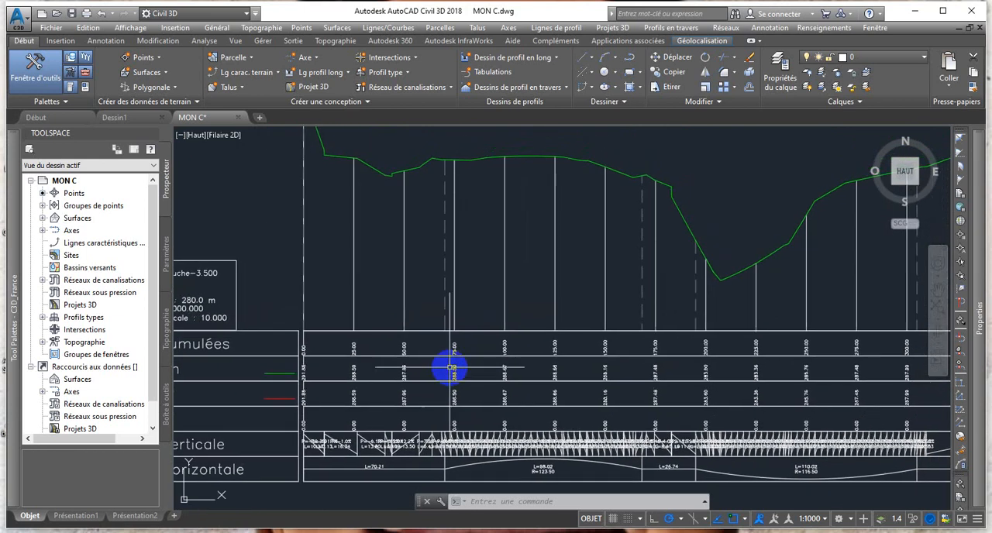
# Start the profile layout creation tools on the profile view of Axe - RN1-Gauche-3.500.
pyautogui.click(348, 73)
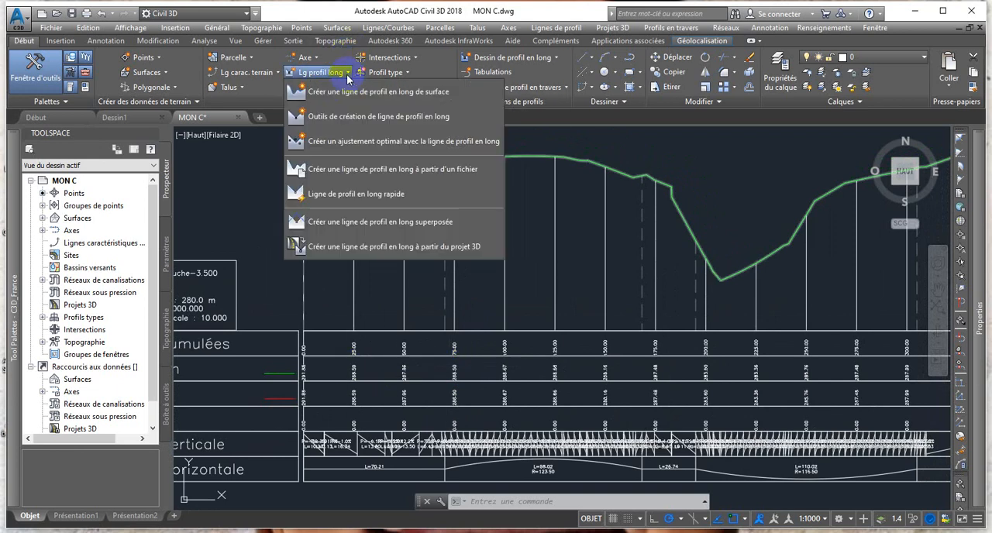
pyautogui.click(382, 120)
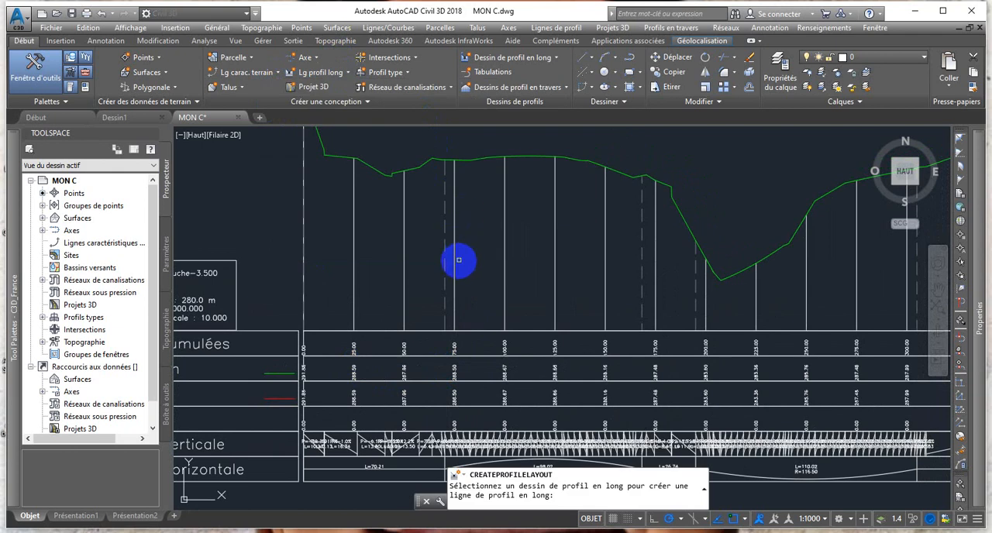
pyautogui.scroll(-2, 450, 273)
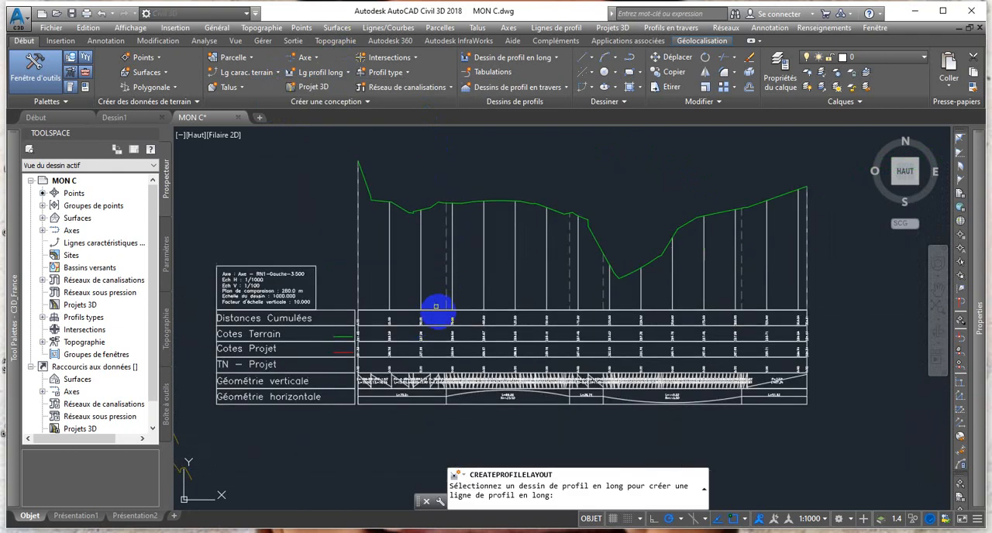
pyautogui.scroll(6, 419, 329)
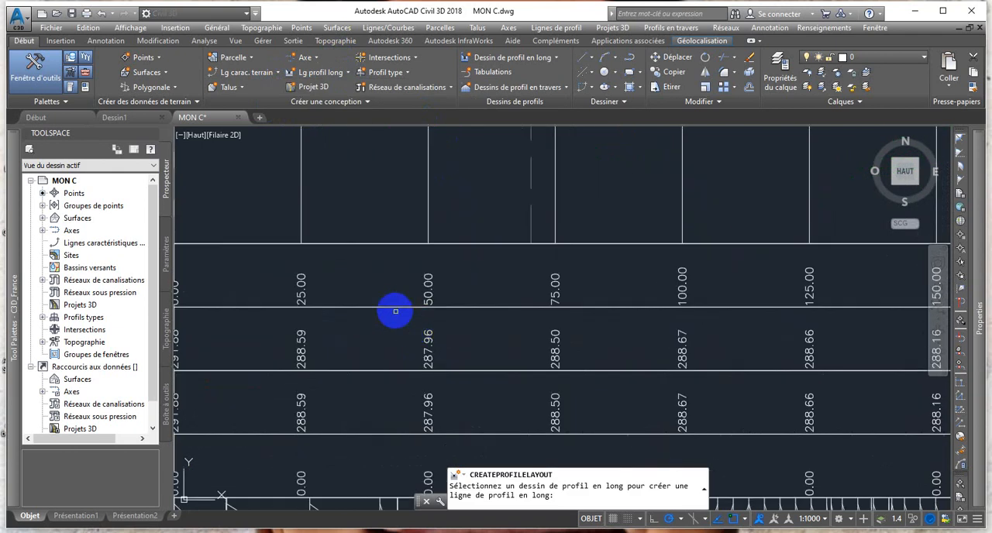
pyautogui.click(394, 309)
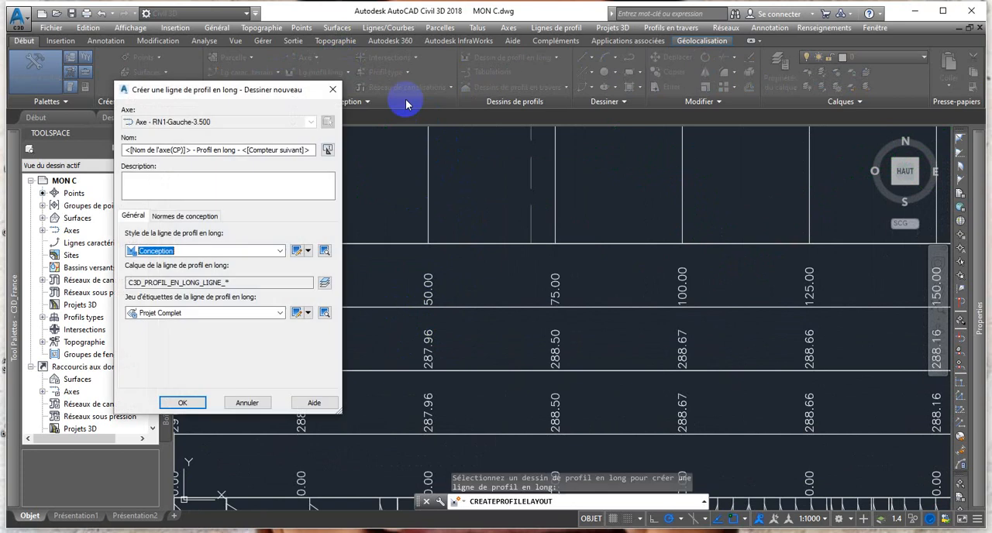
# Name the new profile LIGNE ROUGE, assign it the Projet style and preview that style.
pyautogui.moveTo(246, 97); pyautogui.dragTo(187, 87)
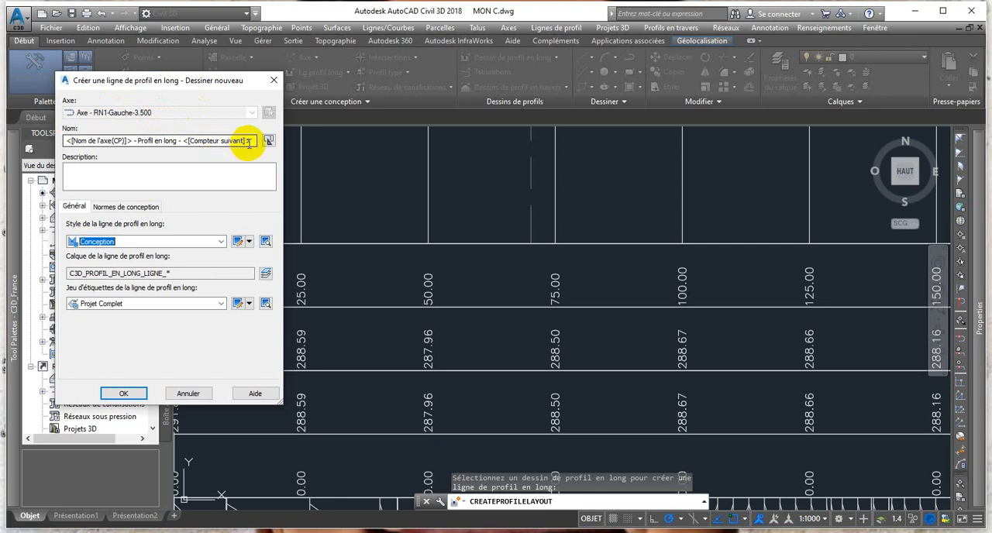
pyautogui.moveTo(248, 142); pyautogui.dragTo(81, 145)
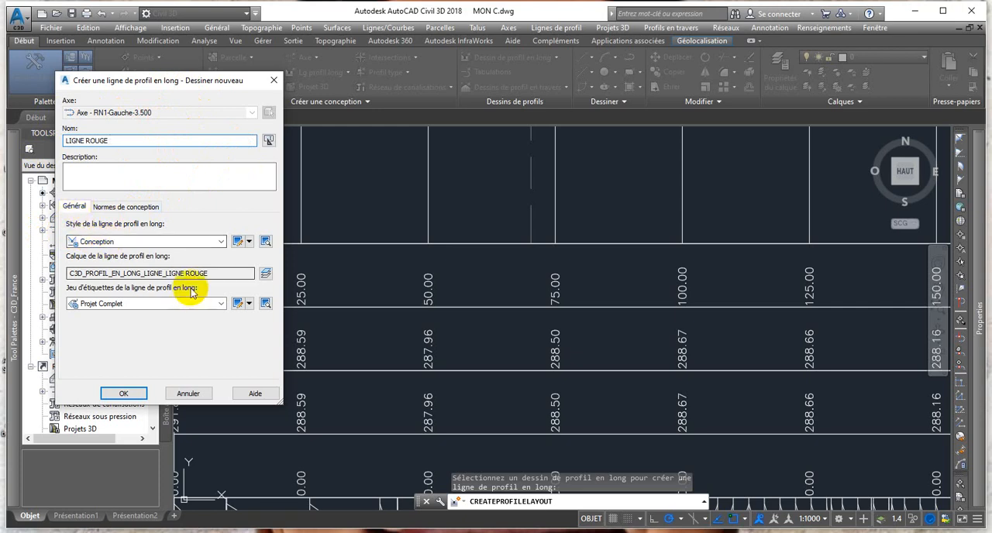
pyautogui.click(219, 243)
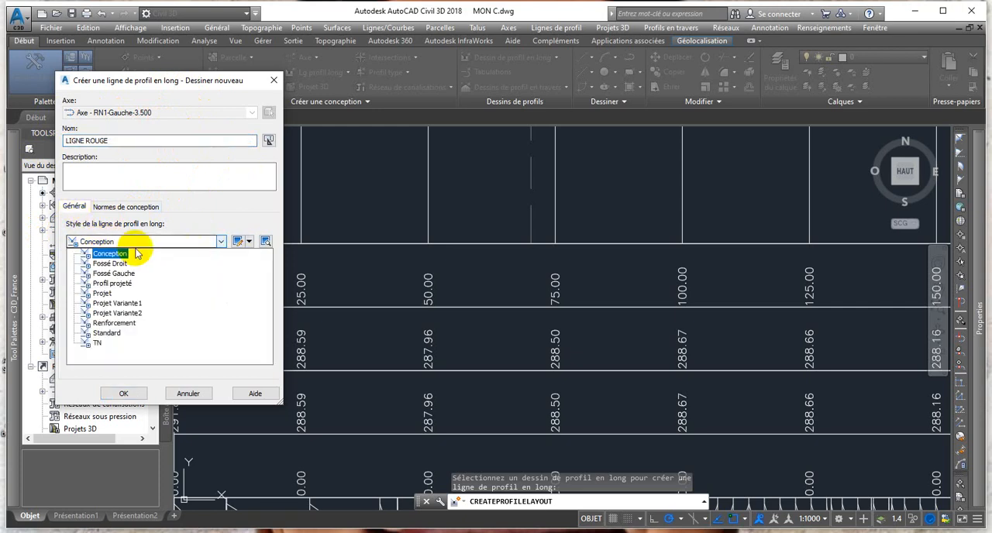
pyautogui.click(91, 299)
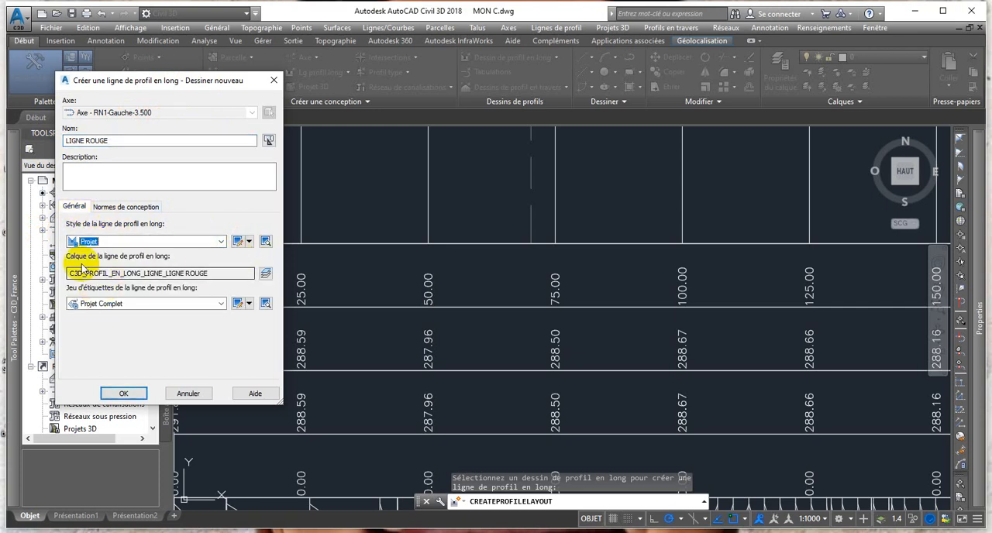
pyautogui.click(265, 242)
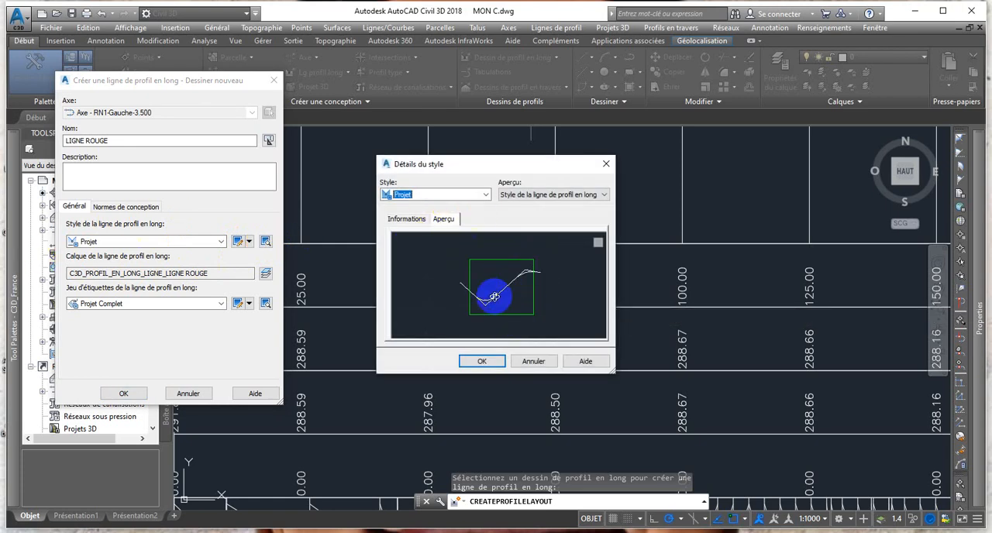
pyautogui.click(481, 362)
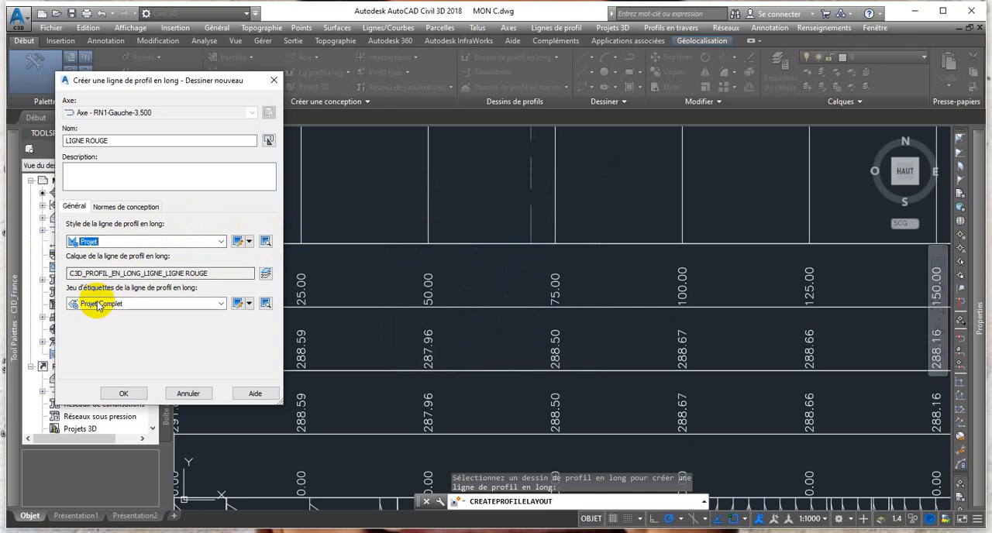
# Use the Projet Complet label set for the new profile and confirm its creation.
pyautogui.click(221, 305)
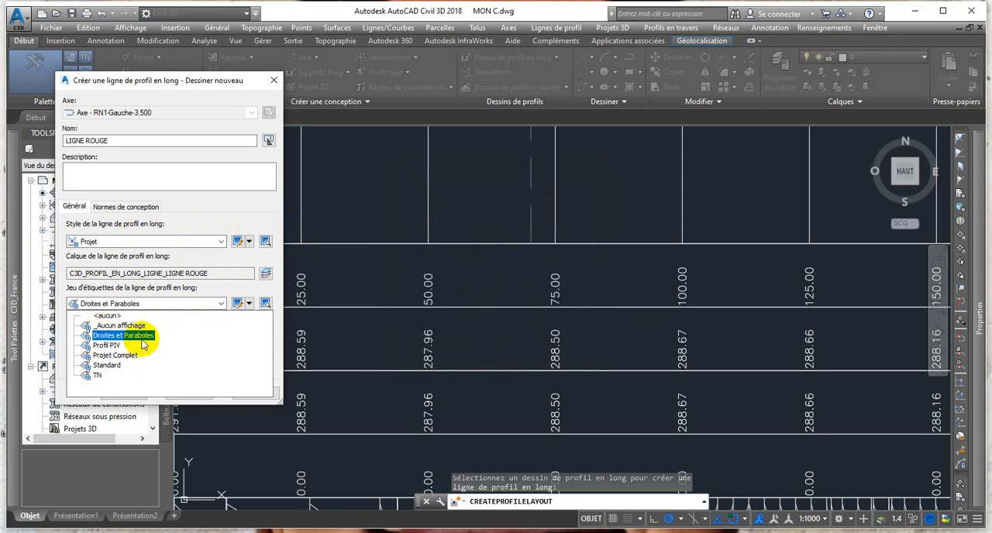
pyautogui.click(114, 356)
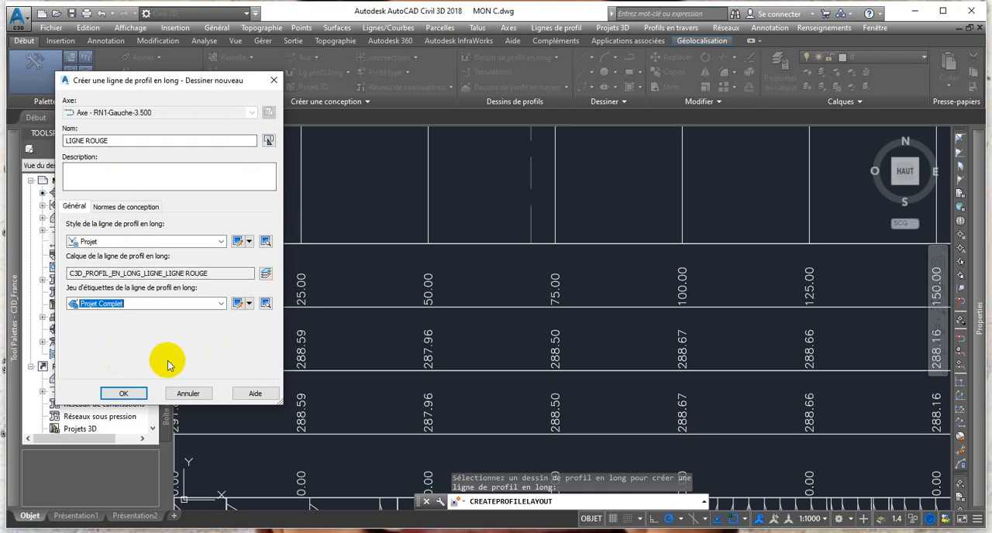
pyautogui.click(125, 395)
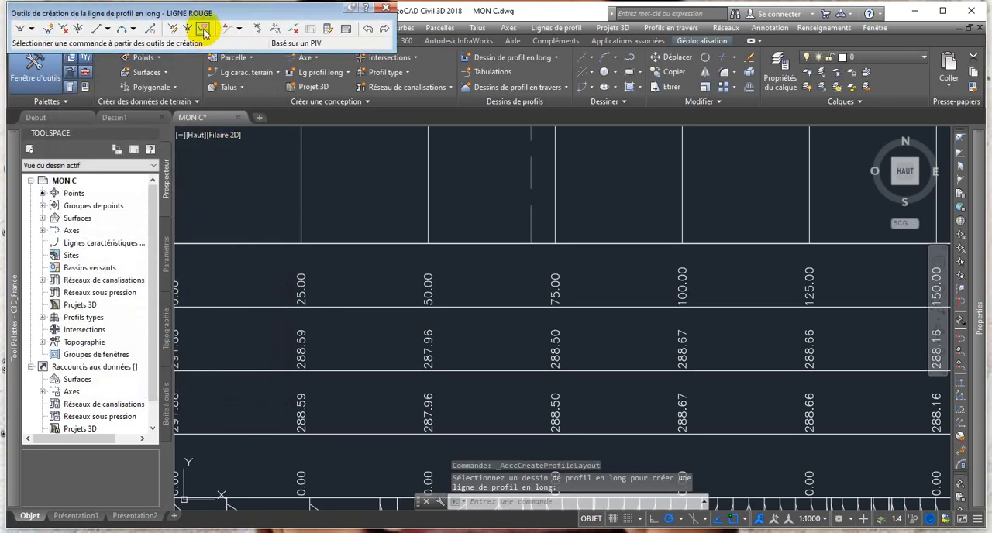
# Choose Parabolique as the curve type in the vertical curve settings of LIGNE ROUGE and confirm.
pyautogui.moveTo(254, 199)
pyautogui.mouseDown(button='middle')
pyautogui.moveTo(235, 215)
pyautogui.moveTo(248, 292)
pyautogui.moveTo(270, 286)
pyautogui.mouseUp(button='middle')
pyautogui.scroll(-3, 270, 285)
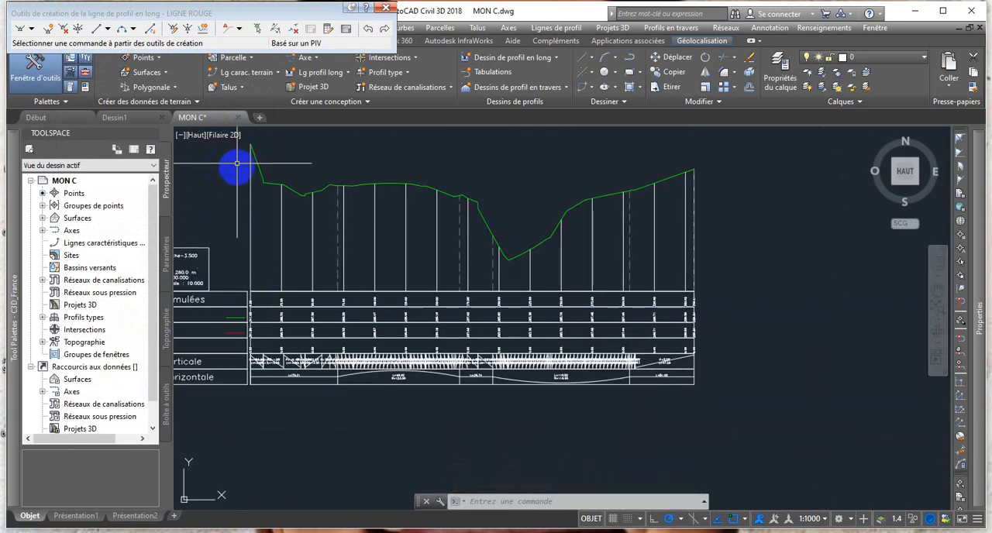
pyautogui.scroll(-1, 240, 171)
pyautogui.moveTo(241, 175); pyautogui.dragTo(253, 200, button='middle')
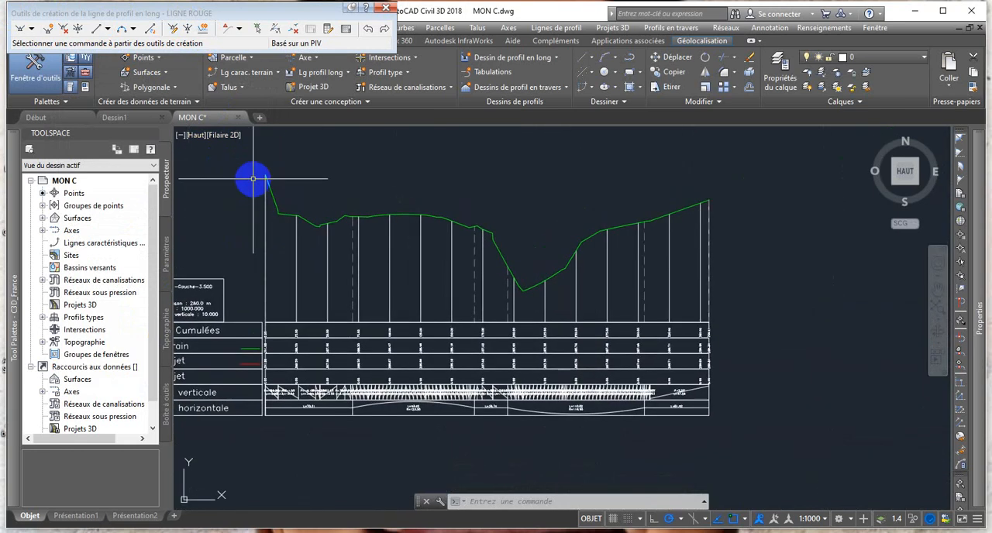
pyautogui.scroll(2, 240, 174)
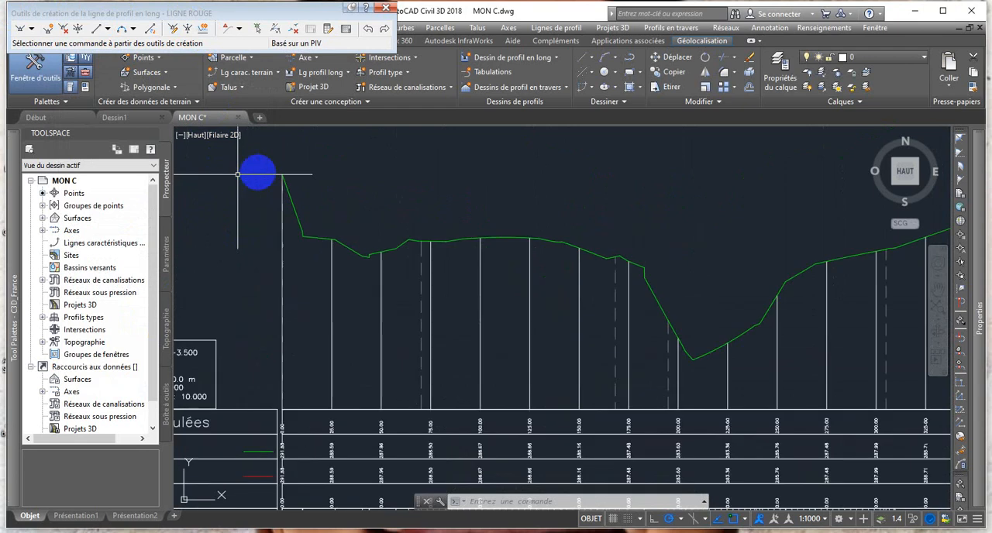
pyautogui.moveTo(255, 171); pyautogui.dragTo(315, 163, button='middle')
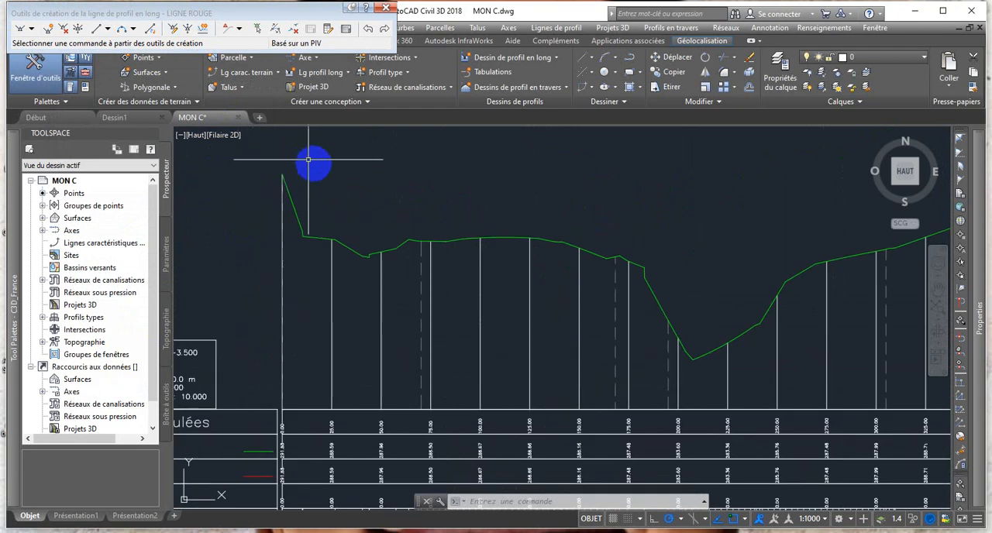
pyautogui.click(31, 28)
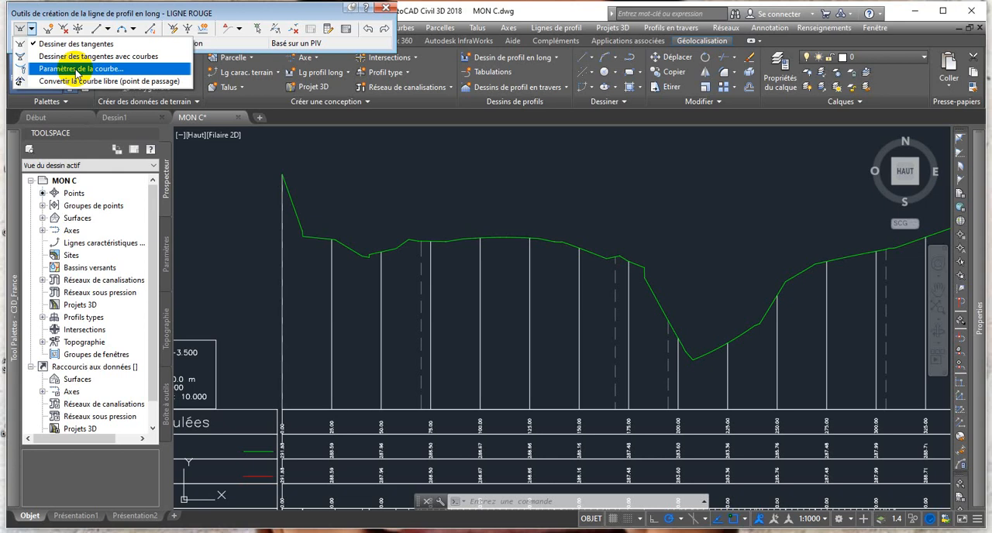
pyautogui.click(76, 70)
pyautogui.moveTo(308, 139); pyautogui.dragTo(293, 120)
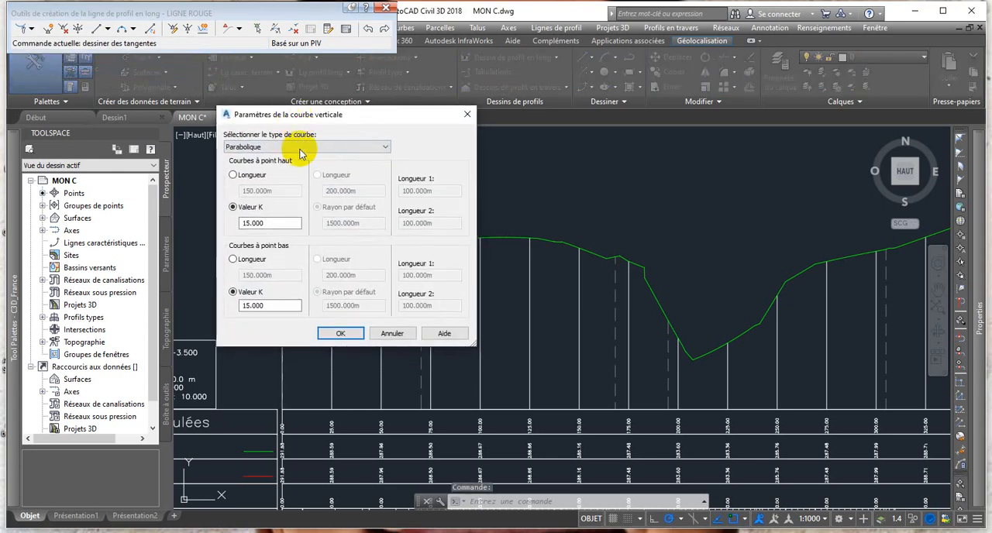
pyautogui.click(385, 147)
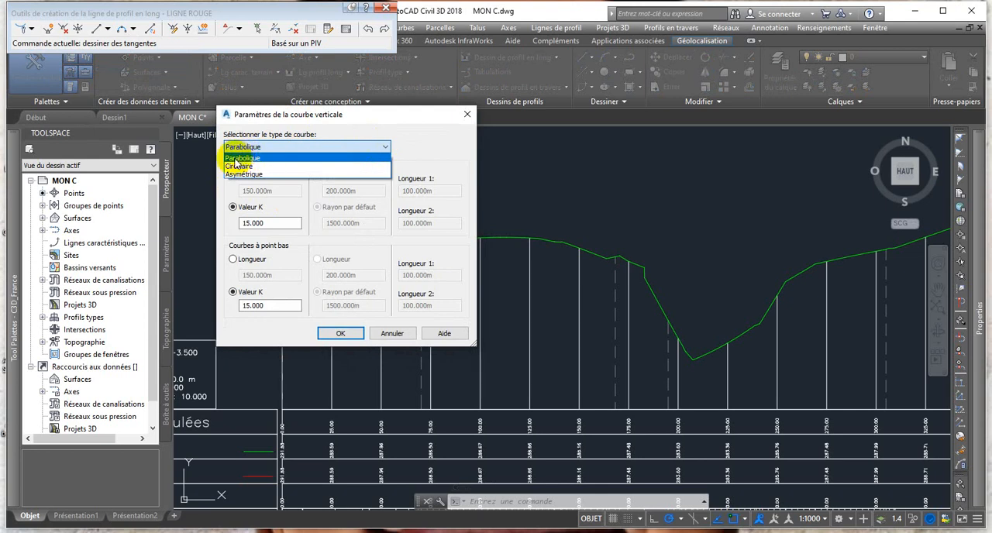
pyautogui.click(239, 158)
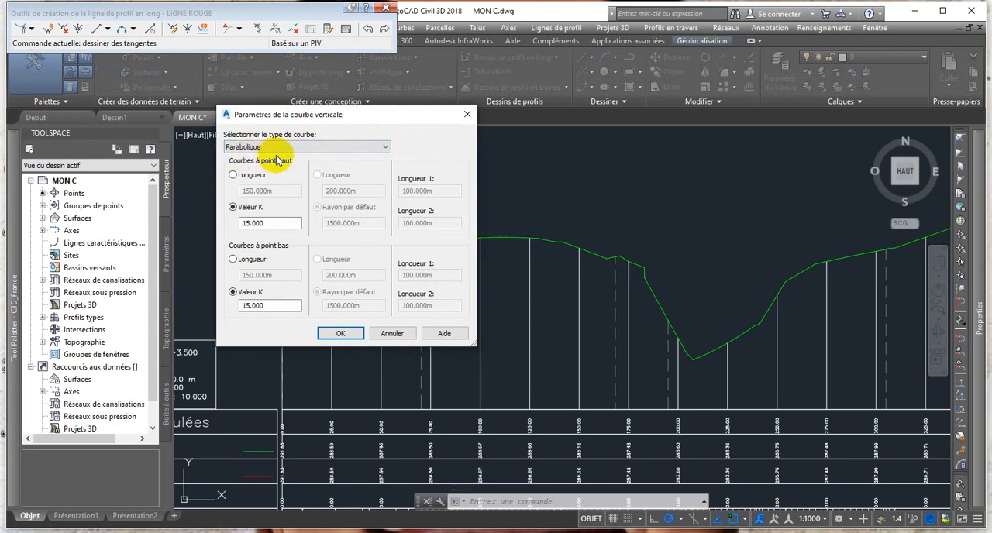
pyautogui.click(339, 333)
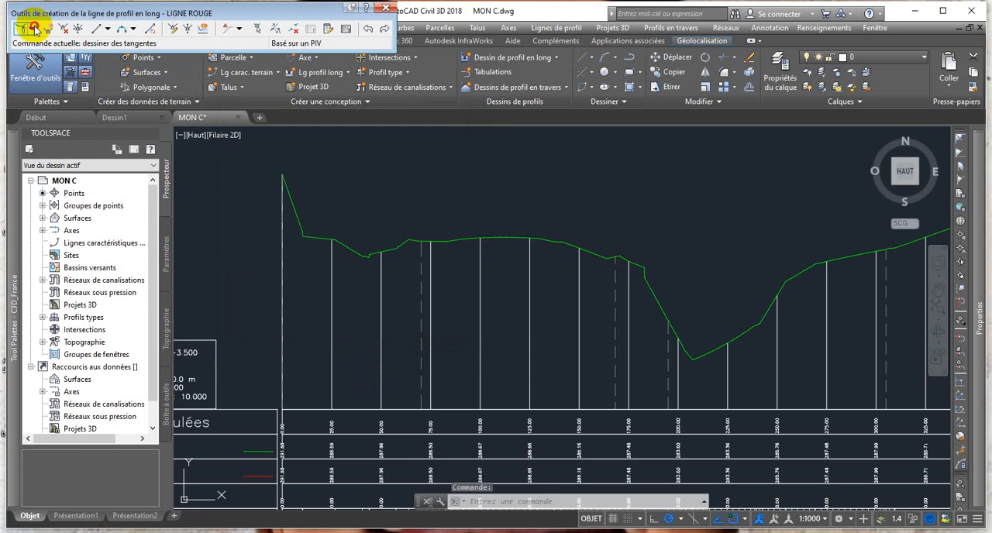
# Draw the first project tangent without curves from the terrain line's start point to the terrain line at station 200.00.
pyautogui.click(34, 29)
pyautogui.click(69, 45)
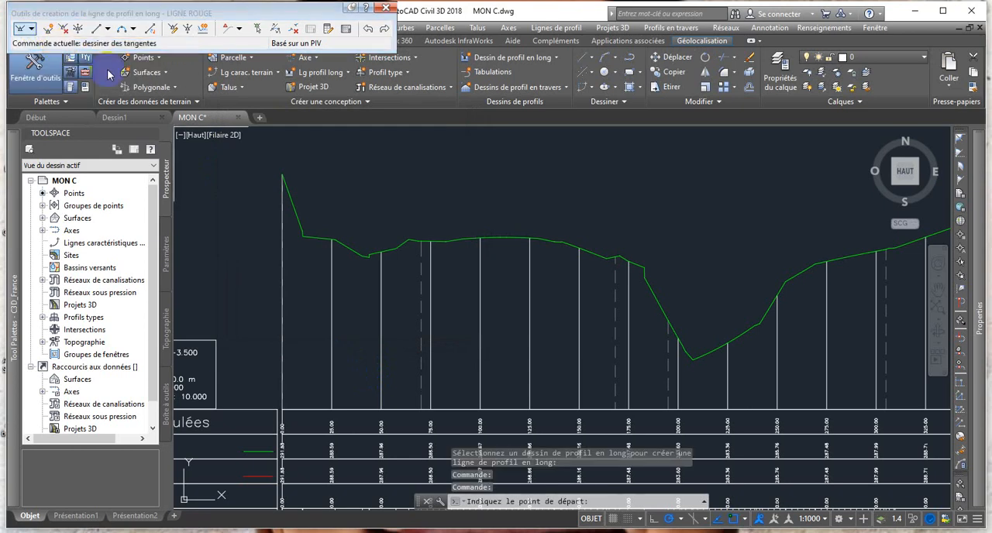
pyautogui.click(281, 174)
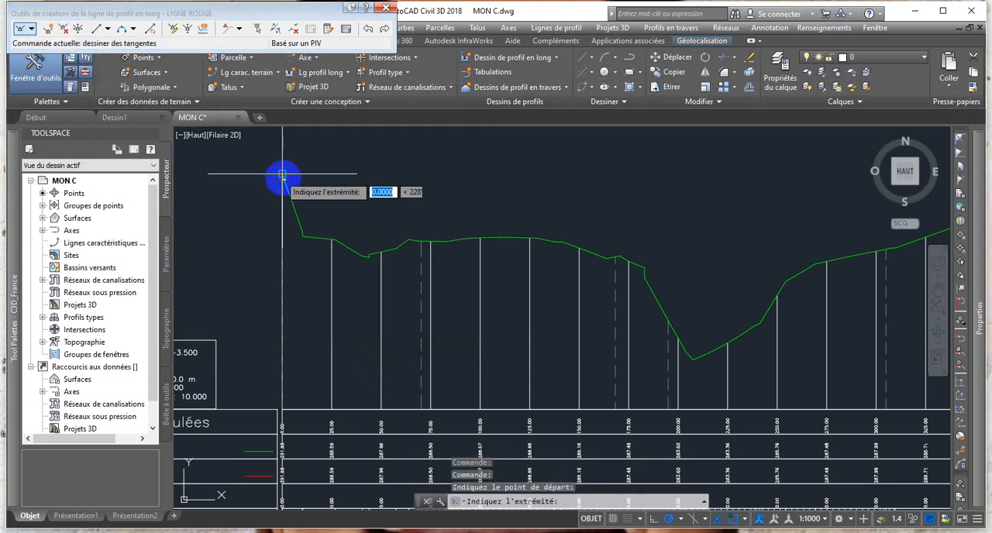
pyautogui.scroll(-3, 419, 260)
pyautogui.scroll(2, 420, 265)
pyautogui.scroll(-3, 435, 268)
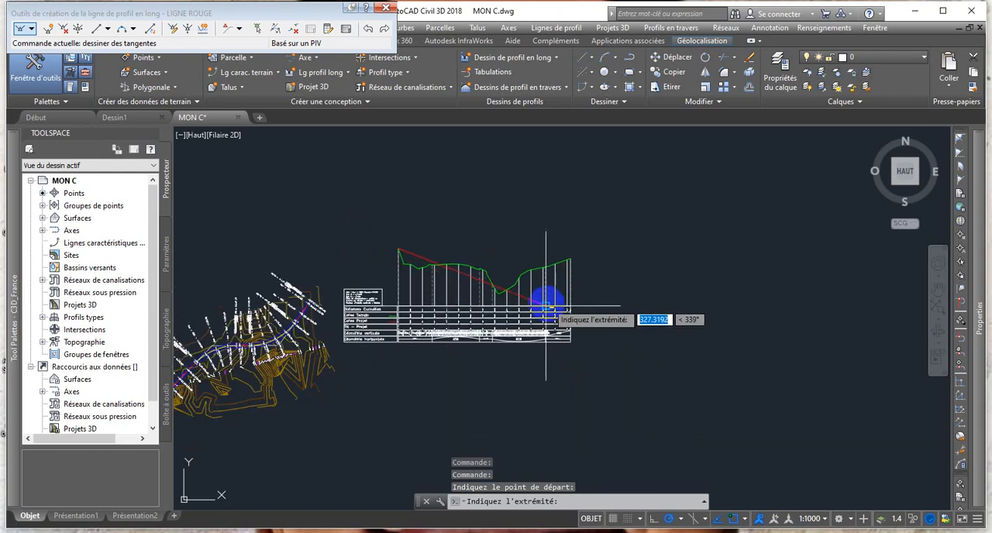
pyautogui.scroll(6, 545, 306)
pyautogui.scroll(-2, 458, 246)
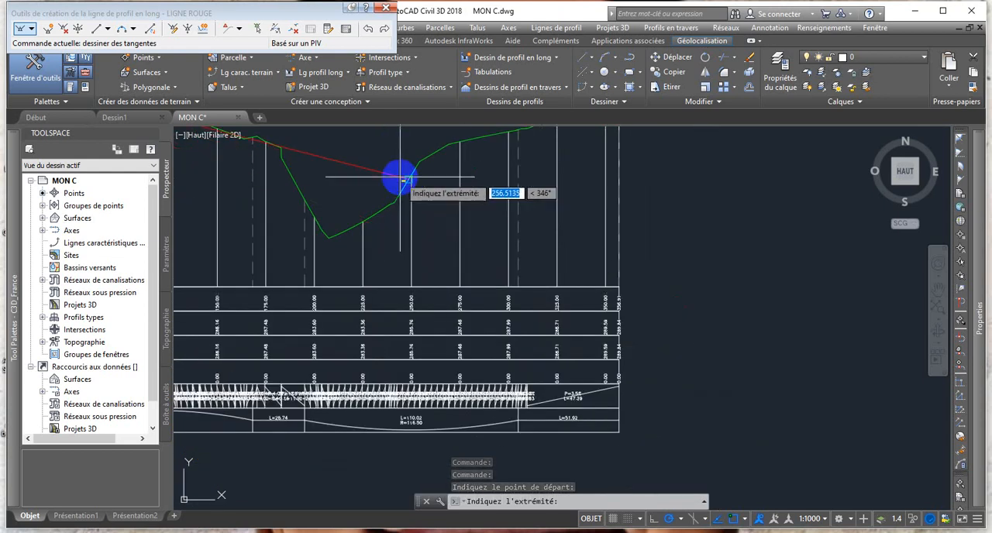
pyautogui.scroll(2, 313, 220)
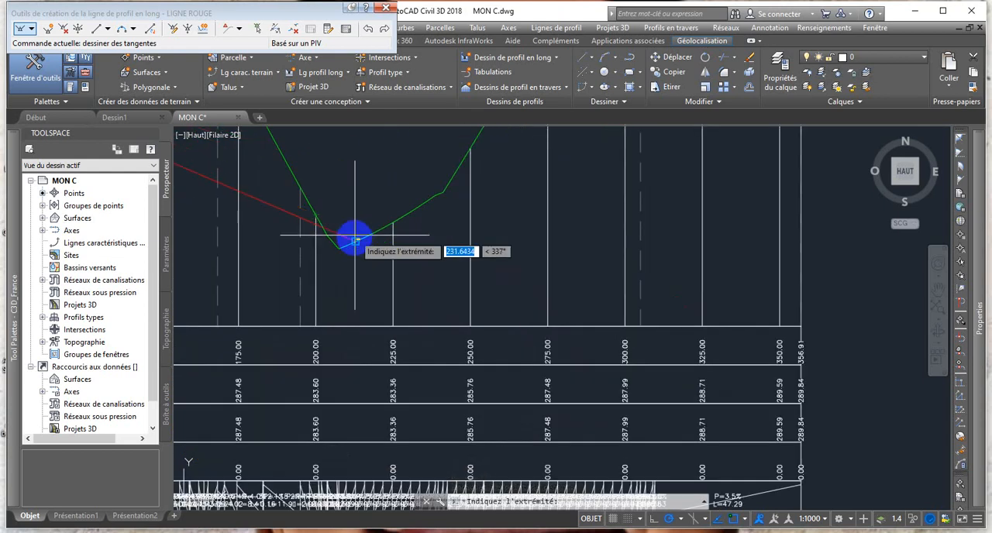
pyautogui.scroll(2, 315, 223)
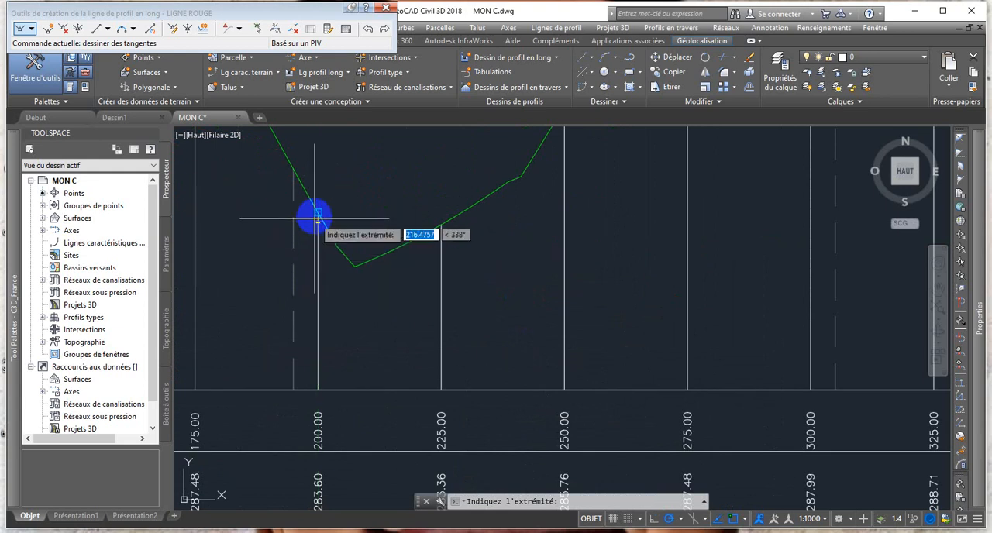
pyautogui.click(317, 212)
# Extend the project line with a second tangent to the terrain line's end point and finish the tangent drawing.
pyautogui.scroll(-3, 325, 211)
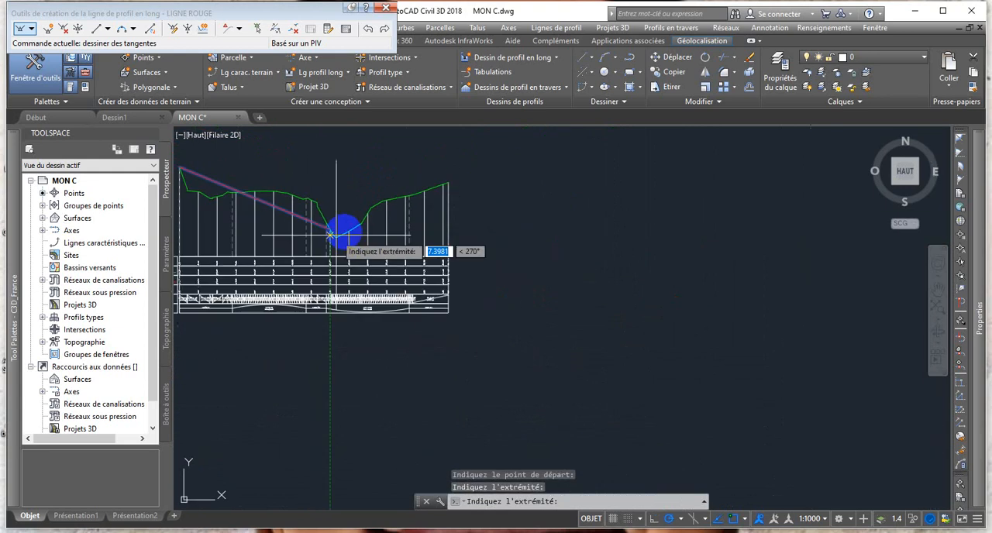
pyautogui.scroll(3, 543, 194)
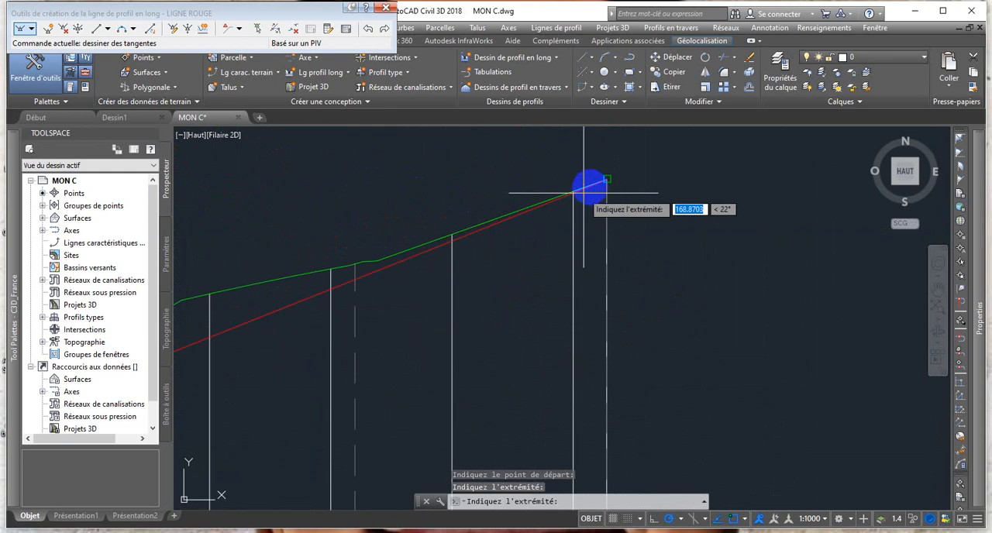
pyautogui.click(608, 180)
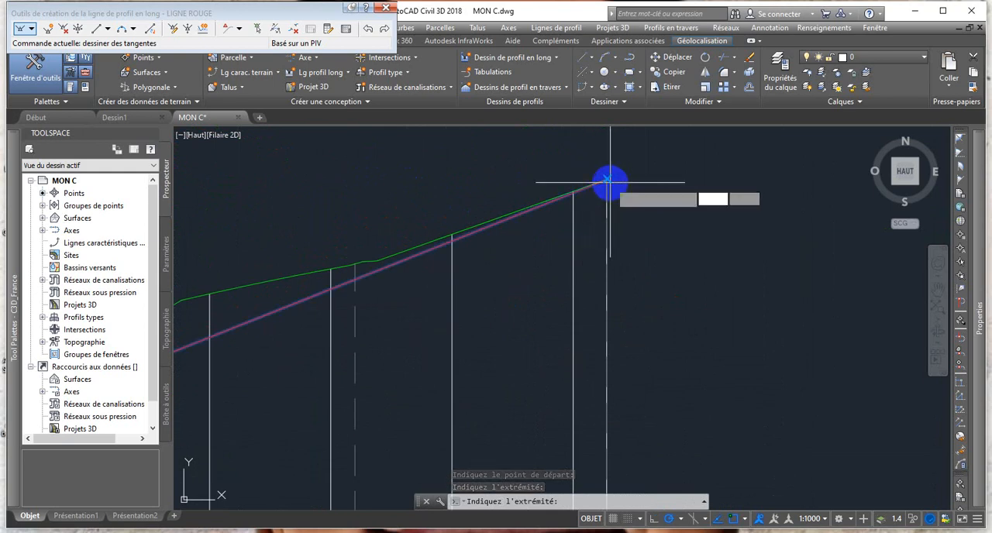
pyautogui.scroll(-2, 625, 254)
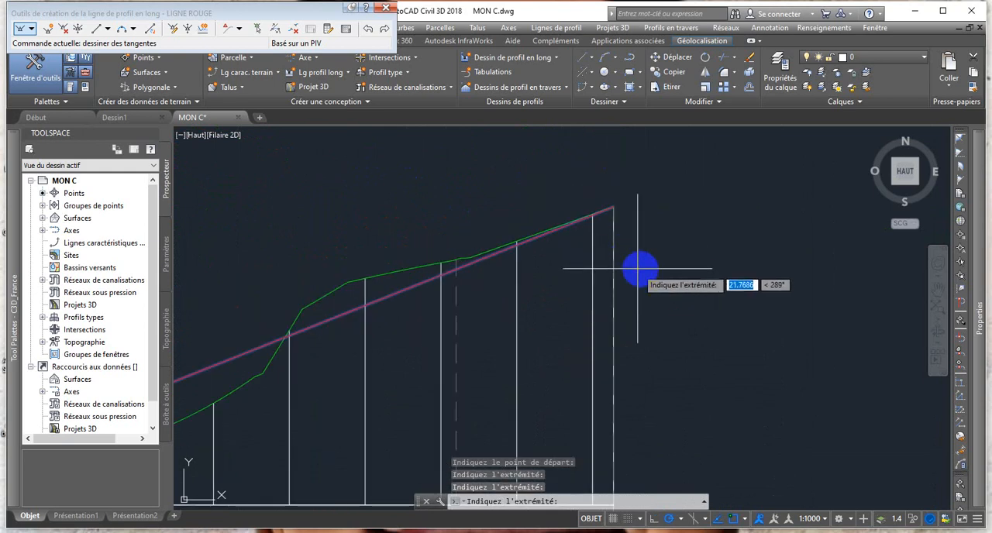
pyautogui.press('Return')
# Examine the drawn project line against the terrain, with its slope and station labels.
pyautogui.scroll(-4, 545, 268)
pyautogui.scroll(-2, 461, 282)
pyautogui.moveTo(457, 283); pyautogui.dragTo(622, 250, button='middle')
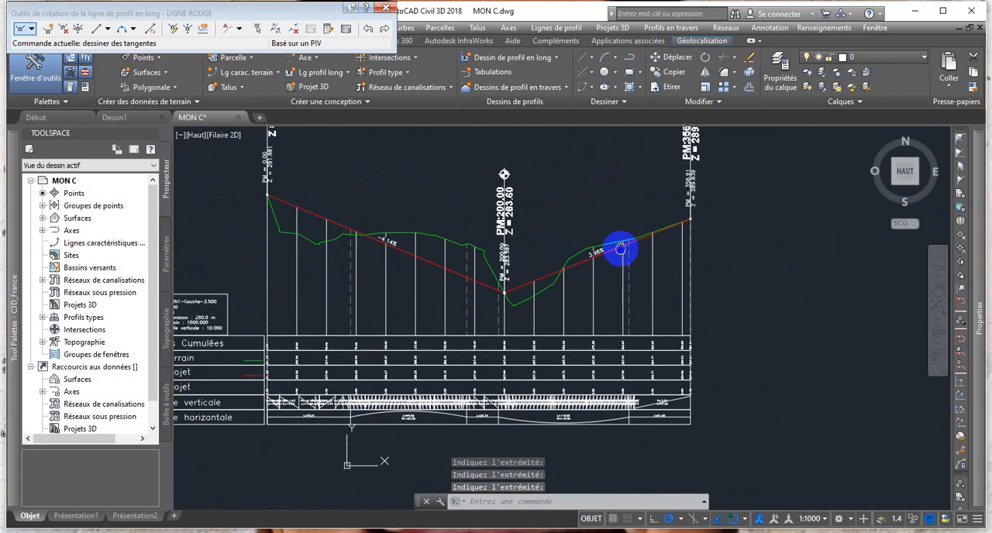
pyautogui.scroll(2, 467, 232)
pyautogui.scroll(-2, 466, 233)
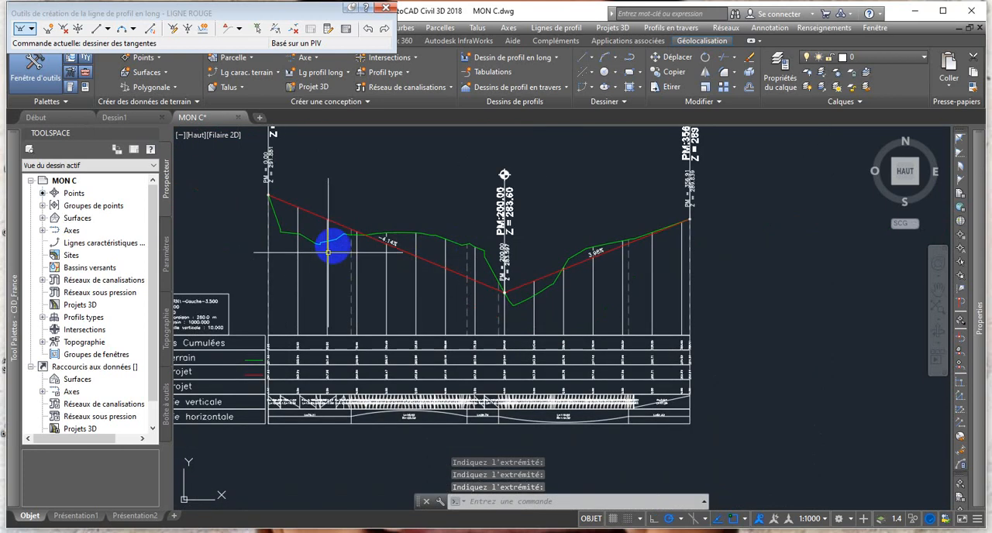
pyautogui.scroll(2, 426, 255)
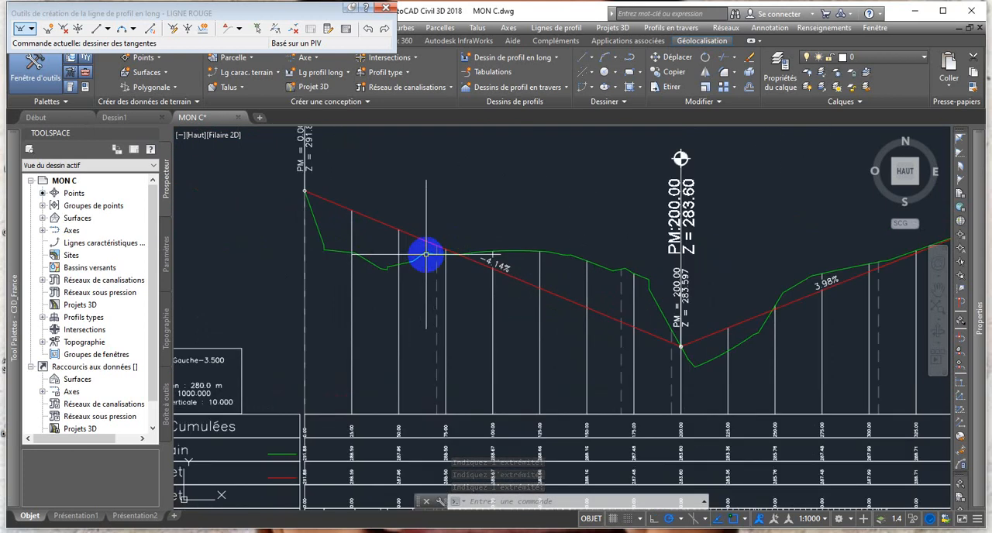
pyautogui.scroll(-2, 425, 256)
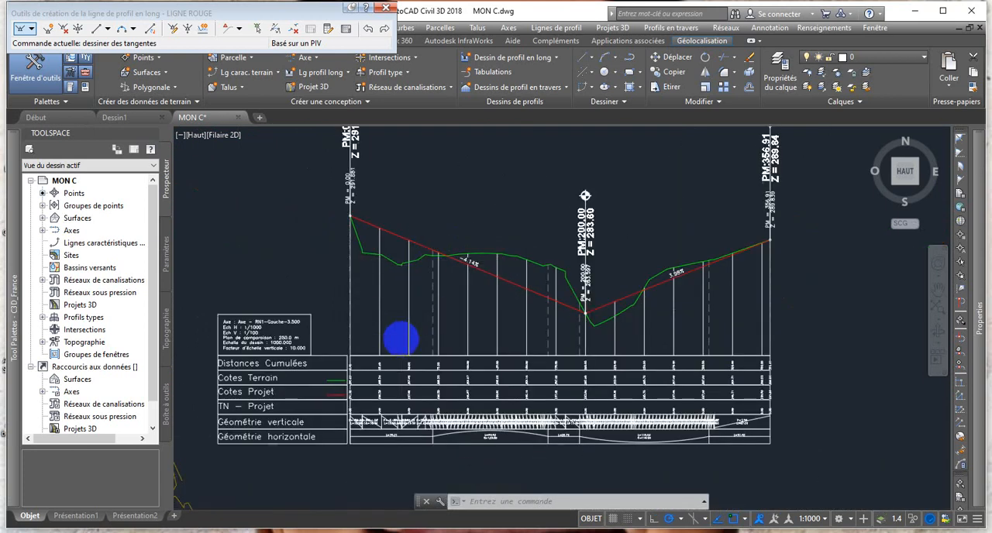
# Compare the terrain and project elevations and their differences in the data bands beneath the profile.
pyautogui.scroll(2, 401, 336)
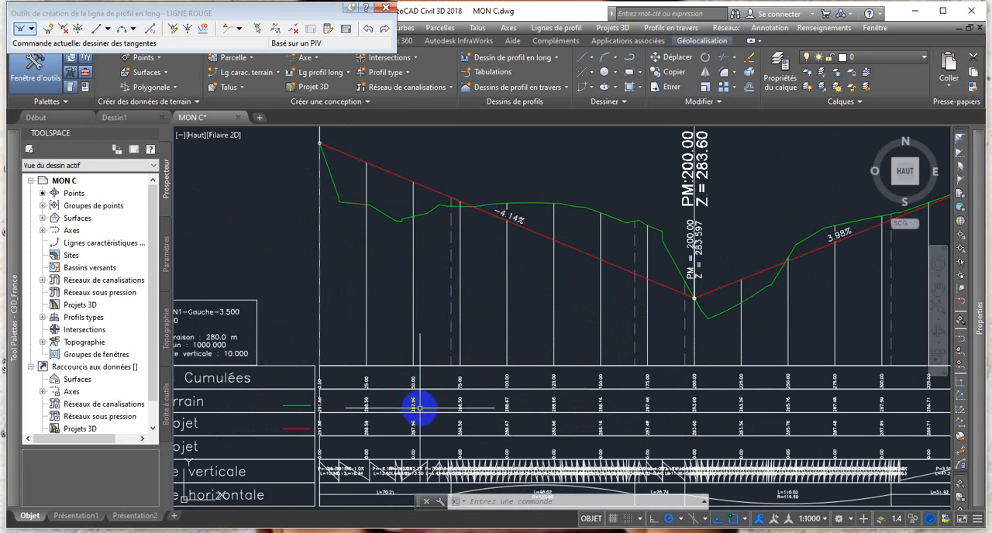
pyautogui.scroll(2, 414, 448)
pyautogui.moveTo(414, 446)
pyautogui.mouseDown(button='middle')
pyautogui.moveTo(435, 394)
pyautogui.moveTo(492, 394)
pyautogui.mouseUp(button='middle')
pyautogui.moveTo(322, 389); pyautogui.dragTo(362, 389, button='middle')
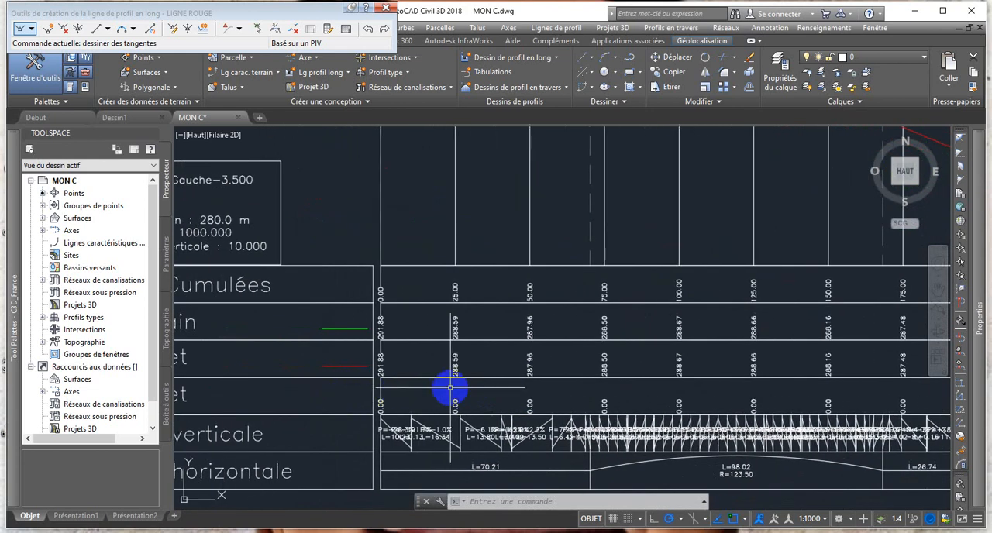
pyautogui.scroll(2, 450, 389)
pyautogui.scroll(-2, 450, 389)
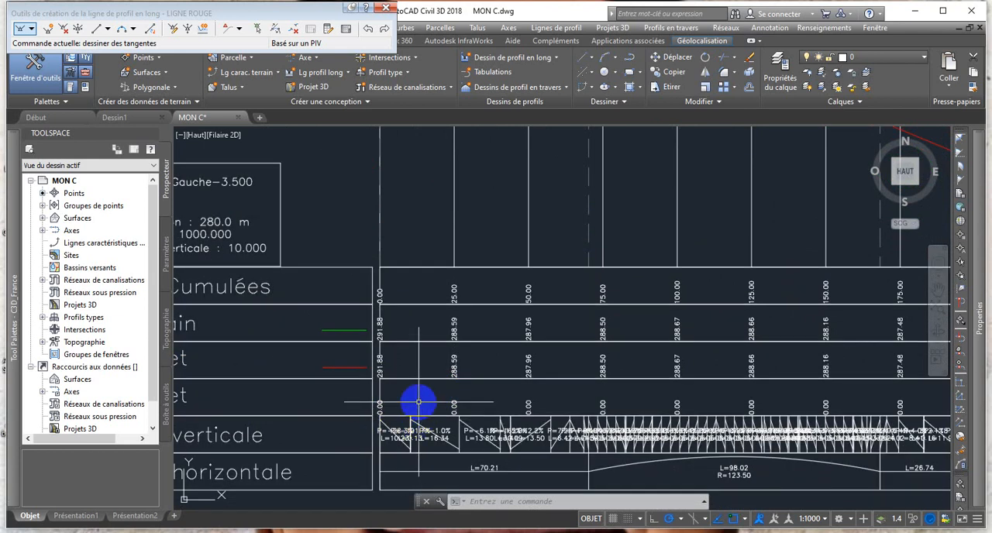
pyautogui.moveTo(429, 403); pyautogui.dragTo(434, 403, button='middle')
pyautogui.scroll(2, 450, 349)
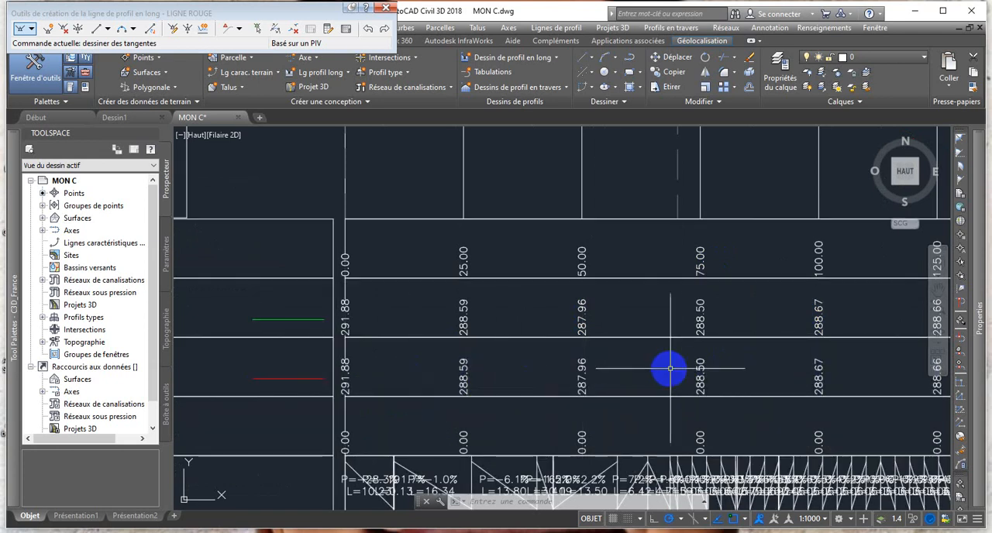
pyautogui.scroll(-6, 655, 369)
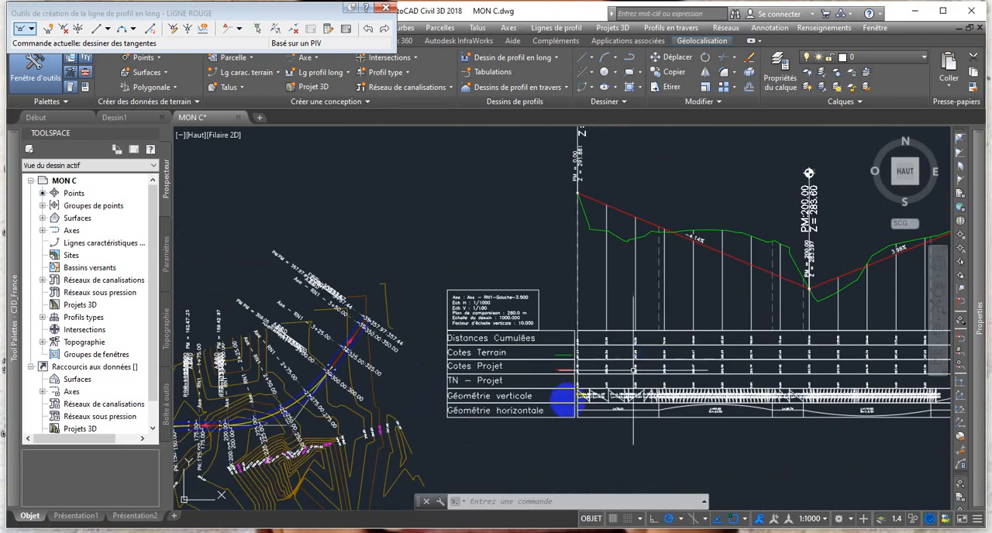
# Examine the junction of the two project tangents at station 200.00 against the terrain line.
pyautogui.scroll(-2, 465, 427)
pyautogui.scroll(4, 655, 333)
pyautogui.moveTo(655, 333); pyautogui.dragTo(500, 336, button='middle')
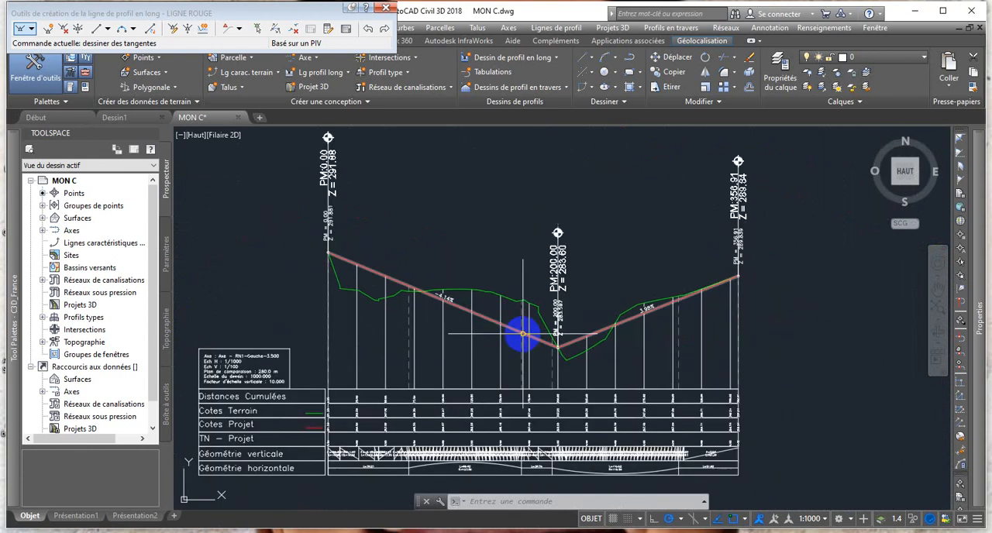
pyautogui.scroll(2, 587, 327)
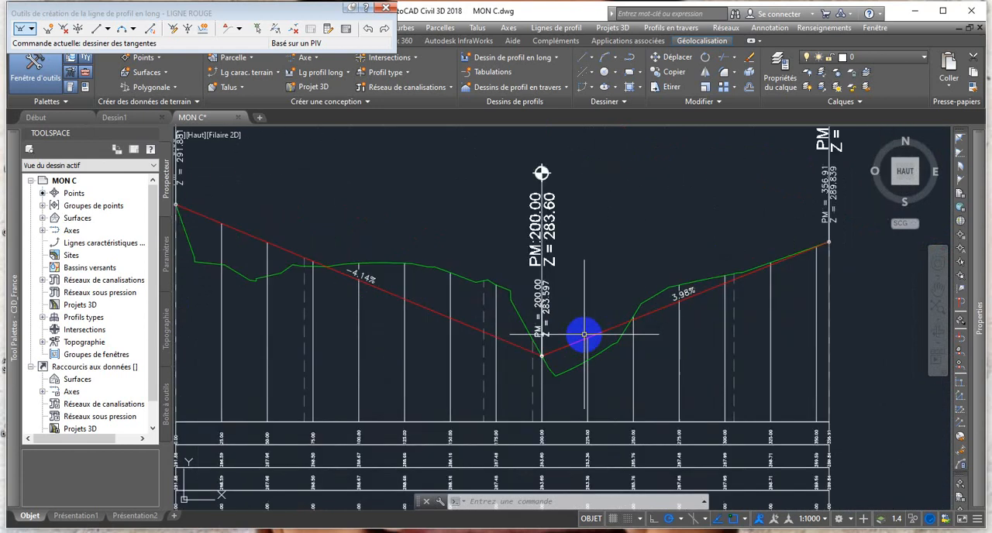
pyautogui.scroll(-2, 463, 302)
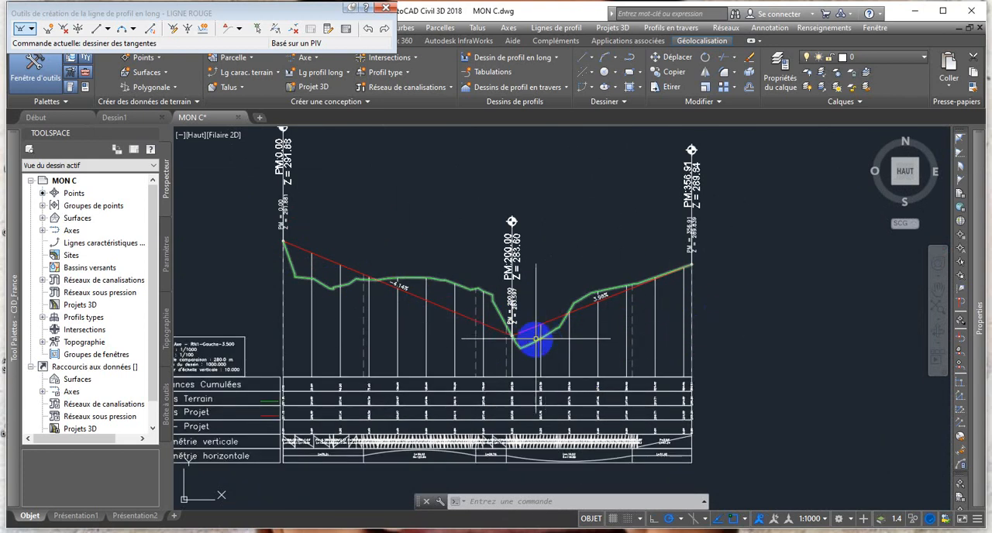
pyautogui.scroll(2, 535, 339)
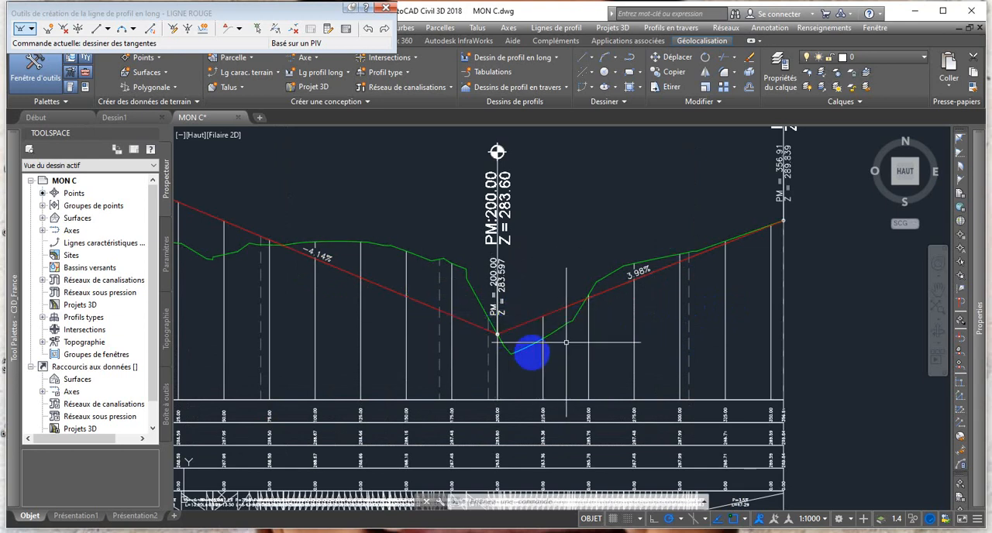
# Join the two project tangents with a free parabolic vertical curve of radius 2000 m and end the command.
pyautogui.click(133, 31)
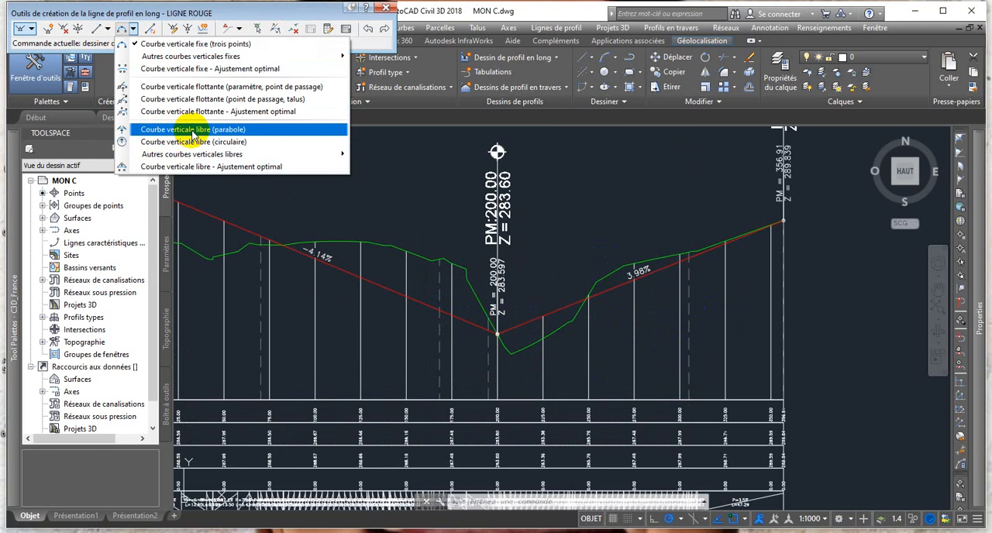
pyautogui.click(193, 130)
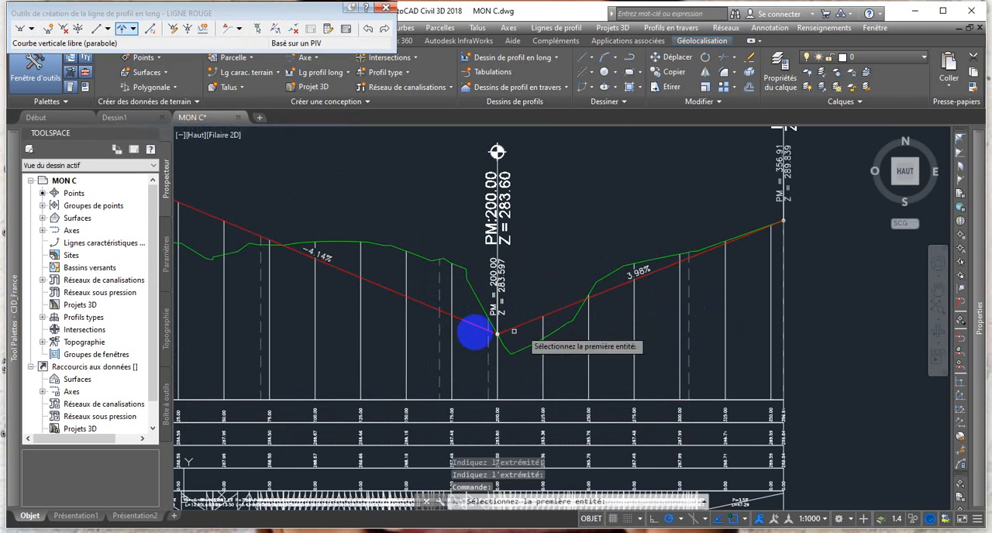
pyautogui.scroll(2, 470, 334)
pyautogui.click(468, 325)
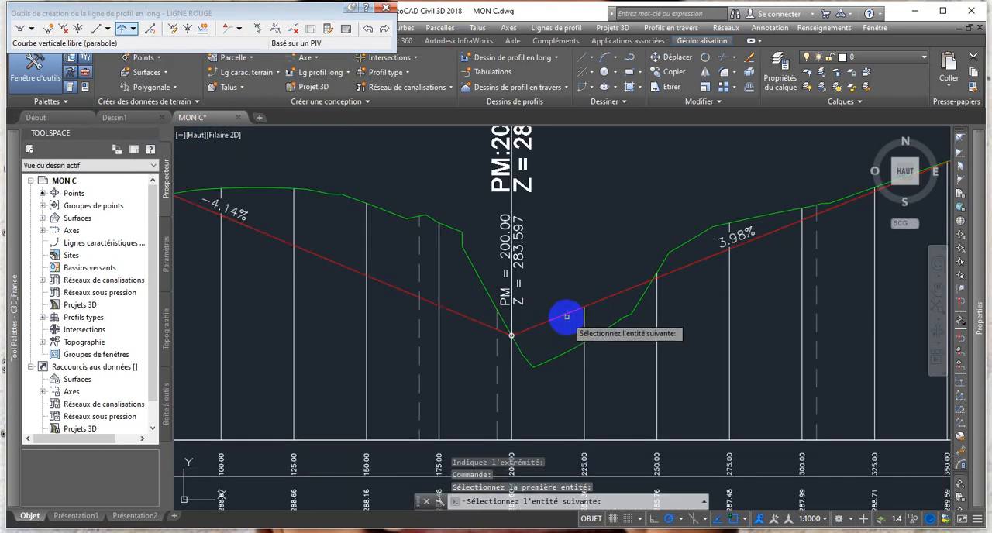
pyautogui.click(566, 316)
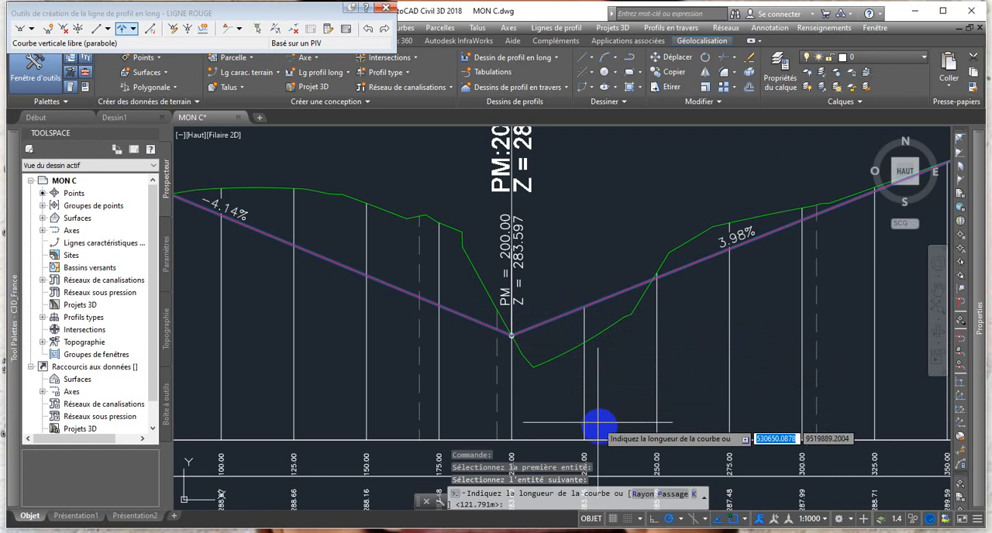
pyautogui.click(642, 493)
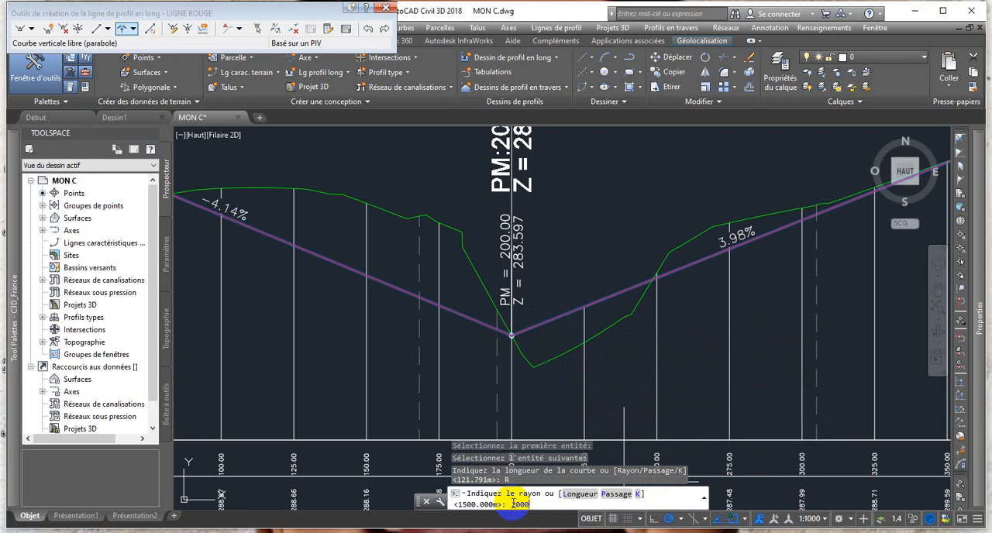
pyautogui.press('Return')
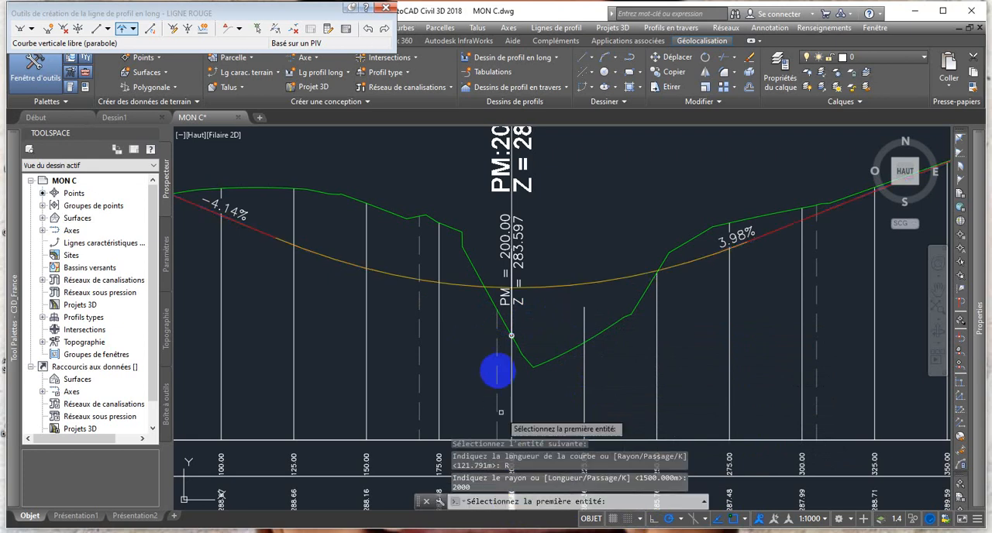
pyautogui.scroll(-2, 496, 322)
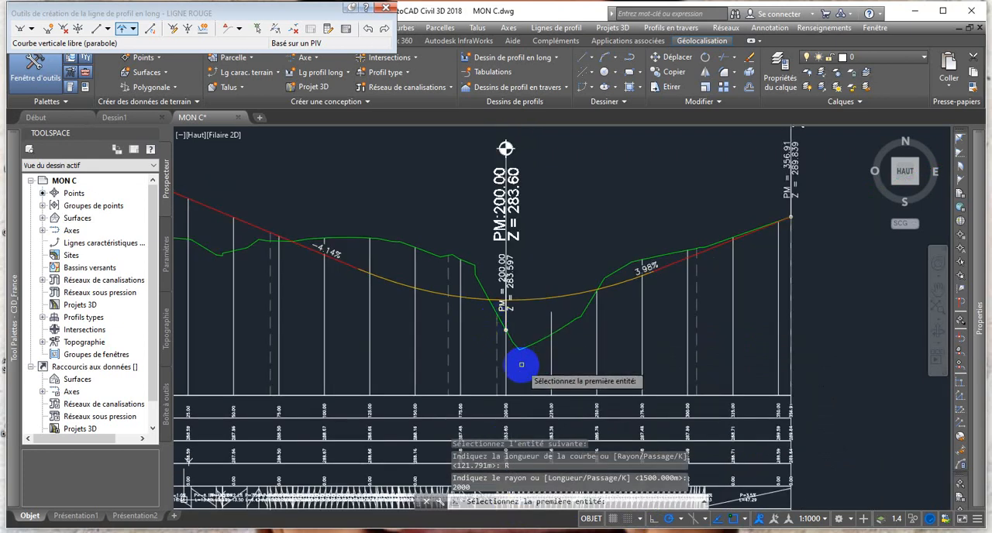
pyautogui.scroll(-2, 496, 281)
pyautogui.press('Escape')
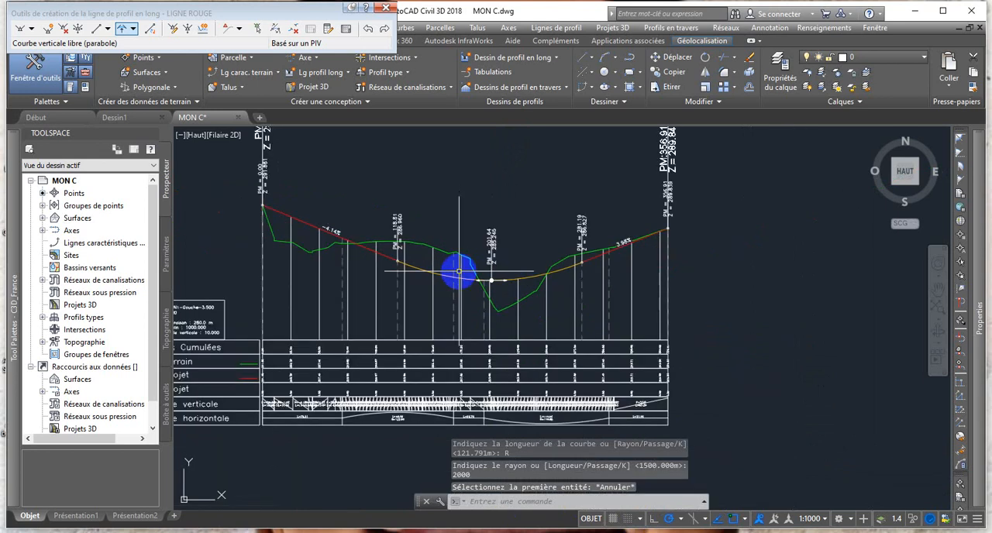
# Examine the vertical curve against the terrain and compare the terrain and project elevations in the data bands.
pyautogui.scroll(2, 459, 271)
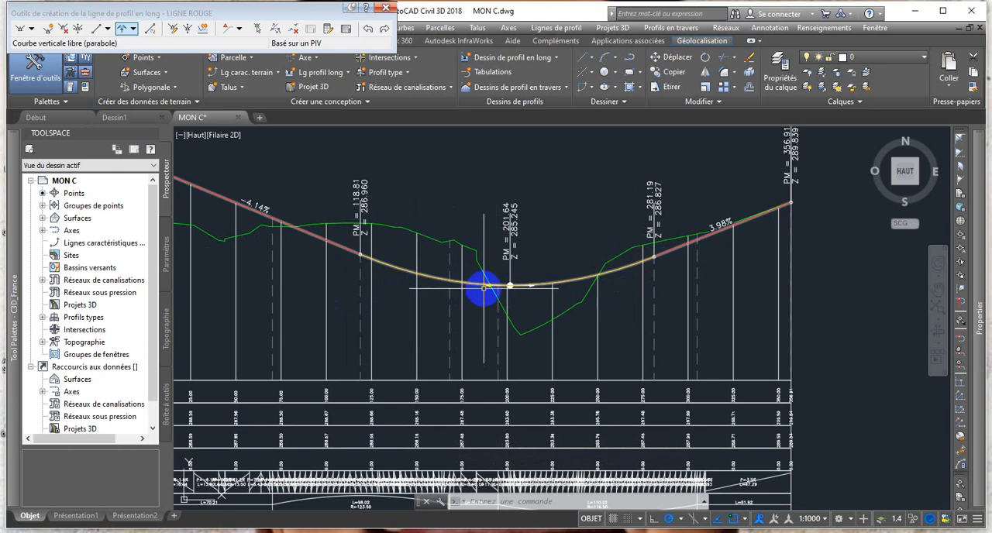
pyautogui.scroll(-2, 483, 287)
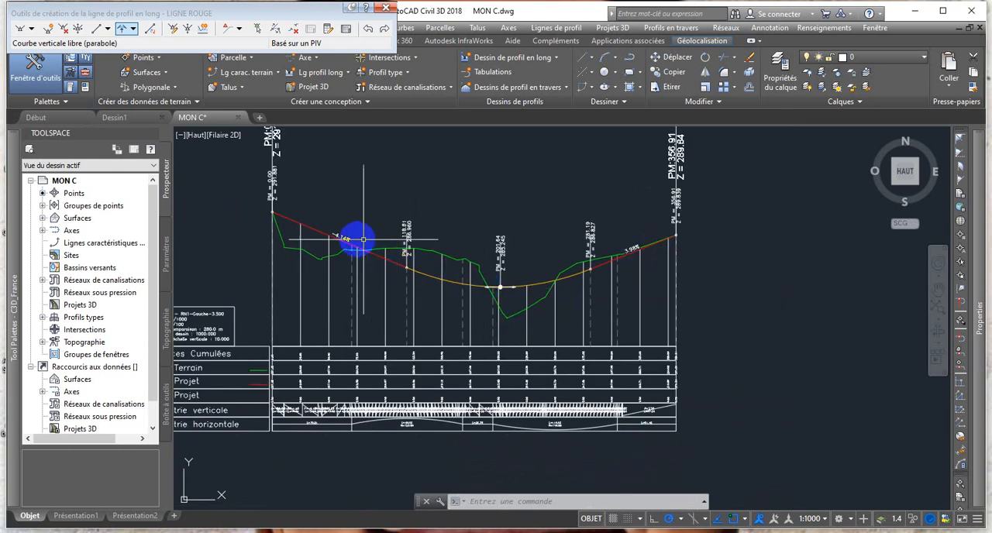
pyautogui.scroll(2, 344, 237)
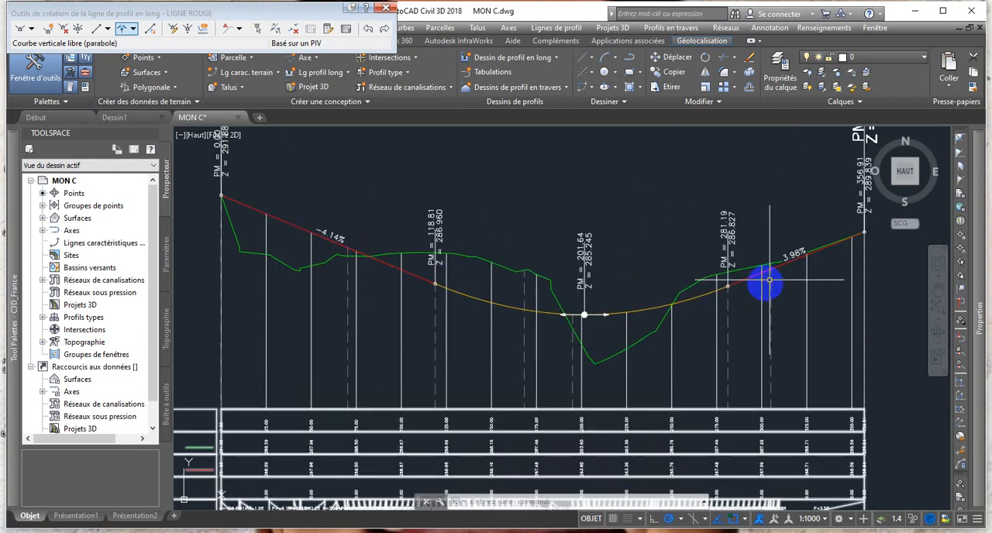
pyautogui.moveTo(629, 330)
pyautogui.mouseDown(button='middle')
pyautogui.moveTo(626, 281)
pyautogui.moveTo(658, 274)
pyautogui.mouseUp(button='middle')
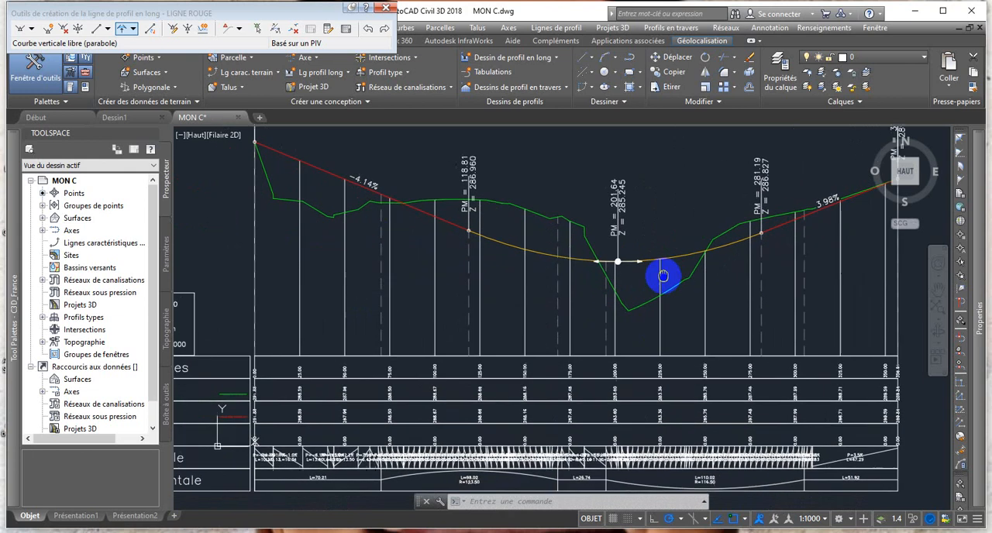
pyautogui.scroll(2, 243, 448)
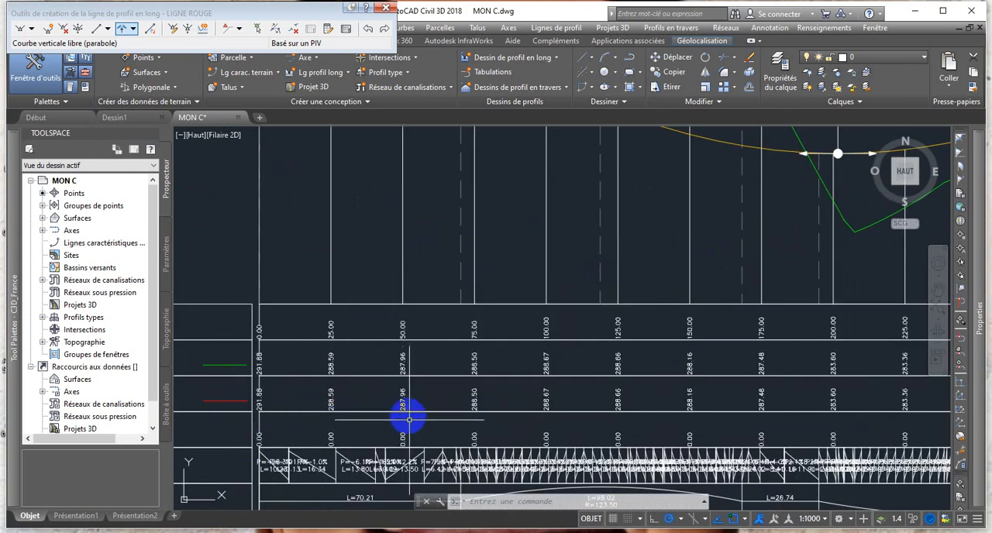
pyautogui.scroll(2, 403, 366)
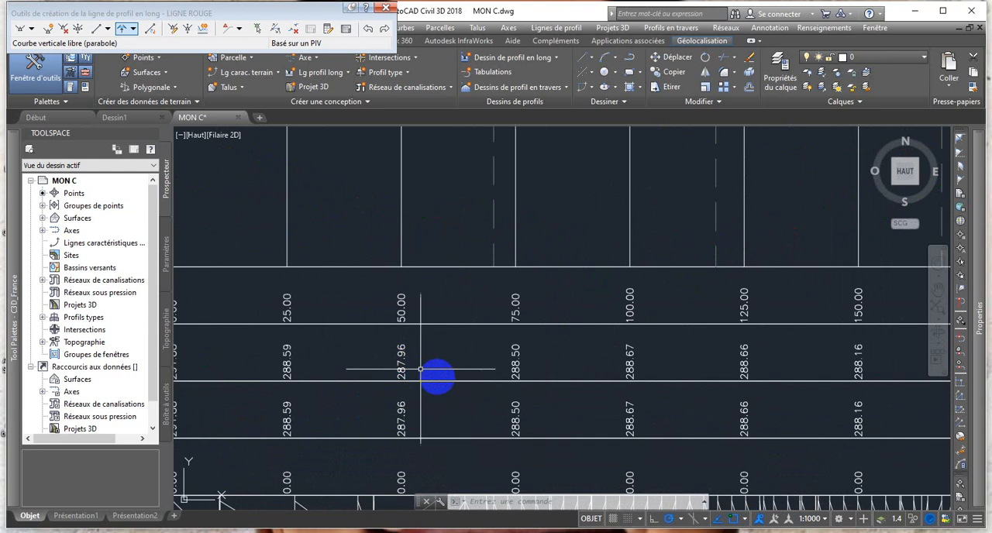
pyautogui.scroll(-2, 421, 369)
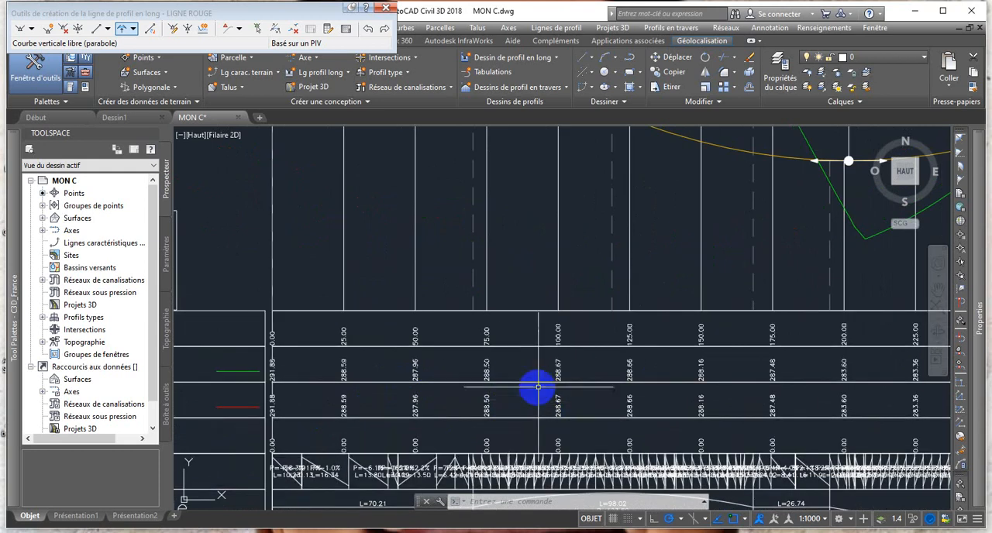
pyautogui.scroll(-3, 538, 387)
pyautogui.scroll(1, 531, 381)
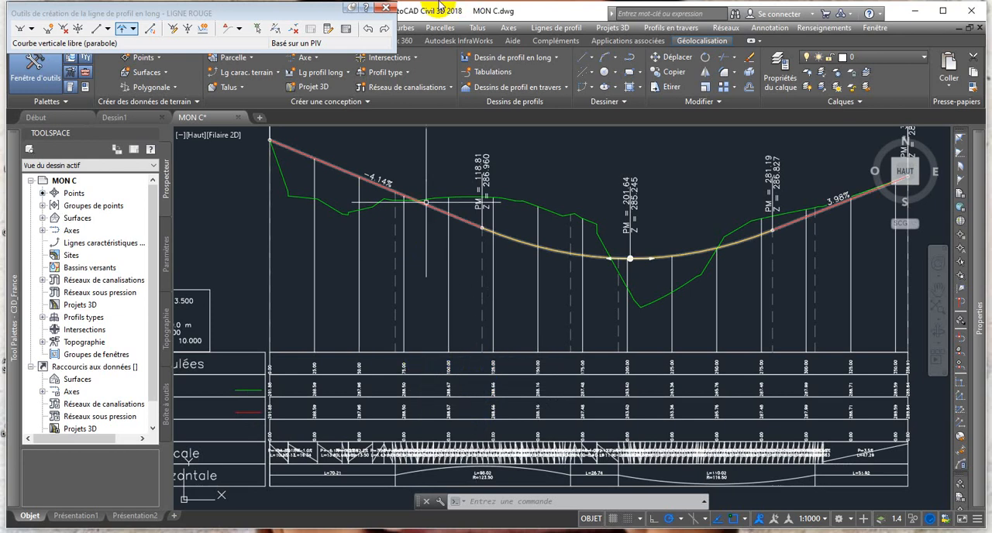
# Close the profile layout tools and open the properties of the PROFIL EN LONG profile view.
pyautogui.click(385, 10)
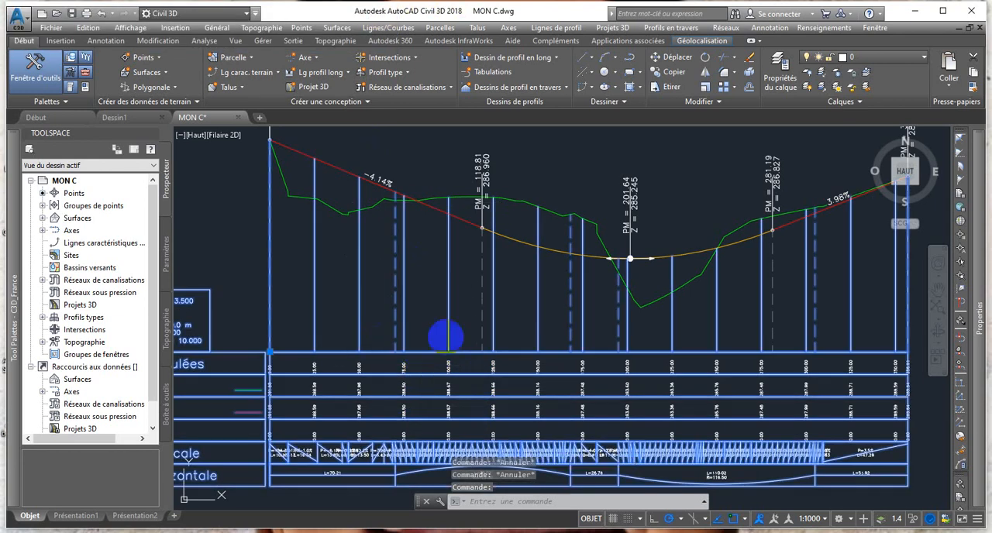
pyautogui.click(438, 350)
pyautogui.rightClick(438, 352)
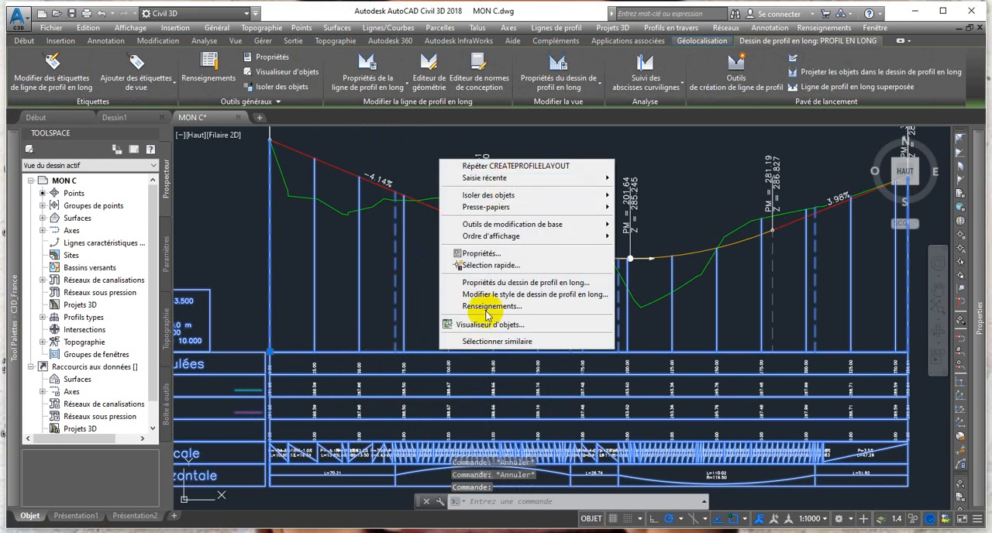
pyautogui.click(486, 286)
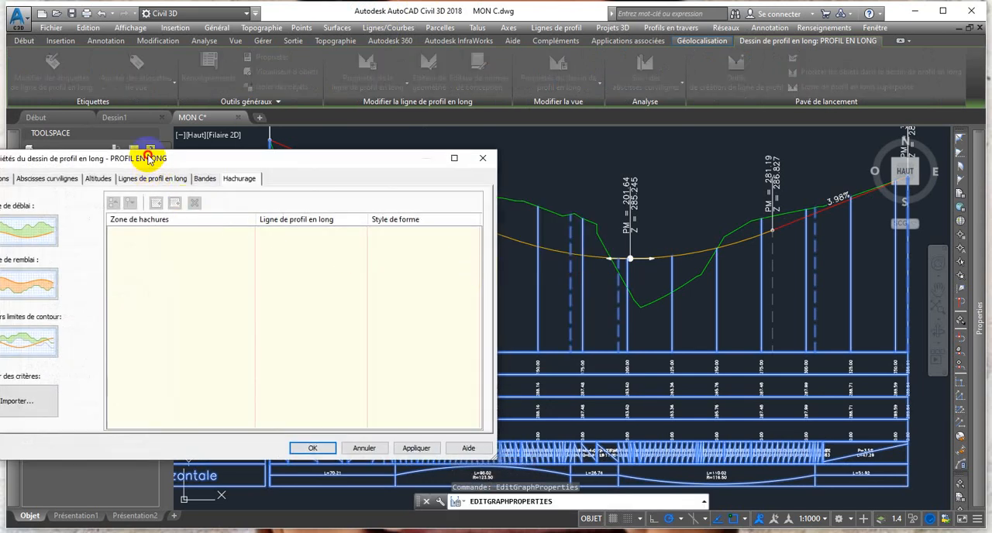
pyautogui.moveTo(150, 159); pyautogui.dragTo(194, 89)
# Review the profile view's Profil en Long object style, station range, elevation range and listed profile lines.
pyautogui.click(72, 104)
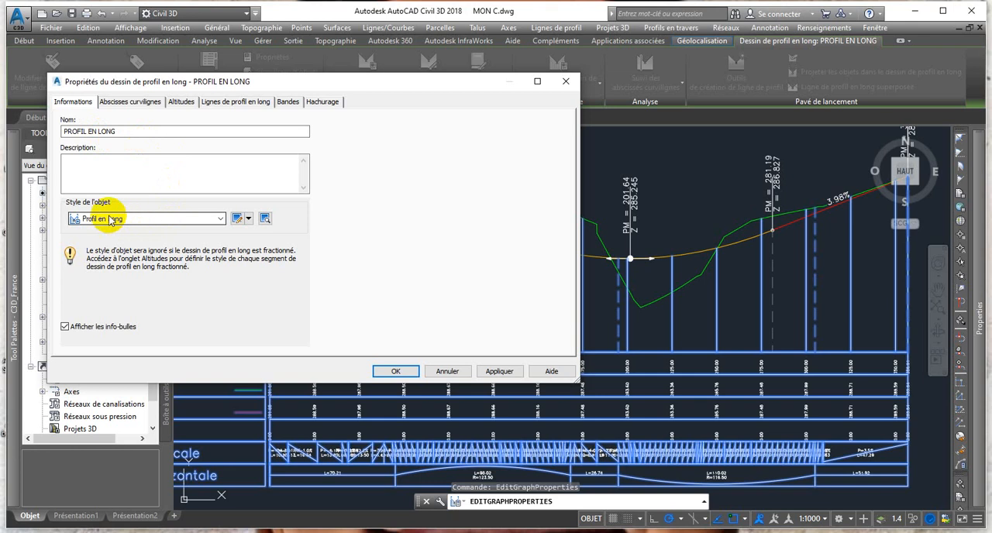
pyautogui.click(219, 219)
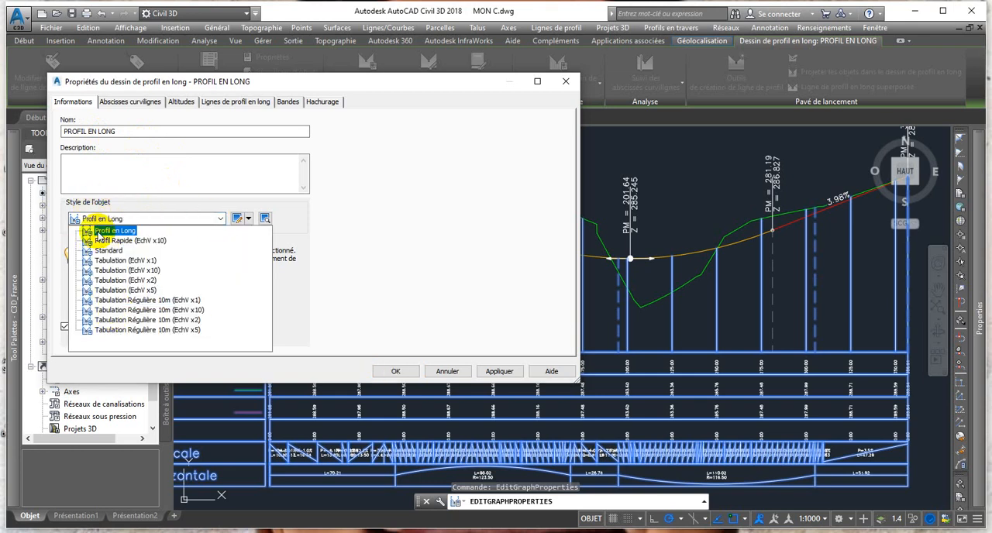
pyautogui.click(108, 231)
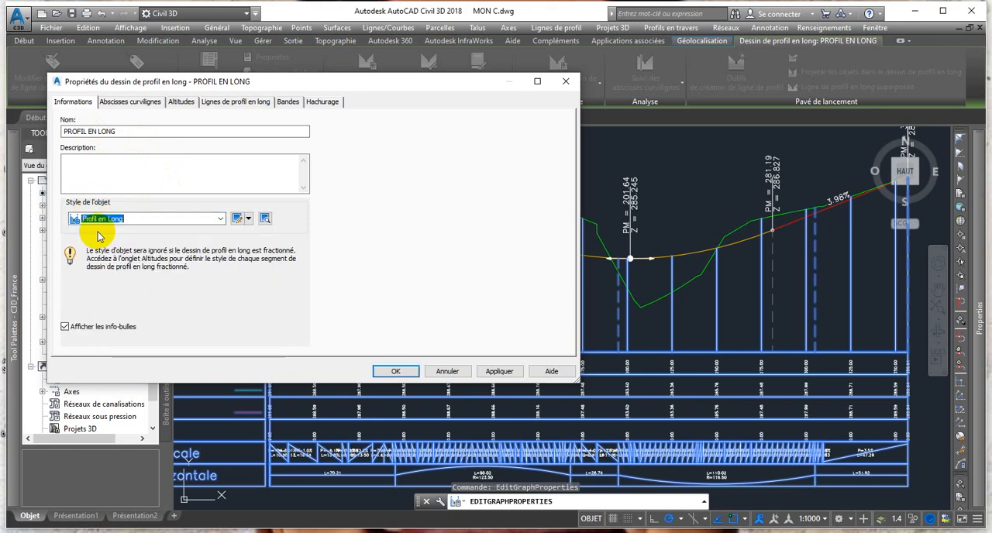
pyautogui.click(120, 104)
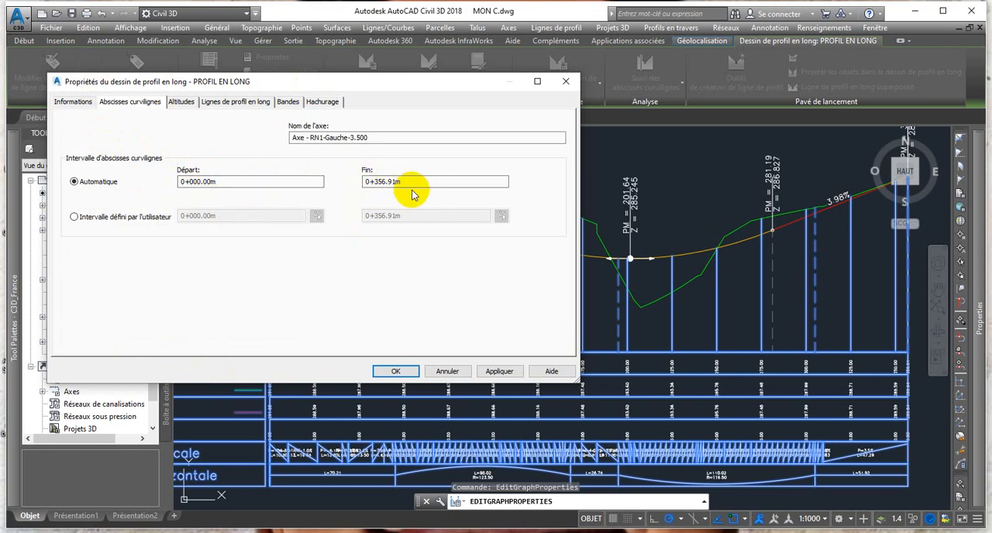
pyautogui.click(182, 101)
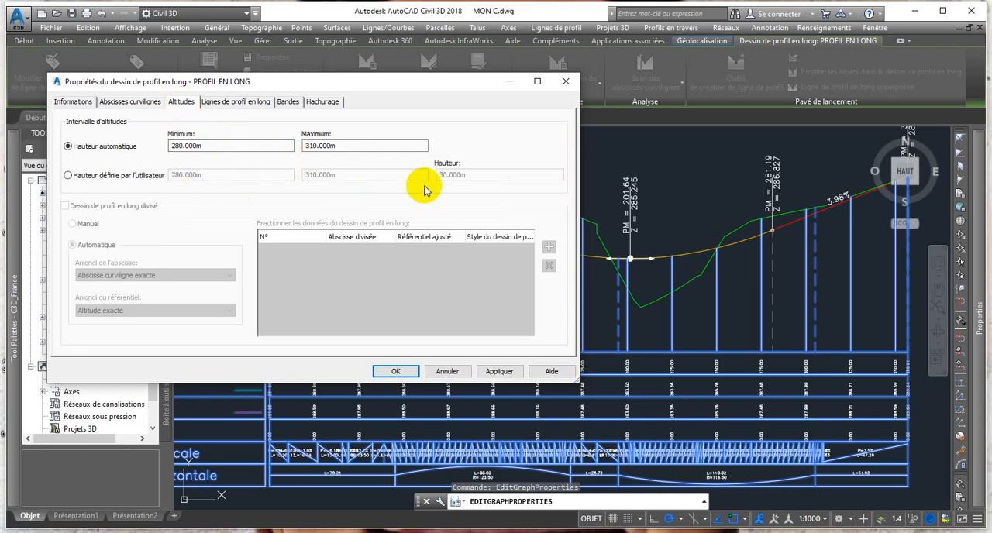
pyautogui.click(232, 104)
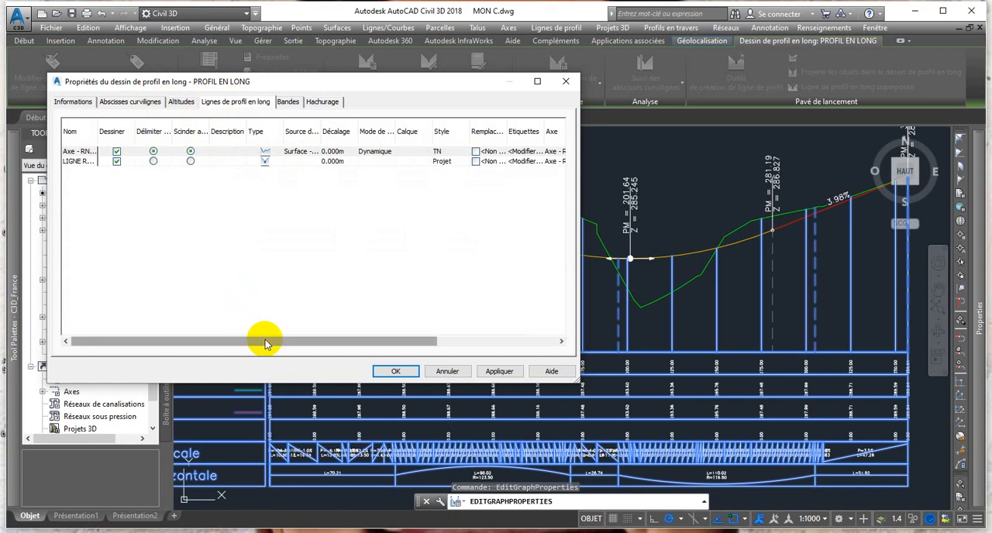
pyautogui.moveTo(265, 341); pyautogui.dragTo(426, 342)
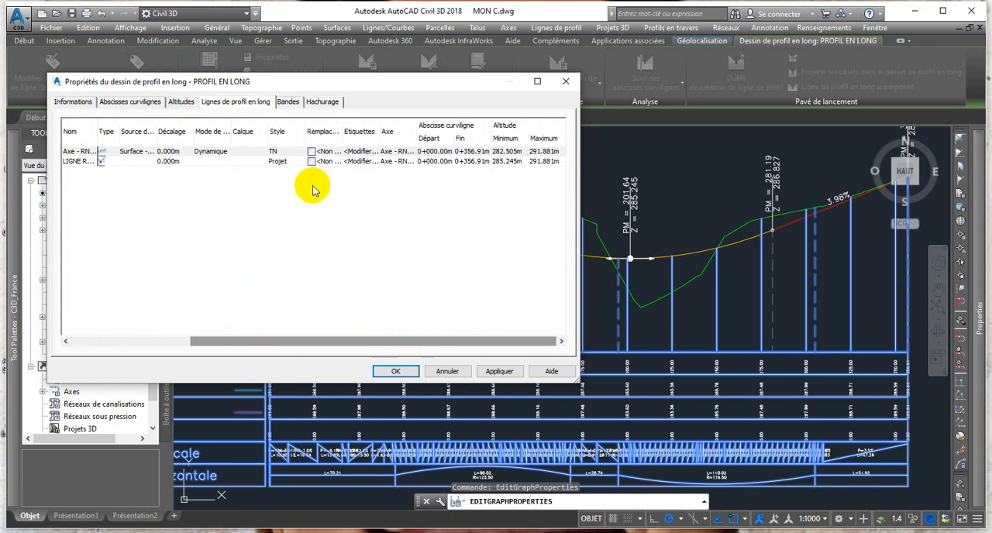
# Display the profile view's data band settings and widen the Style column so the full band names are readable.
pyautogui.click(292, 103)
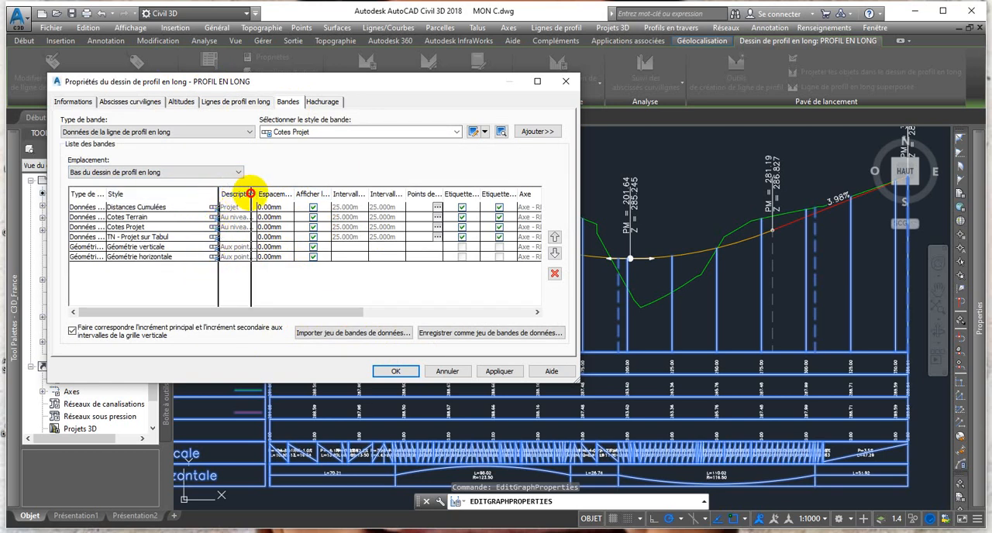
pyautogui.moveTo(219, 194); pyautogui.dragTo(250, 194)
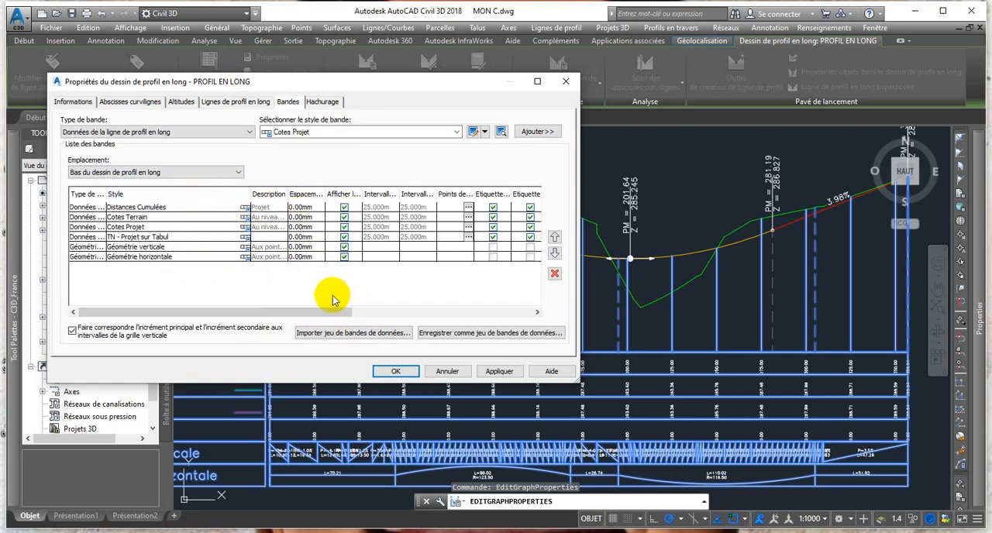
pyautogui.moveTo(304, 312); pyautogui.dragTo(256, 319)
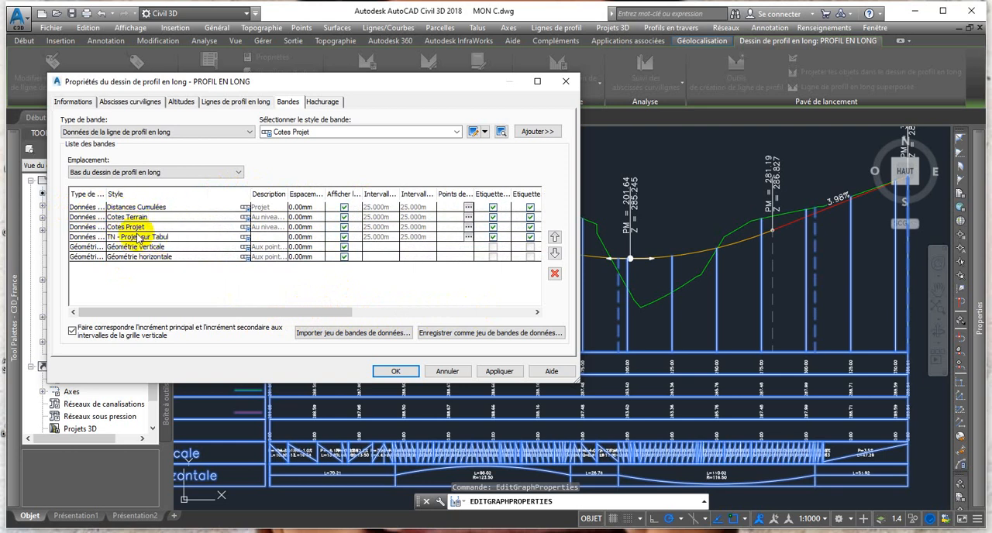
# Keep the terrain profile Axe - RN1-Gauche-3.500-Surface - MNT1 as profile lines 1 and 2 of the Distances Cumulées band.
pyautogui.click(147, 210)
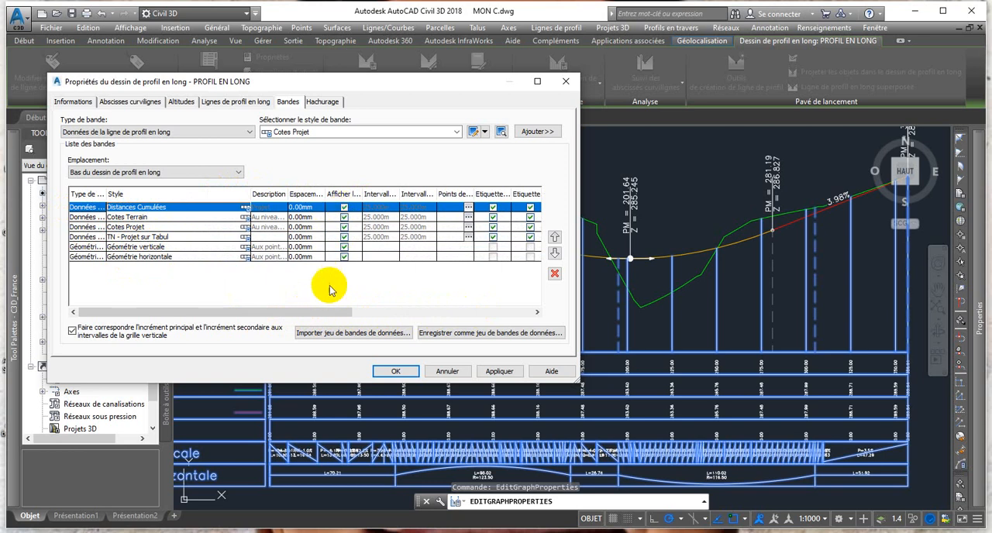
pyautogui.moveTo(322, 313); pyautogui.dragTo(506, 310)
pyautogui.click(339, 208)
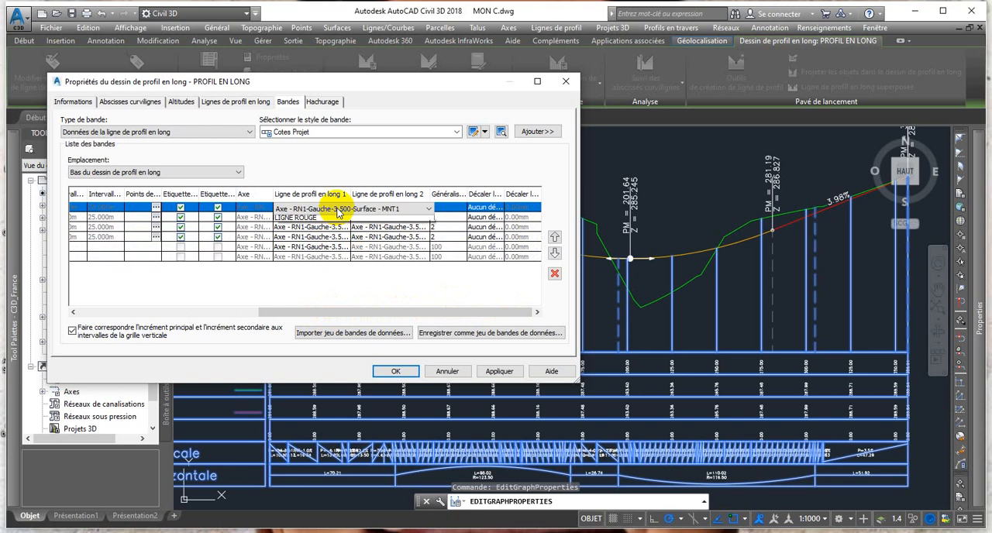
pyautogui.click(361, 221)
pyautogui.click(423, 208)
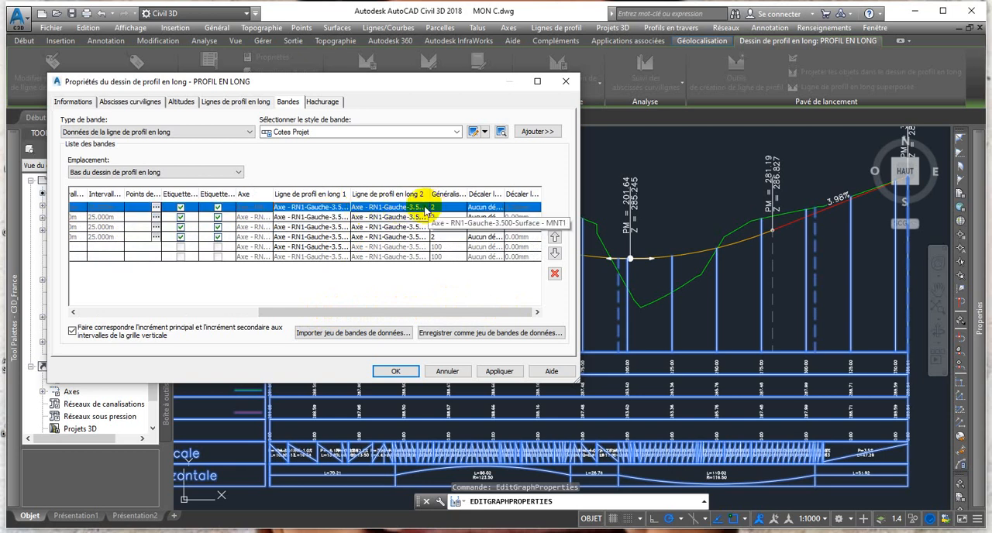
pyautogui.click(425, 221)
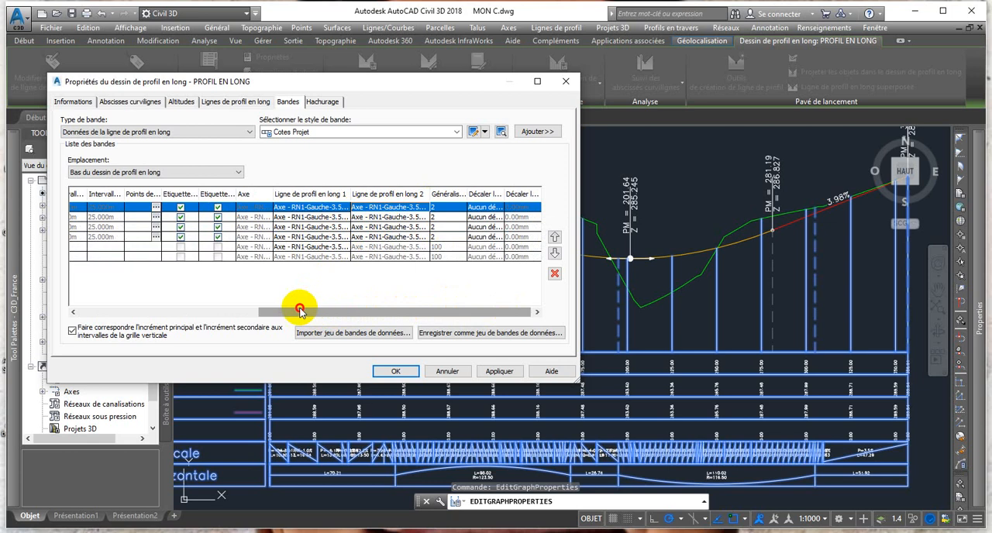
pyautogui.moveTo(299, 310); pyautogui.dragTo(78, 302)
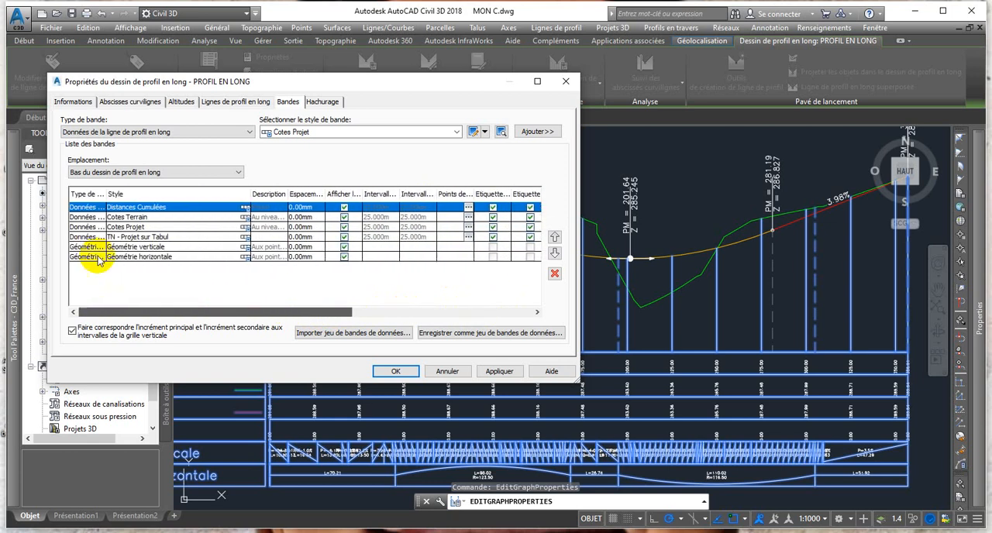
# Keep Axe - RN1-Gauche-3.500-Surface - MNT1 as profile line 2 of the Cotes Terrain band.
pyautogui.click(139, 218)
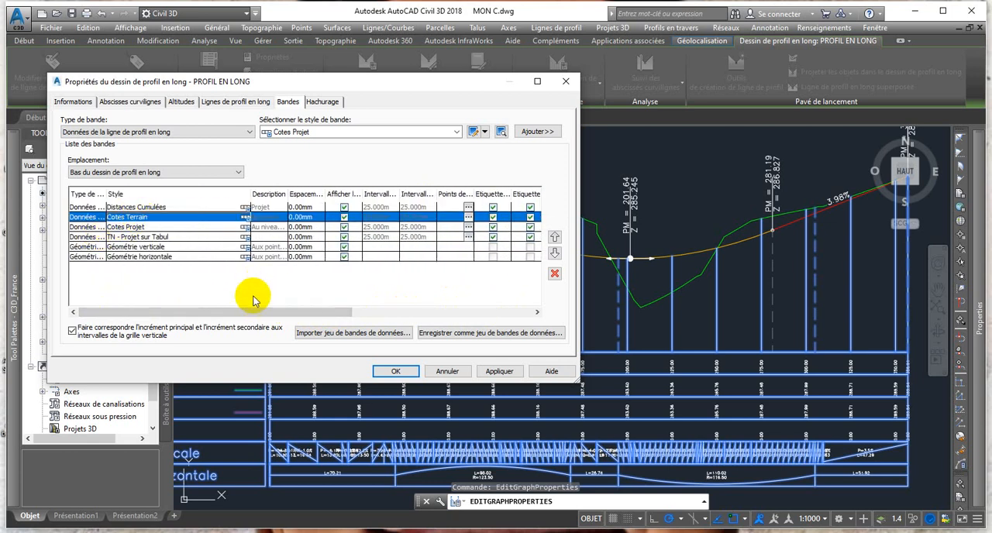
pyautogui.moveTo(251, 312); pyautogui.dragTo(437, 310)
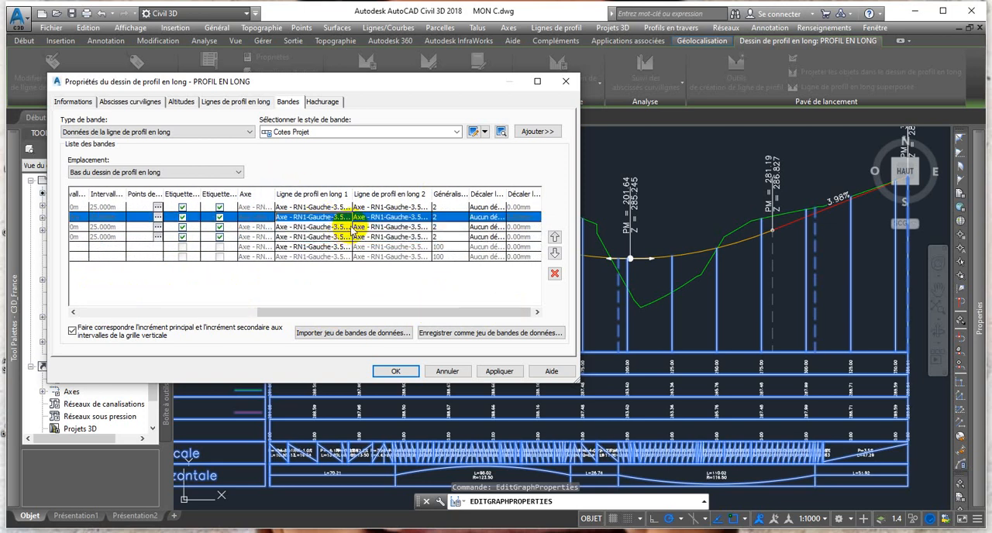
pyautogui.click(426, 218)
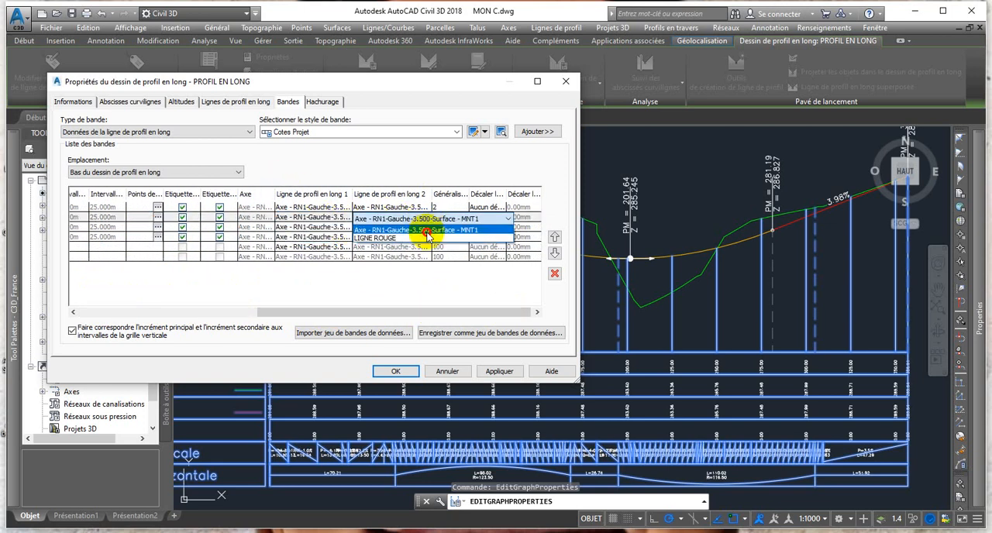
pyautogui.click(426, 230)
pyautogui.moveTo(324, 312); pyautogui.dragTo(141, 313)
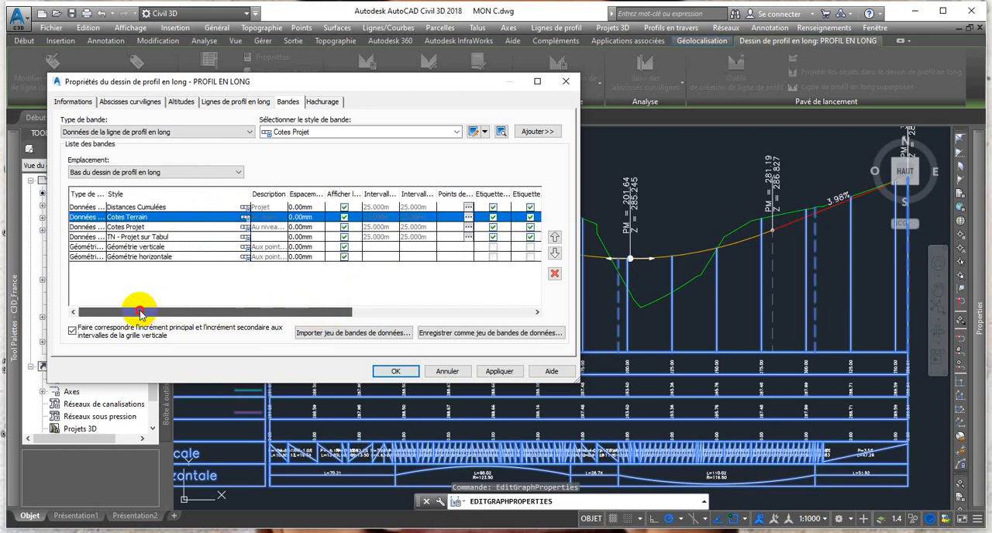
# Assign LIGNE ROUGE as both profile line 1 and profile line 2 of the Cotes Projet band.
pyautogui.click(133, 228)
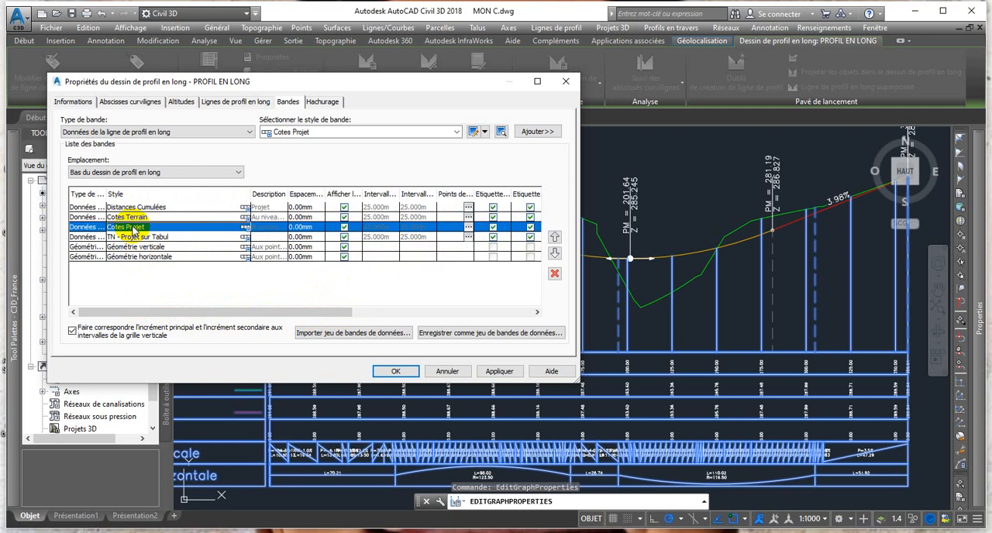
pyautogui.moveTo(258, 307); pyautogui.dragTo(421, 317)
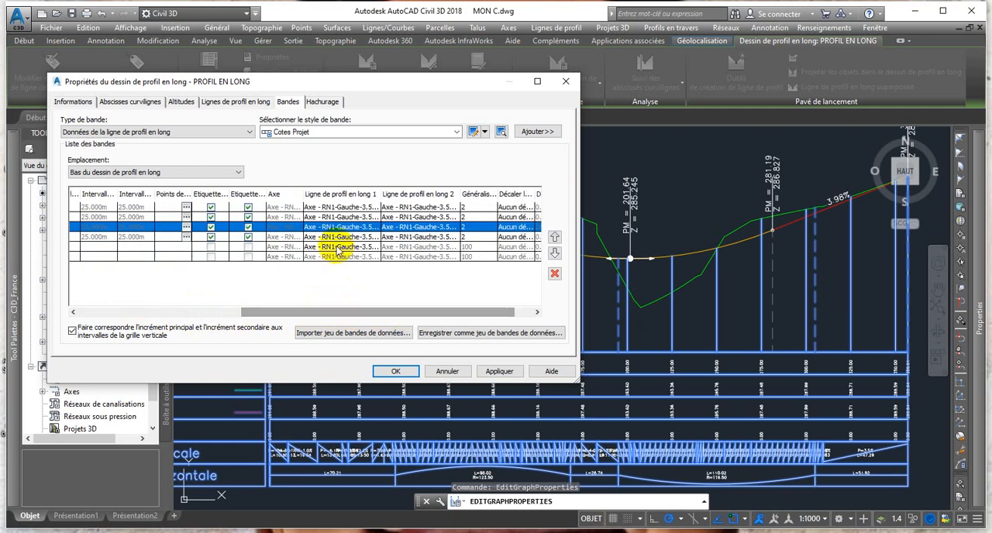
pyautogui.click(364, 230)
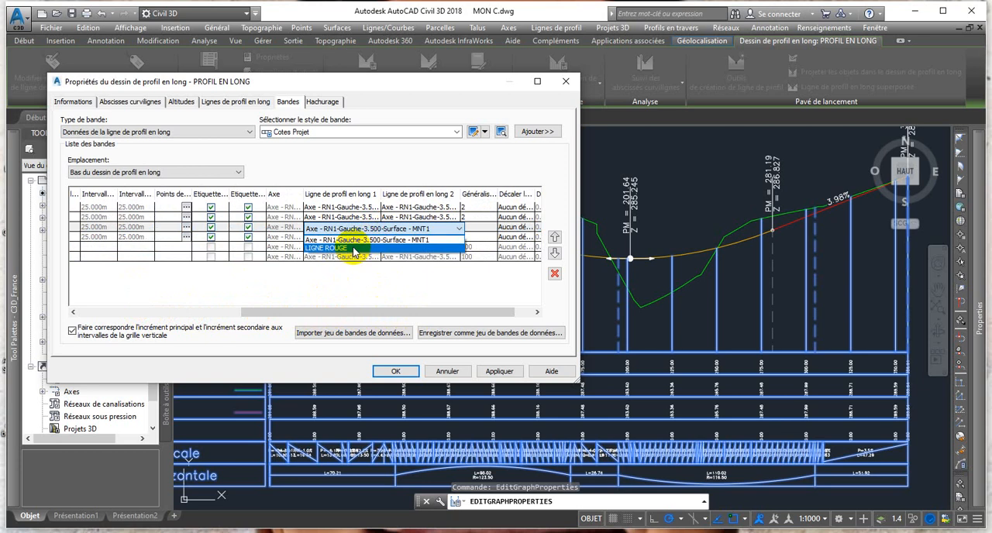
pyautogui.click(363, 248)
pyautogui.click(449, 230)
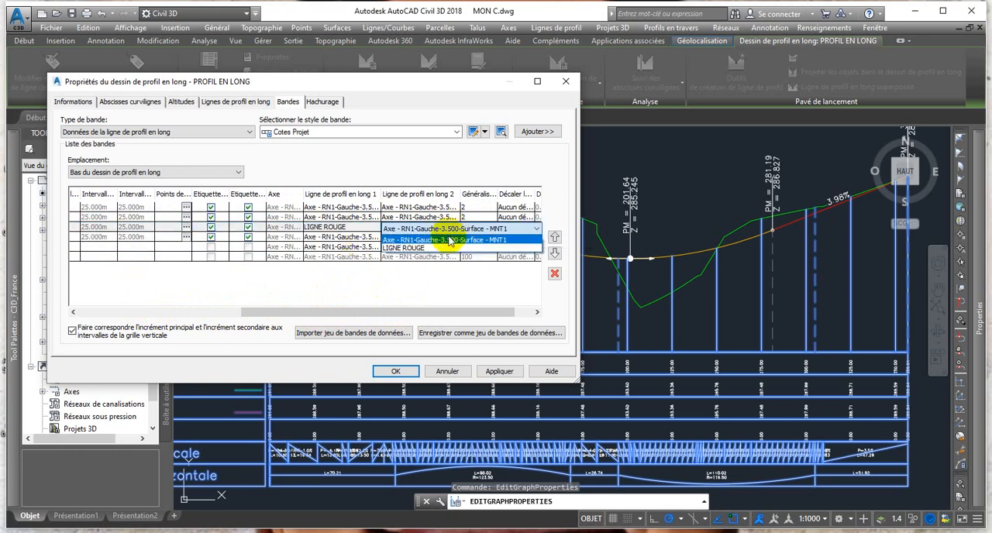
pyautogui.click(432, 246)
pyautogui.moveTo(392, 316); pyautogui.dragTo(231, 318)
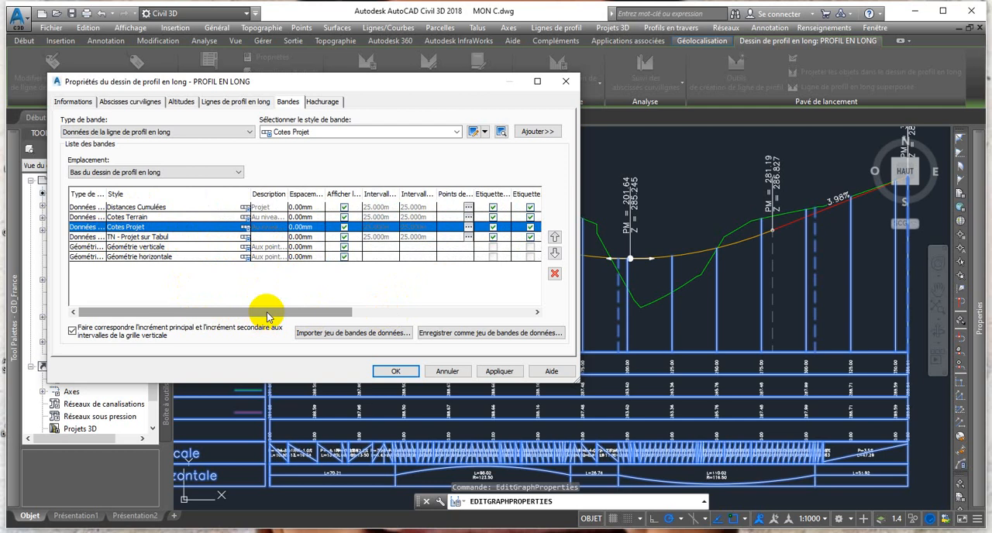
# Set profile line 1 of the TN - Projet sur Tabul band to LIGNE ROUGE, keeping the terrain profile as line 2.
pyautogui.moveTo(267, 313); pyautogui.dragTo(522, 312)
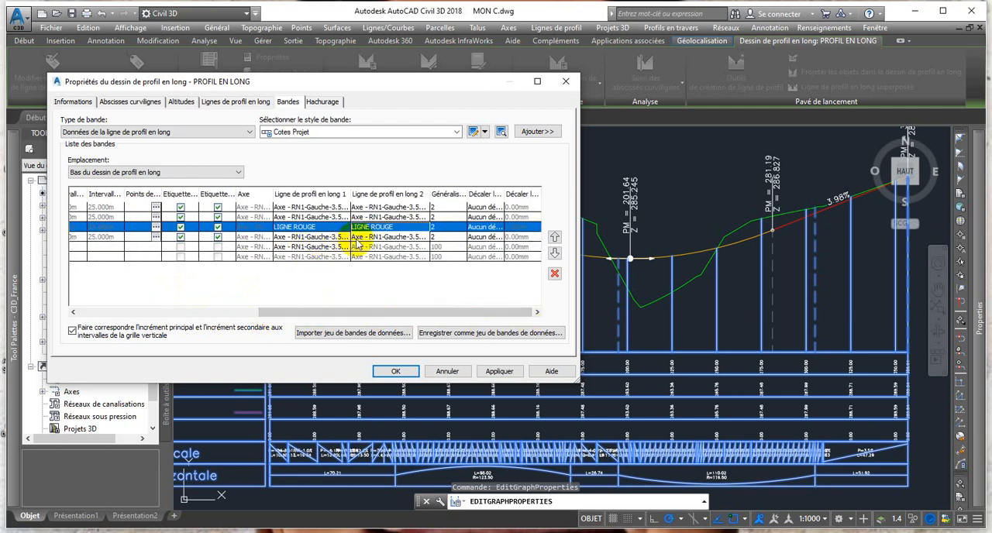
pyautogui.click(344, 237)
pyautogui.click(344, 237)
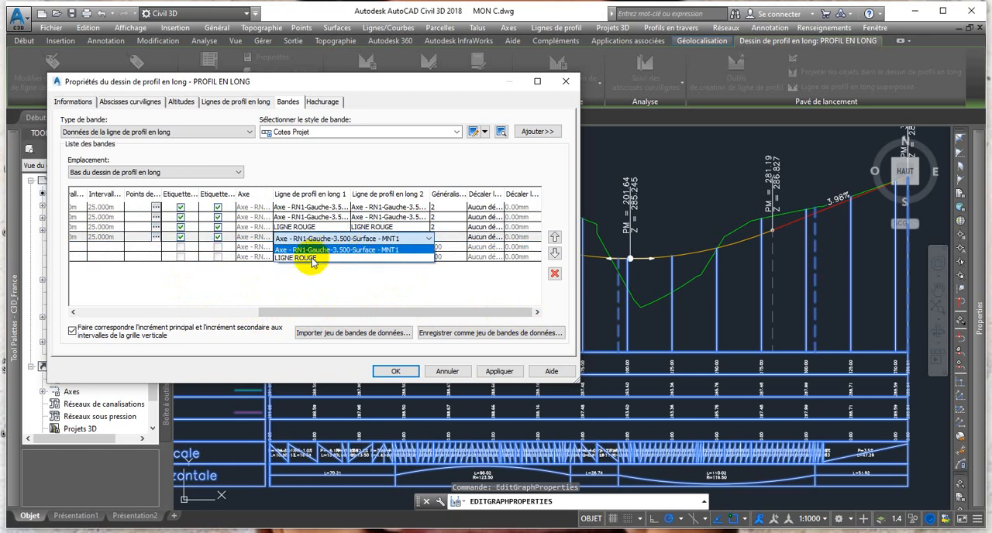
pyautogui.click(307, 265)
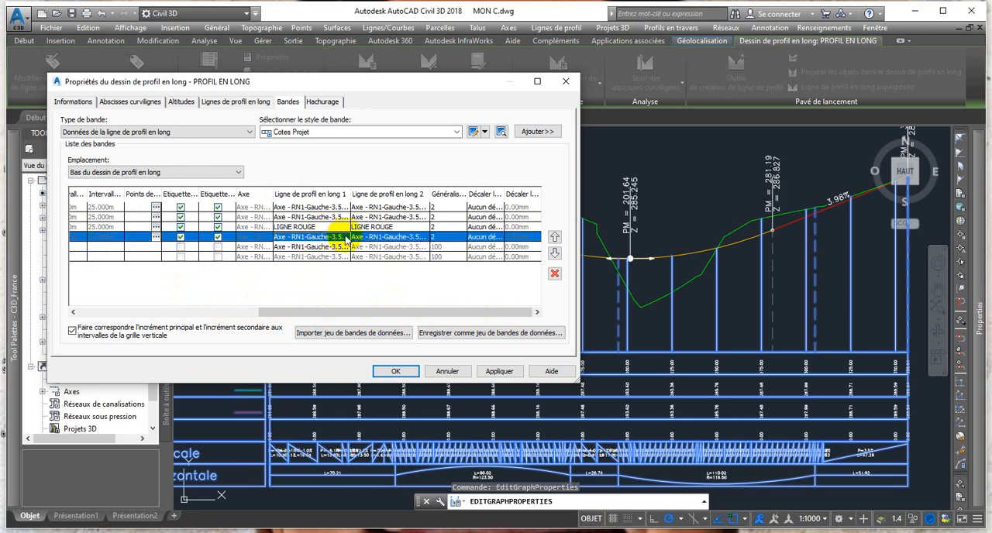
pyautogui.click(345, 239)
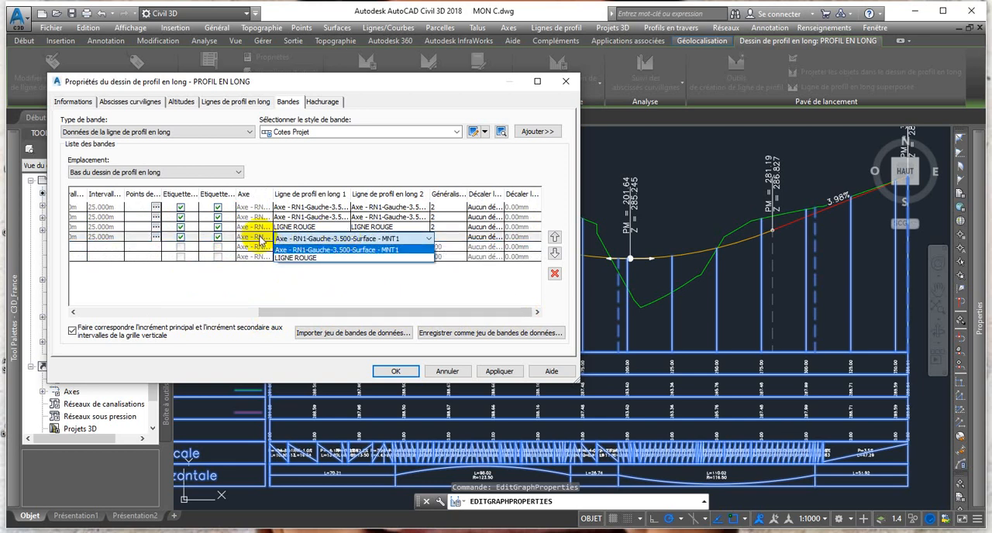
pyautogui.click(310, 258)
pyautogui.click(422, 240)
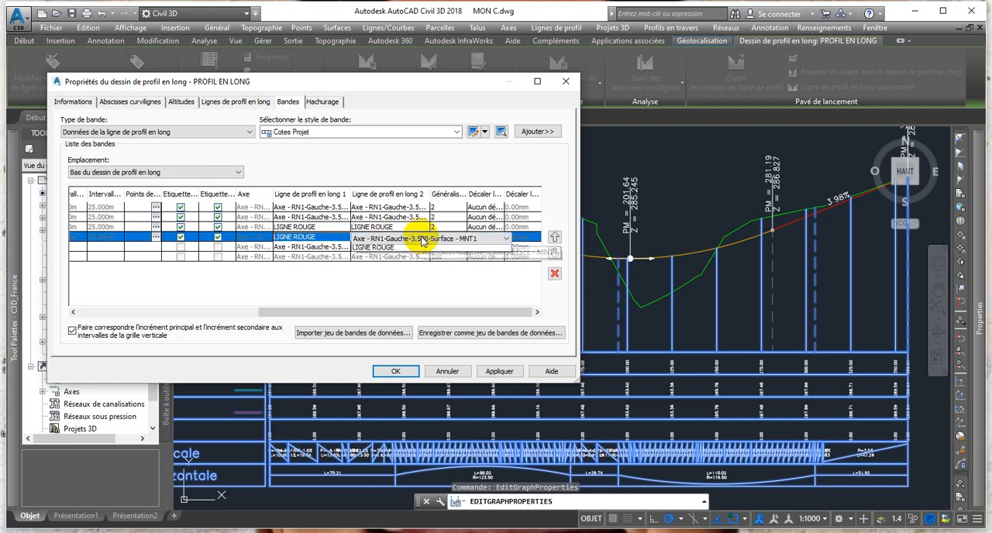
pyautogui.click(402, 250)
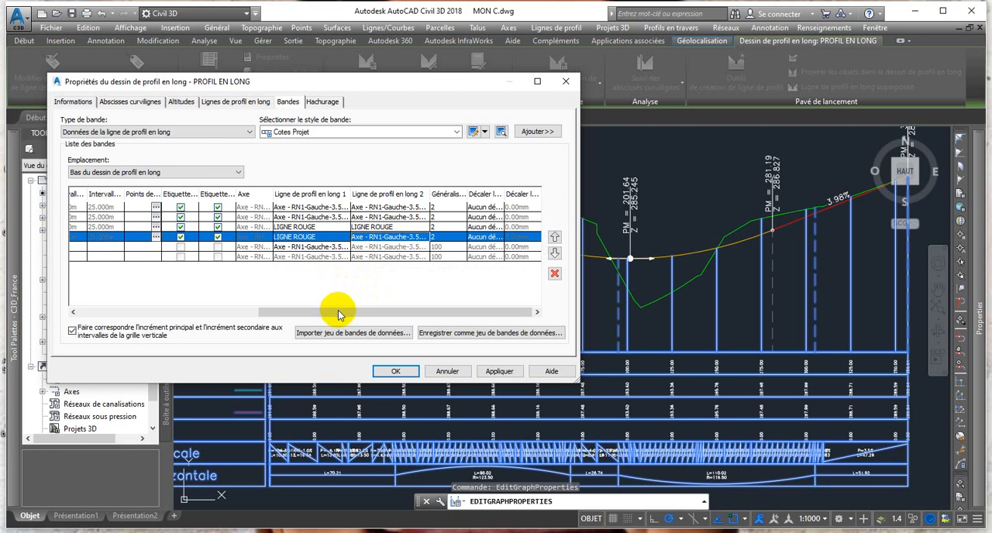
pyautogui.moveTo(387, 313); pyautogui.dragTo(146, 311)
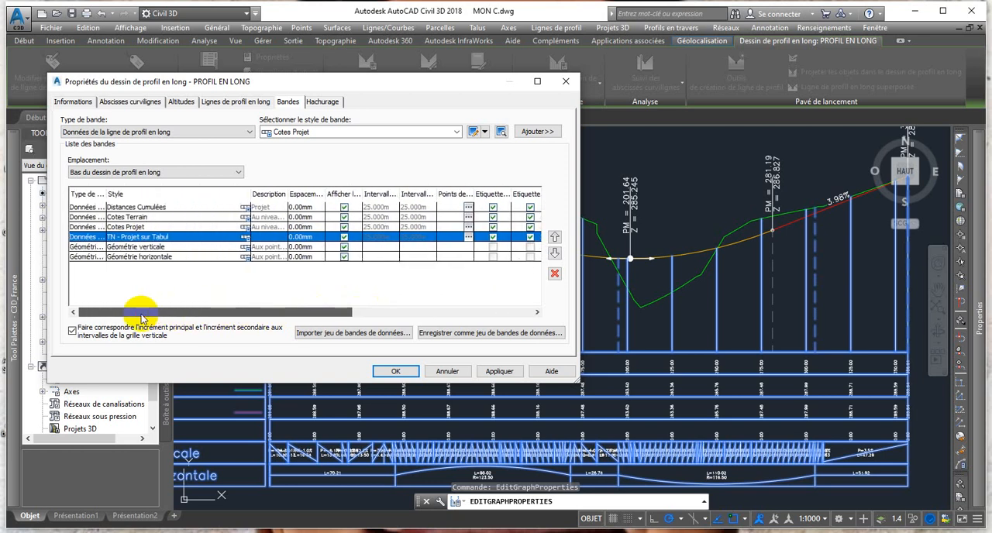
# Set profile line 1 of the Géométrie verticale band to LIGNE ROUGE.
pyautogui.click(144, 248)
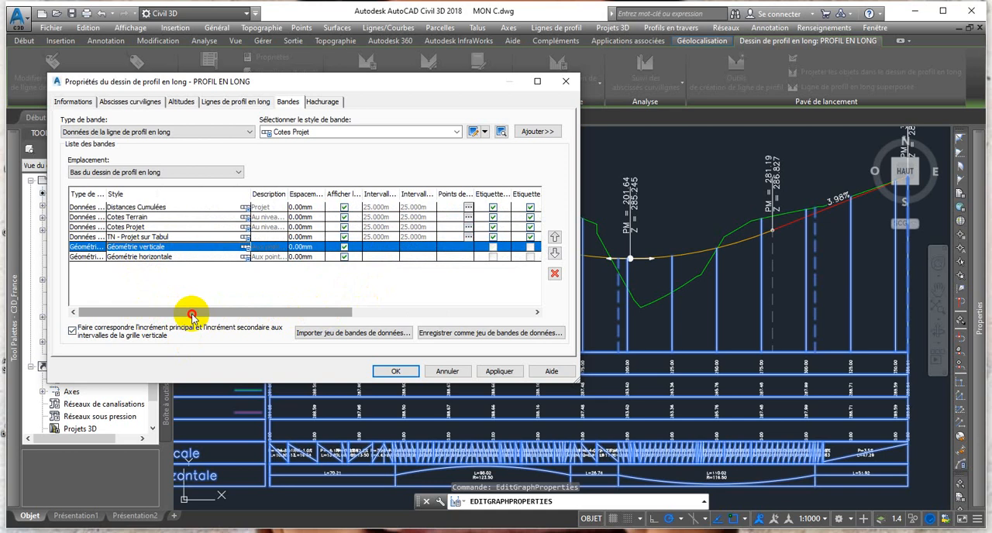
pyautogui.moveTo(194, 313); pyautogui.dragTo(396, 319)
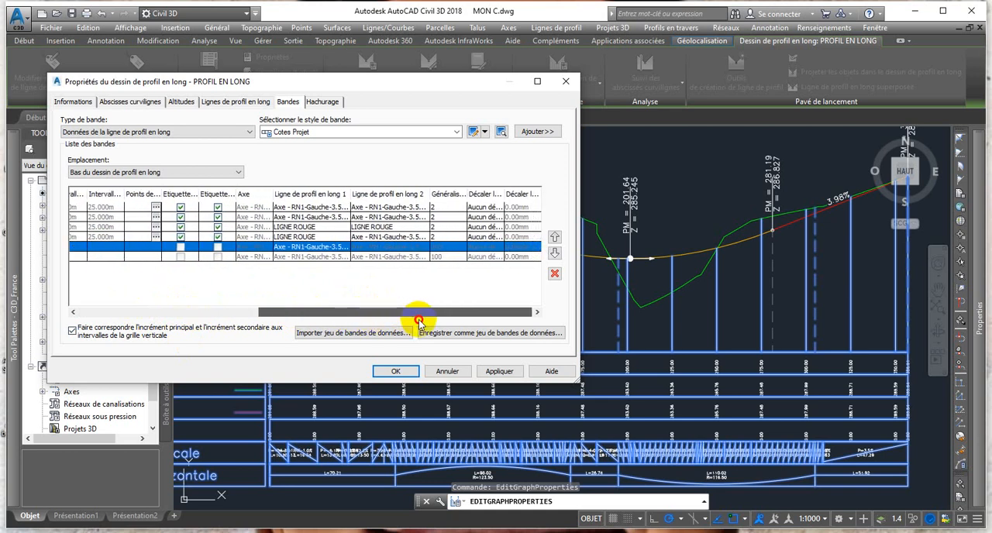
pyautogui.click(338, 248)
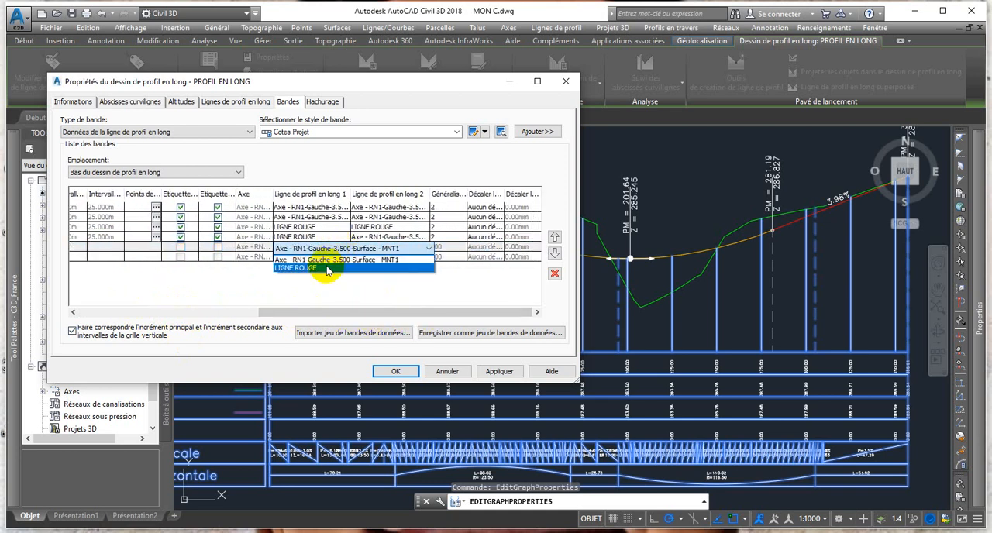
pyautogui.click(326, 268)
pyautogui.click(371, 250)
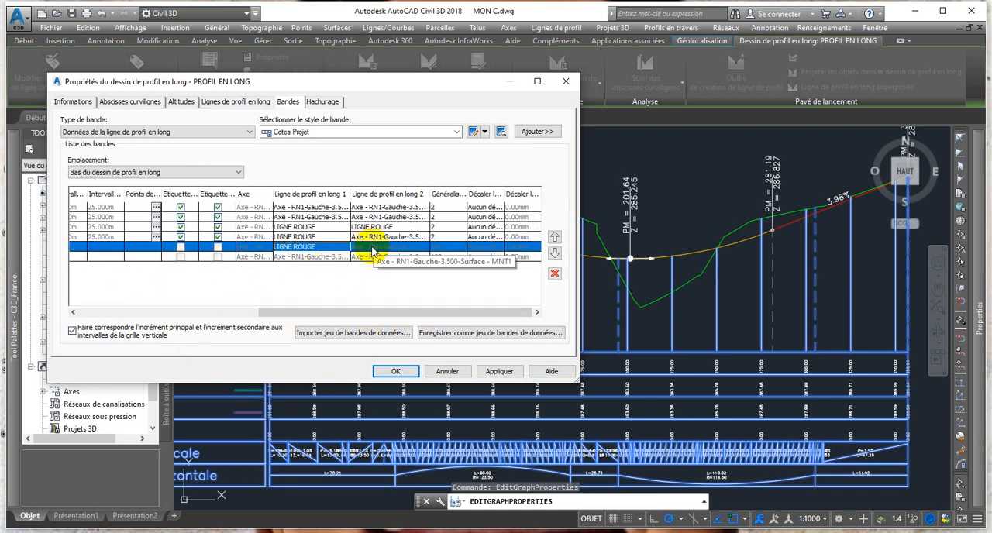
# Add cut and fill hatch areas between the terrain profile and LIGNE ROUGE, and apply the profile view properties.
pyautogui.click(324, 102)
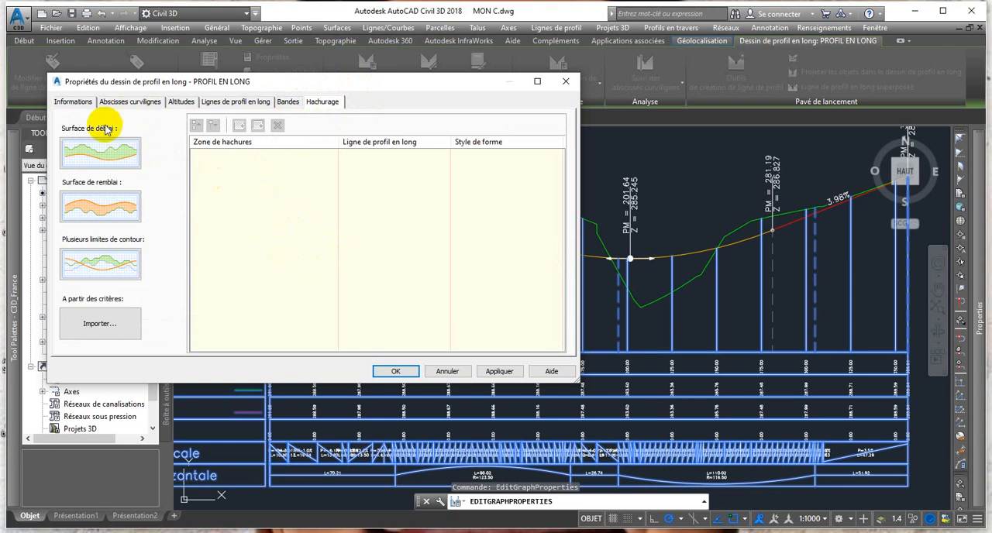
pyautogui.click(118, 150)
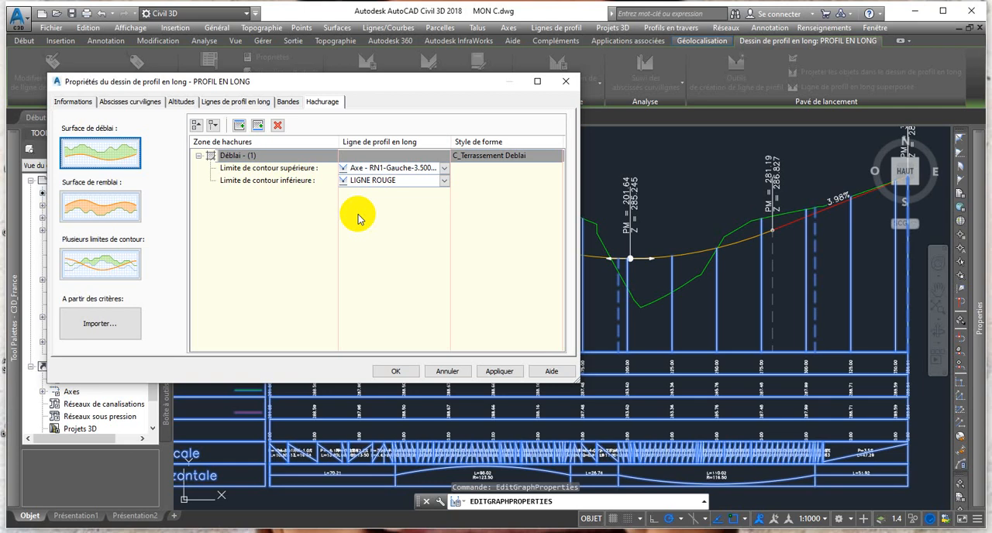
pyautogui.click(116, 203)
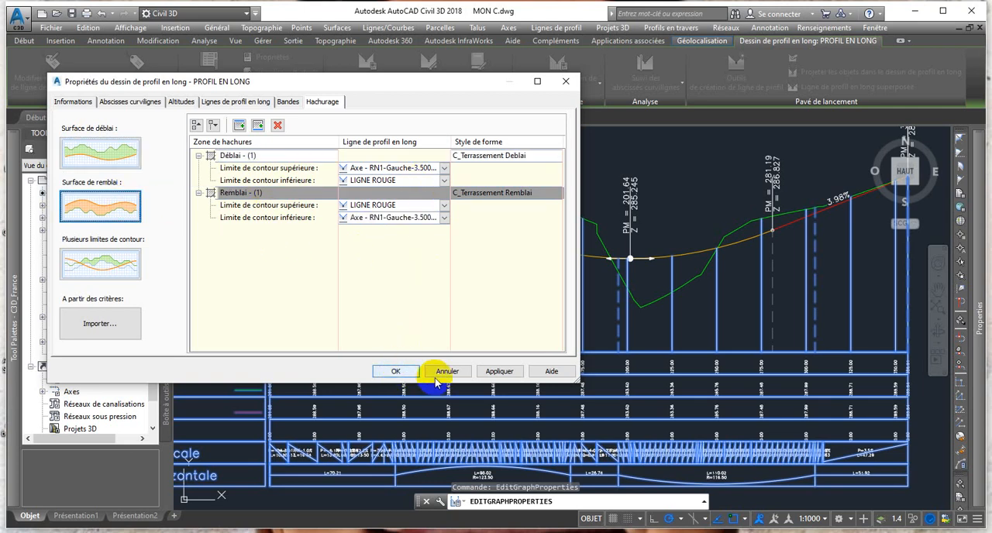
pyautogui.click(498, 372)
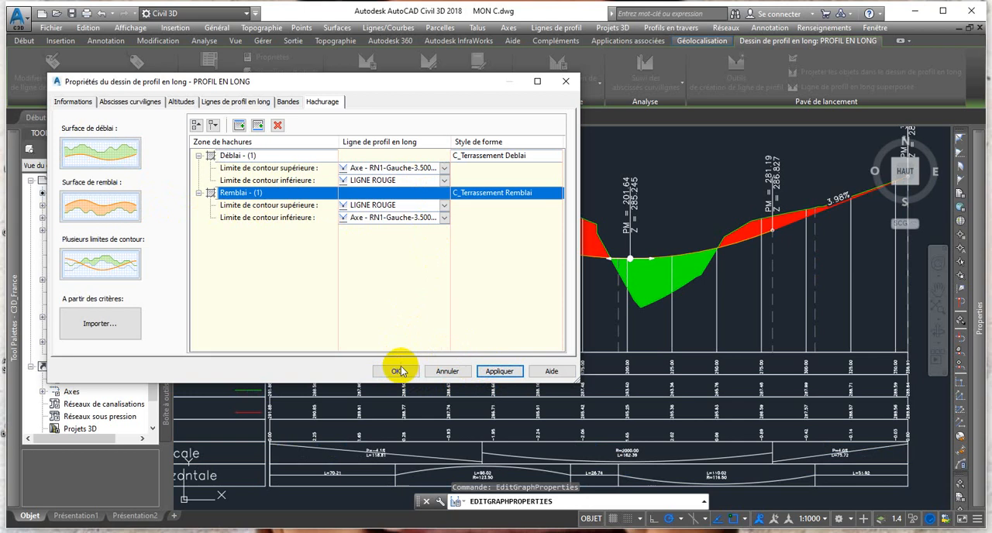
pyautogui.moveTo(317, 90); pyautogui.dragTo(230, 79)
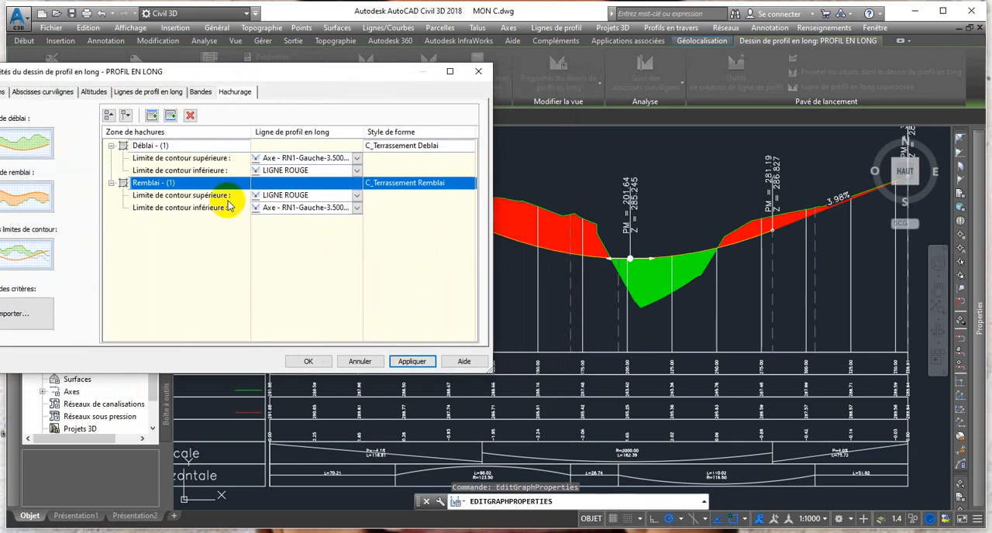
pyautogui.click(309, 362)
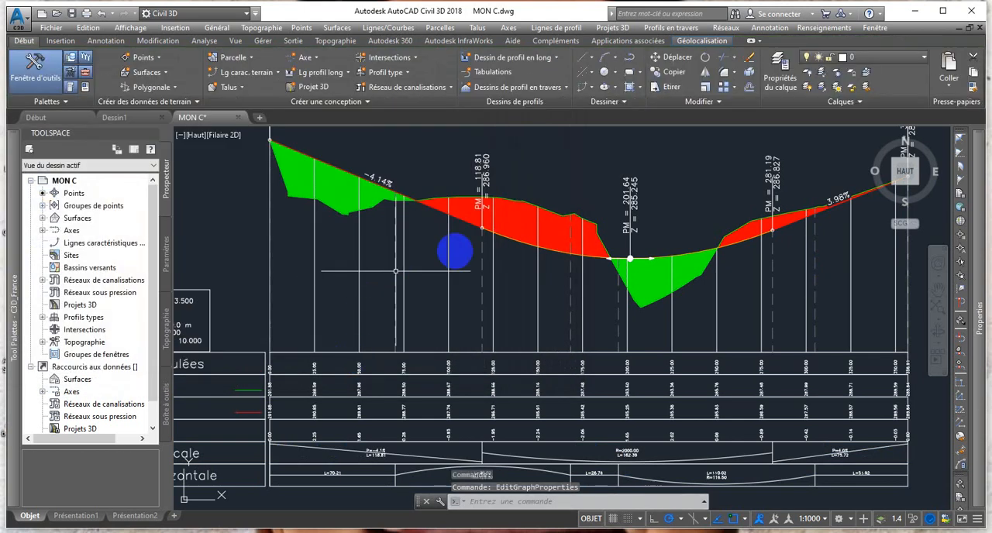
pyautogui.scroll(-3, 468, 244)
pyautogui.scroll(2, 504, 229)
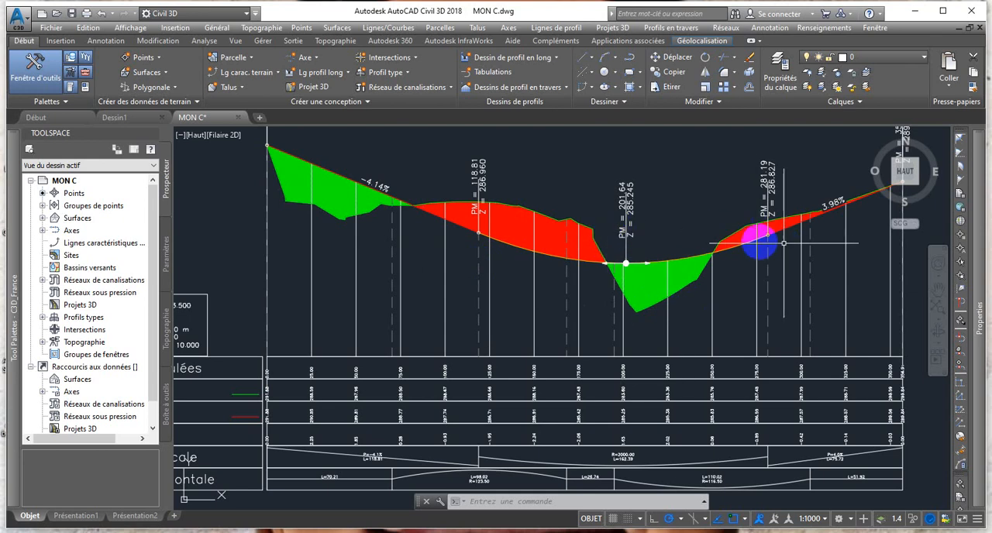
# Examine the cut and fill hatching in the profile view and the terrain, project and geometry values in its data bands.
pyautogui.scroll(-1, 589, 291)
pyautogui.scroll(1, 383, 460)
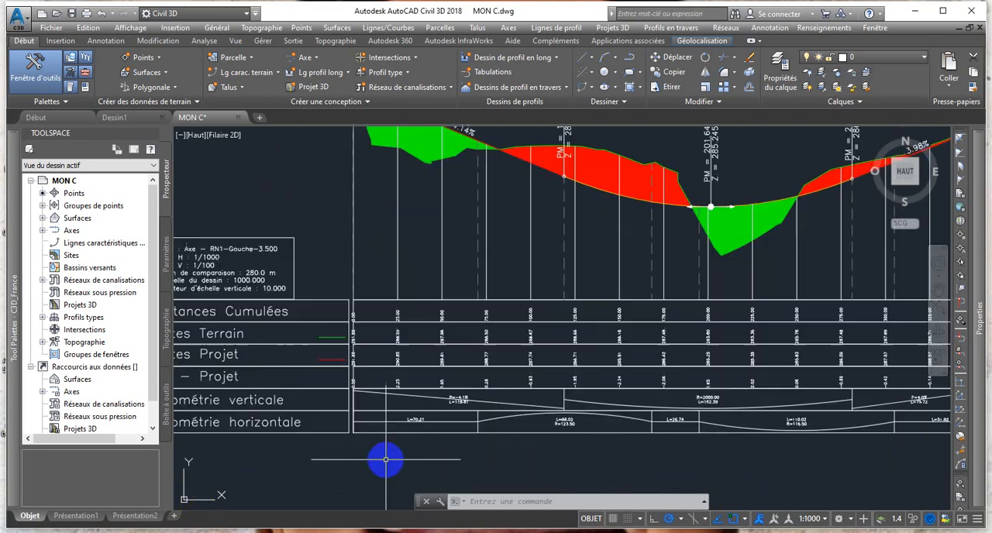
pyautogui.scroll(1, 405, 405)
pyautogui.scroll(-1, 518, 252)
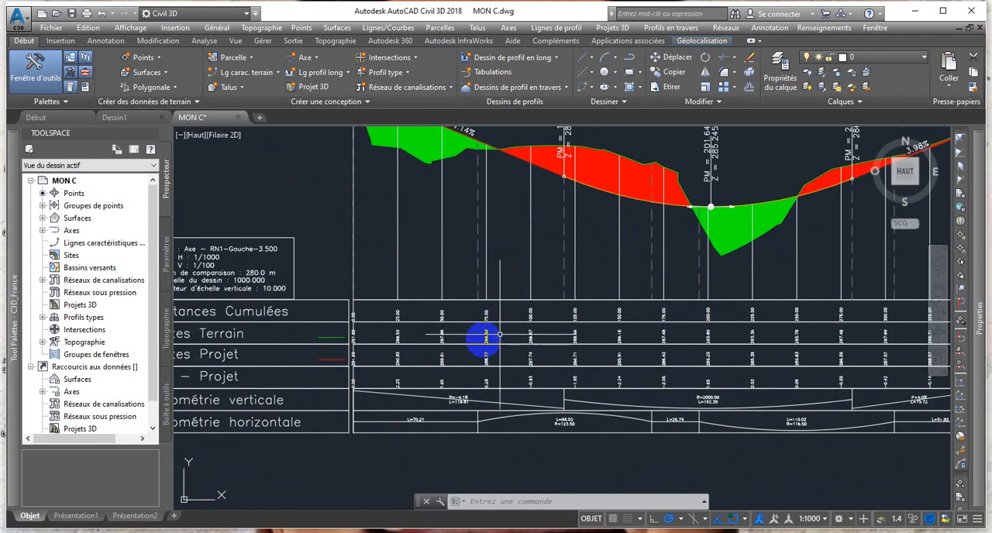
pyautogui.scroll(2, 446, 383)
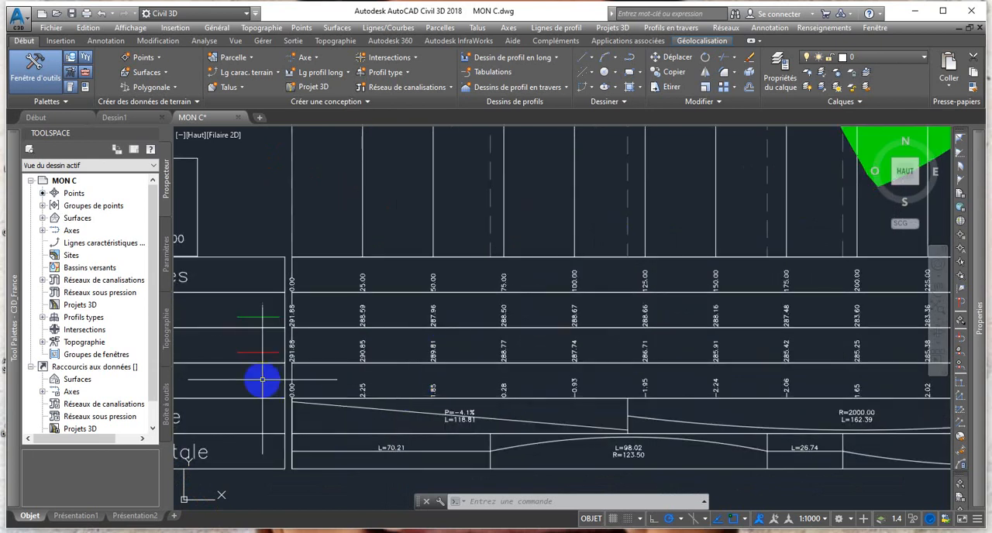
pyautogui.moveTo(261, 377); pyautogui.dragTo(385, 407, button='middle')
pyautogui.scroll(2, 448, 396)
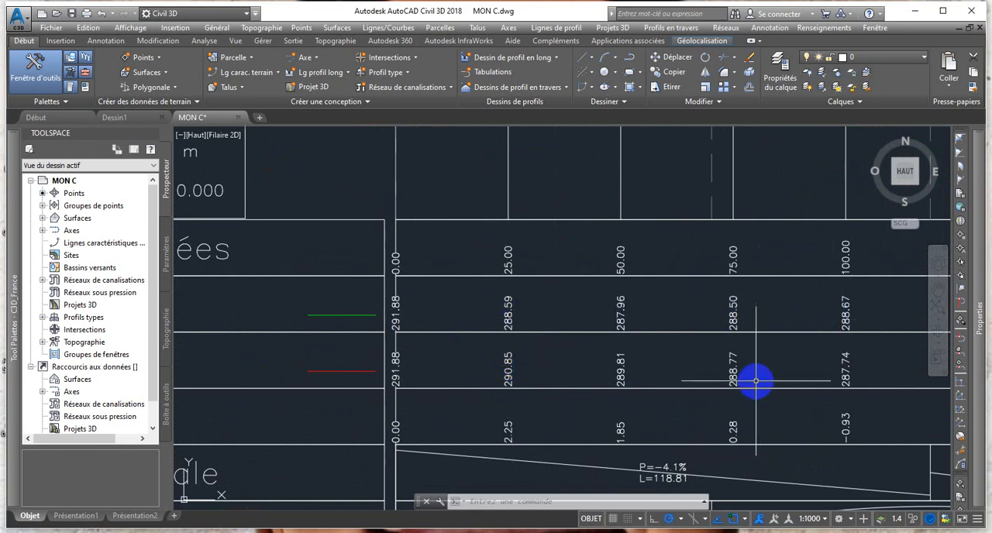
pyautogui.scroll(-2, 756, 381)
pyautogui.scroll(-4, 457, 376)
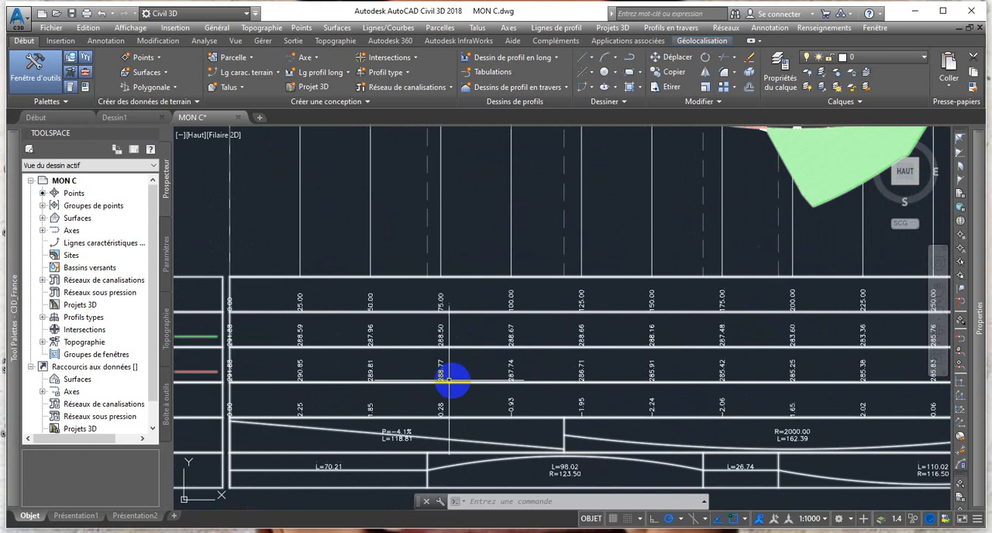
pyautogui.scroll(2, 468, 370)
pyautogui.moveTo(573, 304); pyautogui.dragTo(550, 348, button='middle')
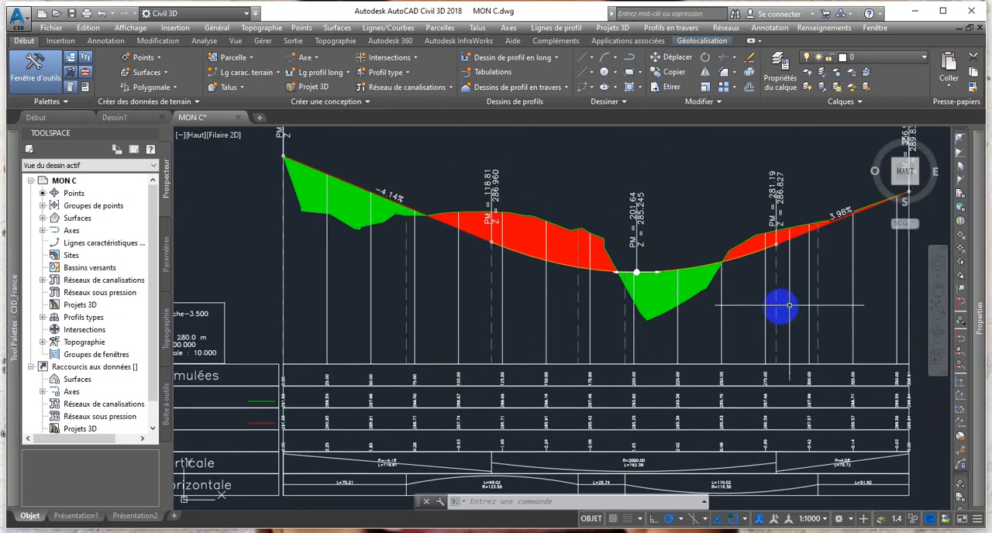
pyautogui.click(723, 270)
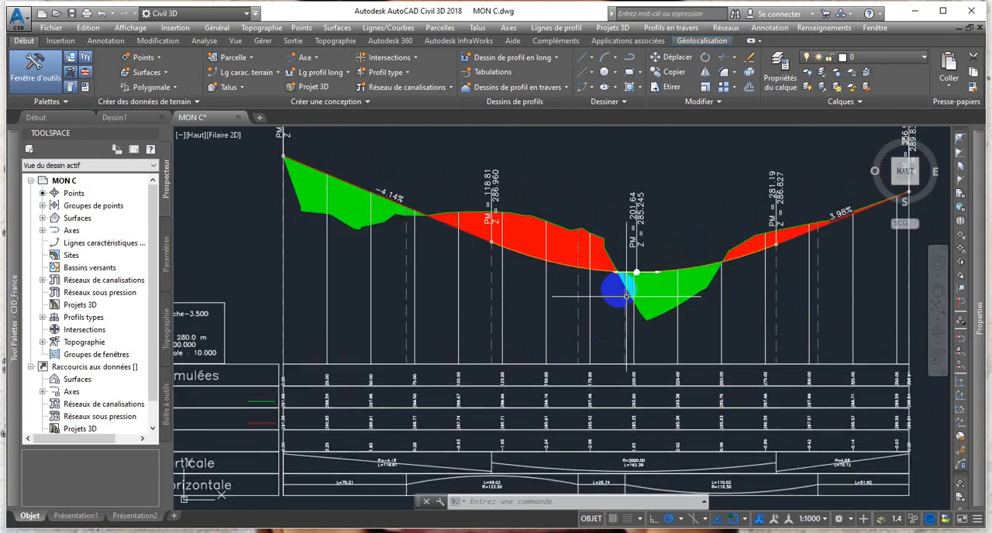
# Start a new assembly named PTT and set its assembly type to Route en toit divisée.
pyautogui.click(407, 73)
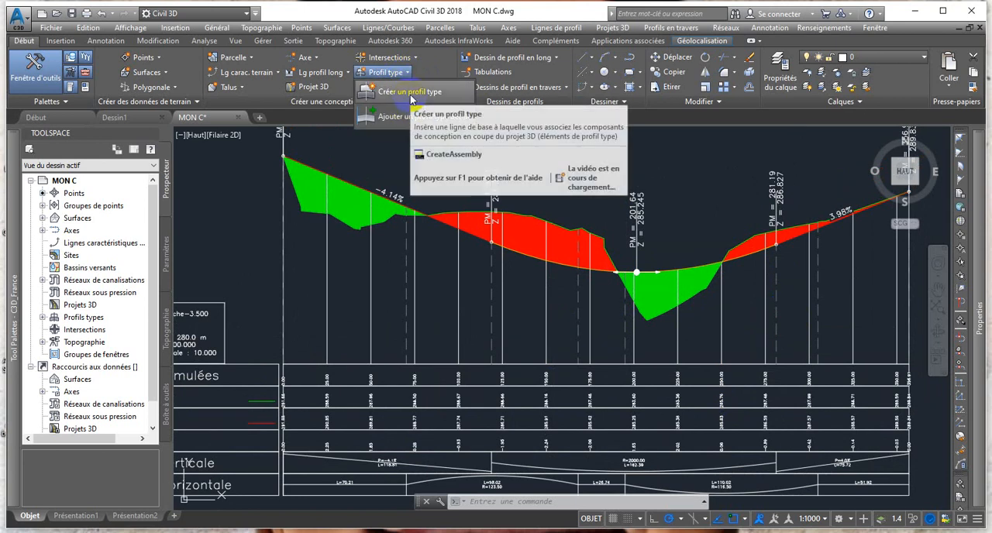
pyautogui.click(411, 93)
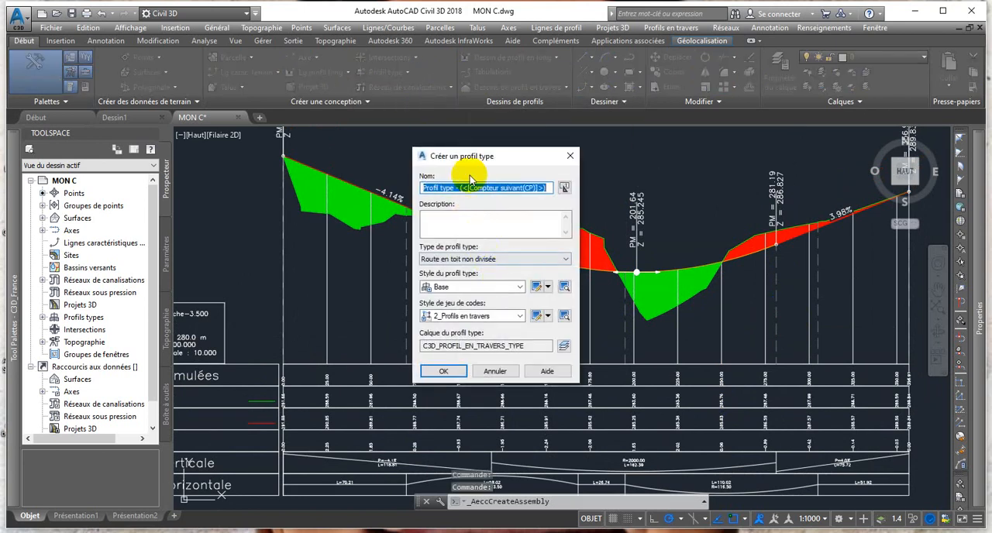
pyautogui.moveTo(471, 161)
pyautogui.mouseDown()
pyautogui.moveTo(203, 127)
pyautogui.moveTo(145, 89)
pyautogui.mouseUp()
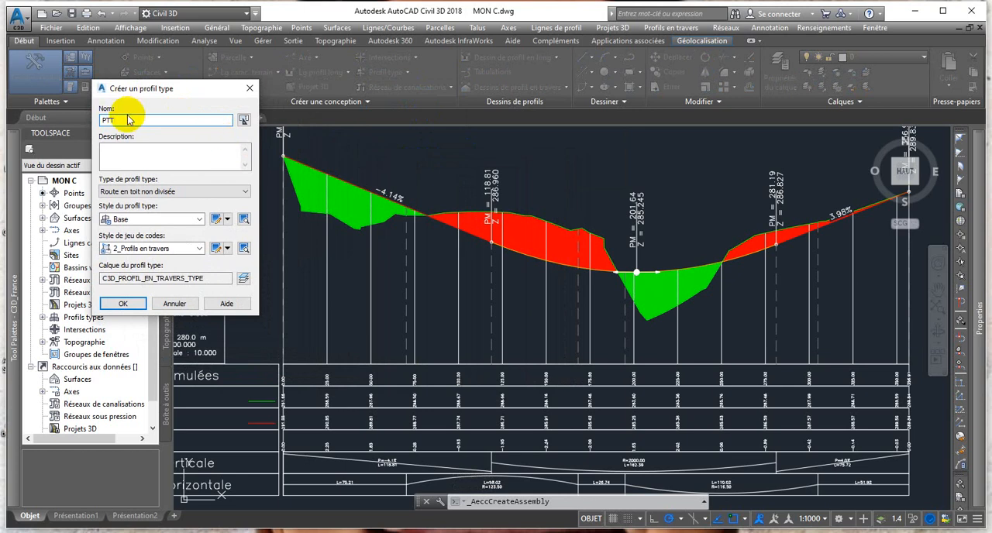
pyautogui.click(134, 167)
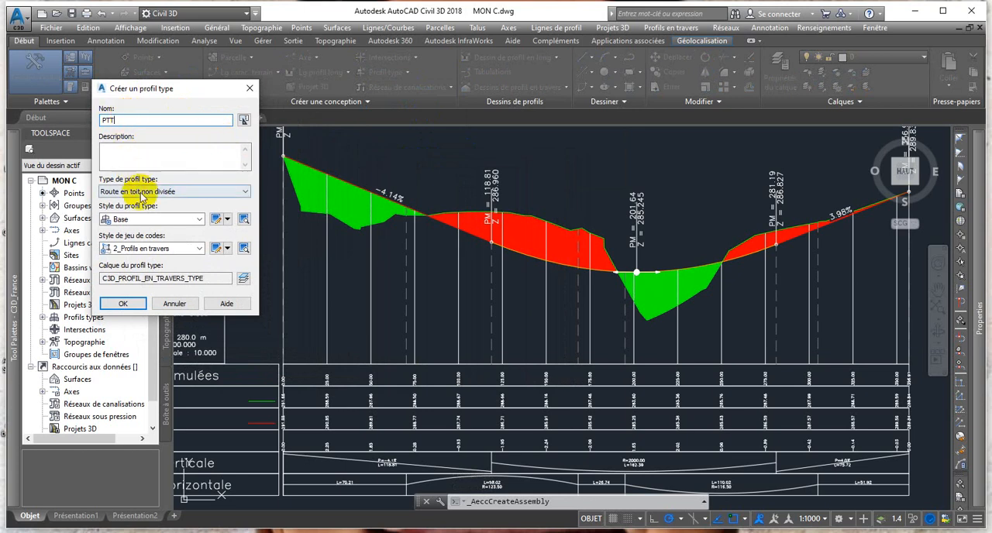
pyautogui.click(132, 188)
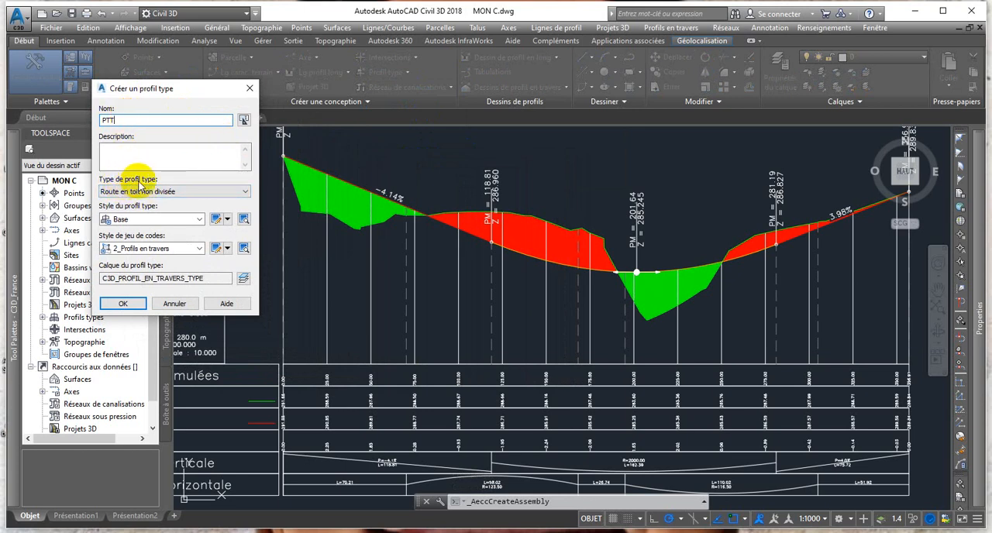
pyautogui.click(244, 193)
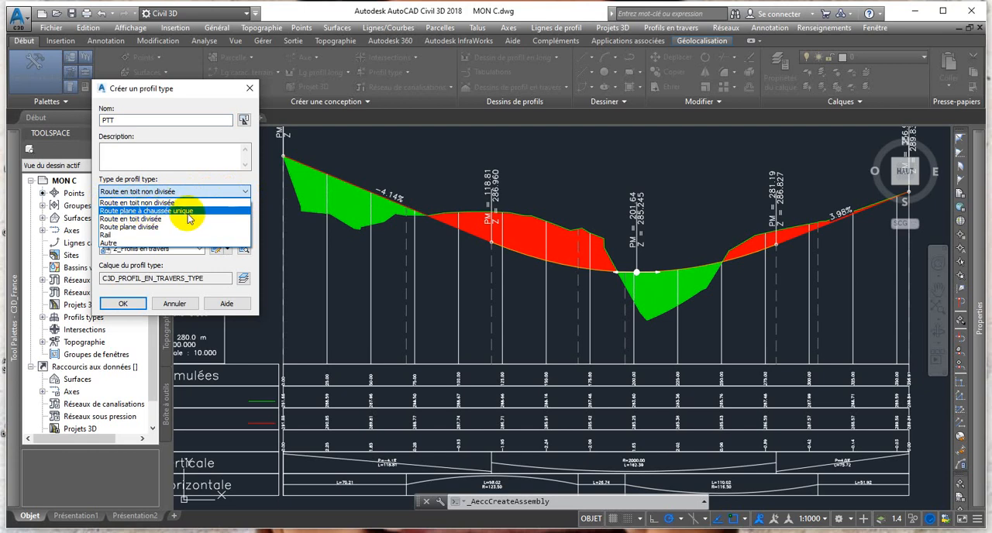
pyautogui.click(114, 219)
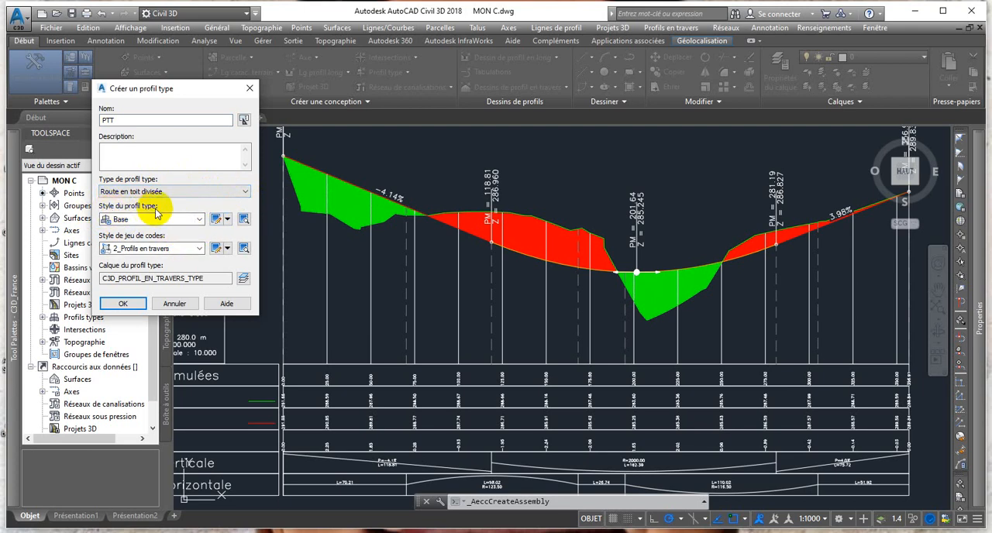
# Give the assembly the Base style and the 4_Profils en travers hachures code set style, and accept the settings.
pyautogui.click(198, 220)
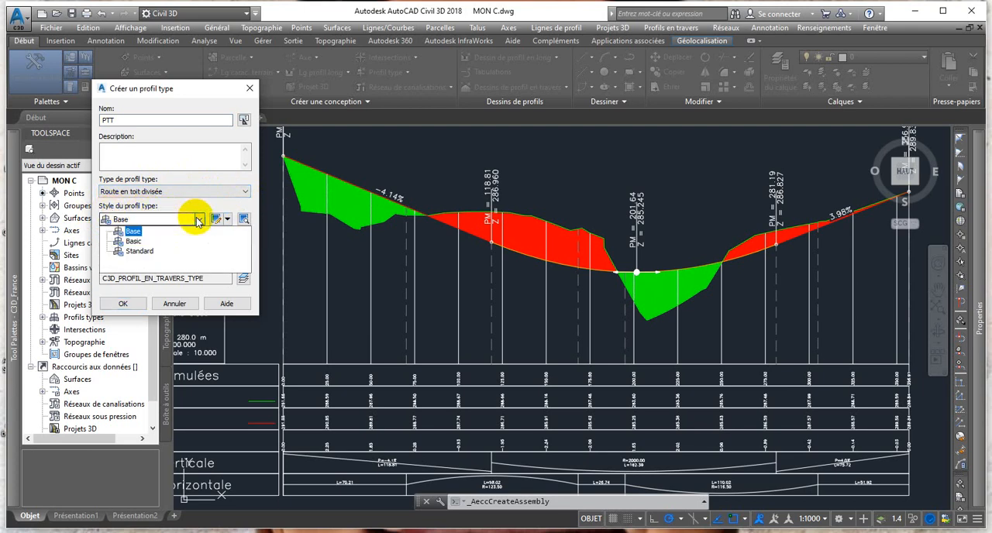
pyautogui.click(133, 232)
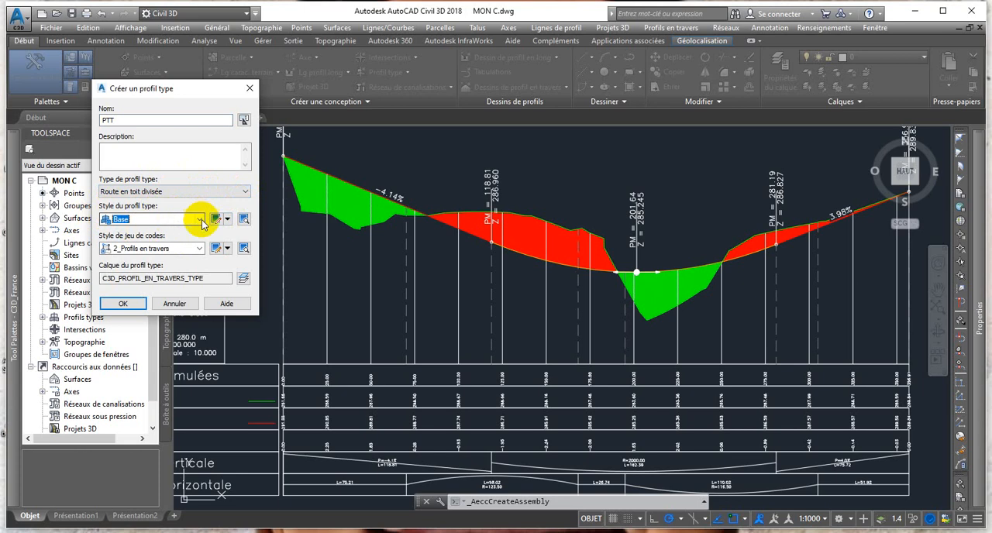
pyautogui.click(197, 248)
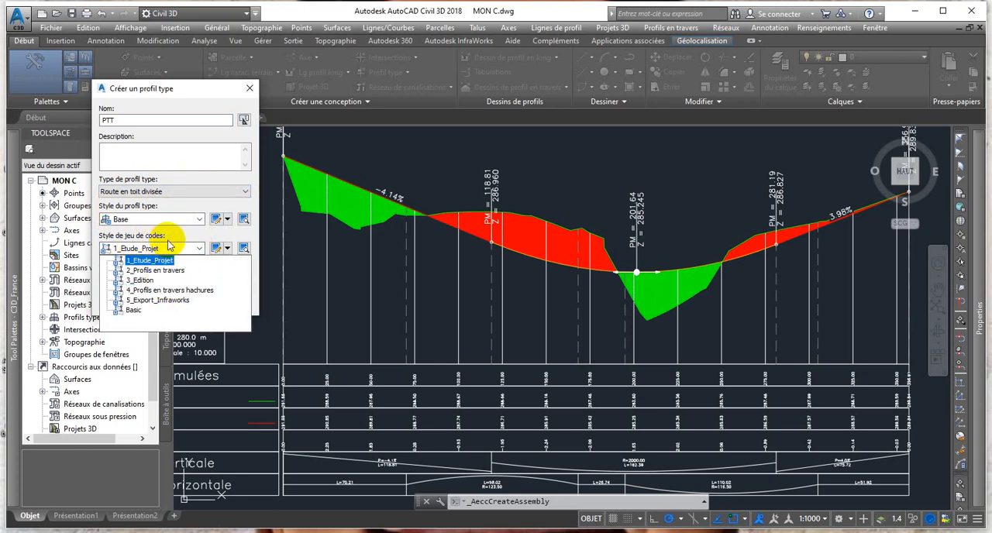
pyautogui.click(185, 291)
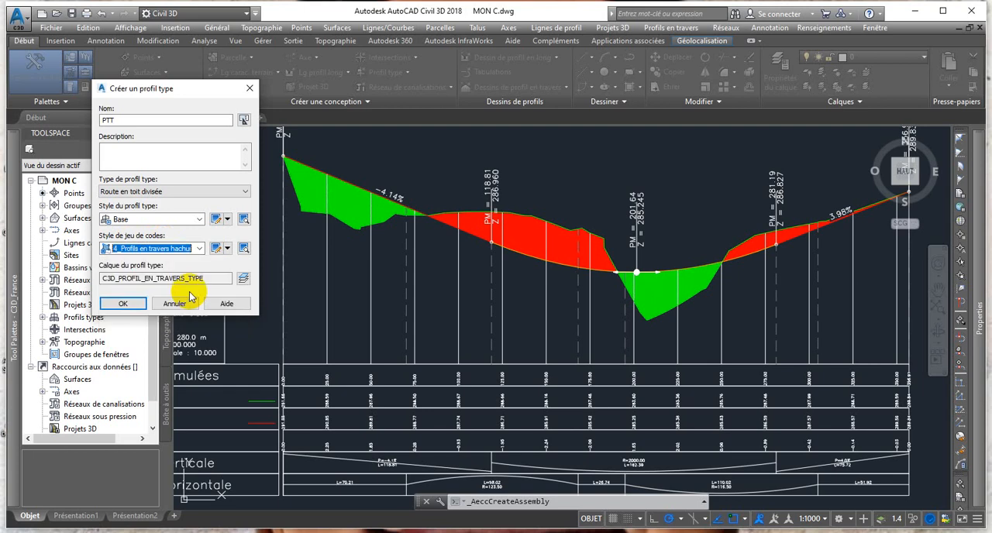
pyautogui.click(124, 304)
# Place the PTT assembly baseline in the empty area below the profile view.
pyautogui.scroll(-2, 392, 324)
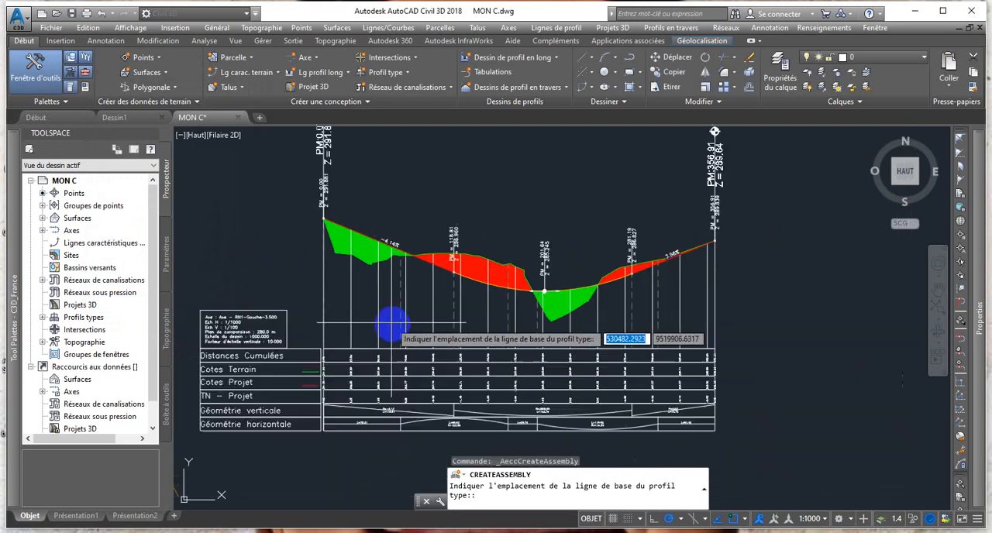
pyautogui.scroll(-2, 391, 324)
pyautogui.scroll(2, 388, 392)
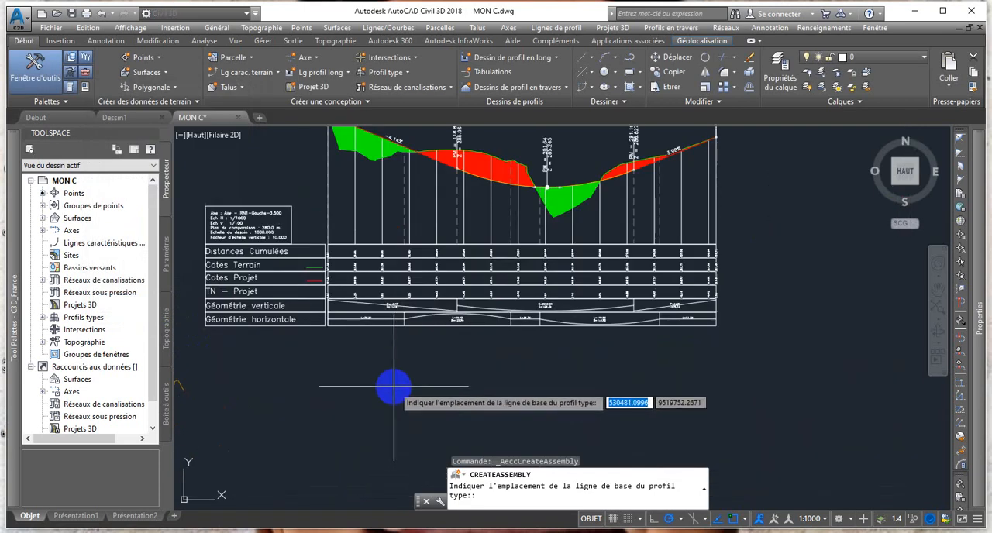
pyautogui.scroll(-2, 399, 411)
pyautogui.scroll(2, 406, 434)
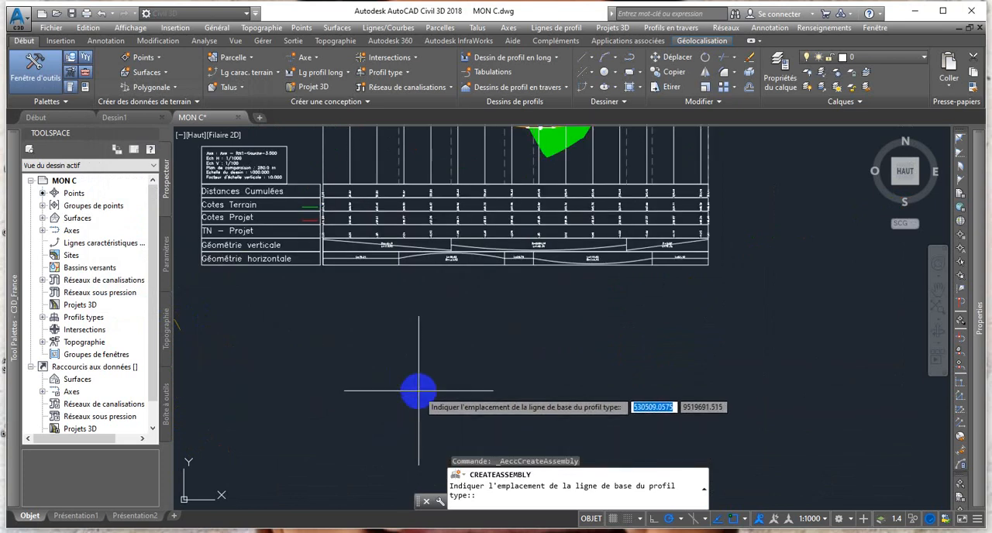
pyautogui.scroll(-2, 419, 390)
pyautogui.moveTo(418, 393); pyautogui.dragTo(421, 346, button='middle')
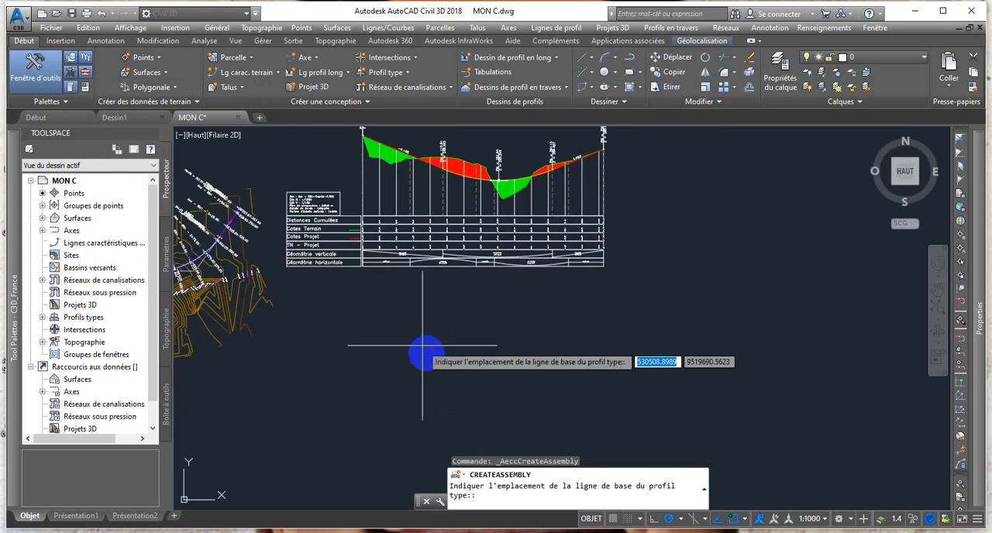
pyautogui.click(447, 382)
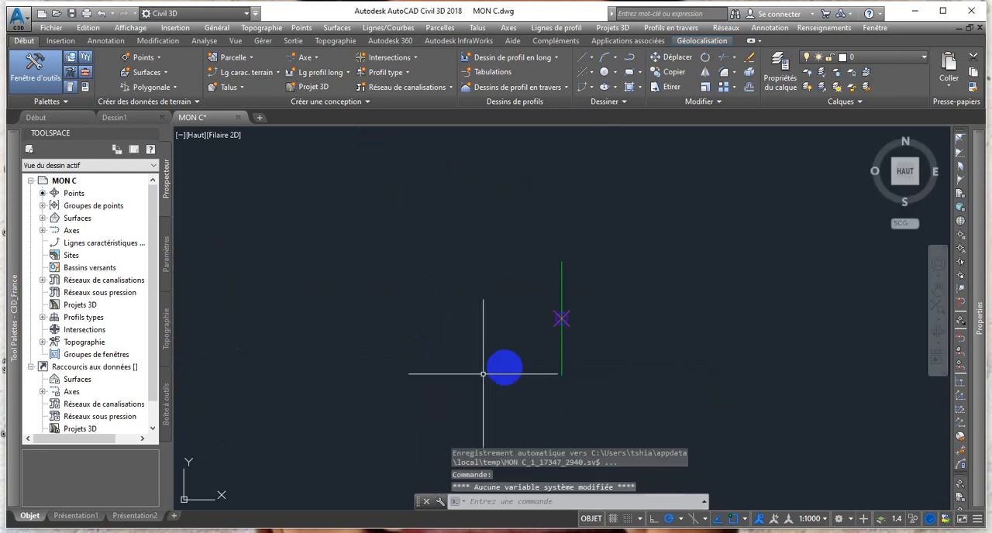
pyautogui.scroll(3, 566, 376)
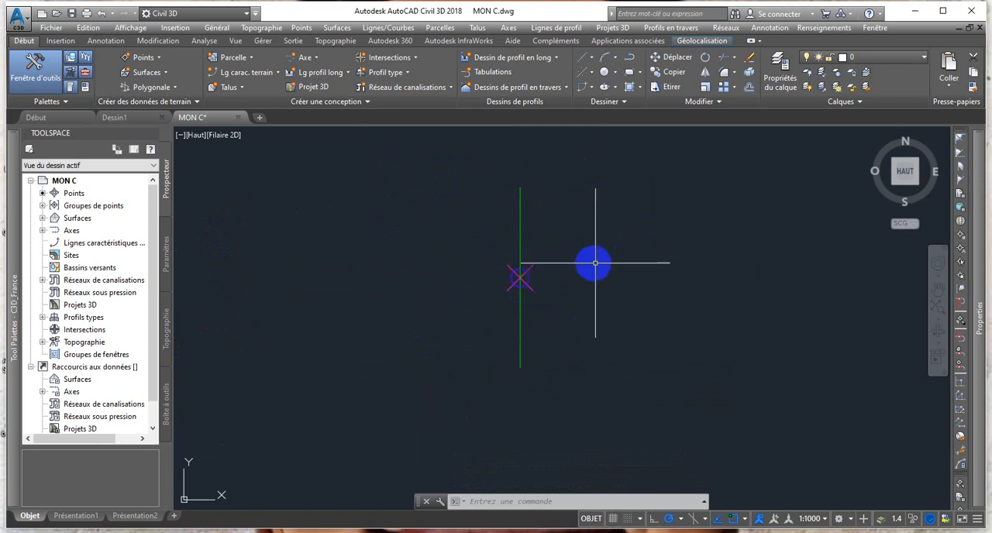
# Turn the tool palettes off and on again, and select the C3D_France palette set.
pyautogui.click(71, 89)
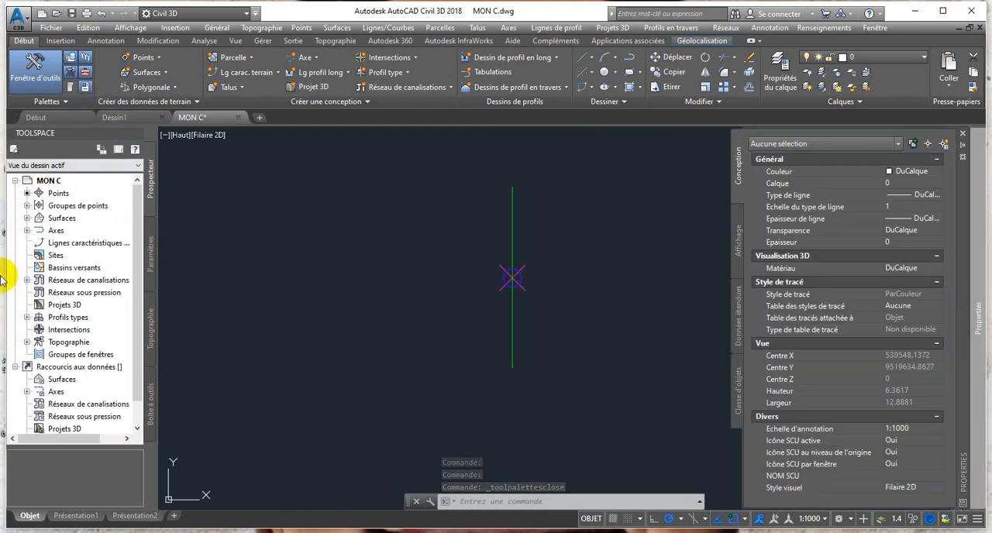
pyautogui.click(68, 88)
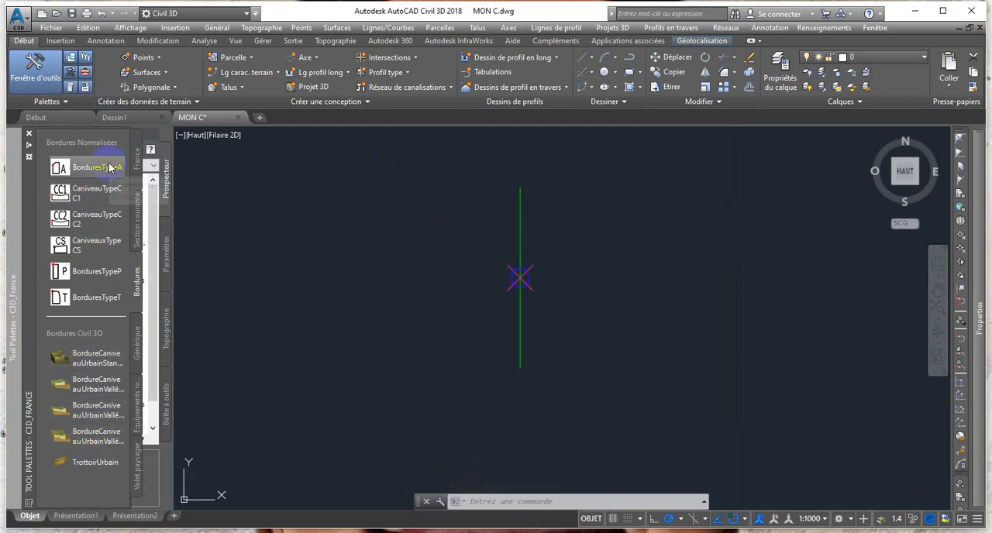
pyautogui.click(27, 504)
pyautogui.click(53, 479)
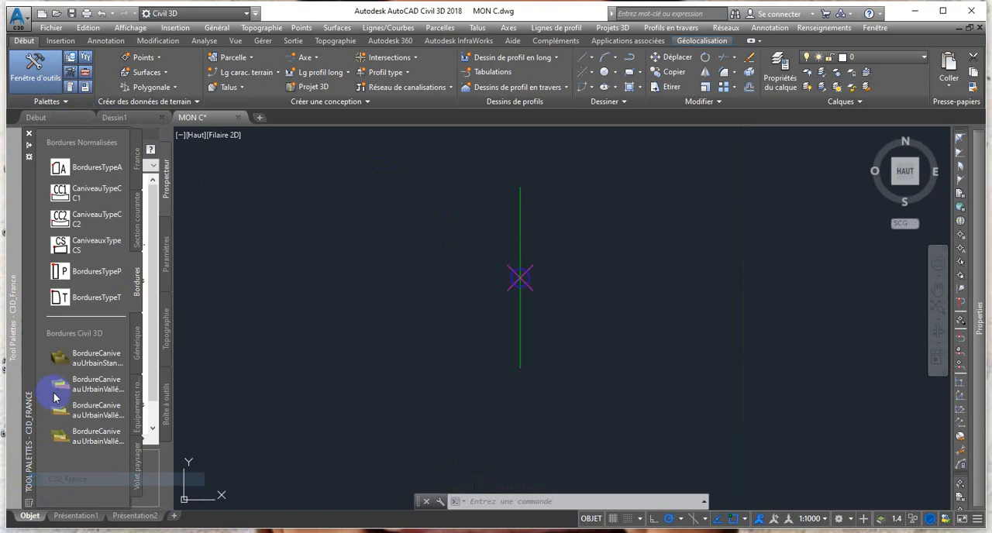
pyautogui.click(93, 219)
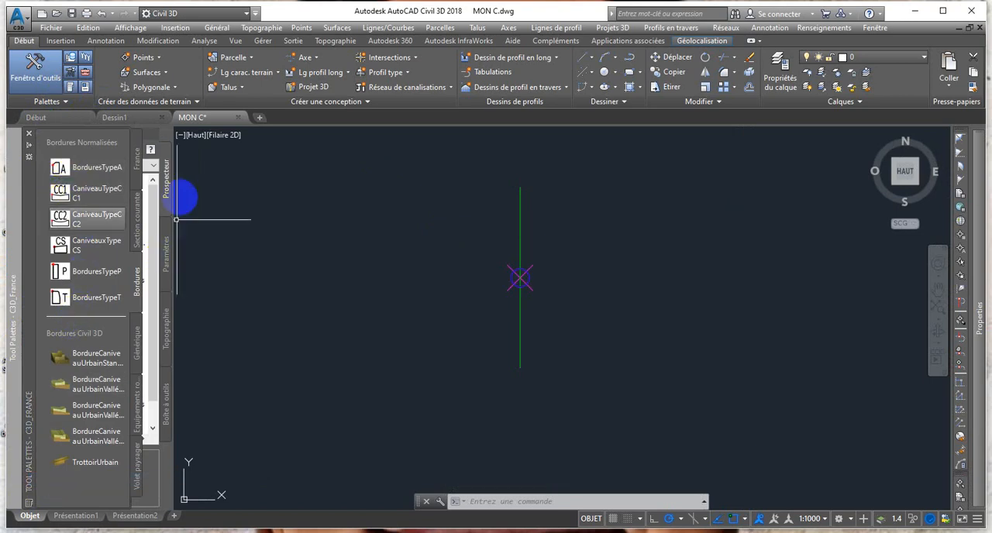
pyautogui.click(167, 178)
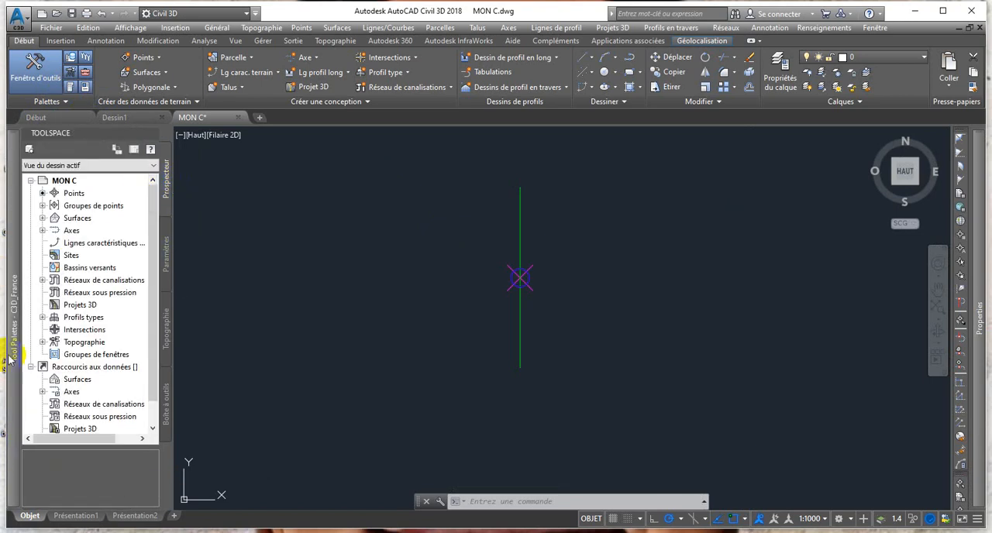
# Look through the France palette, keep the C3D_France set selected, and switch to the Section courante subassemblies.
pyautogui.moveTo(9, 359)
pyautogui.click(135, 161)
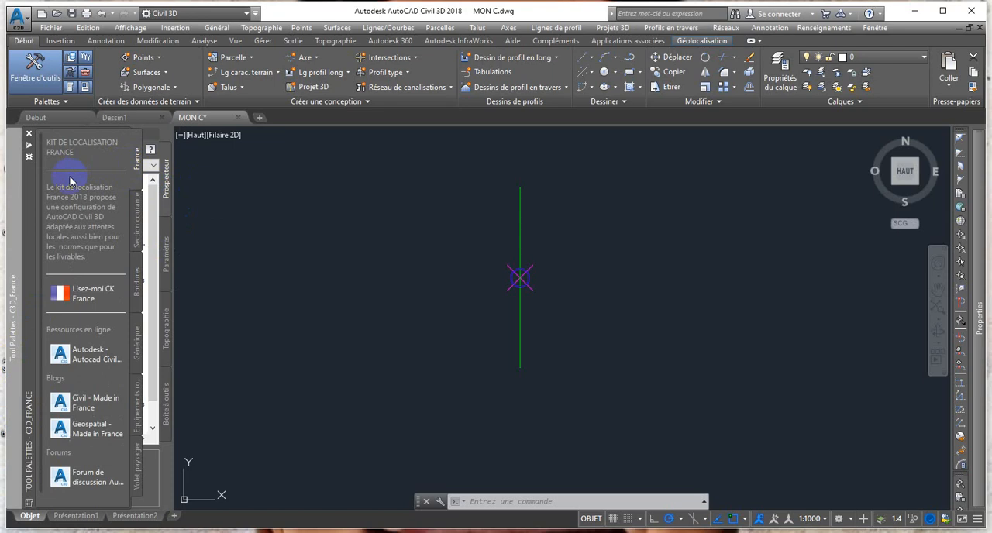
pyautogui.scroll(-1, 62, 248)
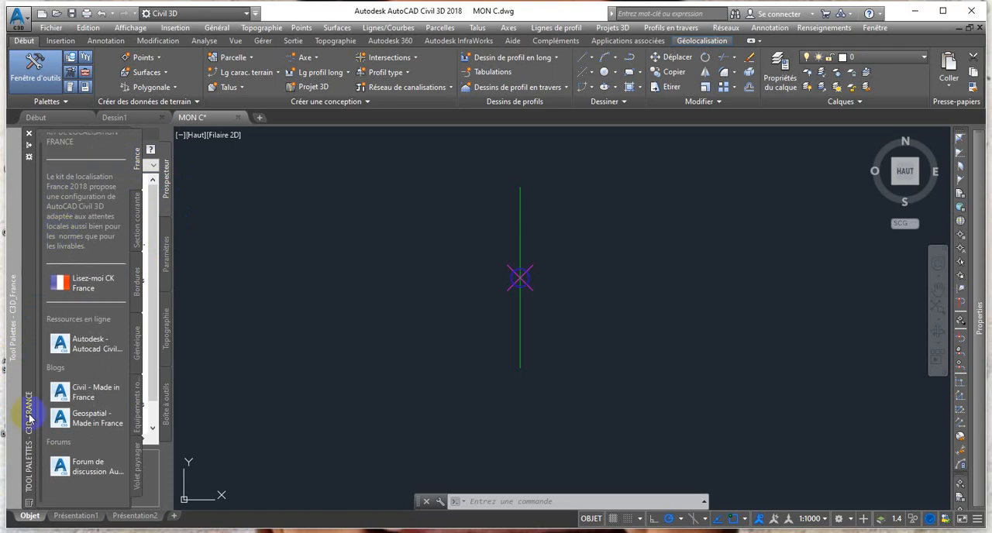
pyautogui.click(26, 510)
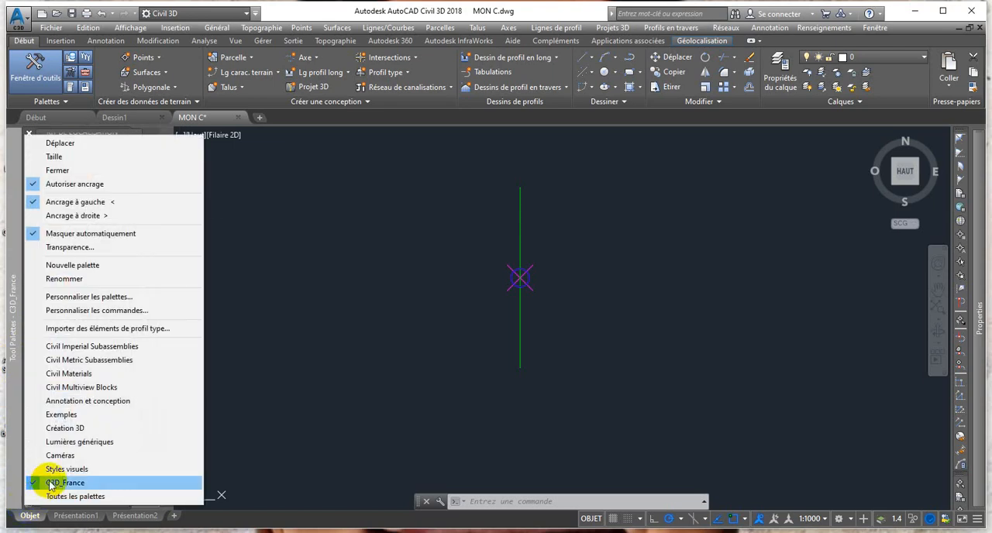
pyautogui.click(23, 484)
pyautogui.scroll(1, 57, 306)
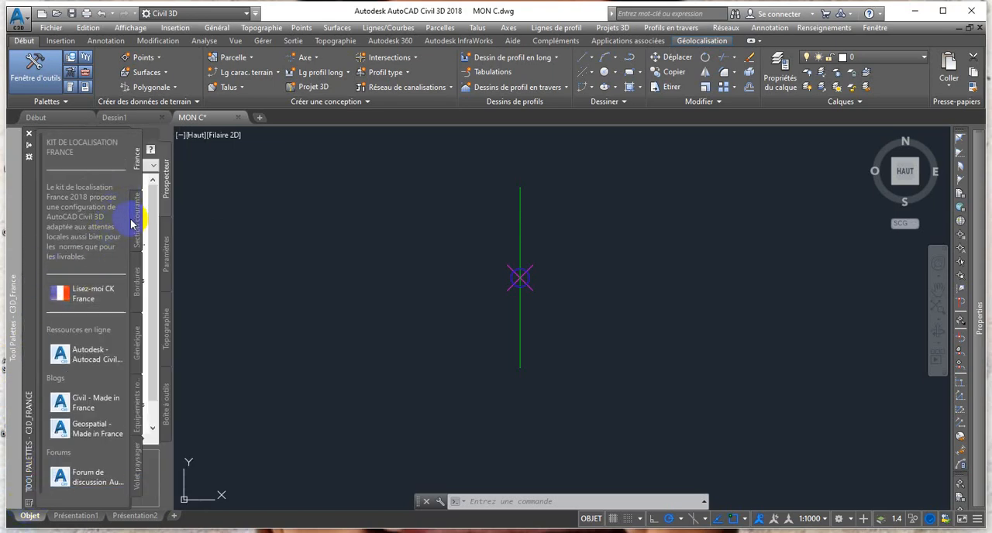
pyautogui.click(133, 221)
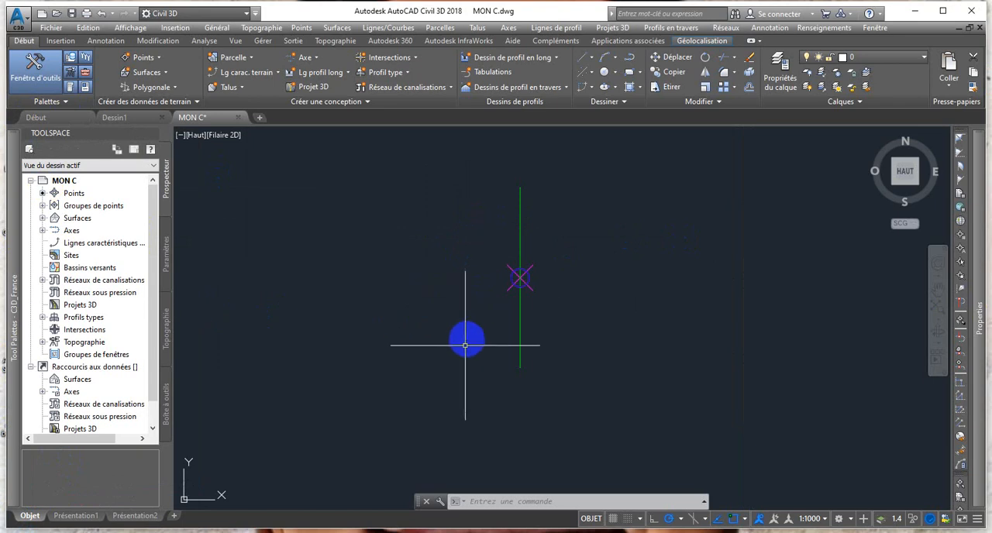
pyautogui.moveTo(470, 334)
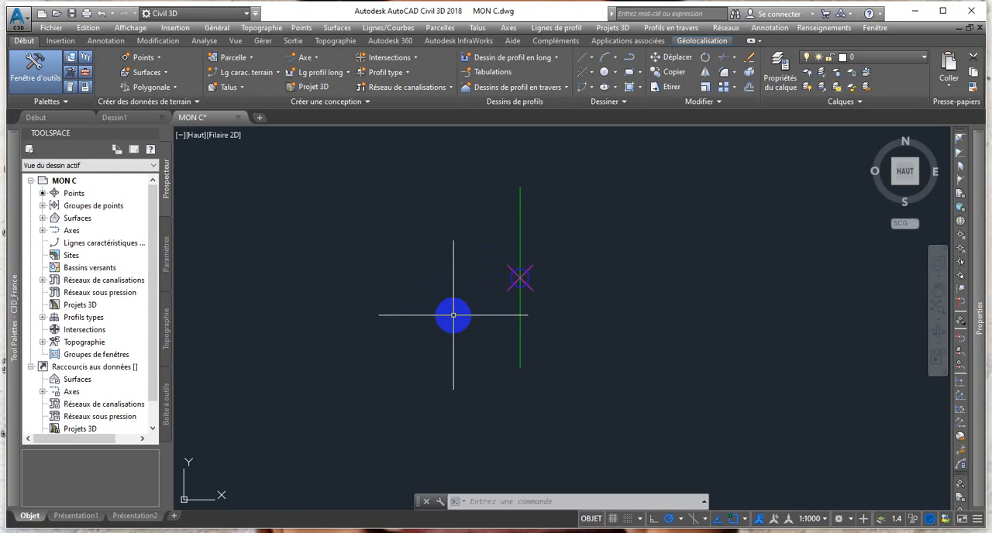
# Attach a VoieDéversAxeRotation lane subassembly from the Section courante palette to the PTT assembly baseline.
pyautogui.moveTo(453, 316)
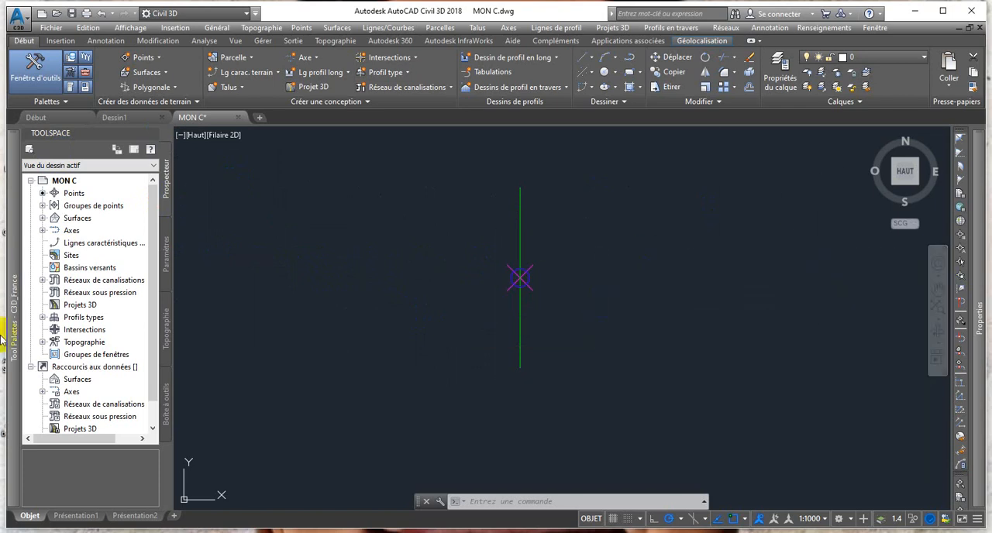
pyautogui.moveTo(13, 339)
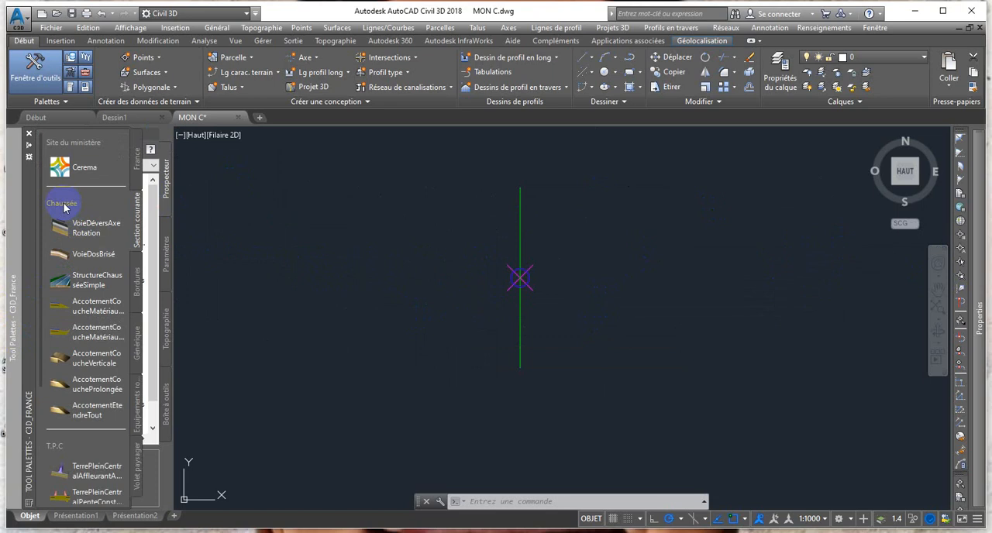
pyautogui.click(80, 231)
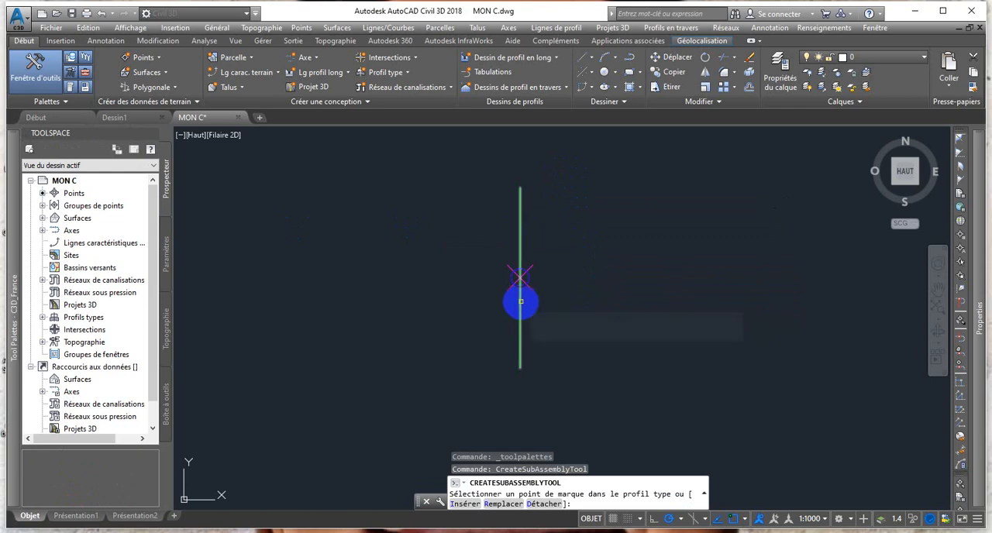
pyautogui.click(520, 300)
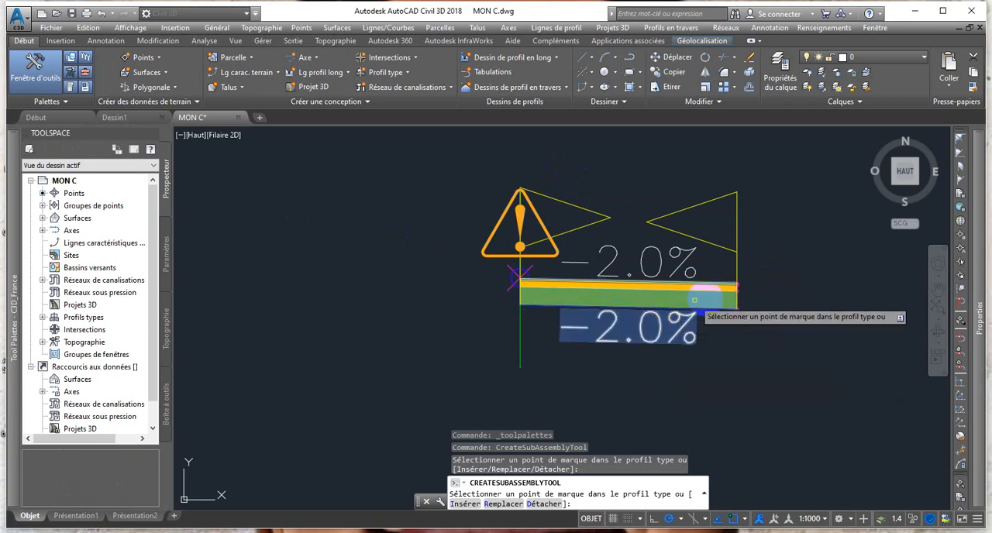
pyautogui.scroll(2, 700, 292)
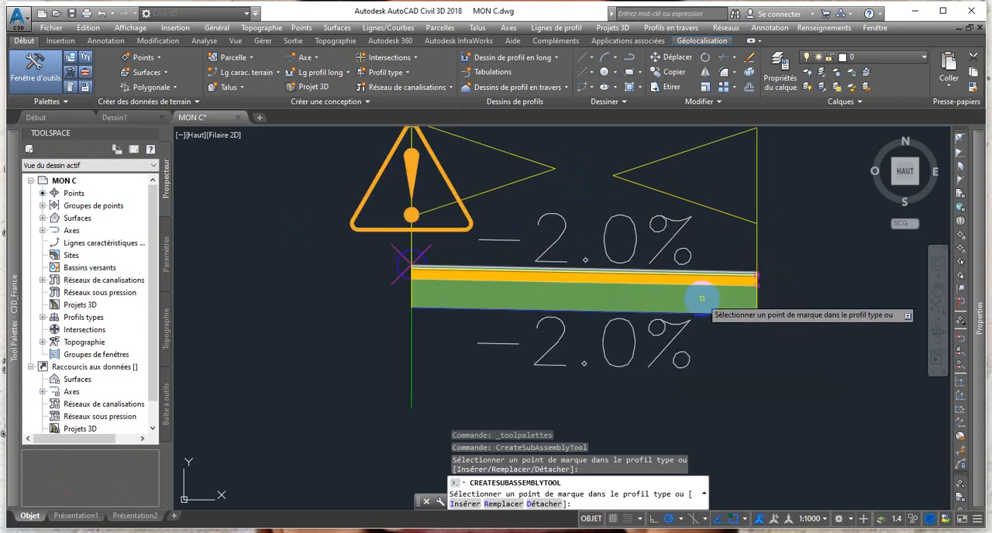
pyautogui.scroll(2, 659, 282)
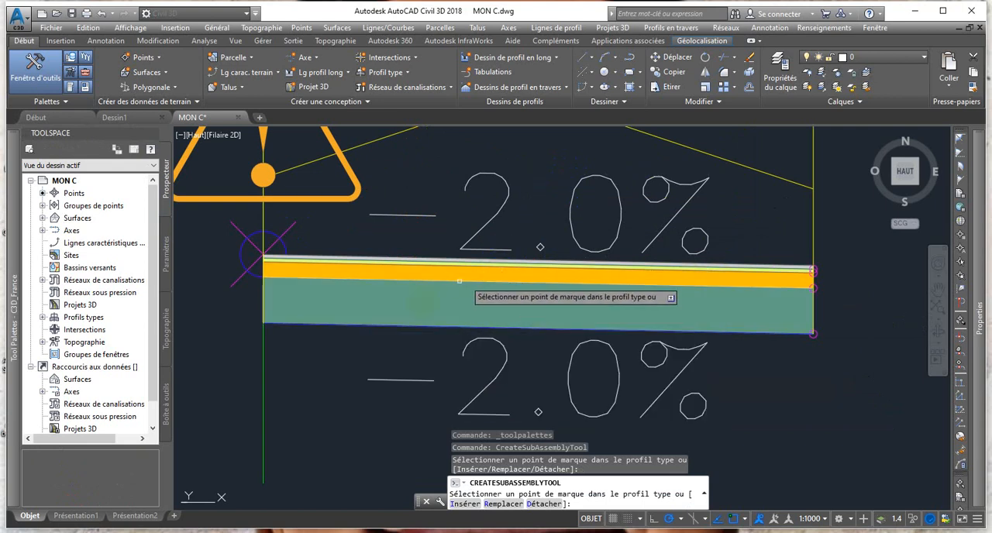
pyautogui.moveTo(561, 332)
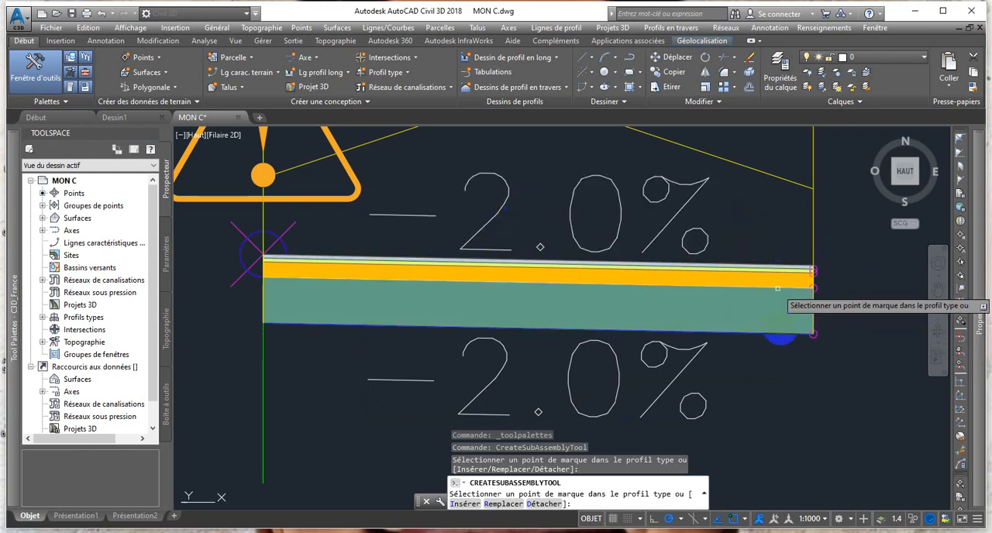
pyautogui.moveTo(980, 324)
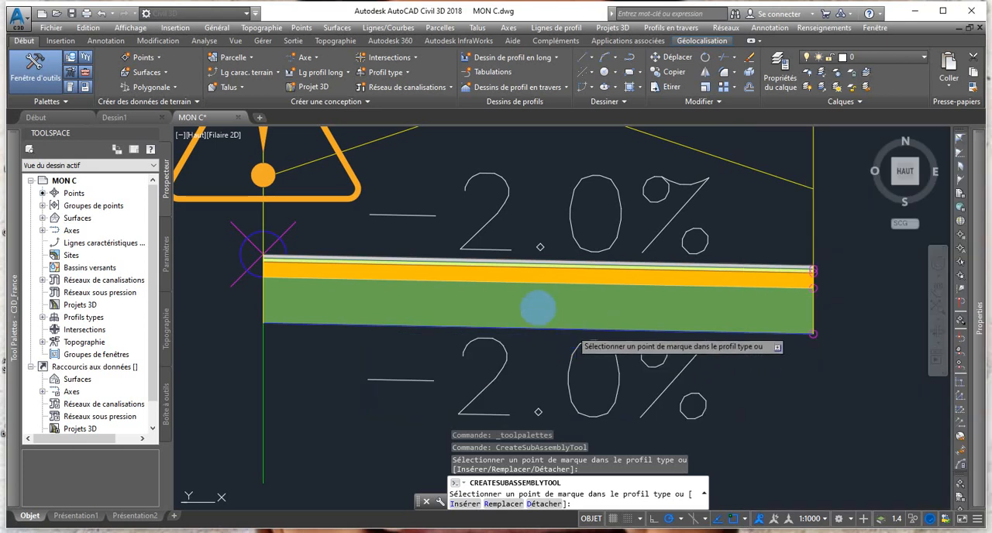
pyautogui.press('Escape')
# Set the inserted lane's width to 3.5 m and its default slope to -2.5%.
pyautogui.click(500, 270)
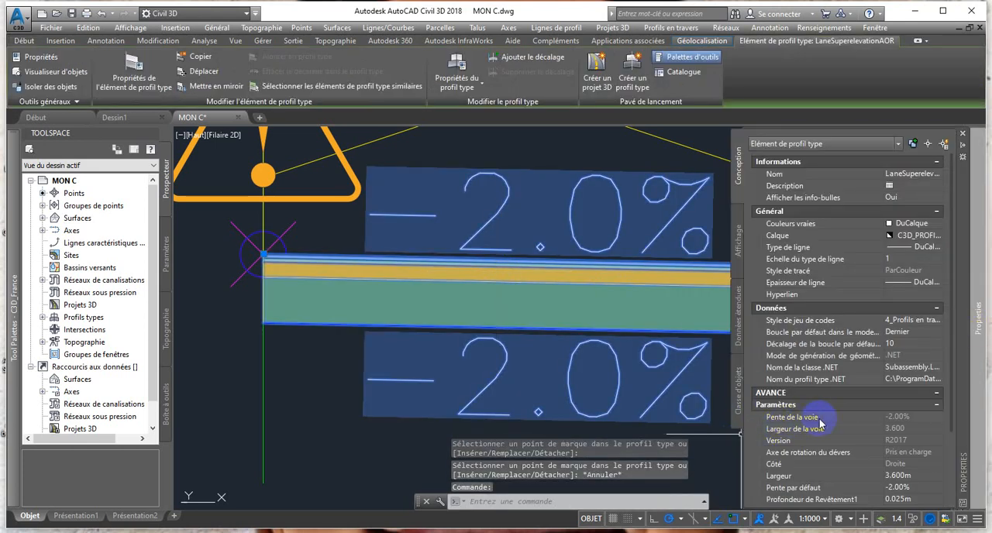
pyautogui.scroll(-3, 840, 428)
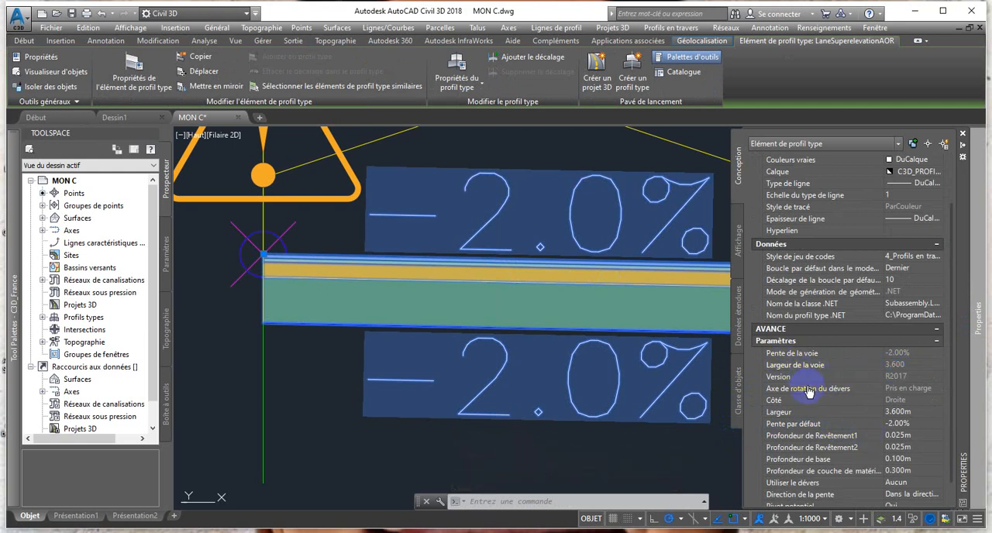
pyautogui.scroll(-2, 809, 393)
pyautogui.scroll(3, 895, 372)
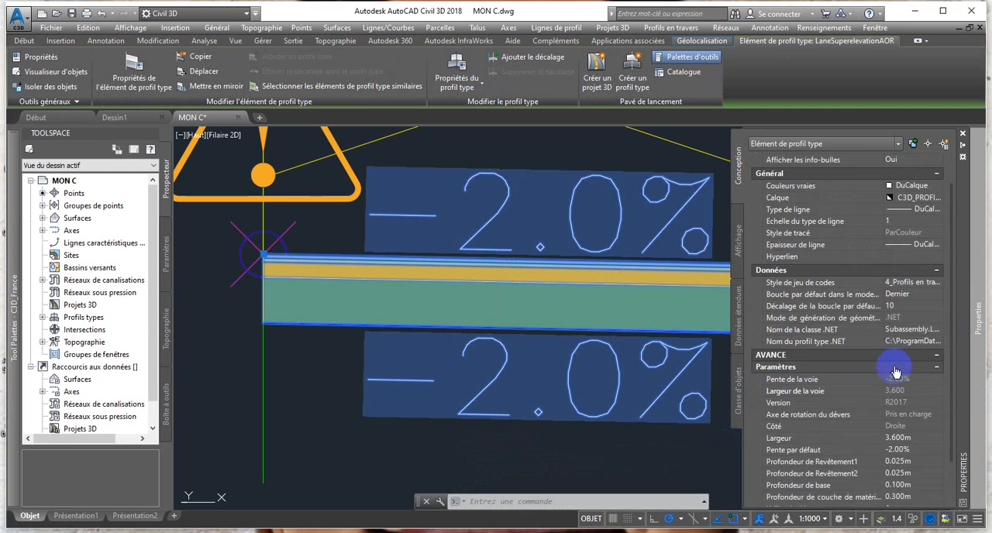
pyautogui.scroll(-3, 895, 373)
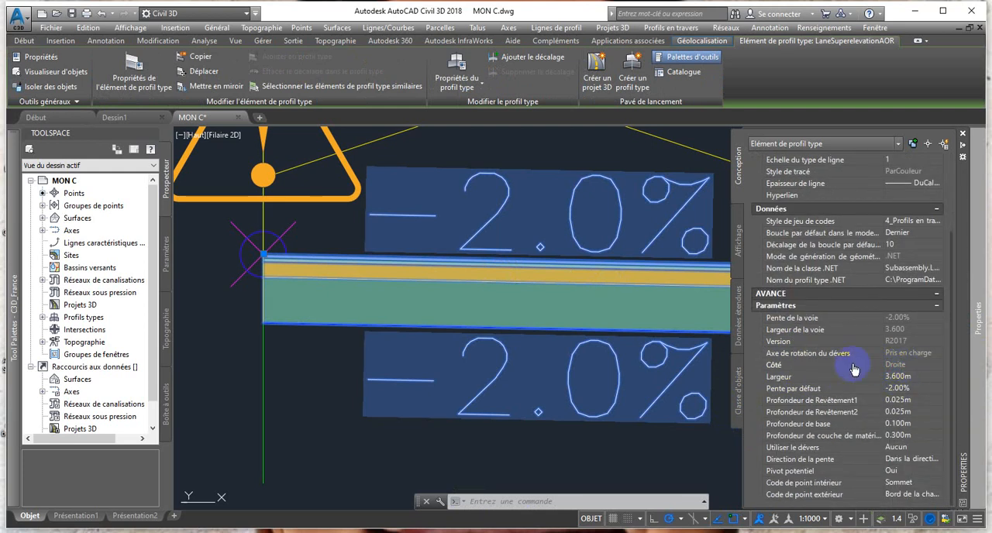
pyautogui.click(909, 377)
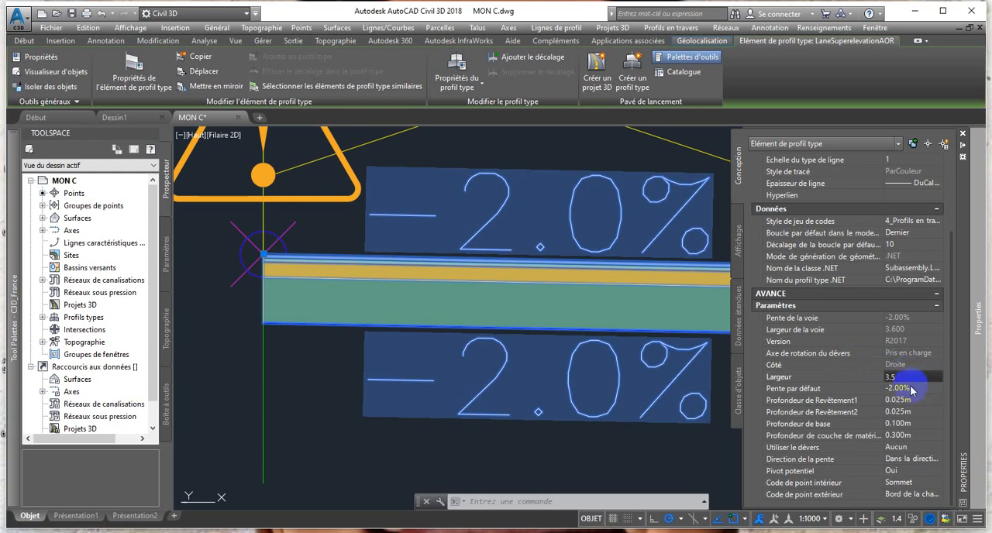
pyautogui.click(917, 390)
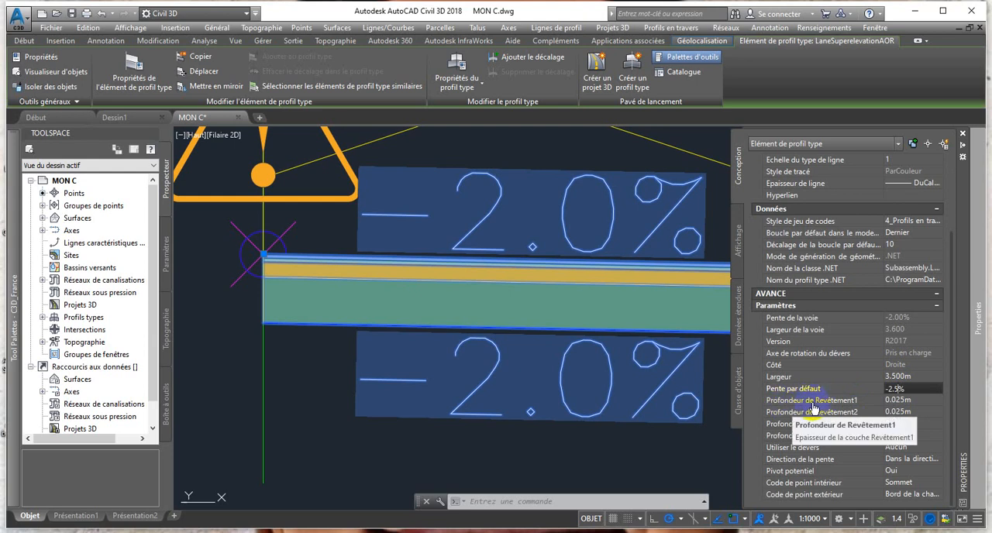
# Set the lane's depths to 0.05 m for Revêtement1, 0.20 m for Revêtement2 and 0.30 m for the base, and remove the bottom material layer.
pyautogui.click(906, 400)
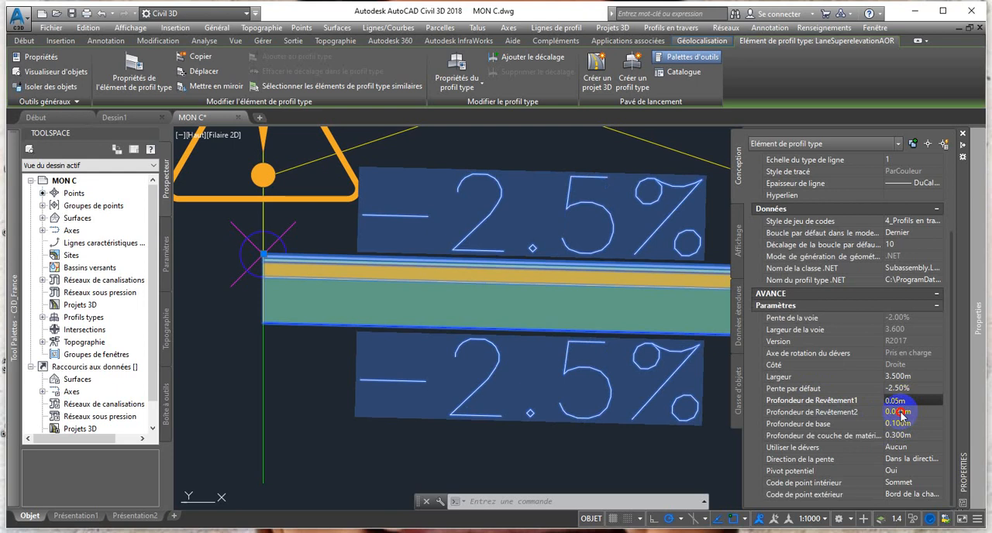
pyautogui.click(901, 413)
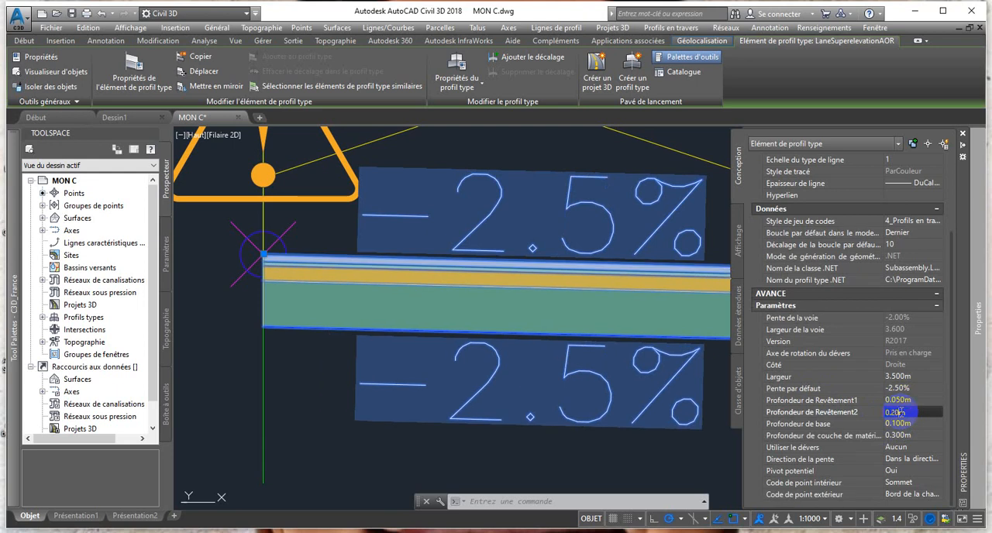
pyautogui.write('0.20')
pyautogui.press('Return')
pyautogui.click(903, 424)
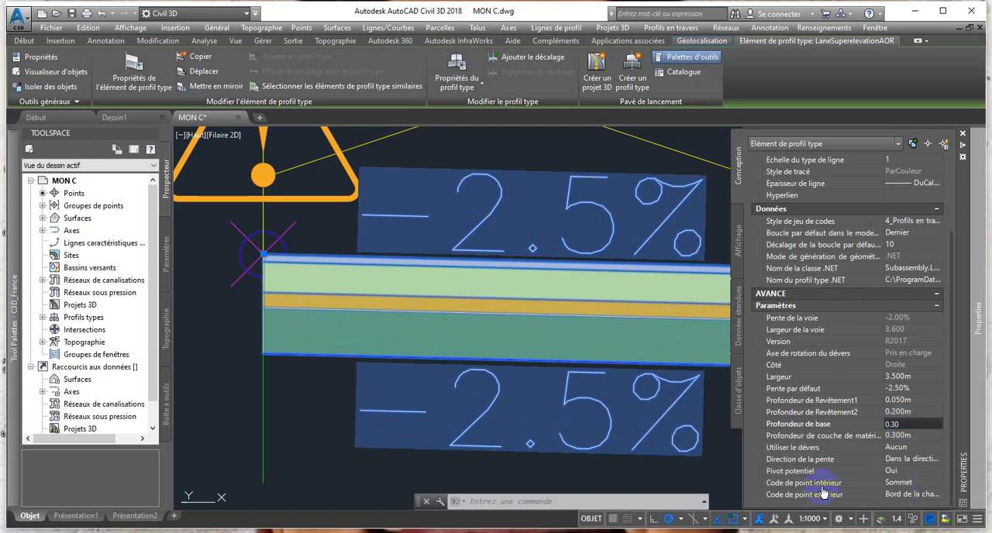
pyautogui.click(898, 437)
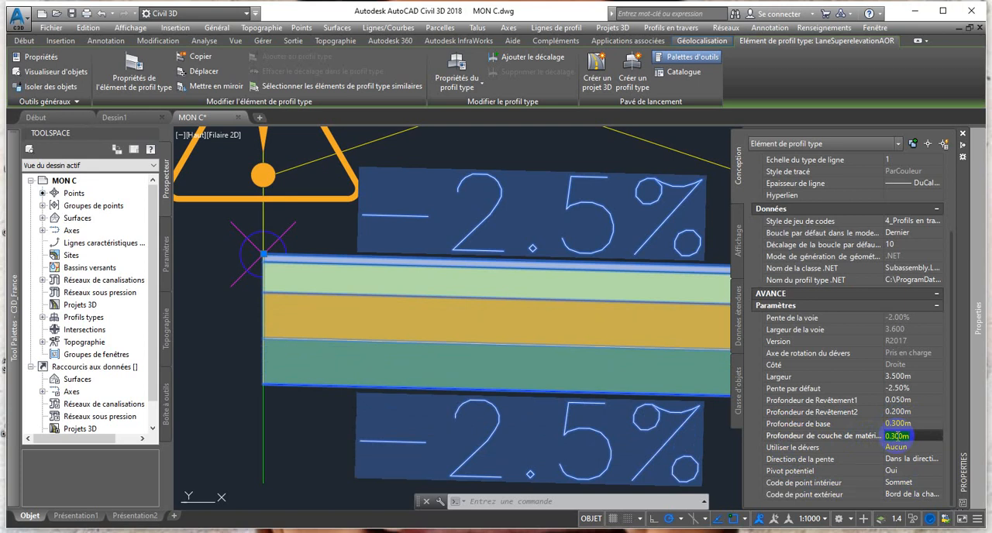
pyautogui.press('Return')
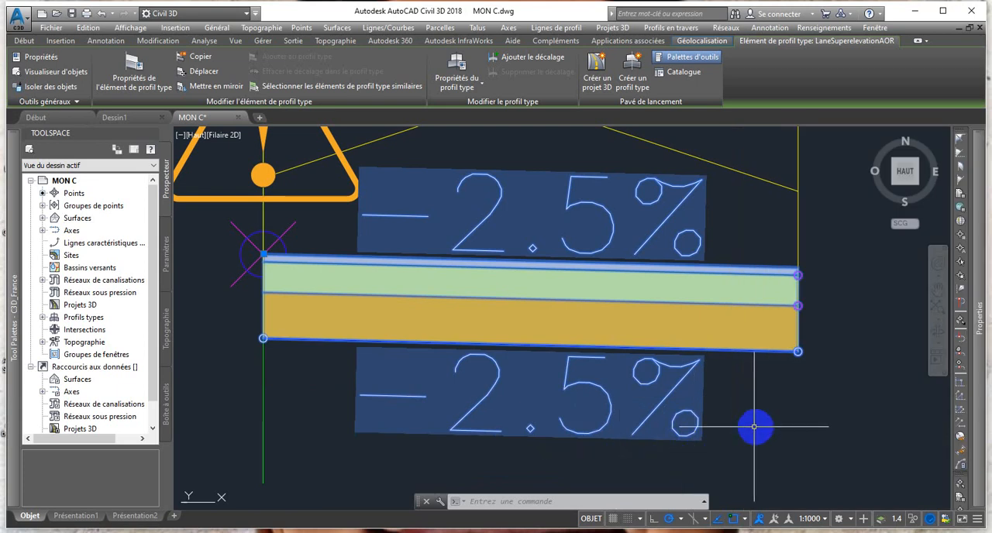
# Deselect the lane and examine its pavement layers and slope labels.
pyautogui.click(755, 427)
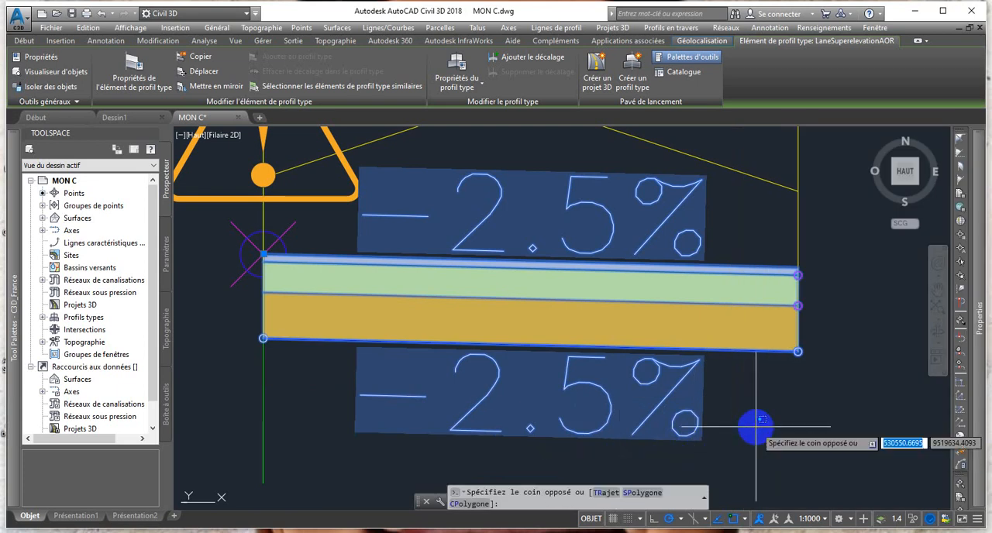
pyautogui.press('Escape')
pyautogui.scroll(3, 624, 251)
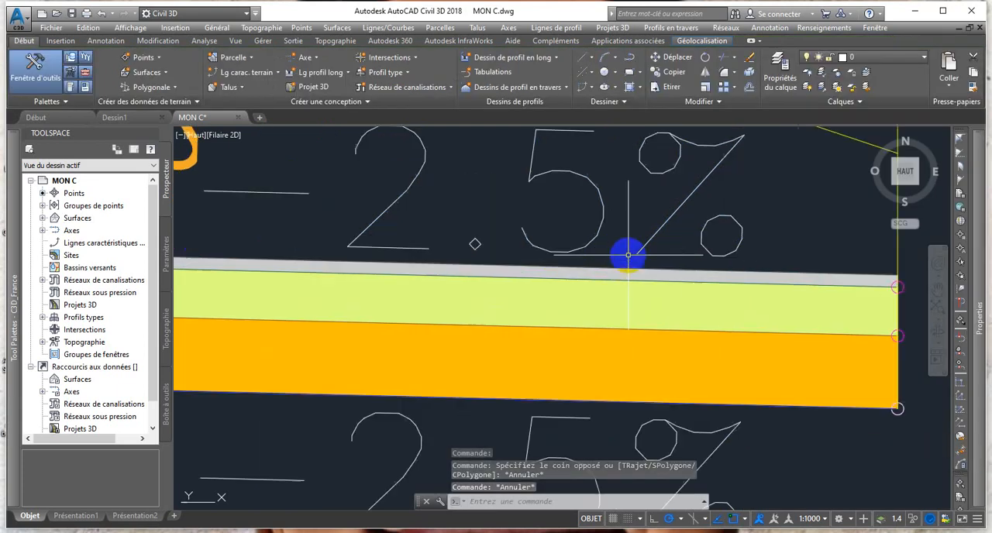
pyautogui.scroll(-3, 635, 255)
pyautogui.click(613, 287)
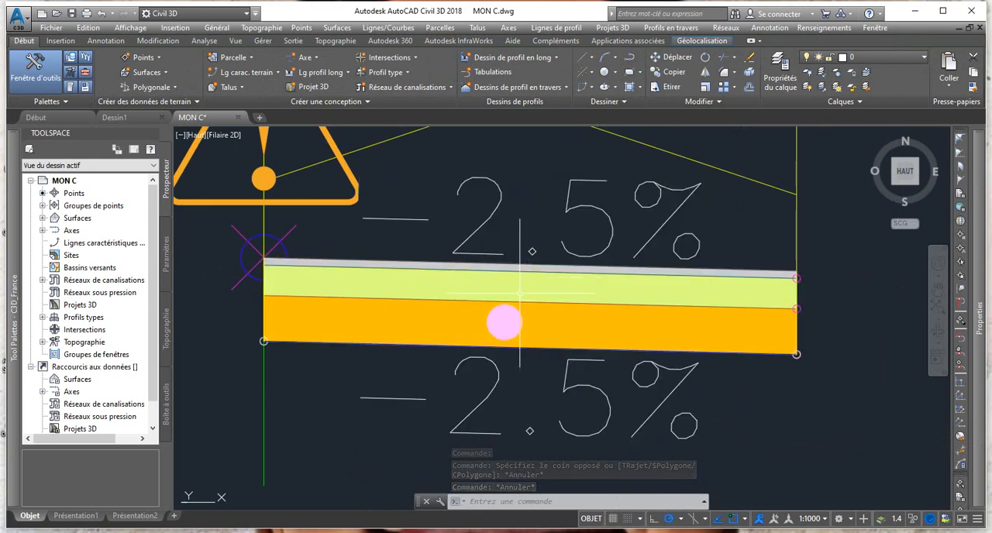
pyautogui.scroll(-2, 499, 285)
pyautogui.scroll(2, 480, 289)
pyautogui.scroll(-5, 474, 291)
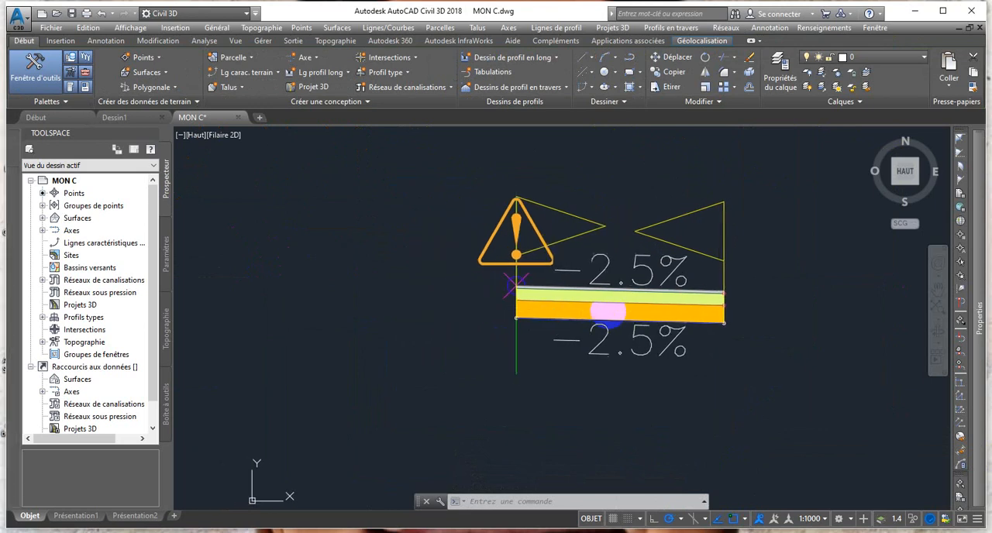
pyautogui.scroll(2, 585, 310)
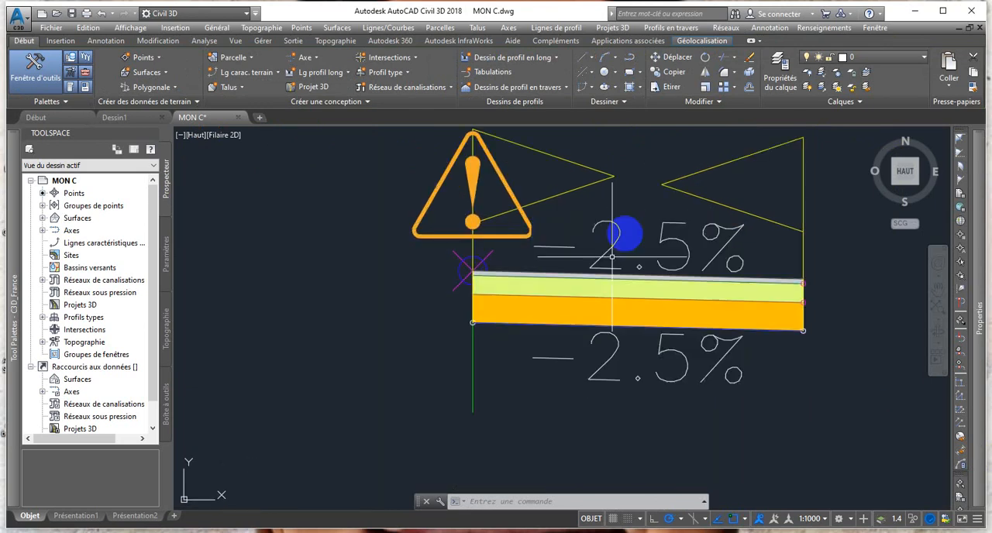
# Try to attach a VoieDéversAxeRotation lane with Côté set to Gauche to the baseline, and undo the insertion.
pyautogui.moveTo(18, 318)
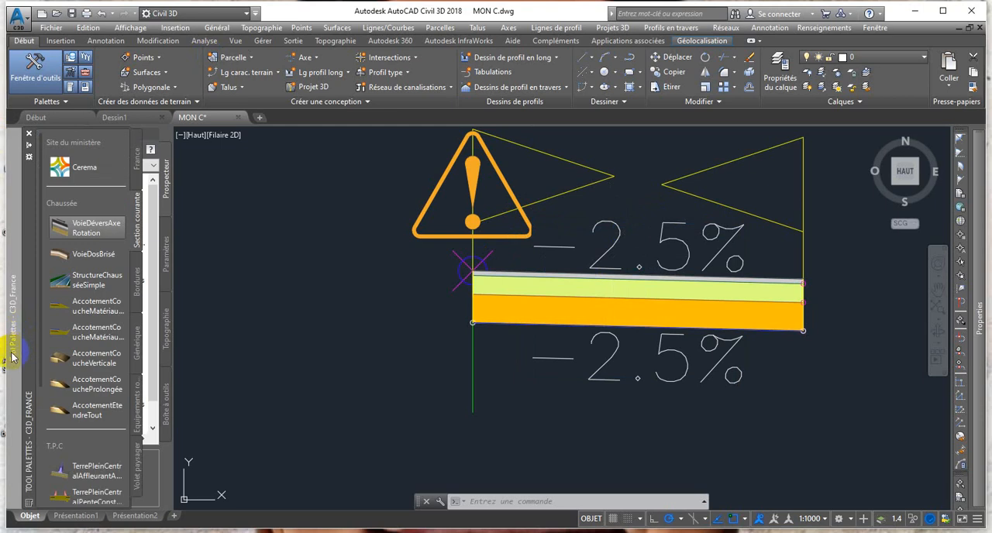
pyautogui.click(129, 242)
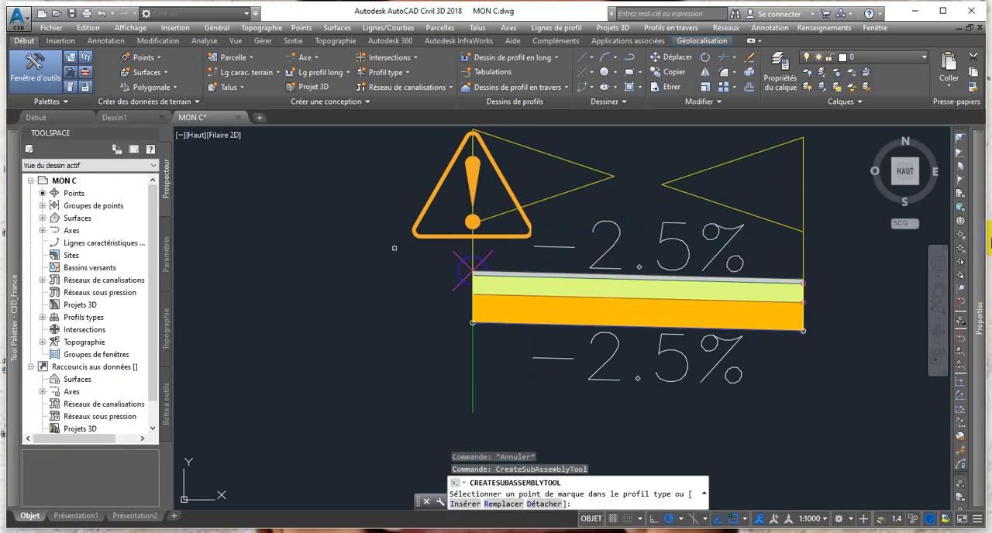
pyautogui.moveTo(982, 322)
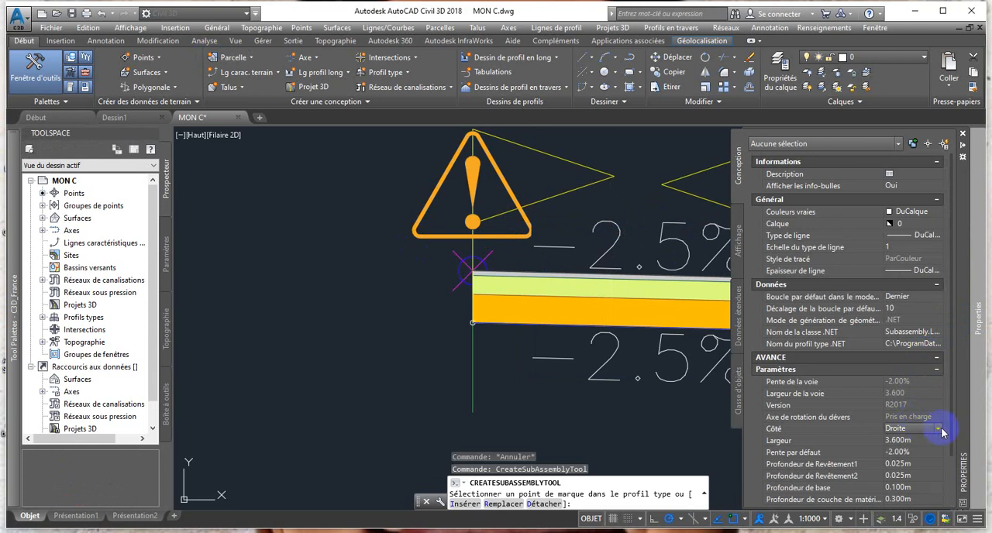
pyautogui.click(940, 428)
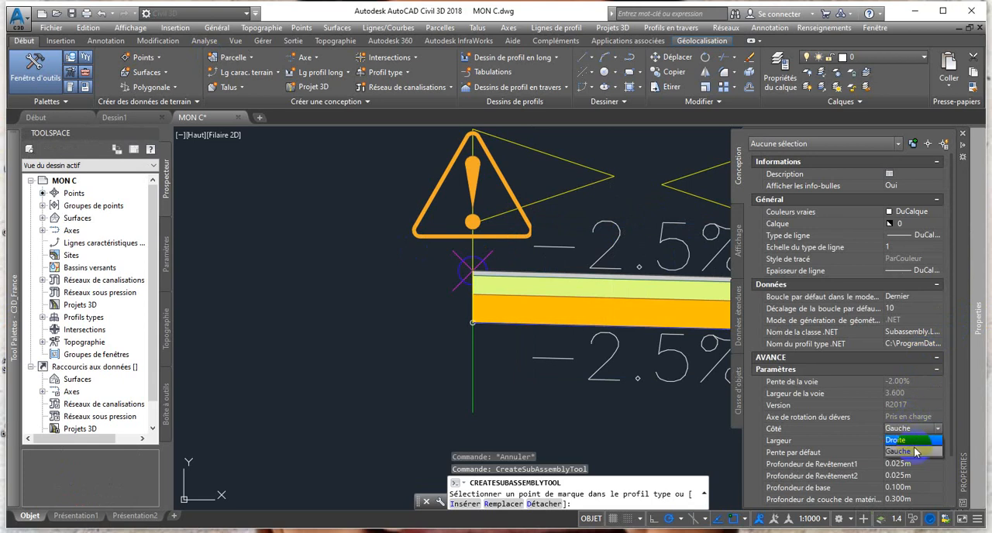
pyautogui.click(914, 451)
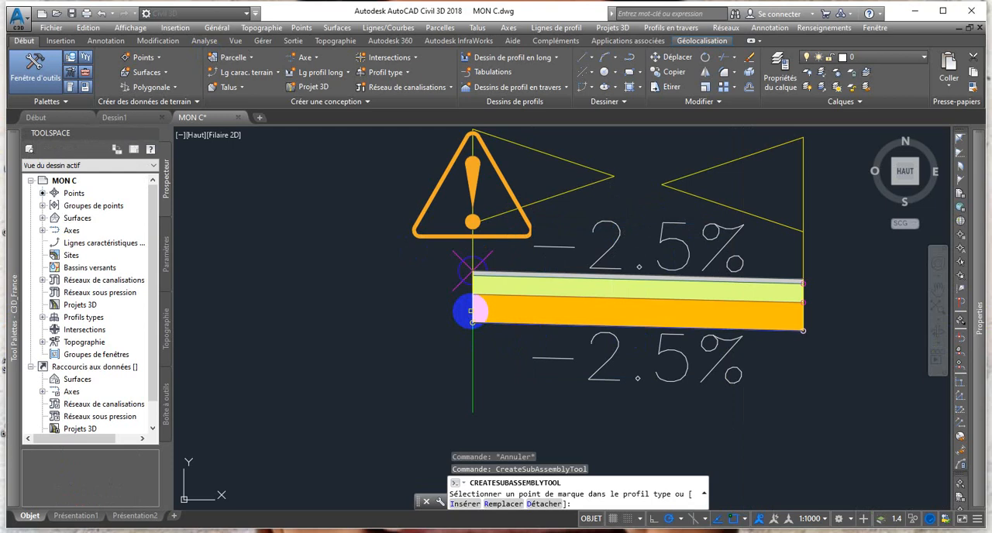
pyautogui.click(472, 311)
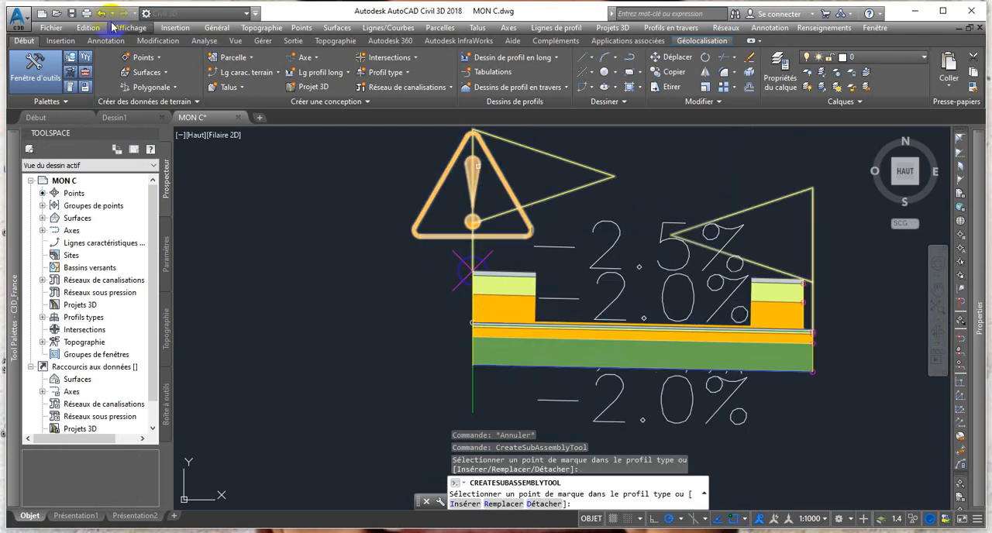
pyautogui.click(100, 14)
pyautogui.moveTo(975, 369)
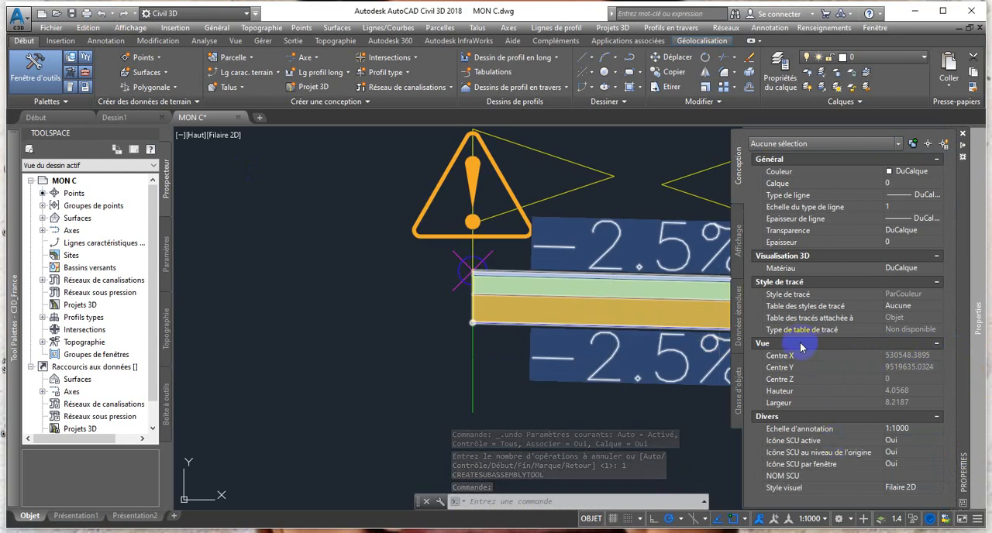
pyautogui.press('Escape')
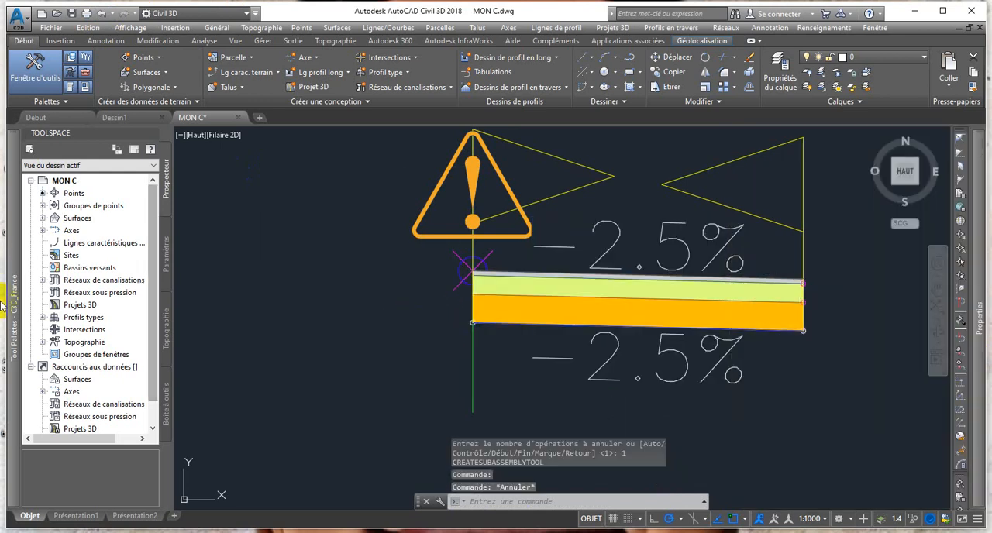
# Attach a VoieDéversAxeRotation lane with Côté set to Gauche to the assembly baseline and end the insertion.
pyautogui.moveTo(13, 309)
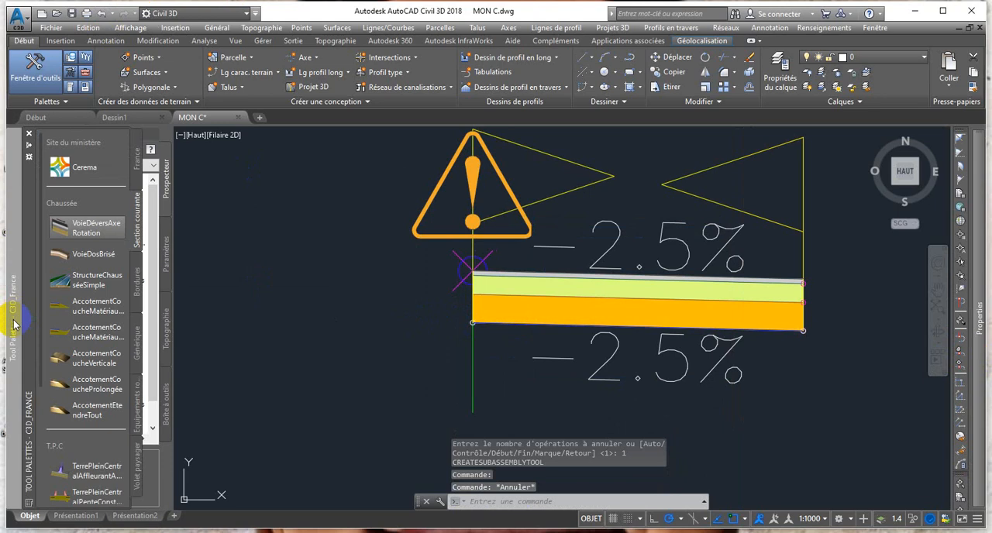
pyautogui.click(93, 227)
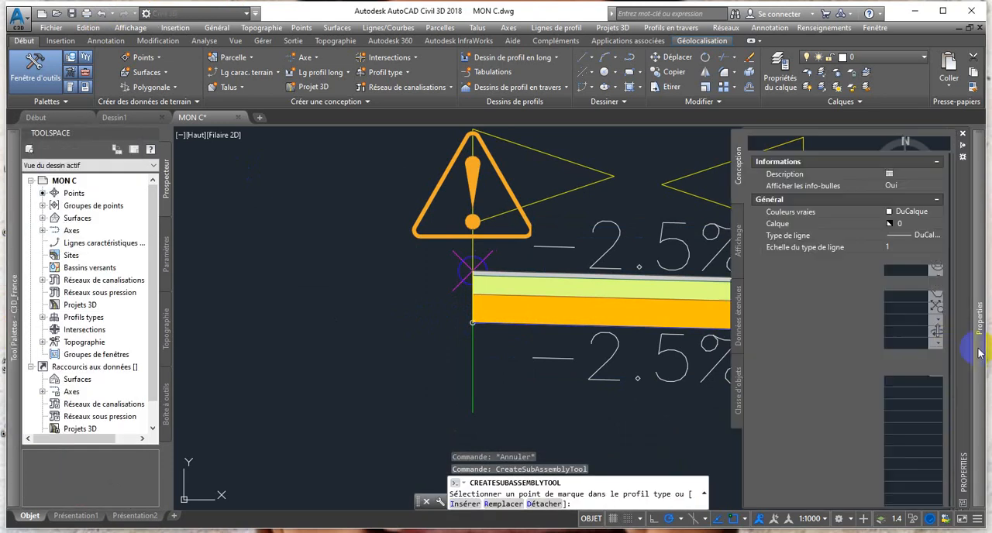
pyautogui.scroll(-3, 845, 457)
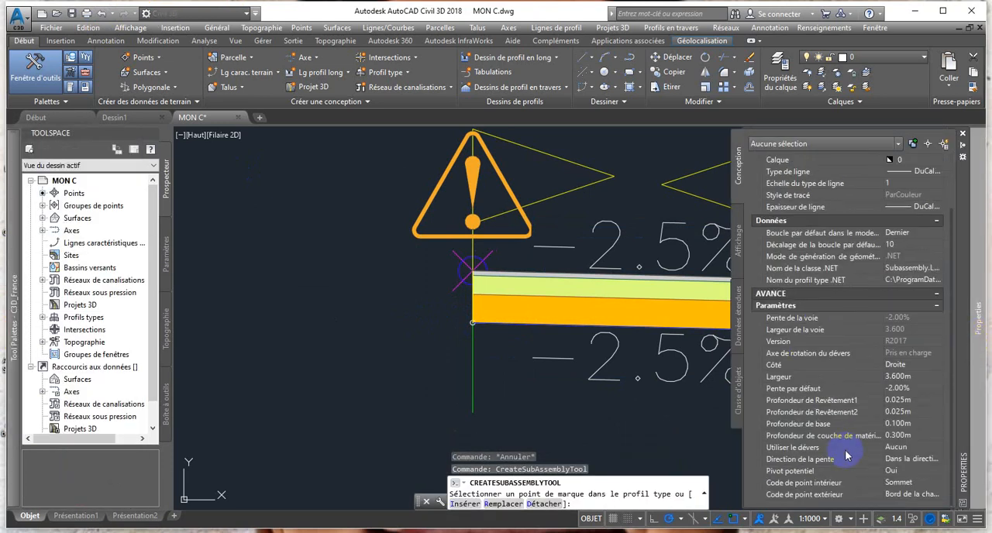
pyautogui.click(914, 375)
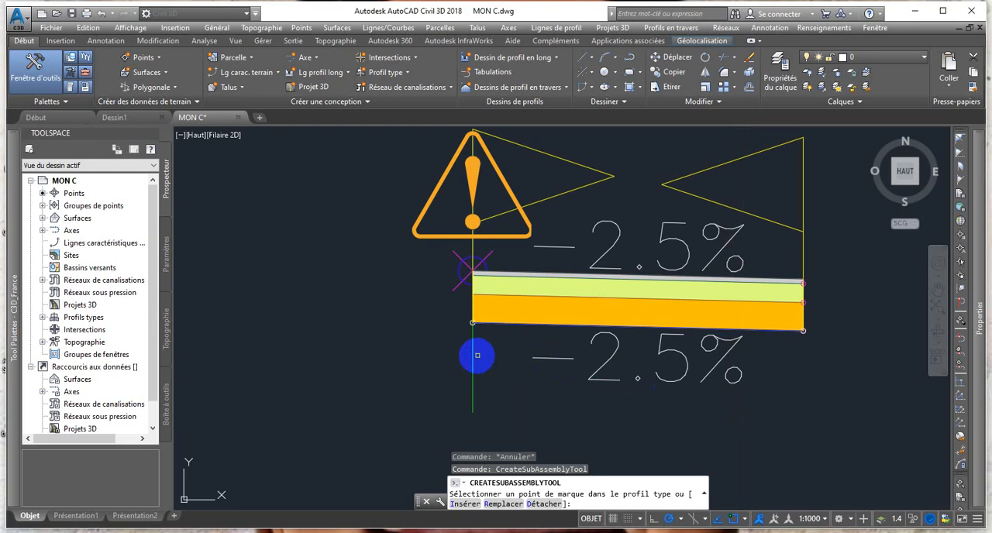
pyautogui.click(474, 354)
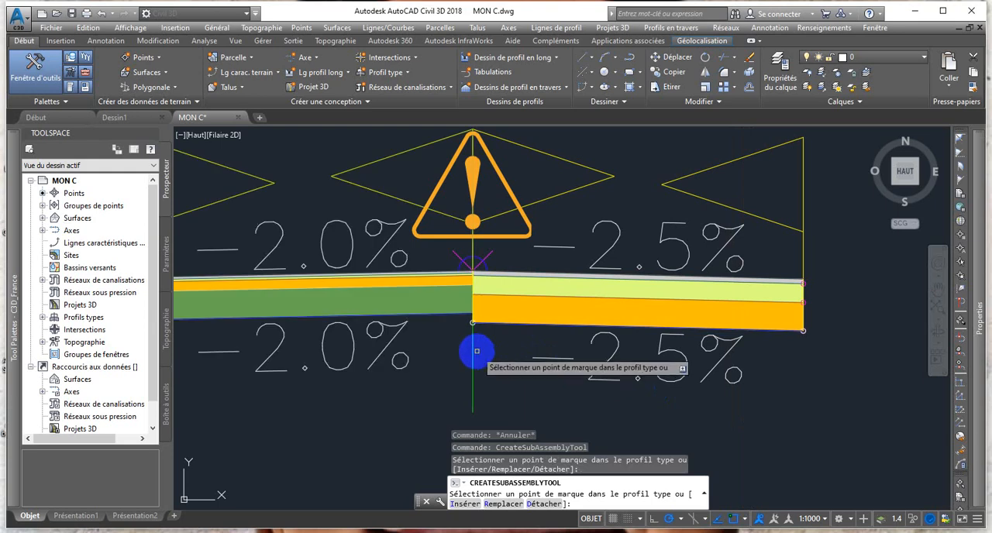
pyautogui.scroll(-3, 476, 353)
pyautogui.scroll(2, 476, 352)
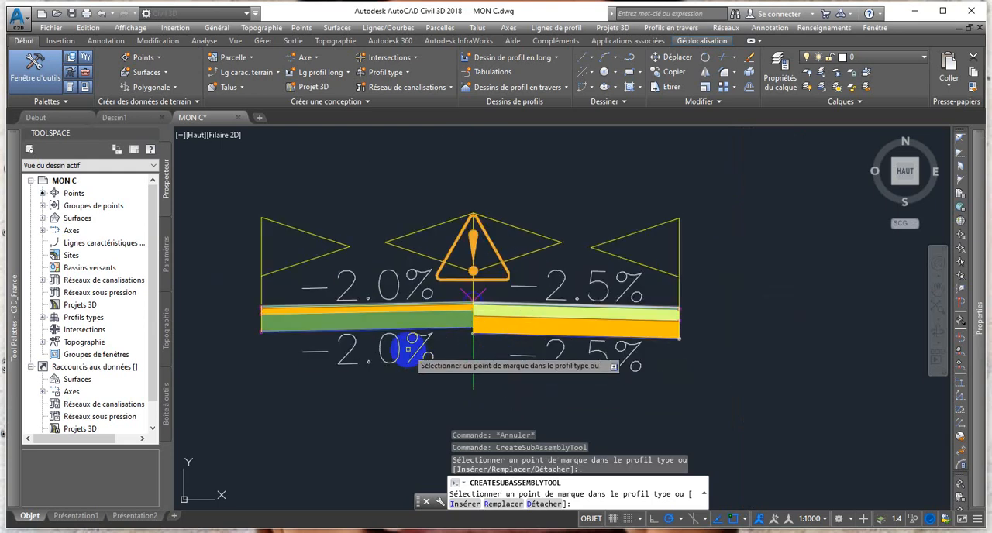
pyautogui.scroll(2, 250, 301)
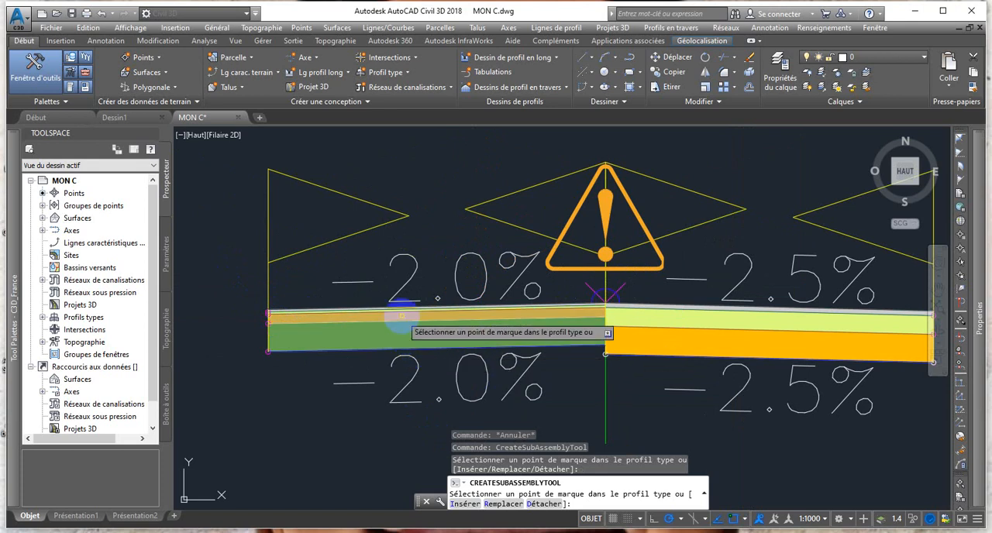
pyautogui.press('Escape')
# Set the left lane's width to 3.5 m and its default slope to -2.5%.
pyautogui.click(417, 329)
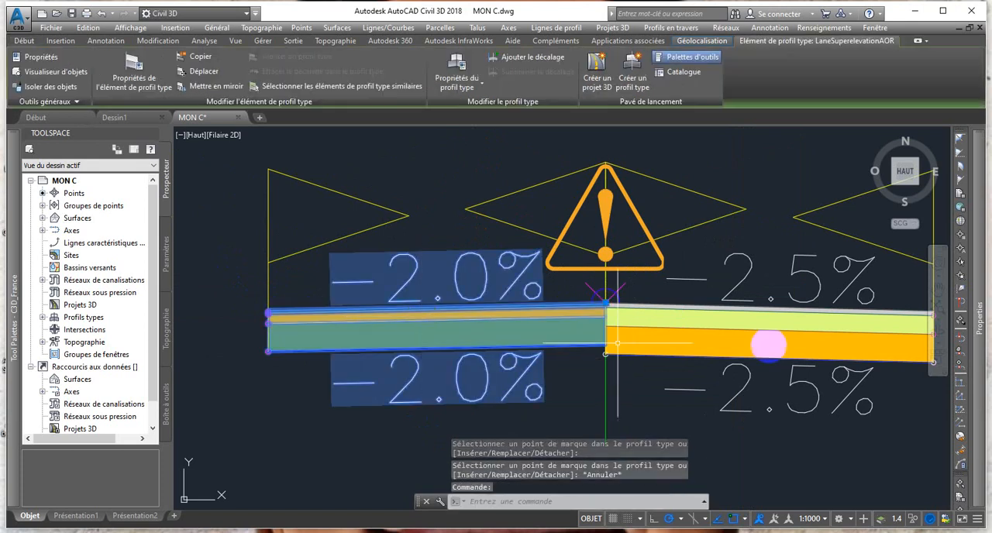
pyautogui.moveTo(982, 345)
pyautogui.scroll(-3, 857, 421)
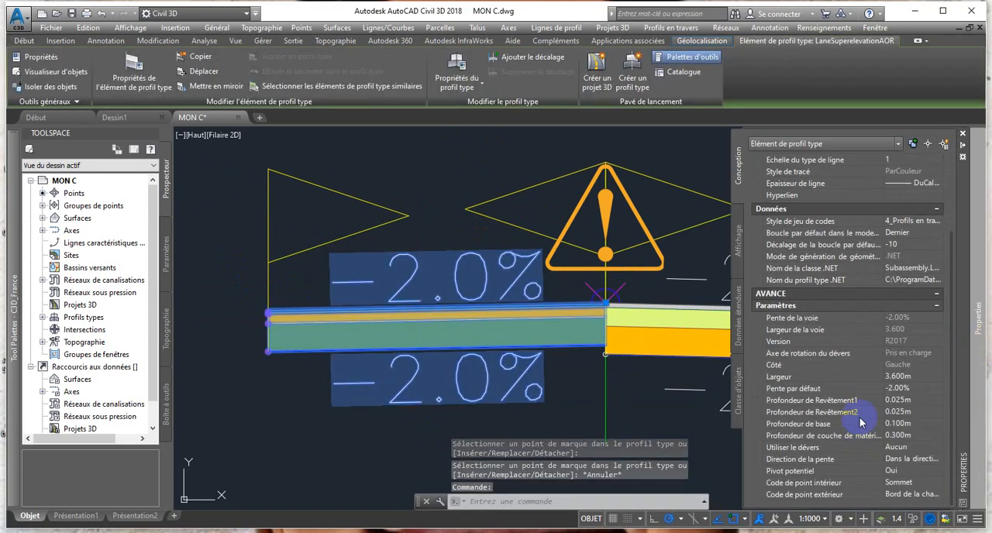
pyautogui.click(902, 378)
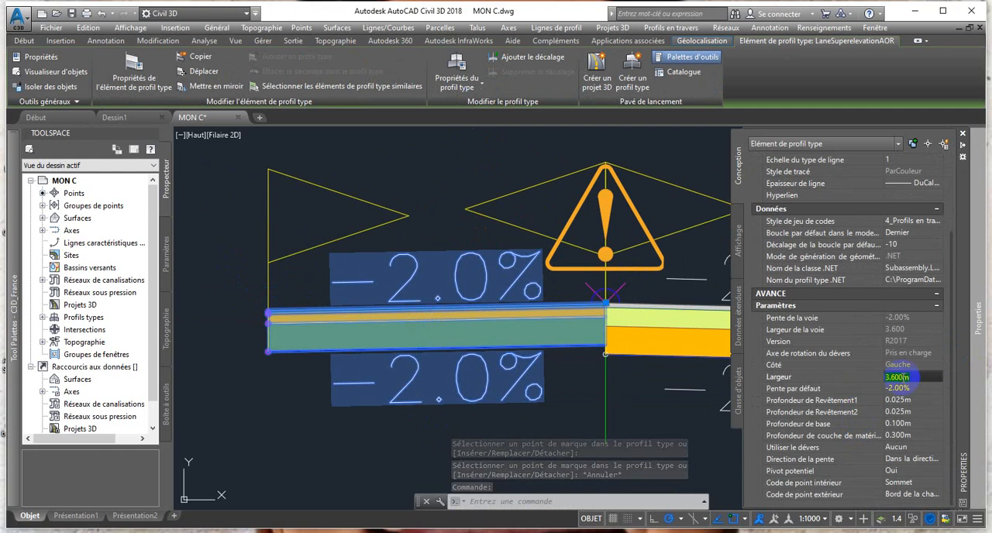
pyautogui.press('BackSpace')
pyautogui.write('2')
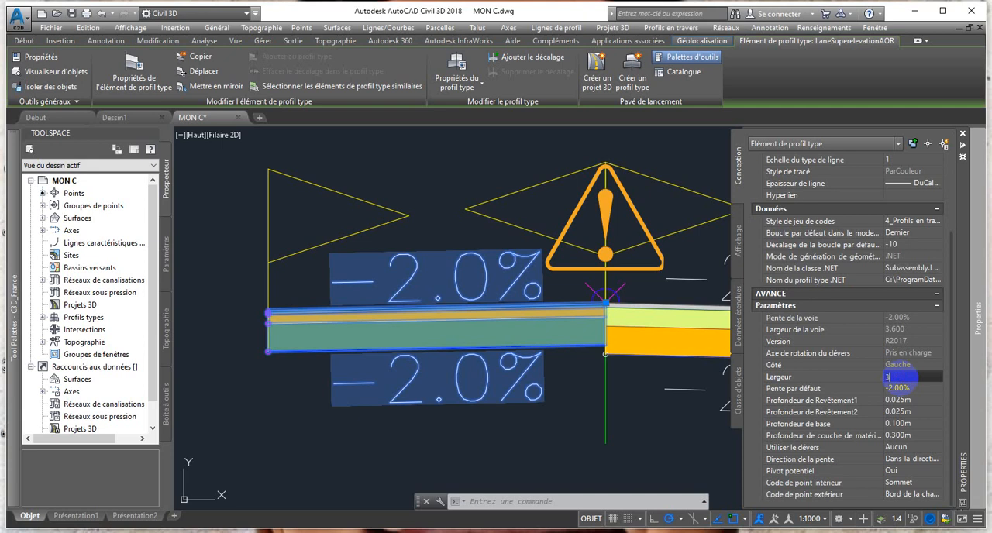
pyautogui.click(903, 389)
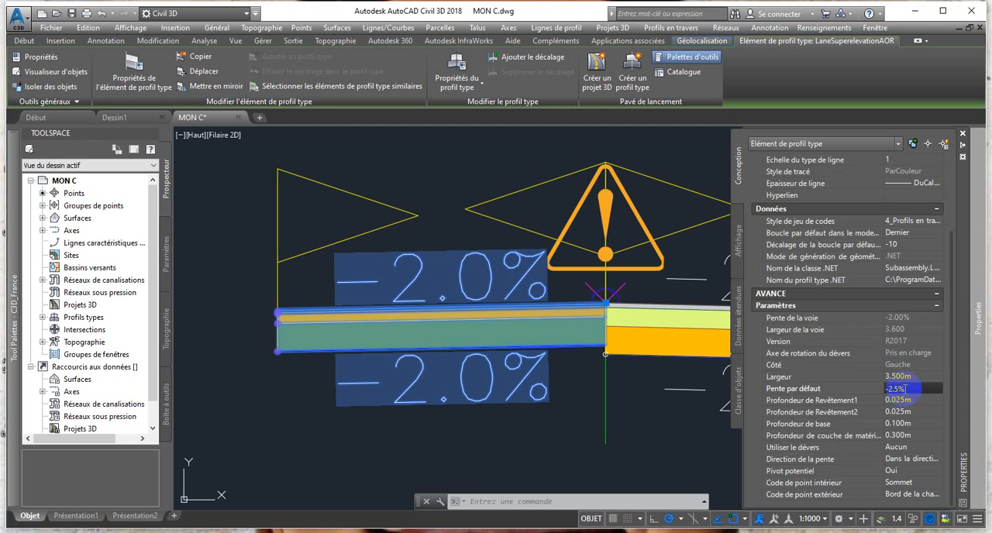
pyautogui.write('-2.5%')
# Set the left lane's depths to 0.05 m for Revêtement1, 0.20 m for Revêtement2, 0.30 m for the base and 0 for the material layer.
pyautogui.click(896, 401)
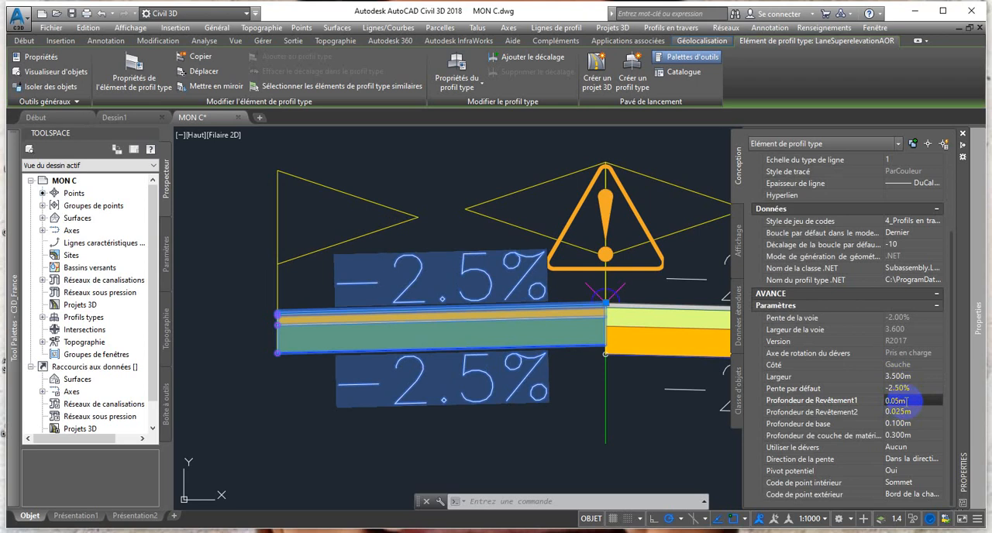
pyautogui.click(902, 412)
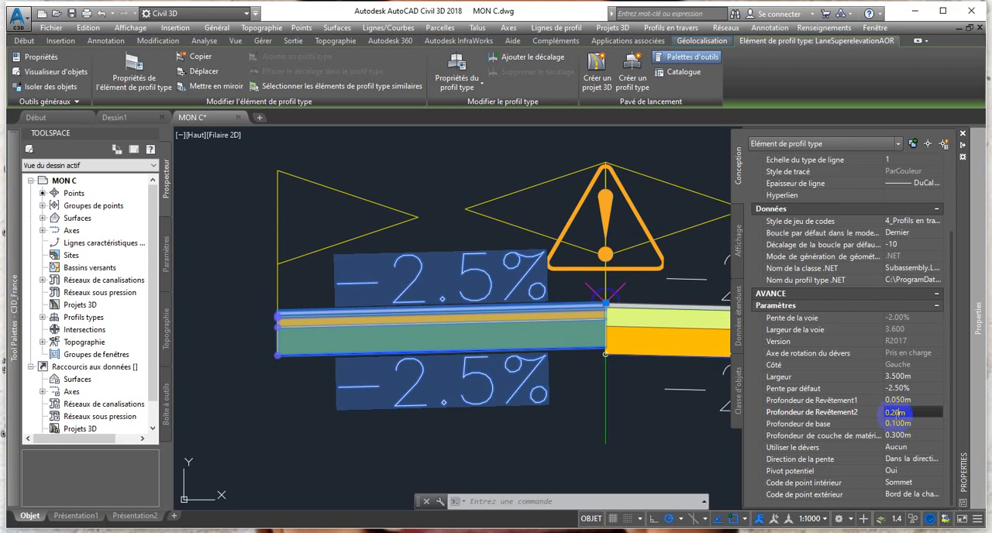
pyautogui.click(922, 423)
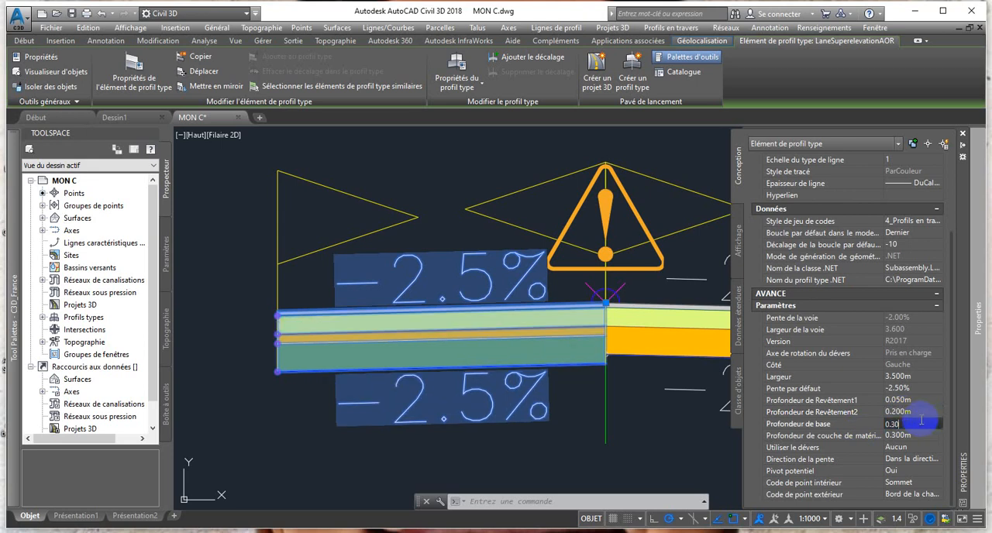
pyautogui.click(918, 436)
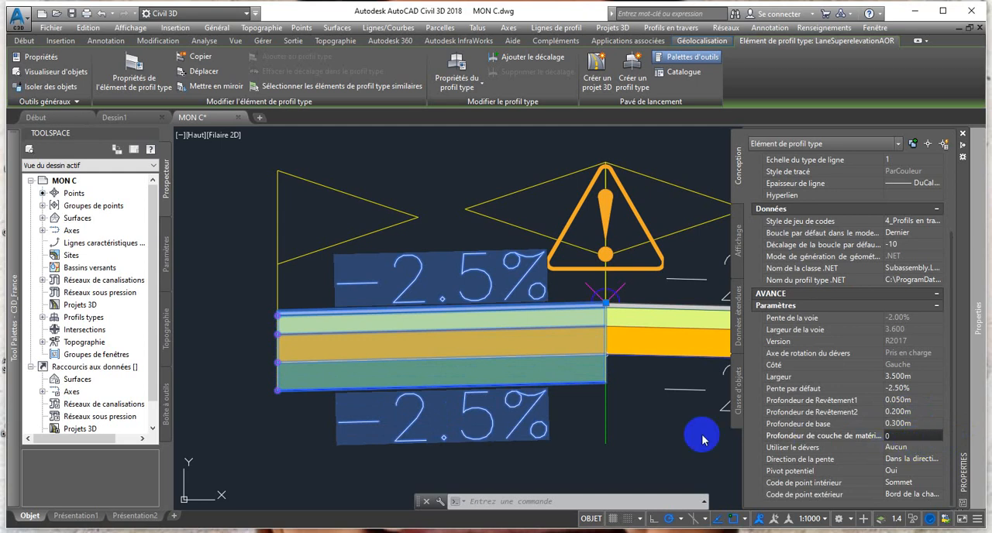
pyautogui.click(675, 434)
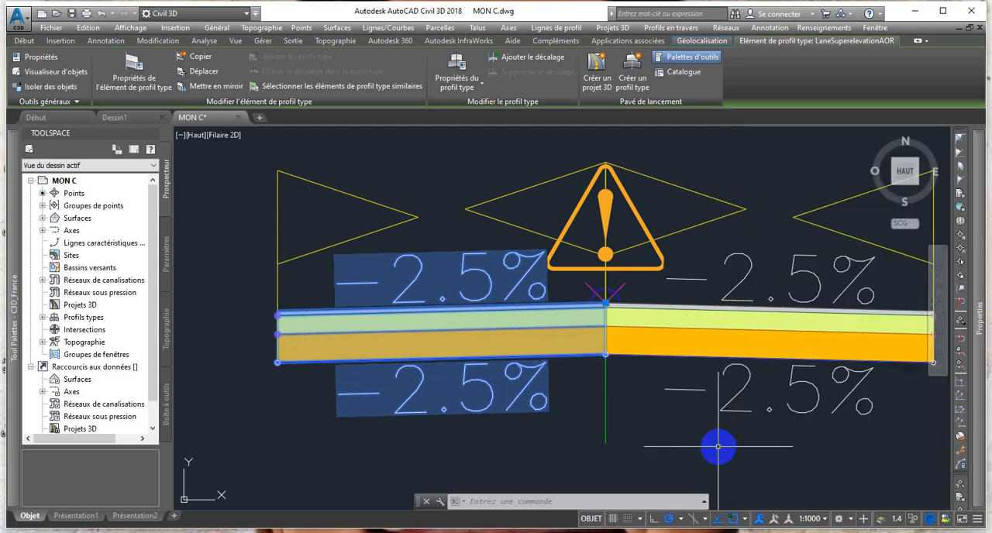
# Deselect the left lane and examine the pavement layers and slope labels on both sides of the baseline.
pyautogui.scroll(-4, 710, 406)
pyautogui.scroll(4, 719, 406)
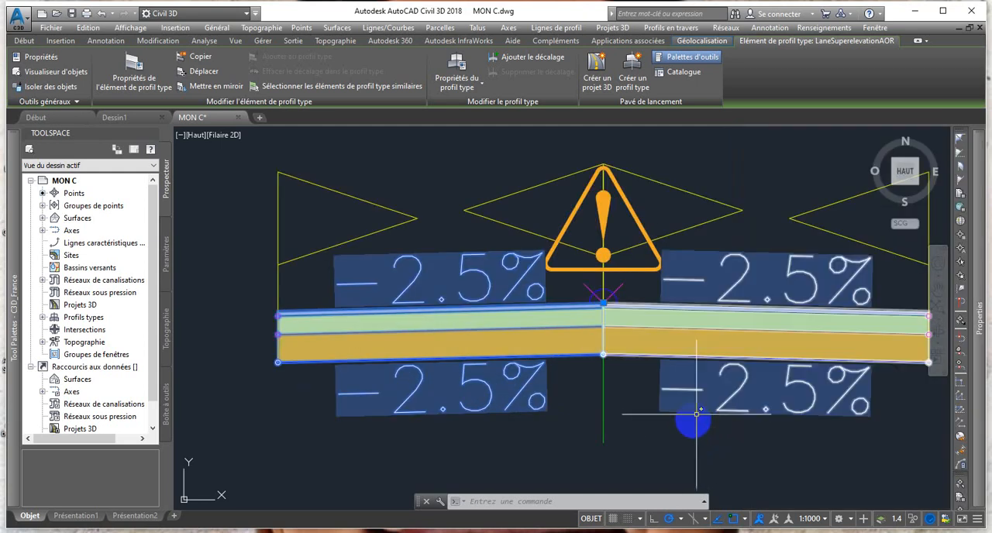
pyautogui.press('Escape')
pyautogui.scroll(-2, 710, 405)
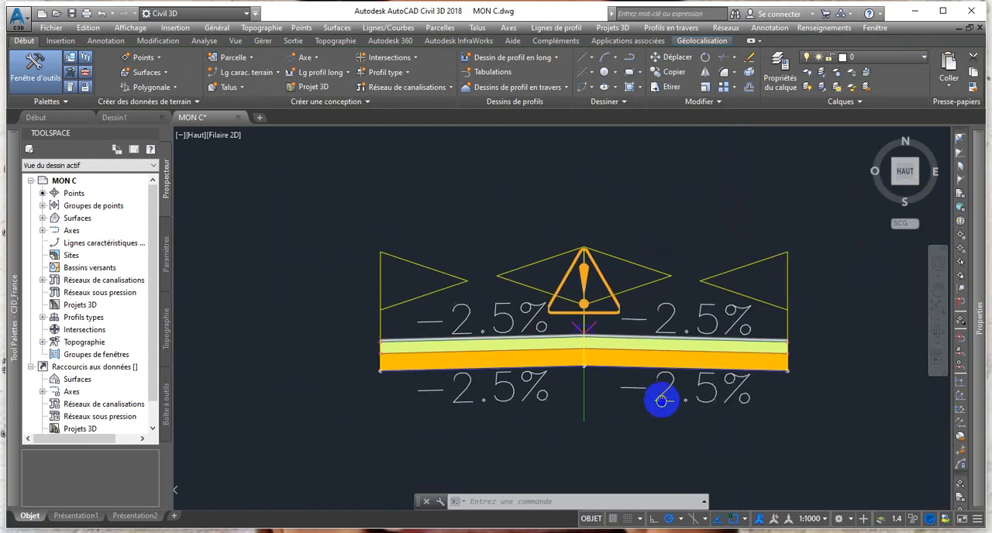
pyautogui.scroll(2, 664, 398)
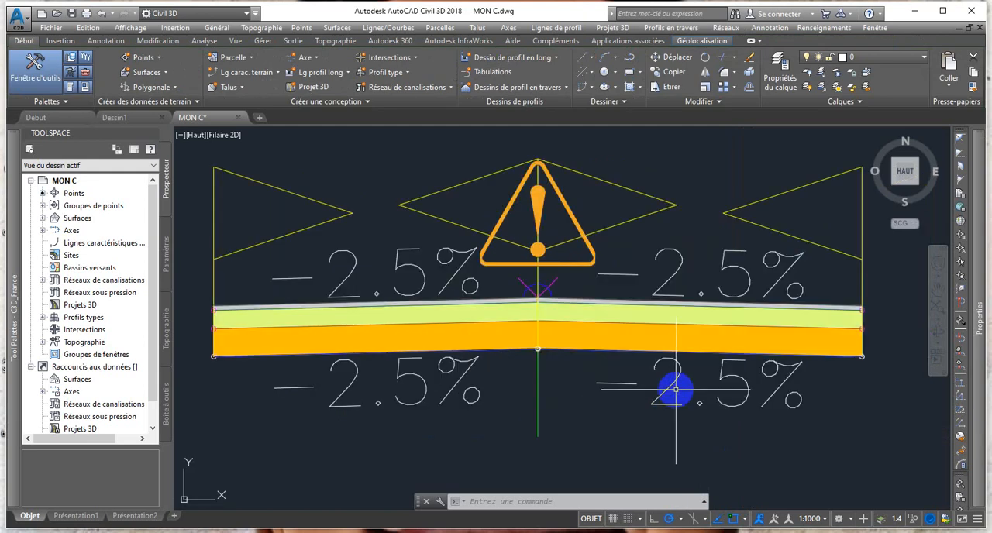
pyautogui.click(663, 320)
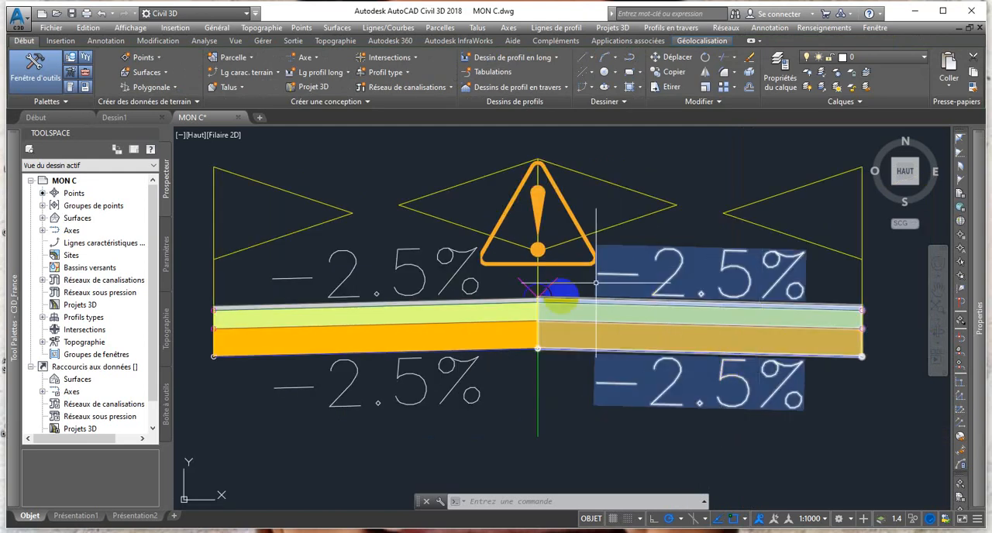
pyautogui.press('Escape')
pyautogui.scroll(-2, 535, 289)
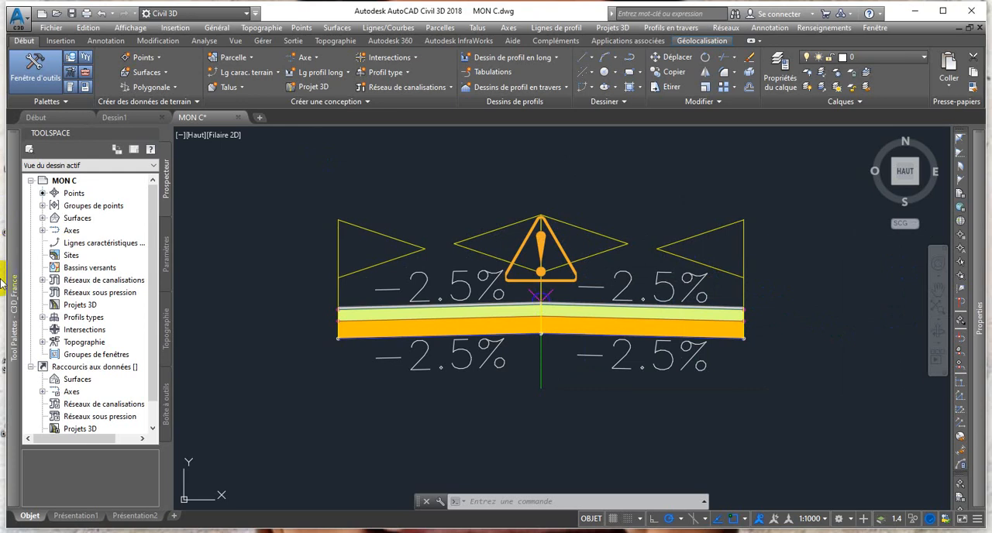
# View the Civil Imperial Subassemblies palette set and return to the C3D_France palettes.
pyautogui.moveTo(9, 341)
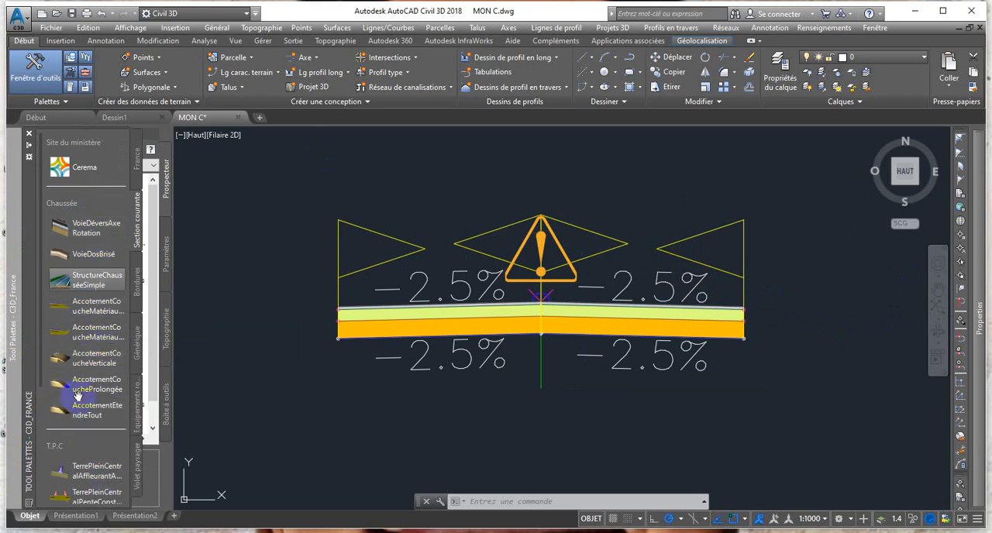
pyautogui.click(27, 505)
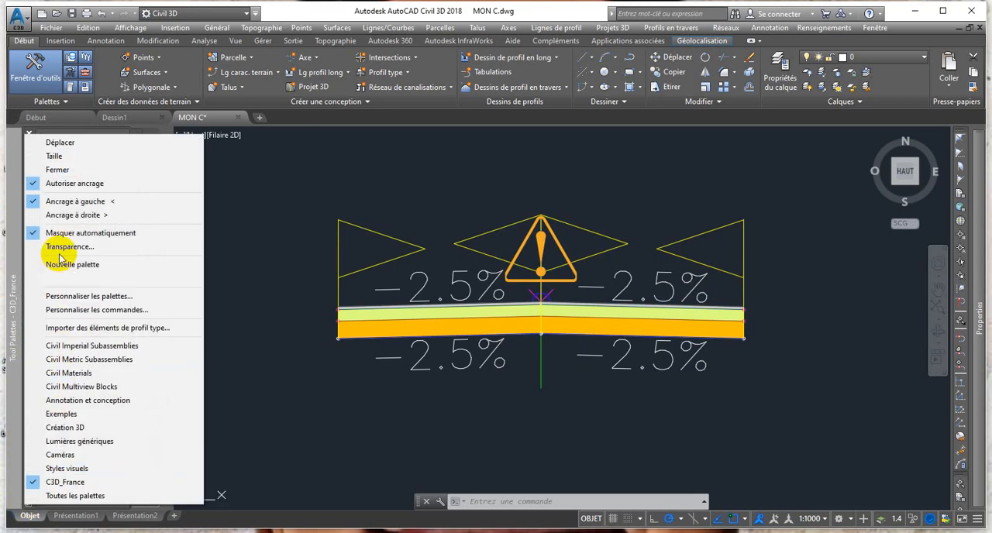
pyautogui.click(107, 350)
pyautogui.click(137, 341)
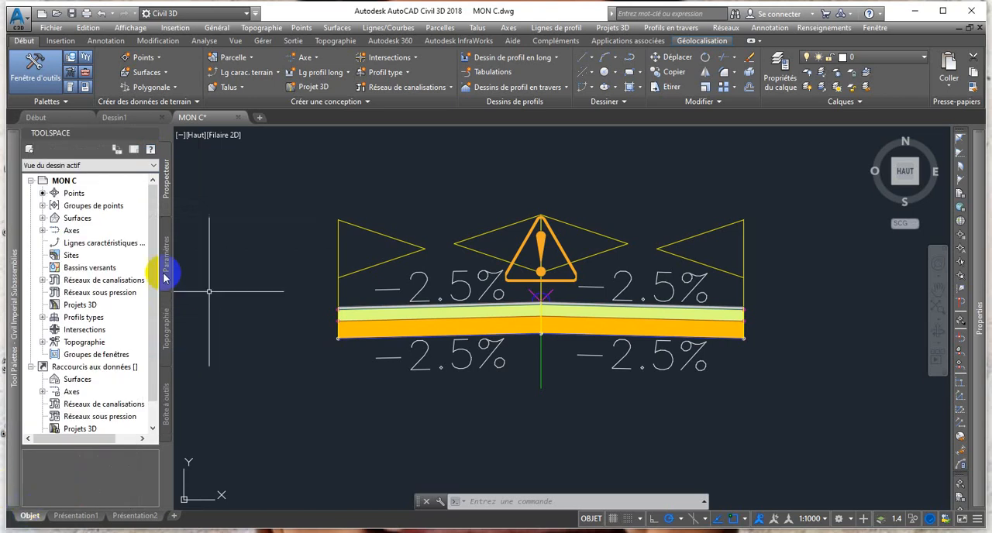
pyautogui.moveTo(13, 371)
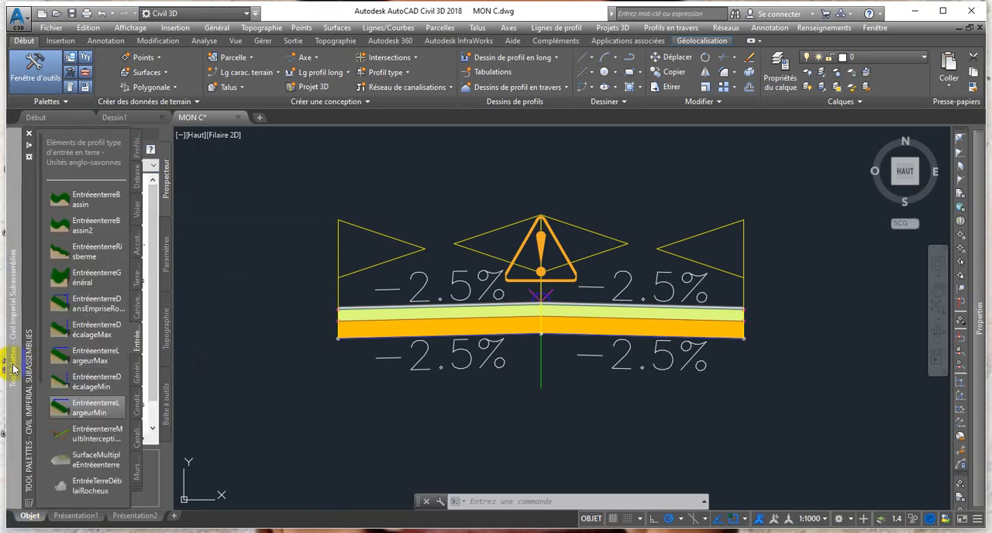
pyautogui.click(28, 508)
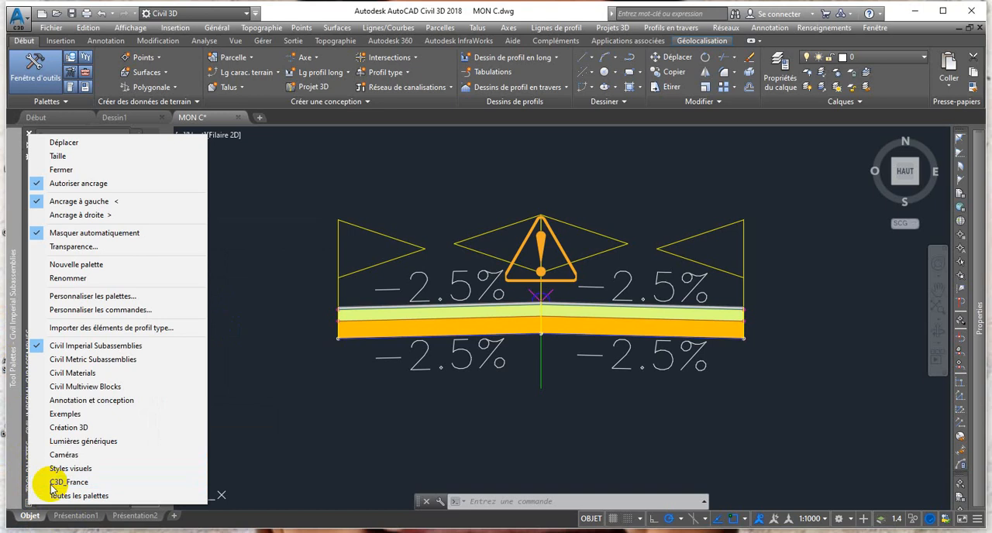
pyautogui.click(67, 319)
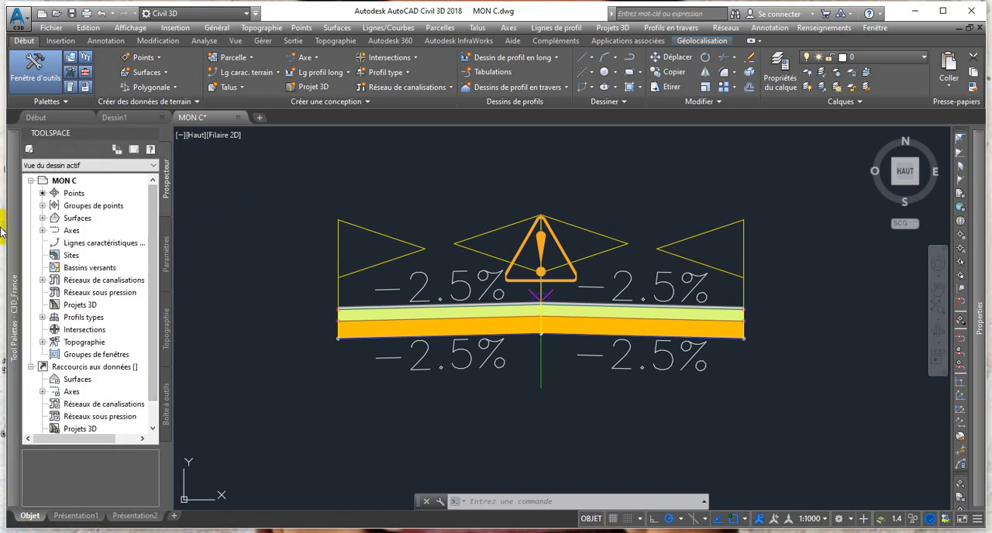
pyautogui.moveTo(23, 310)
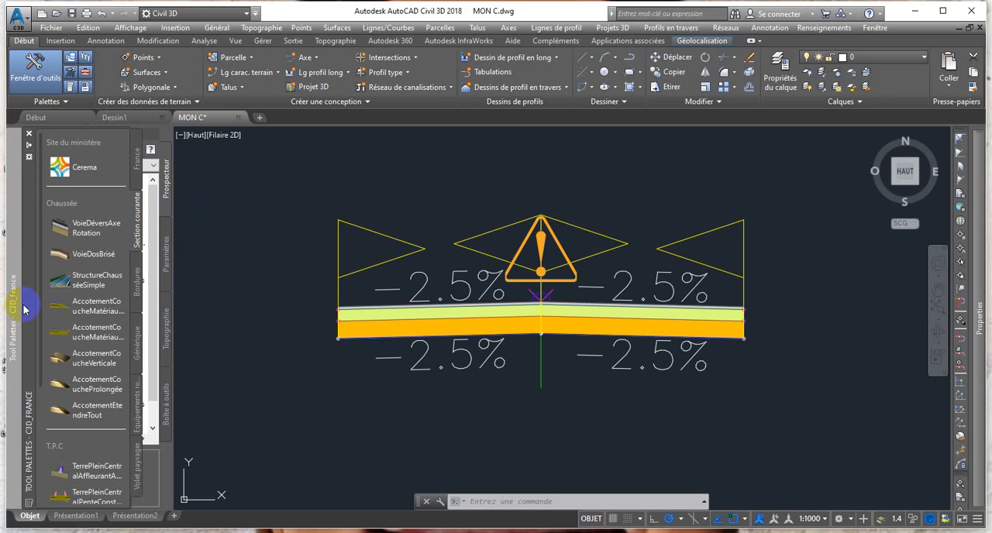
pyautogui.click(132, 288)
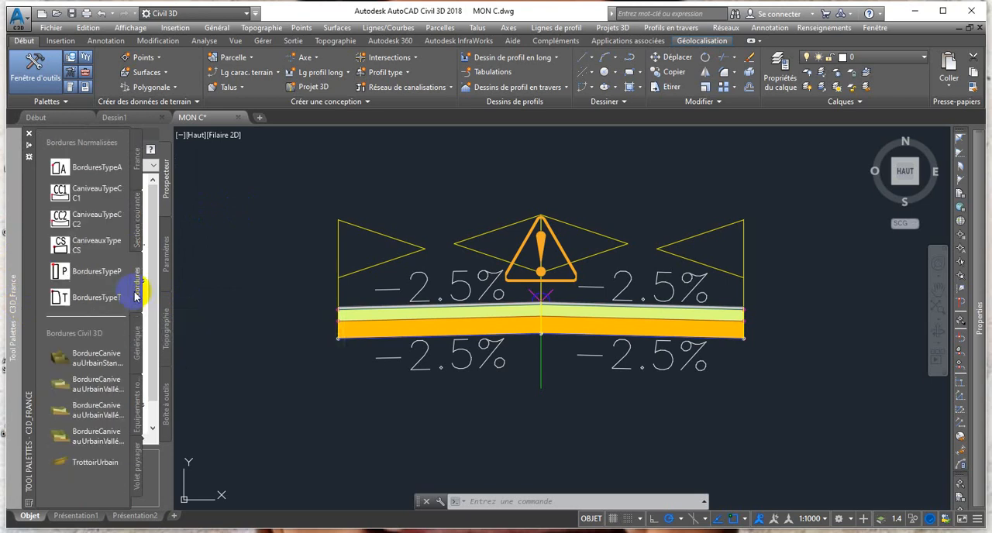
pyautogui.click(56, 250)
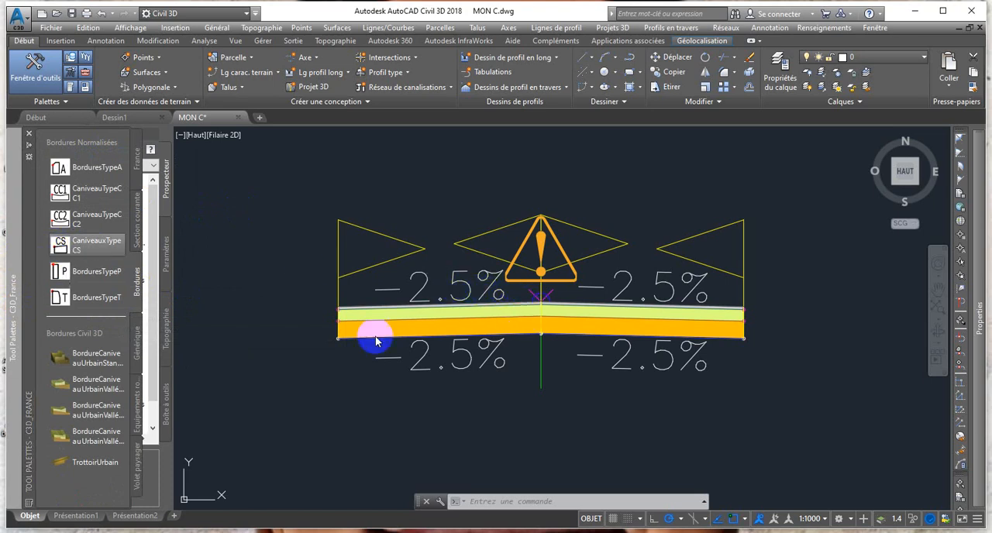
pyautogui.click(60, 247)
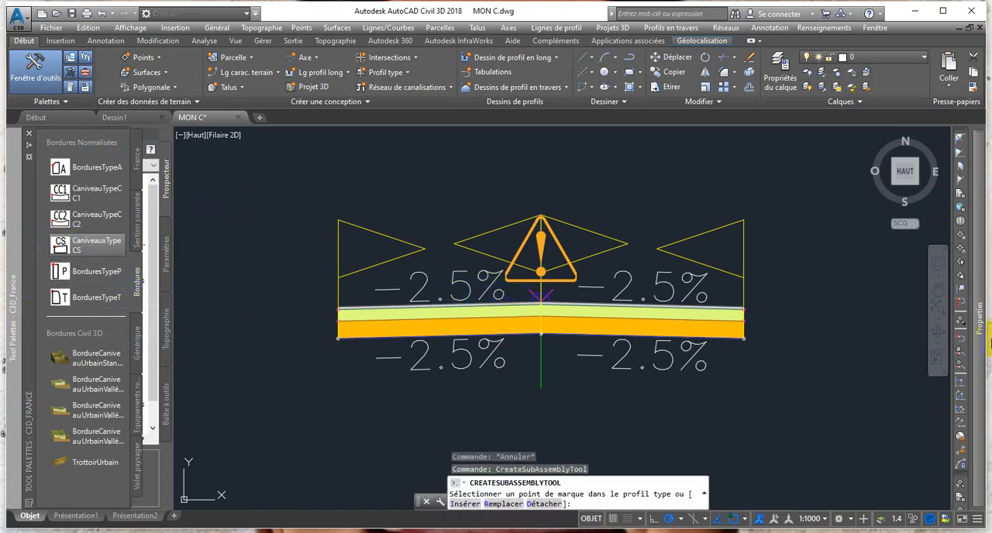
pyautogui.moveTo(940, 327)
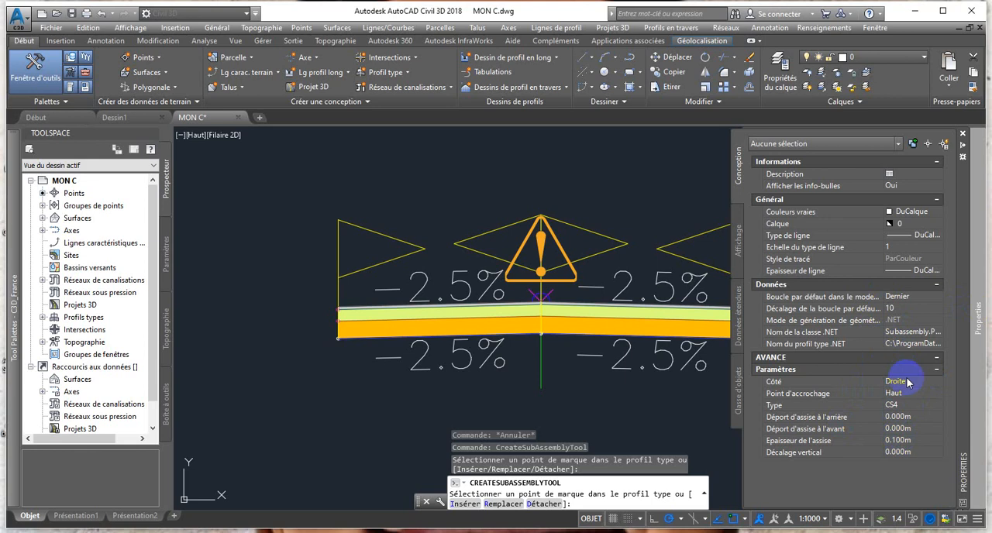
pyautogui.click(897, 406)
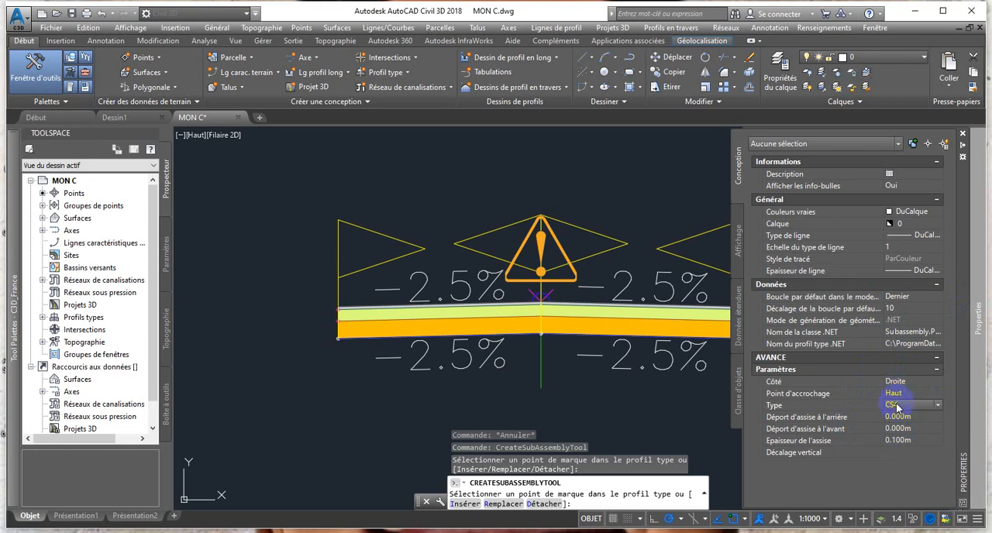
pyautogui.click(939, 405)
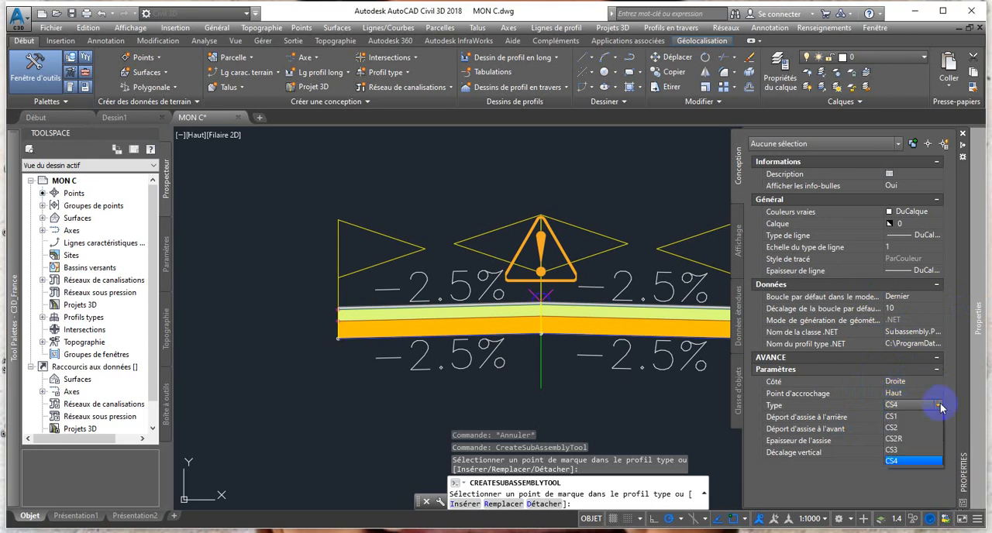
pyautogui.click(892, 429)
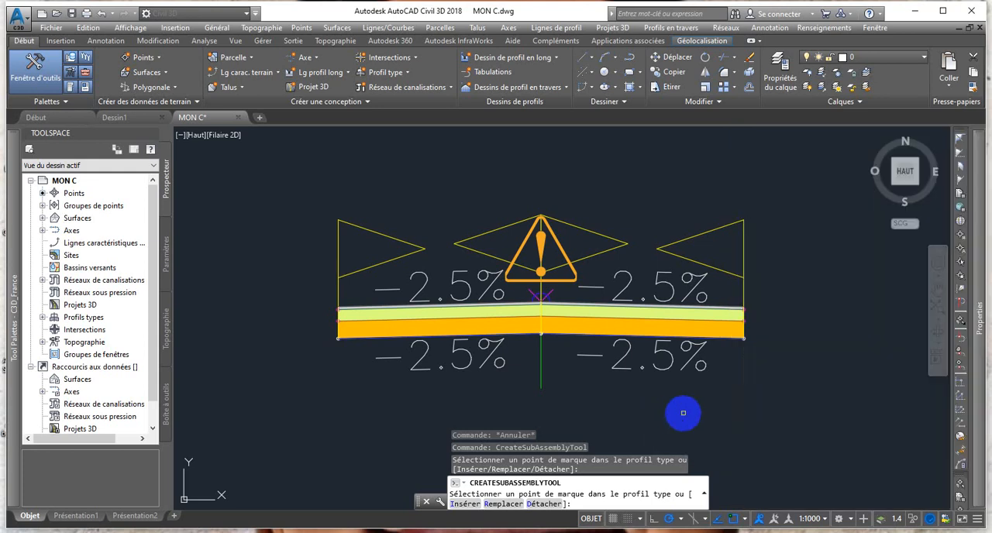
pyautogui.scroll(5, 737, 304)
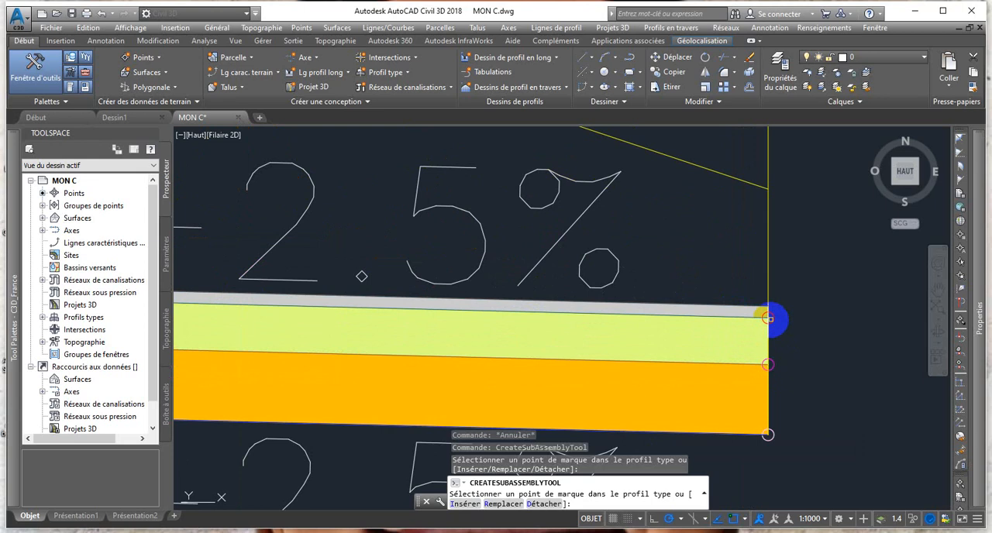
pyautogui.click(770, 318)
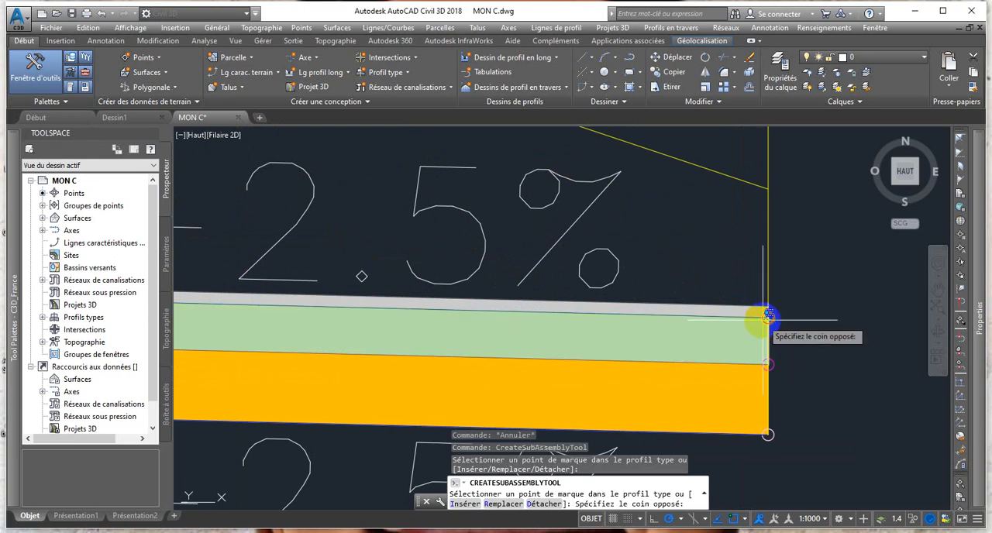
pyautogui.scroll(4, 770, 318)
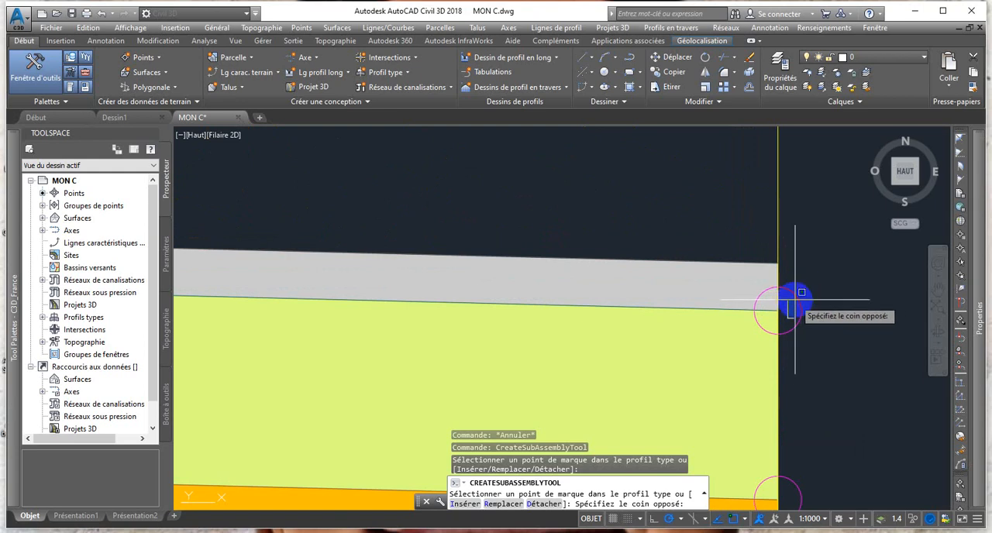
pyautogui.press('Escape')
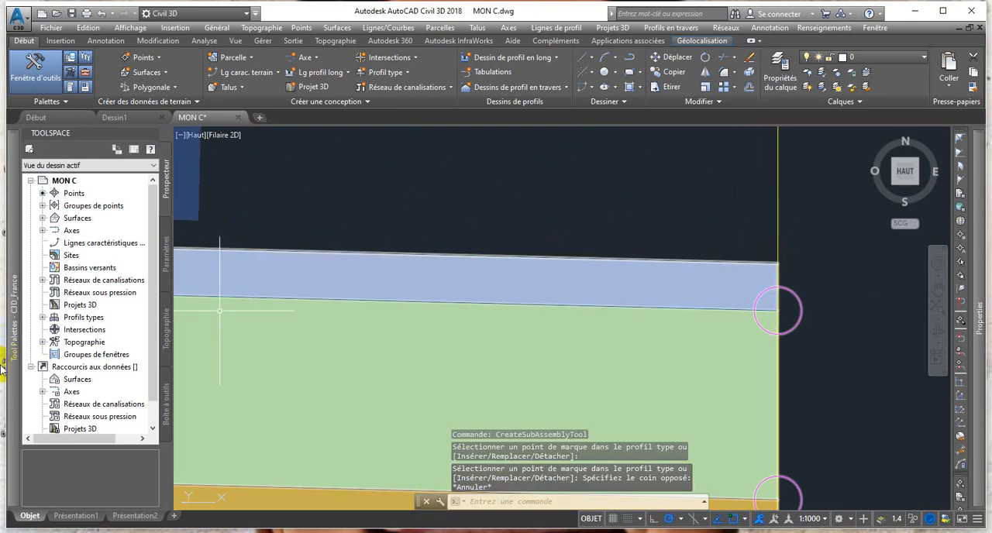
# Insert a CaniveauxTypeCS gutter of type CS2 at the marker under the top pavement layer on the right lane's outer edge.
pyautogui.moveTo(14, 355)
pyautogui.click(80, 247)
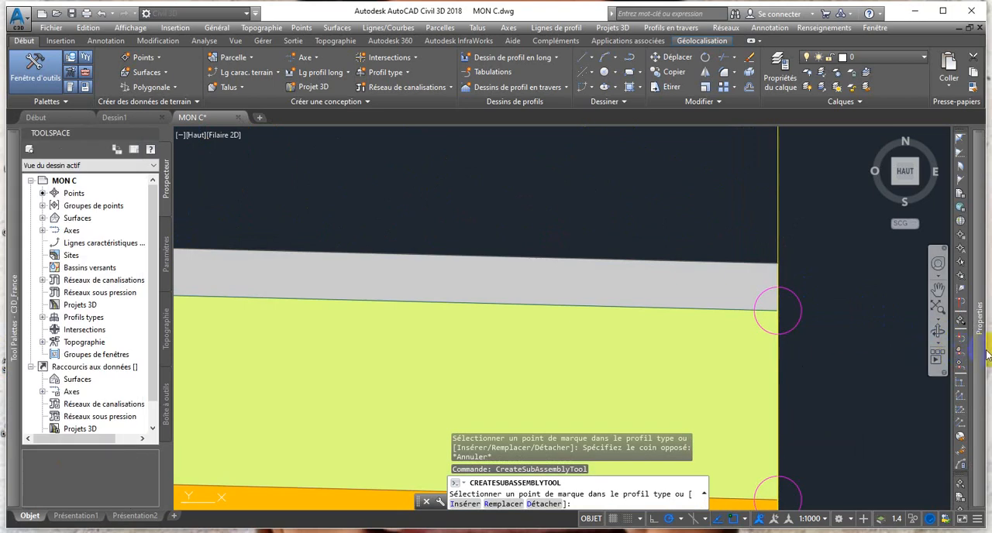
pyautogui.moveTo(986, 350)
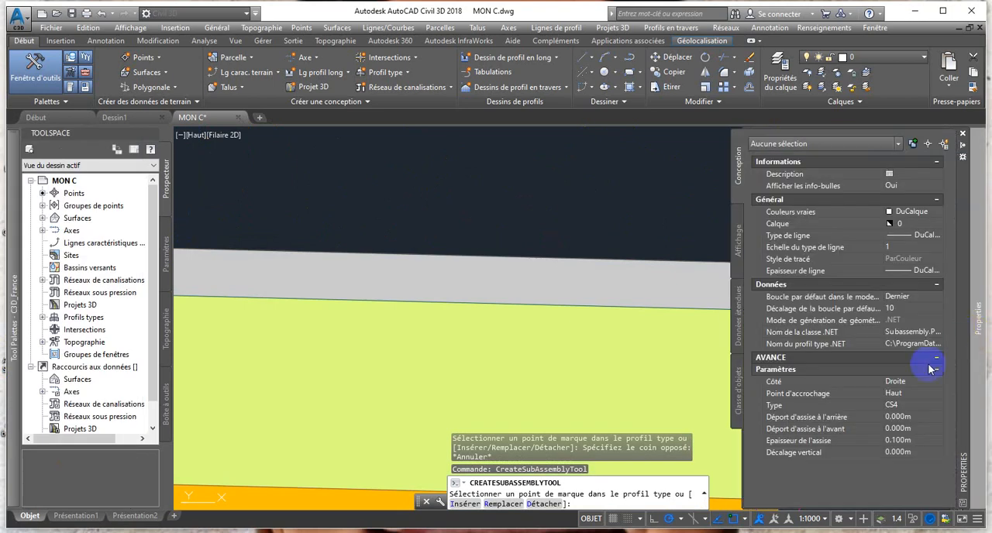
pyautogui.click(915, 405)
pyautogui.click(939, 405)
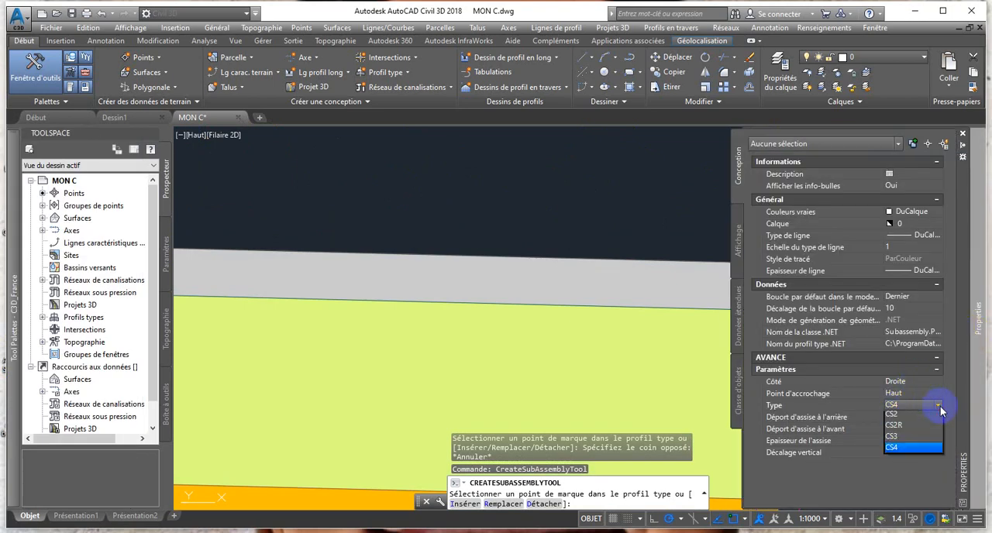
pyautogui.click(901, 428)
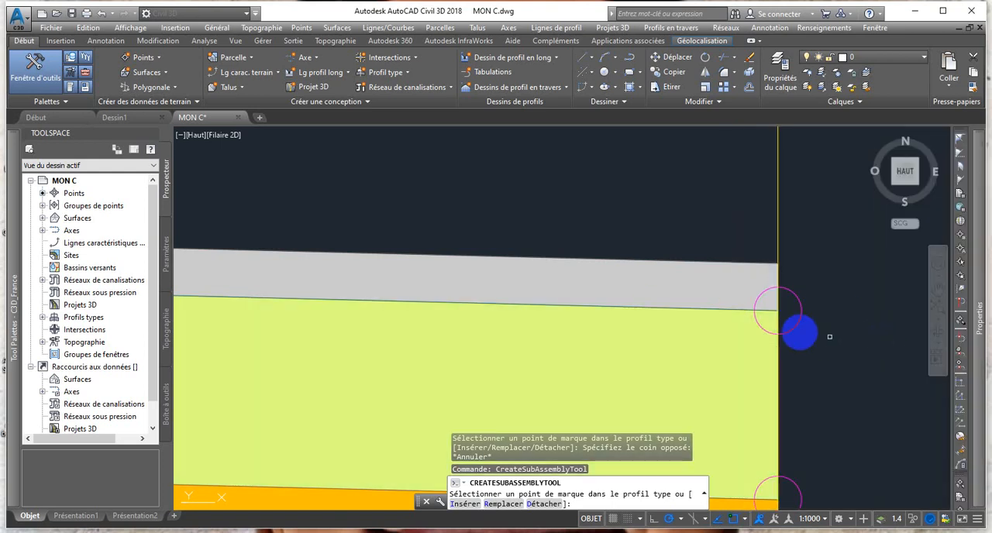
pyautogui.scroll(-6, 778, 310)
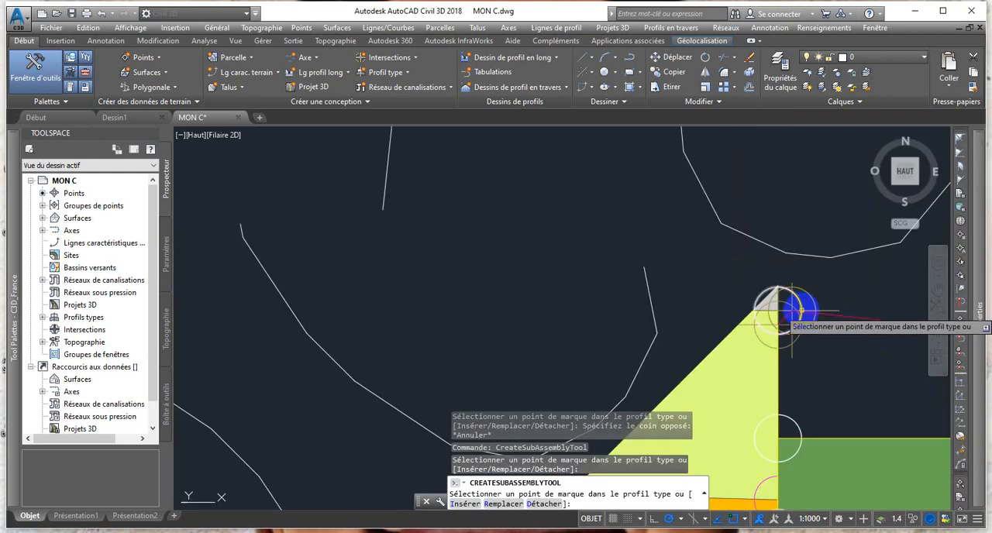
pyautogui.scroll(-2, 808, 369)
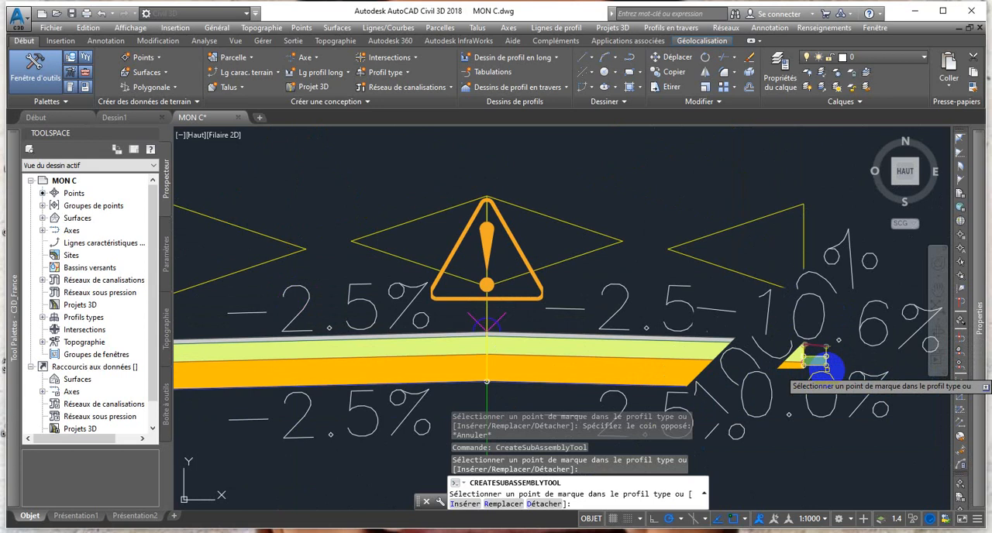
pyautogui.scroll(5, 814, 363)
pyautogui.scroll(-8, 820, 358)
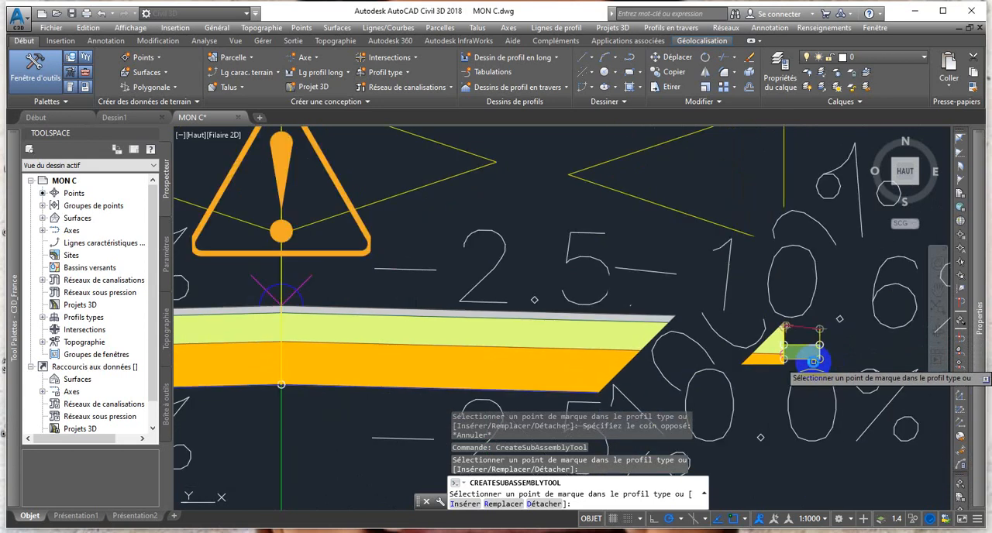
pyautogui.scroll(2, 686, 338)
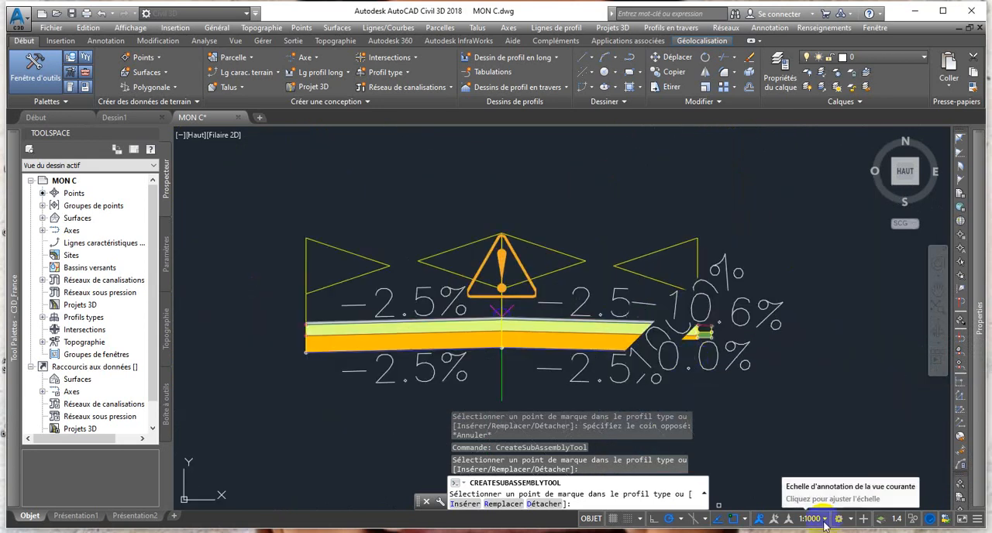
pyautogui.press('Escape')
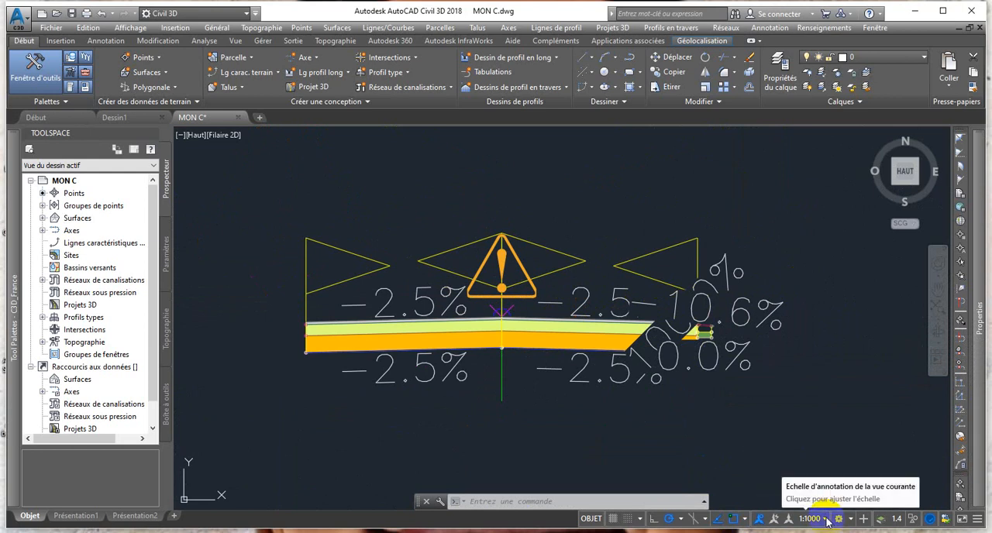
# Set the annotation scale of the current view to 1:100 to shrink the slope labels around the gutter.
pyautogui.click(826, 520)
pyautogui.click(806, 380)
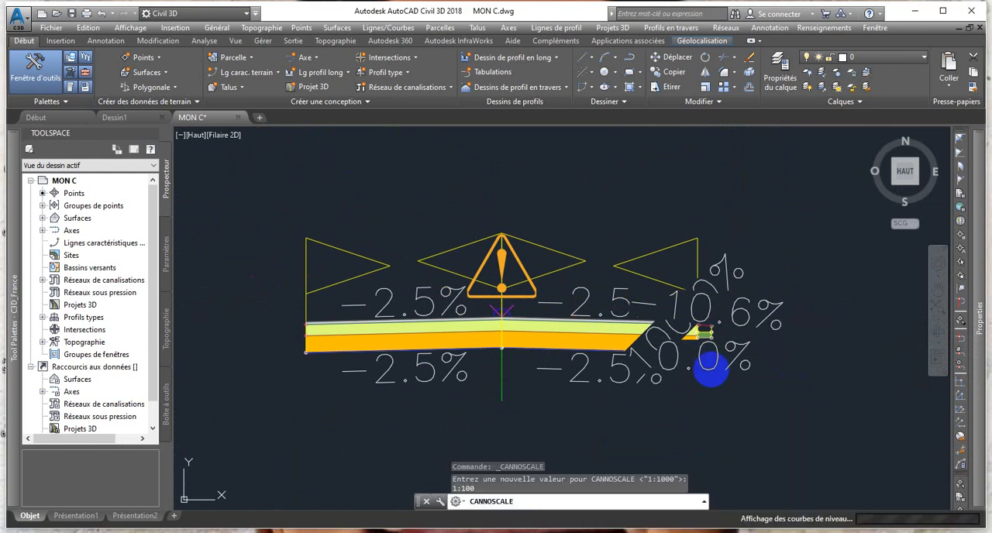
pyautogui.scroll(4, 699, 330)
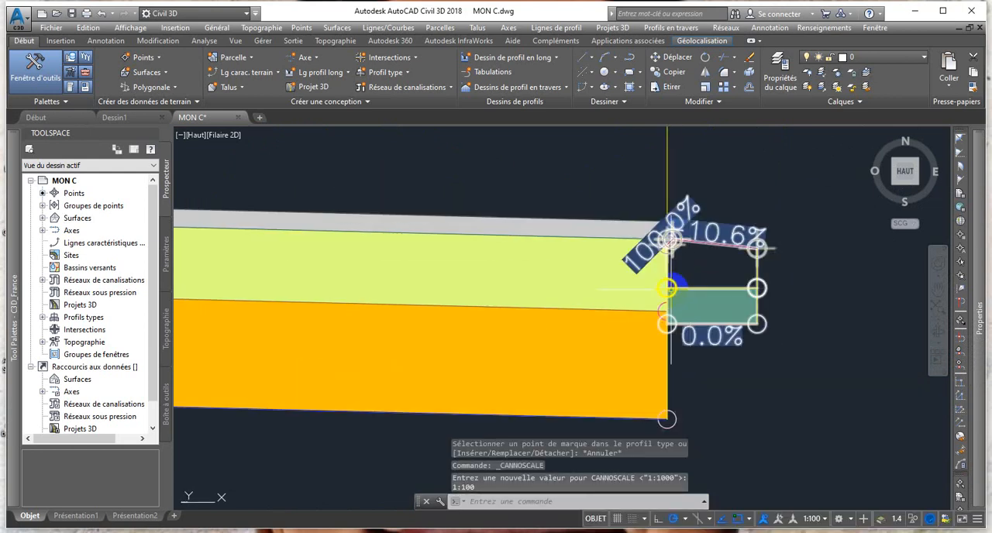
pyautogui.scroll(-2, 733, 237)
pyautogui.scroll(2, 694, 269)
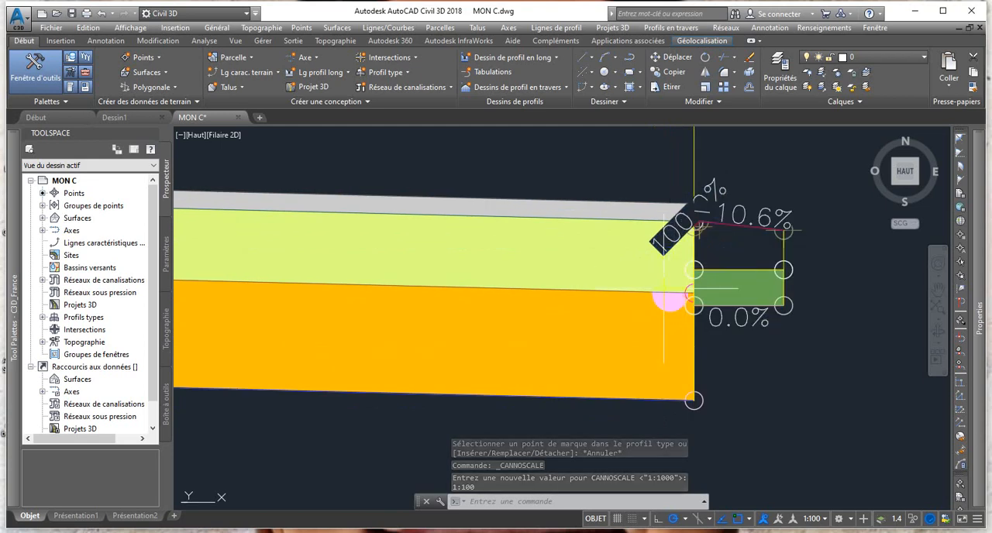
# Start inserting a BorduresTypeT kerb on the Droite side and open its choice of kerb types.
pyautogui.moveTo(15, 308)
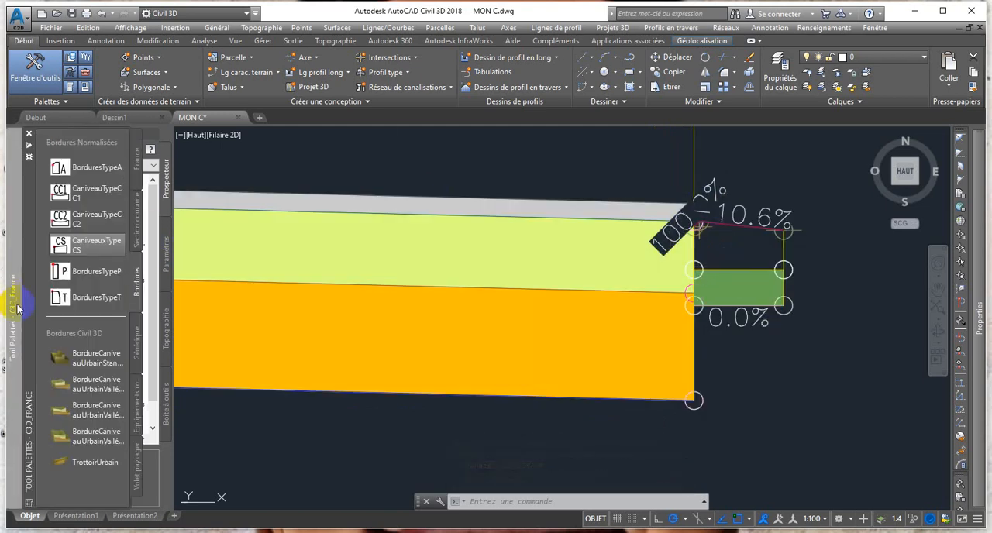
pyautogui.click(67, 305)
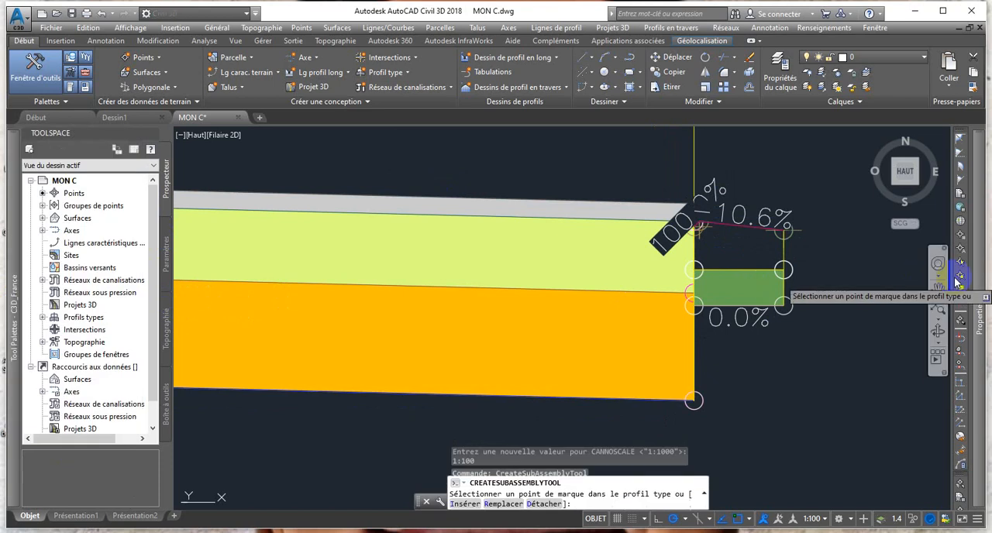
pyautogui.moveTo(975, 353)
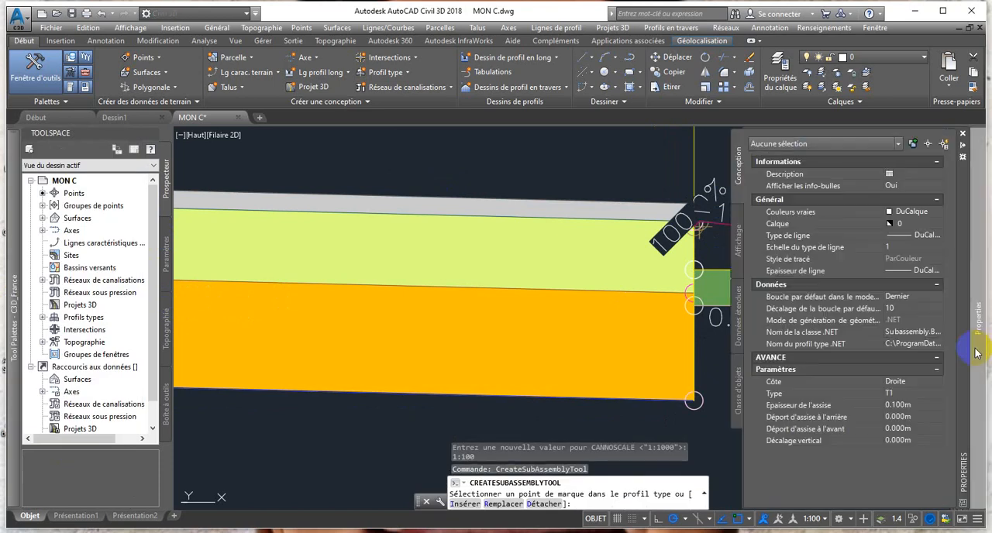
pyautogui.click(938, 394)
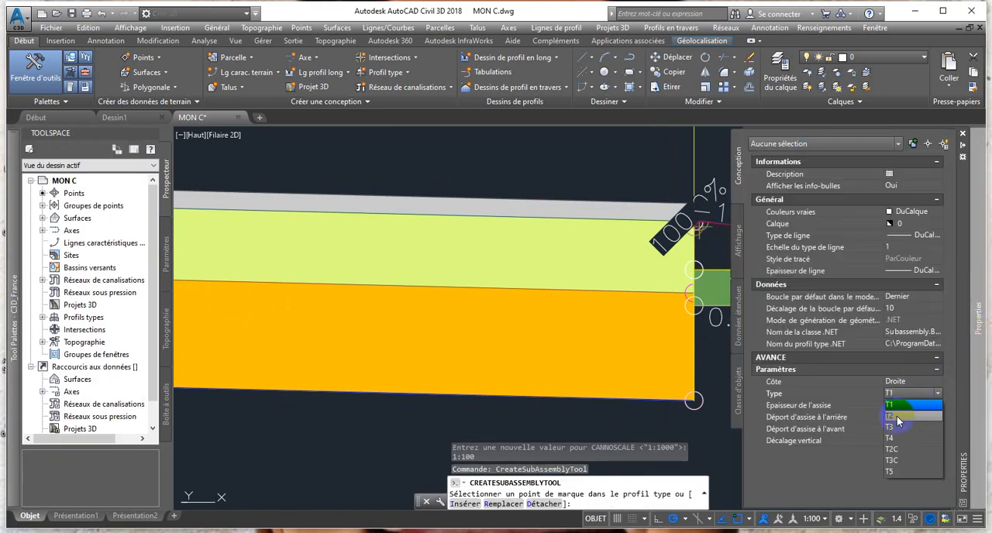
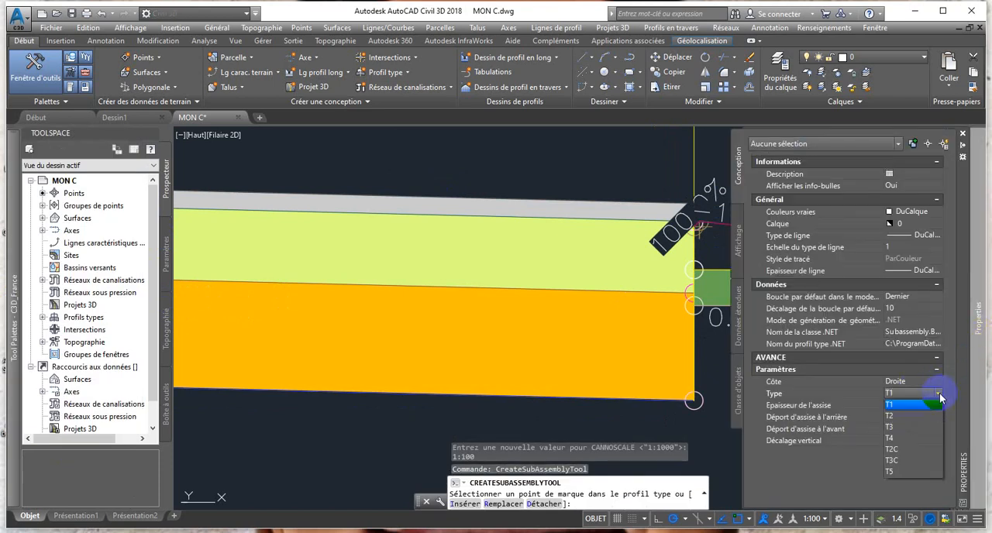
# Insert the BorduresTypeT kerb as type T2 at the outer upper marker of the right-hand gutter and end the command.
pyautogui.click(891, 417)
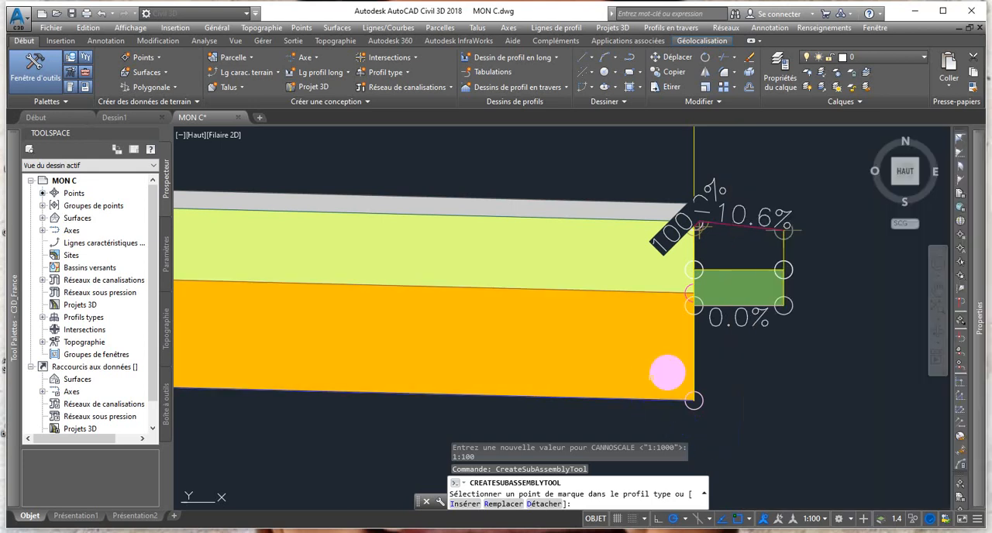
pyautogui.scroll(4, 802, 232)
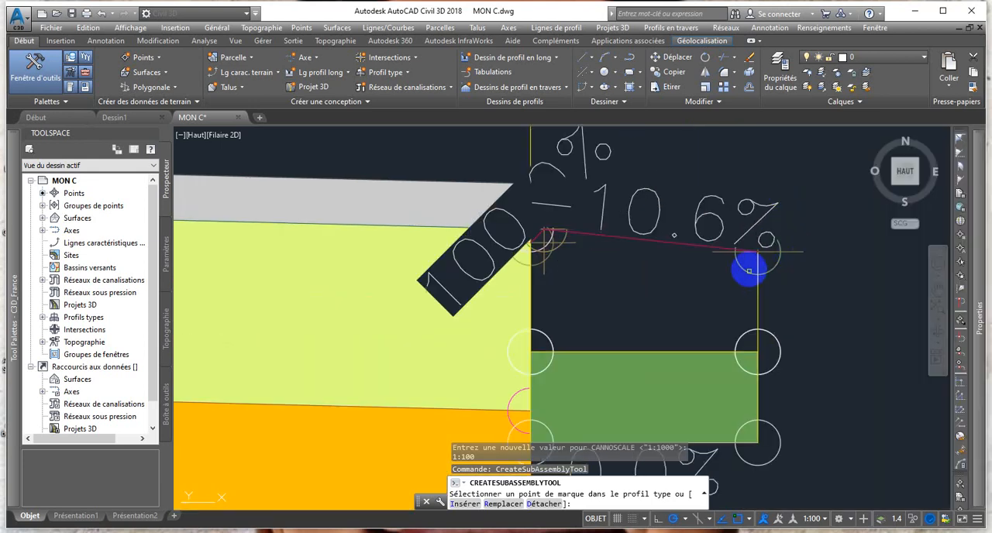
pyautogui.scroll(3, 782, 248)
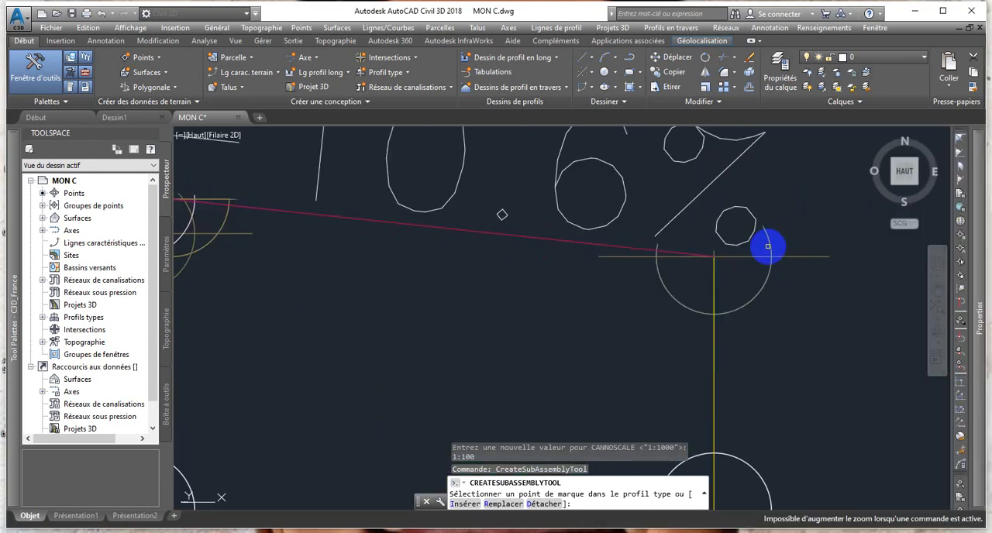
pyautogui.scroll(-5, 767, 248)
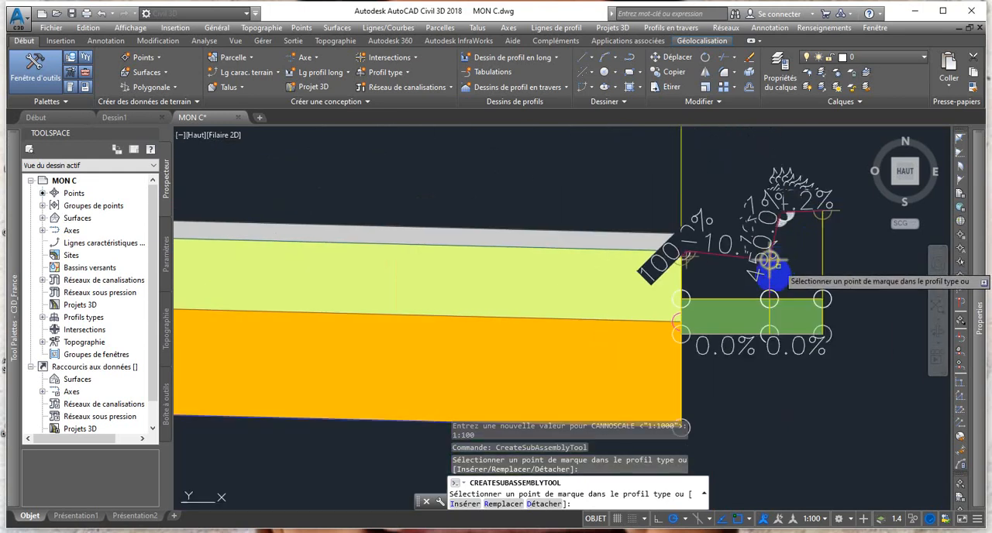
pyautogui.scroll(-3, 732, 304)
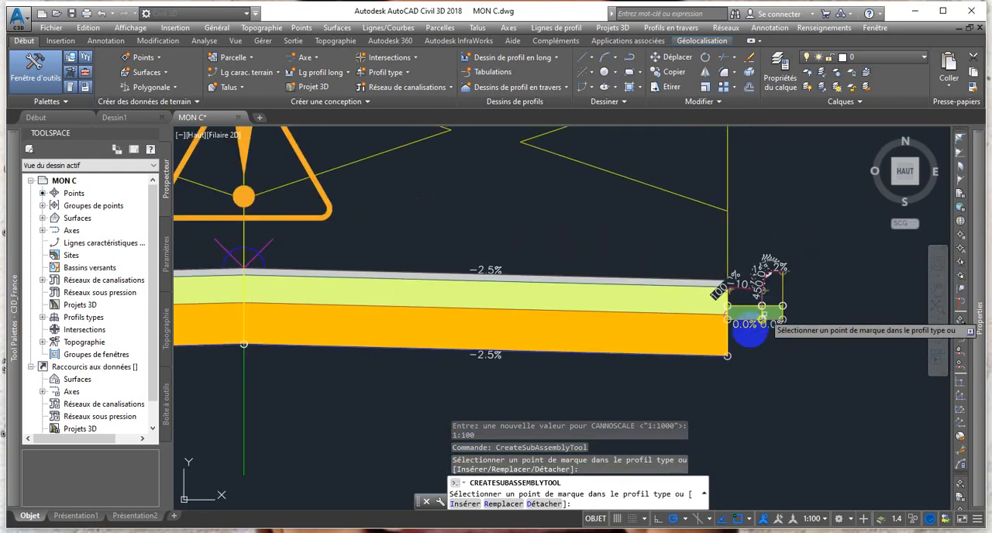
pyautogui.scroll(2, 749, 330)
pyautogui.press('Escape')
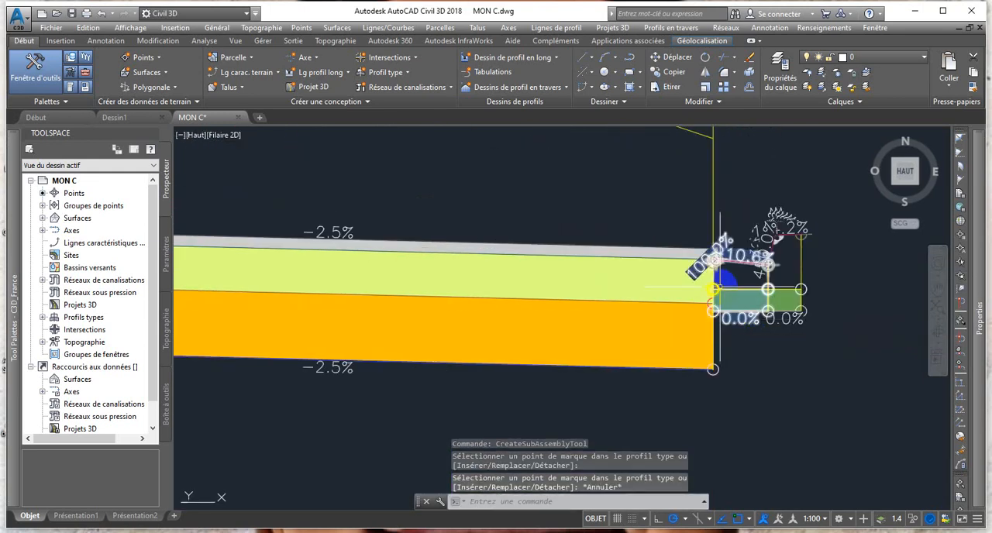
pyautogui.scroll(-1, 713, 289)
pyautogui.press('Escape')
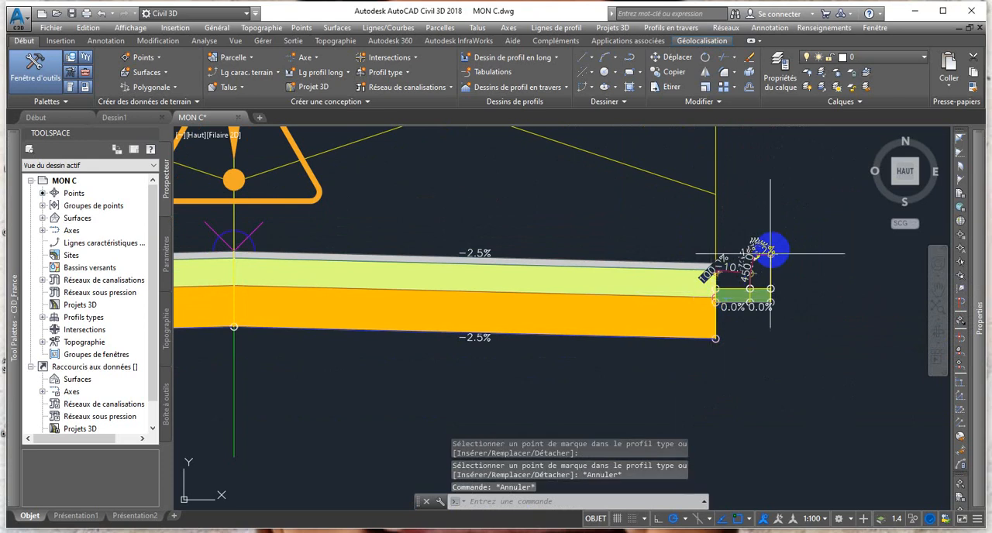
# Set the code set style of the right-hand gutter and kerb to Basic.
pyautogui.scroll(2, 746, 261)
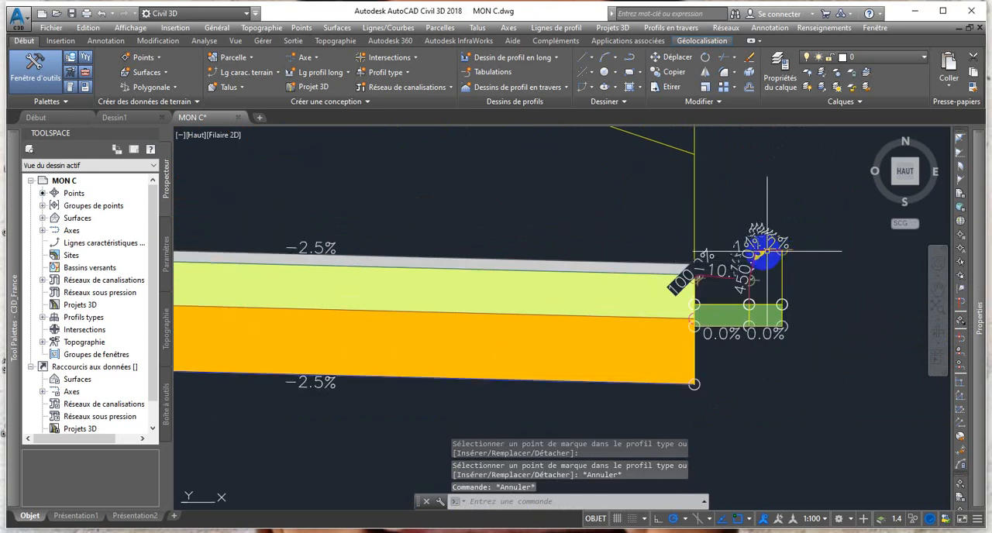
pyautogui.click(755, 268)
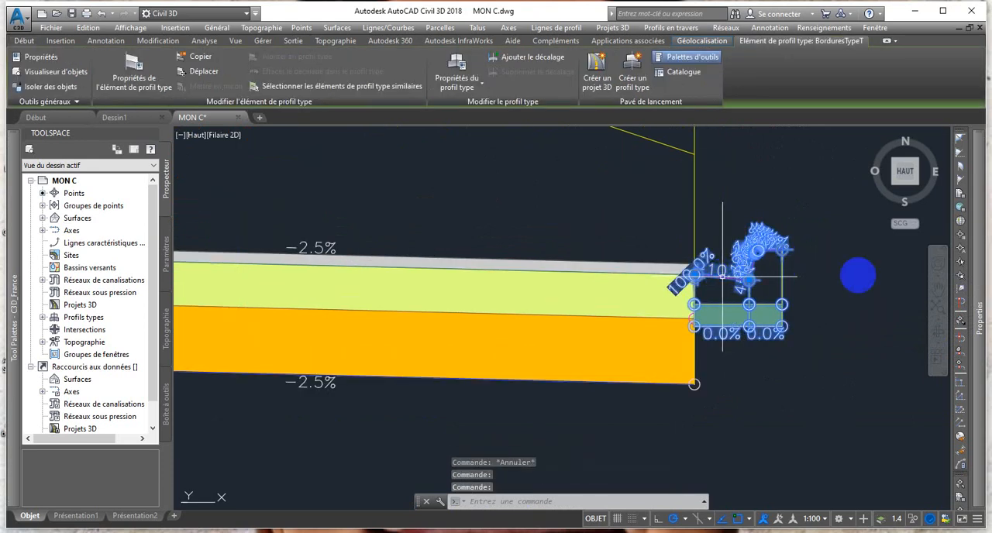
pyautogui.click(977, 334)
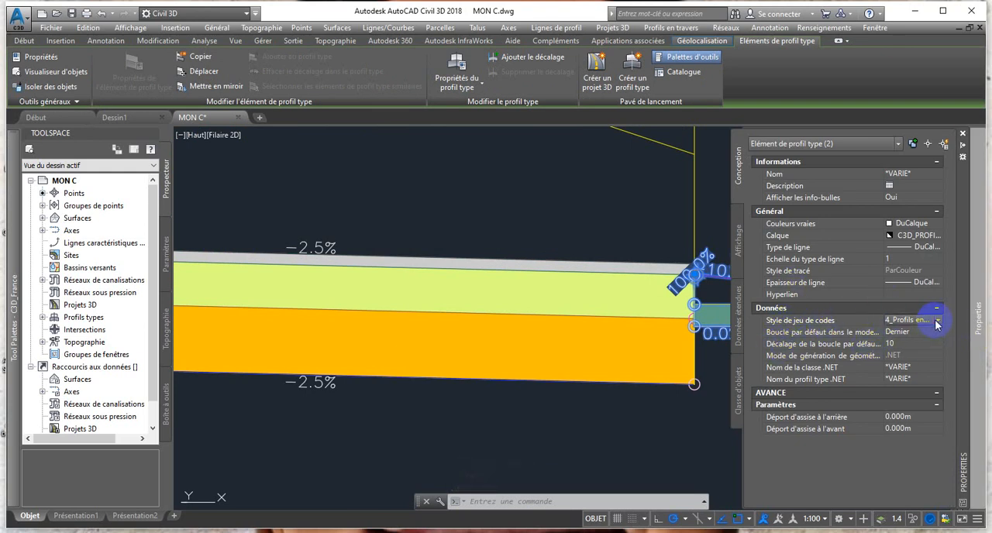
pyautogui.click(899, 332)
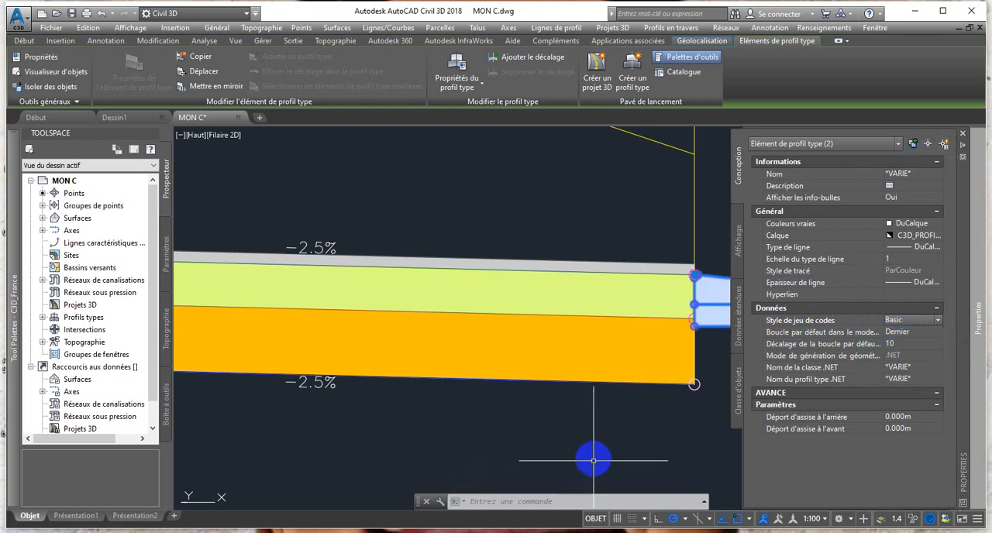
# Insert a CaniveauxTypeCS gutter with side Gauche and type CS2 at the marker under the top pavement layer on the left lane's outer edge.
pyautogui.scroll(-2, 688, 403)
pyautogui.scroll(3, 666, 403)
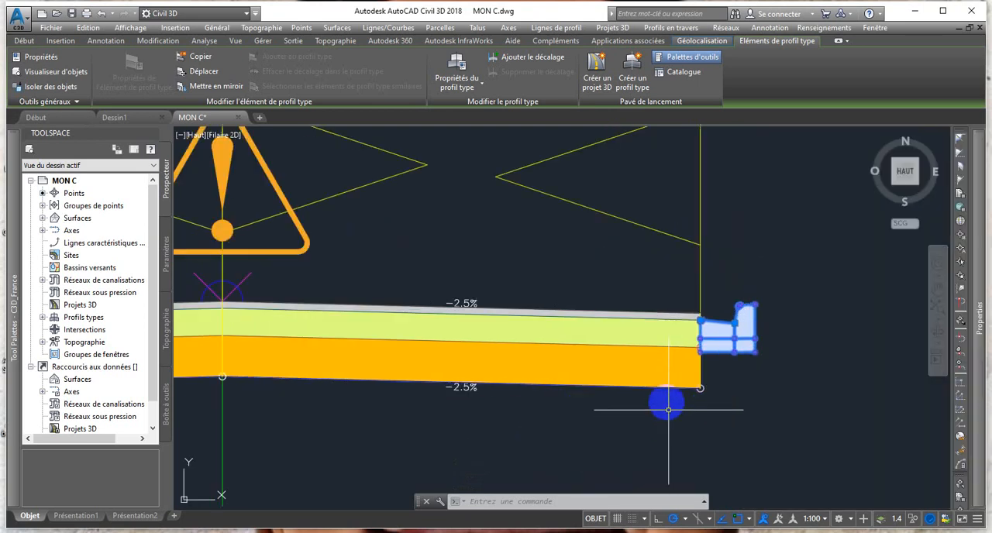
pyautogui.scroll(-3, 671, 383)
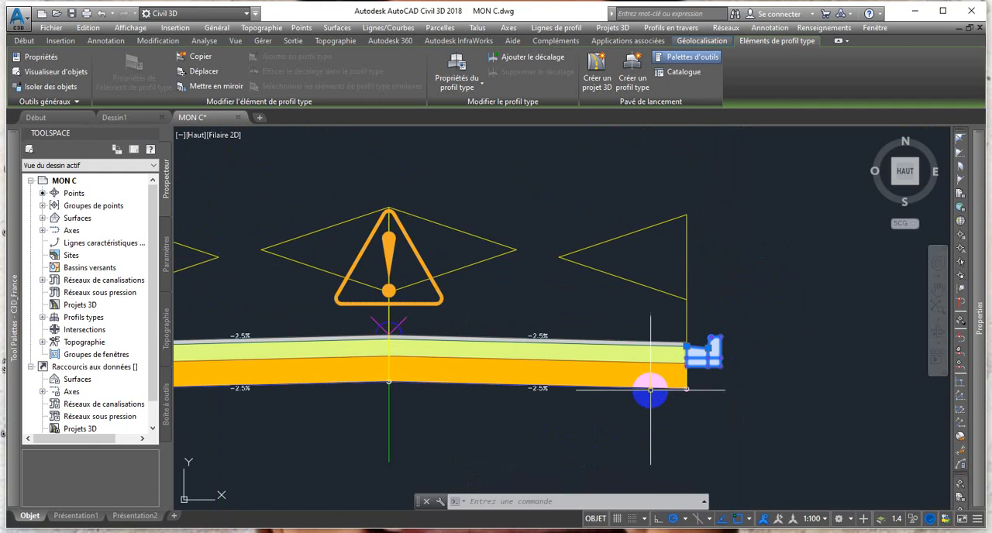
pyautogui.moveTo(649, 392); pyautogui.dragTo(757, 348, button='middle')
pyautogui.moveTo(550, 376); pyautogui.dragTo(609, 375, button='middle')
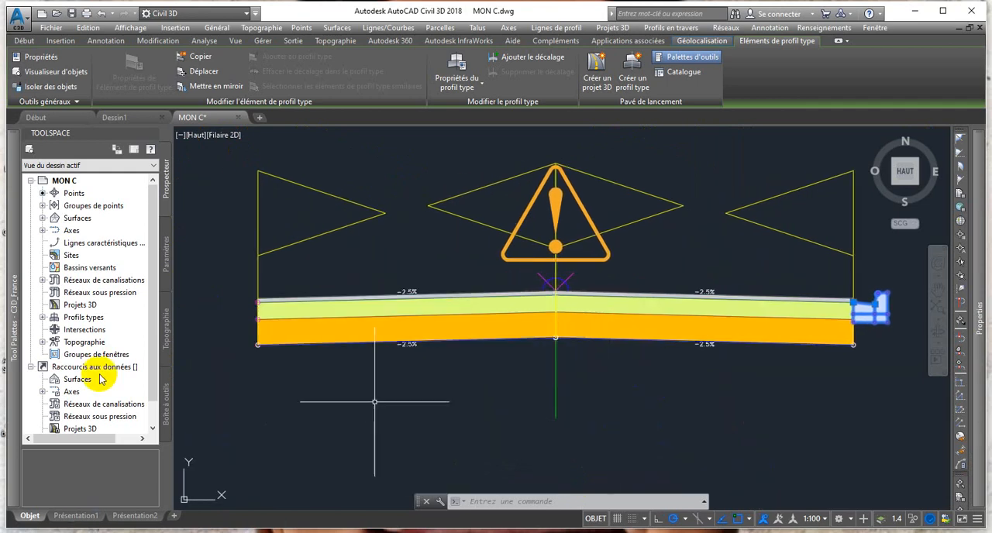
pyautogui.moveTo(14, 321)
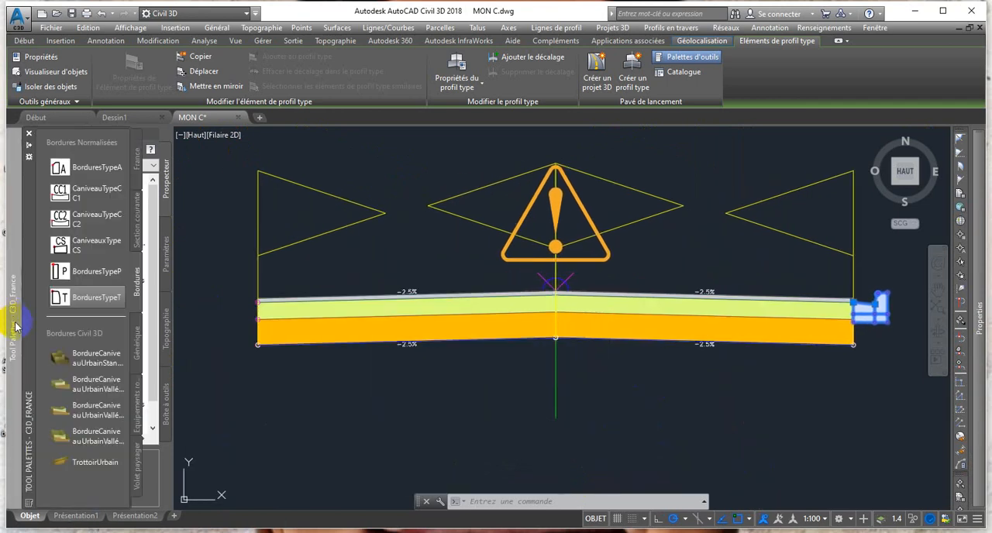
pyautogui.click(81, 244)
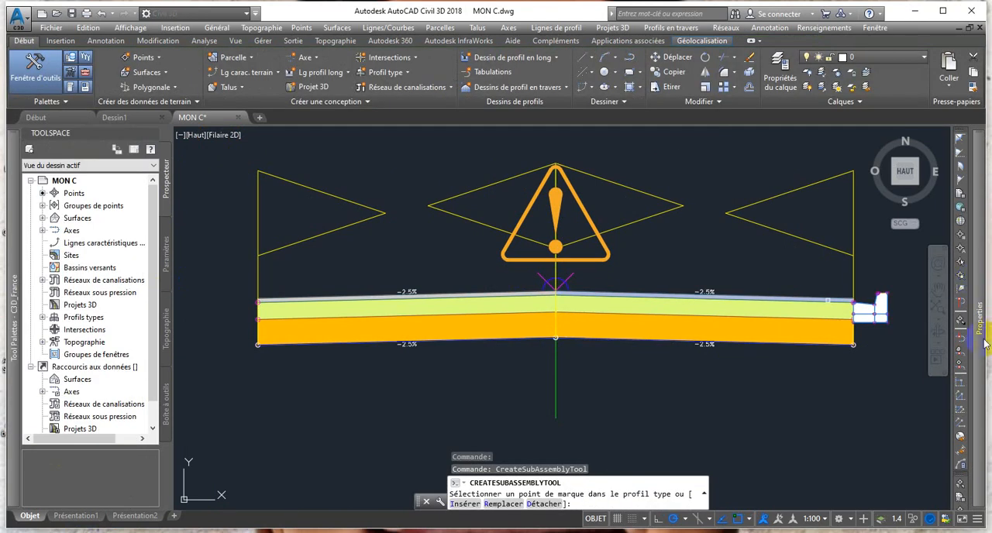
pyautogui.moveTo(985, 343)
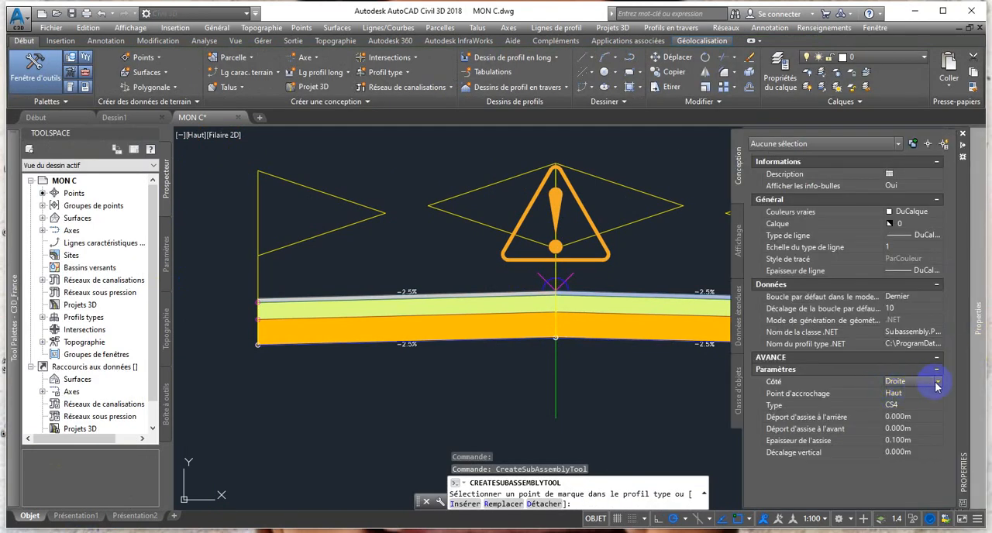
pyautogui.click(920, 404)
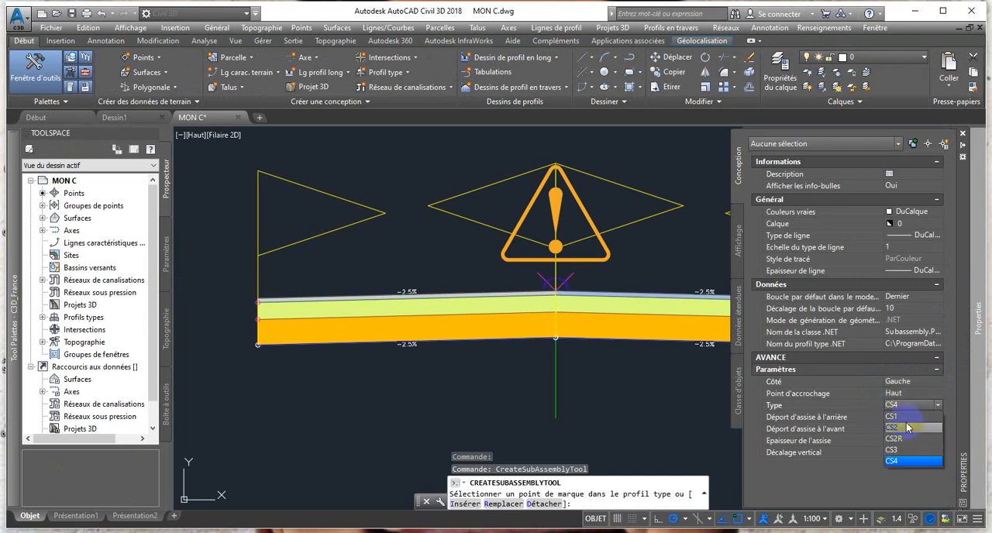
pyautogui.click(906, 427)
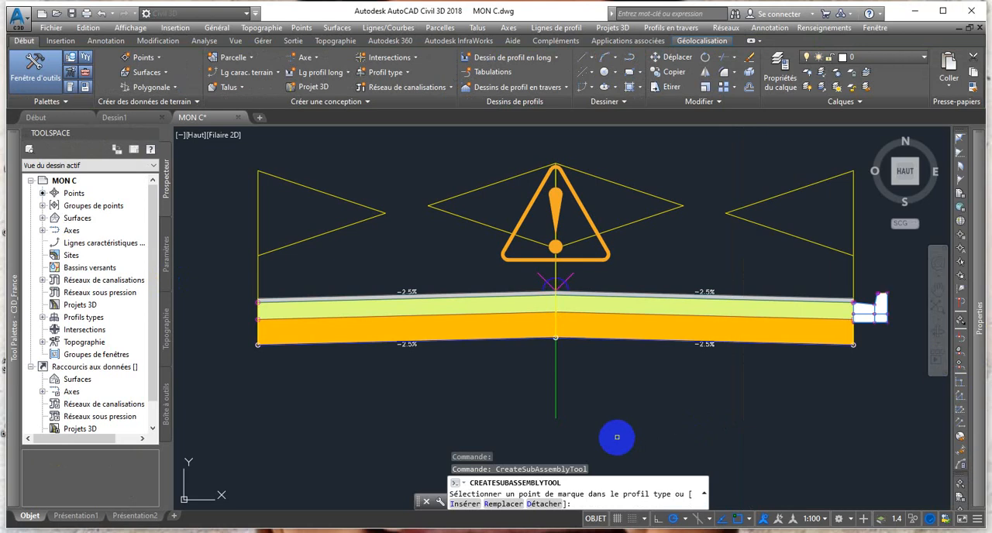
pyautogui.scroll(5, 201, 310)
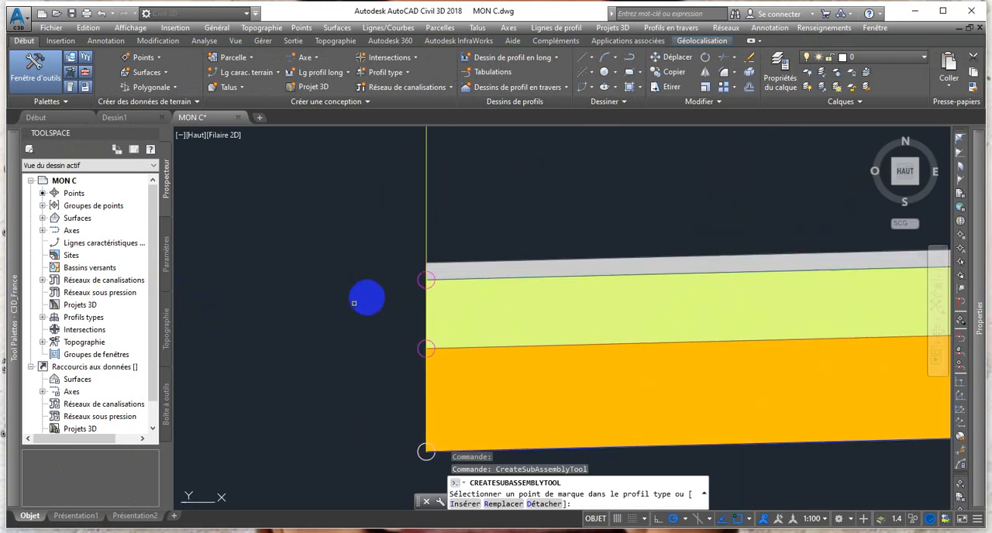
pyautogui.scroll(2, 354, 303)
pyautogui.click(453, 264)
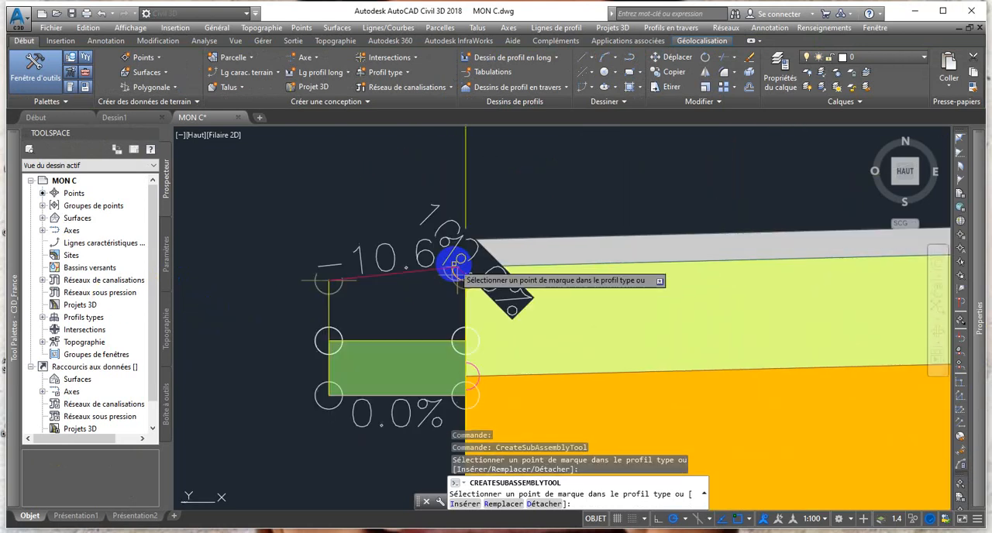
# Try a BorduresTypeT kerb of type T2 with side Droite at the left-hand gutter's outer upper marker, and undo the insertion.
pyautogui.scroll(-4, 432, 275)
pyautogui.moveTo(444, 303); pyautogui.dragTo(203, 301, button='middle')
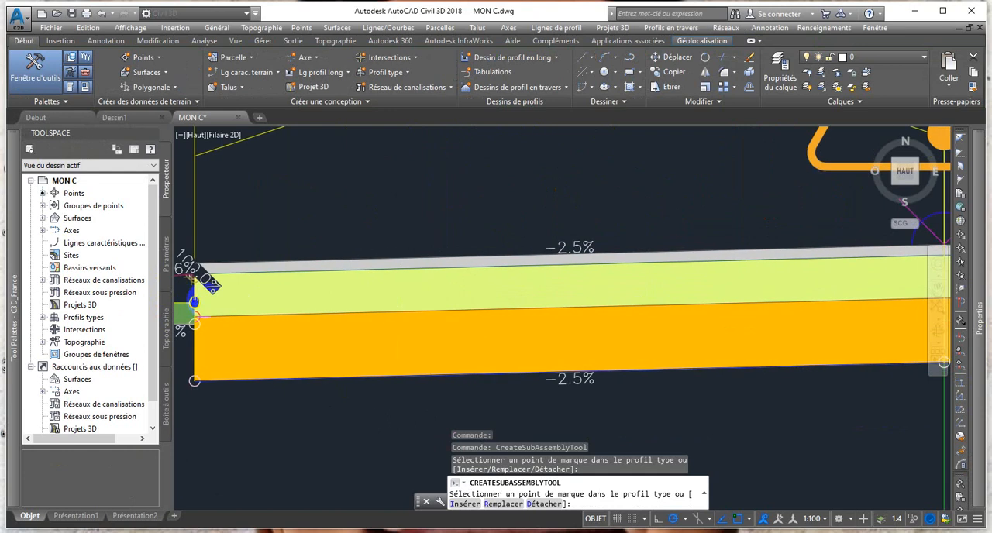
pyautogui.scroll(-1, 137, 271)
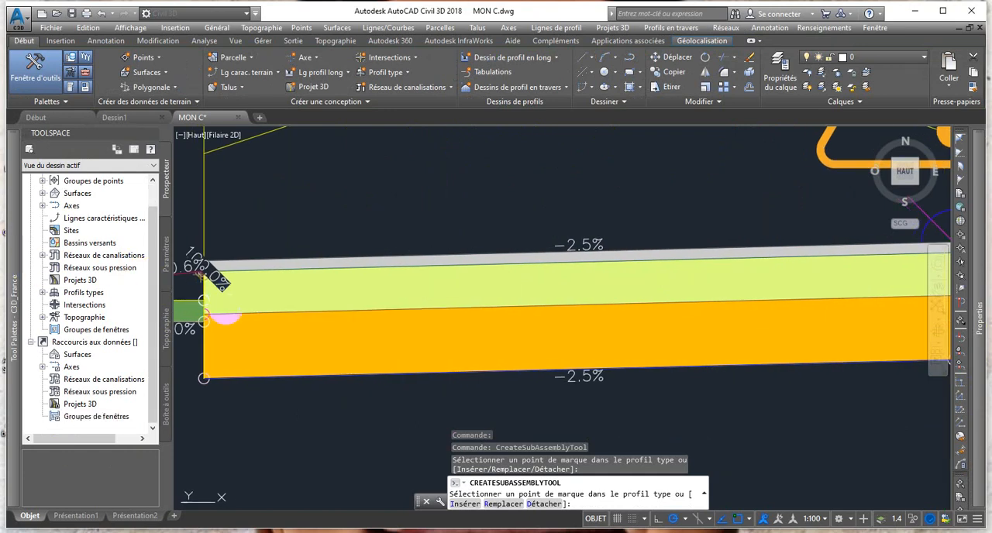
pyautogui.scroll(-3, 203, 275)
pyautogui.moveTo(24, 280)
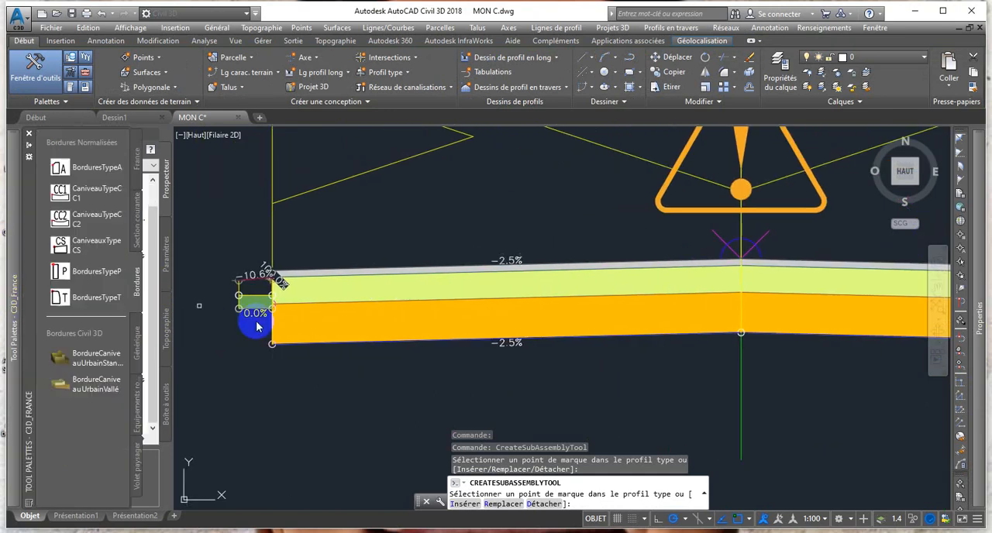
pyautogui.scroll(2, 258, 326)
pyautogui.moveTo(14, 333)
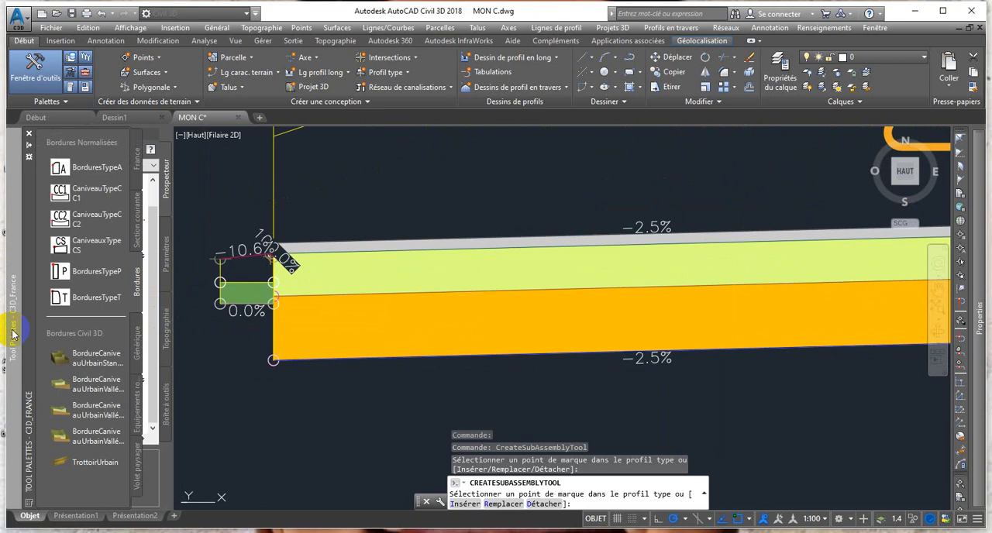
pyautogui.click(102, 300)
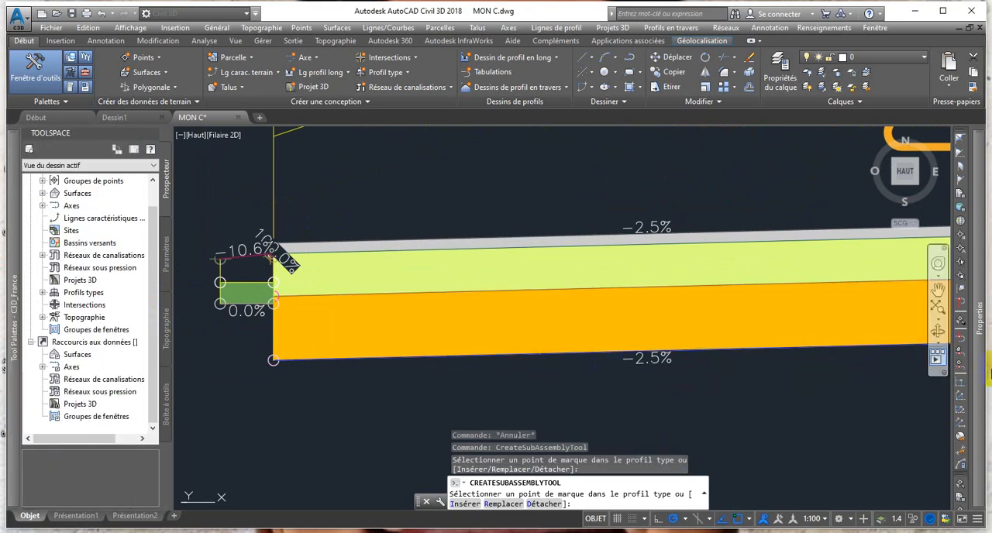
pyautogui.moveTo(979, 353)
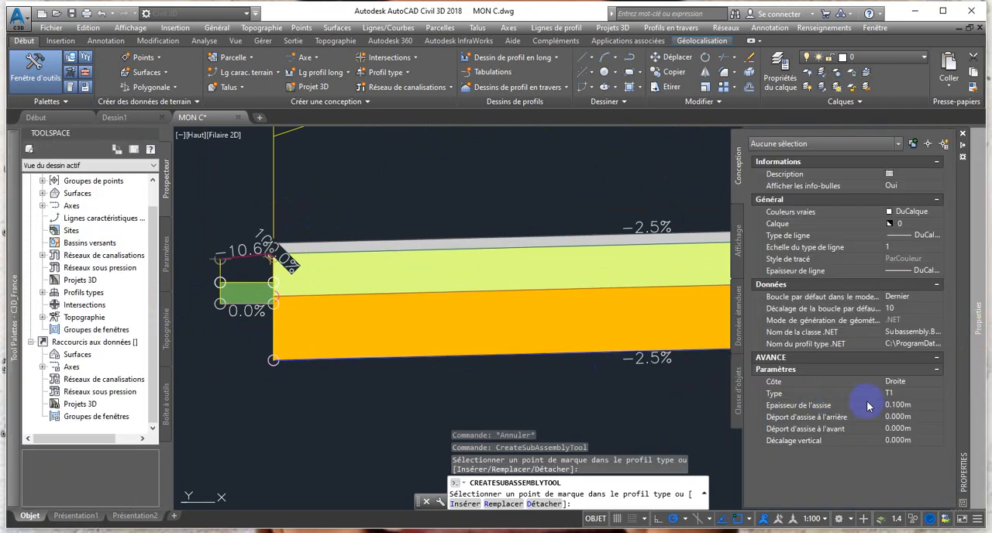
pyautogui.click(936, 394)
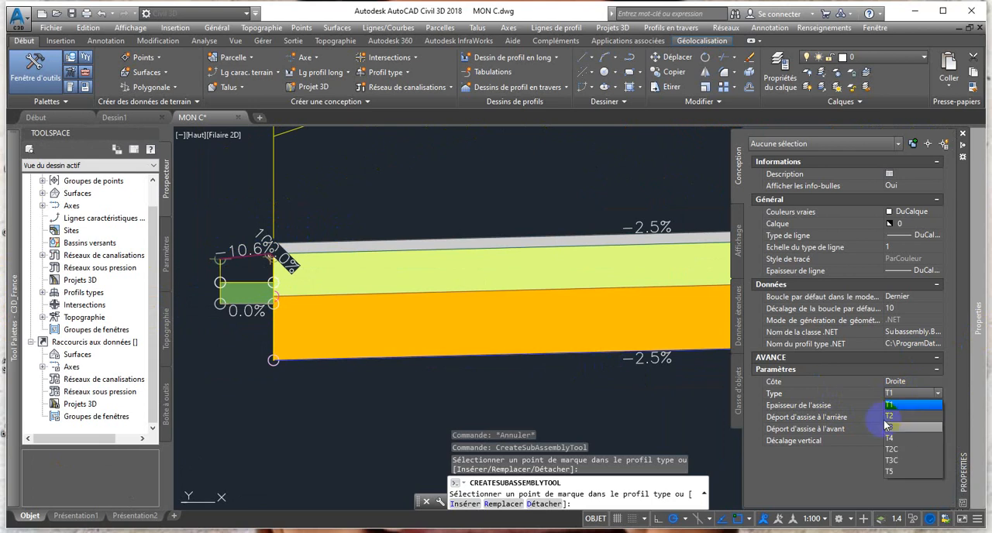
pyautogui.click(890, 417)
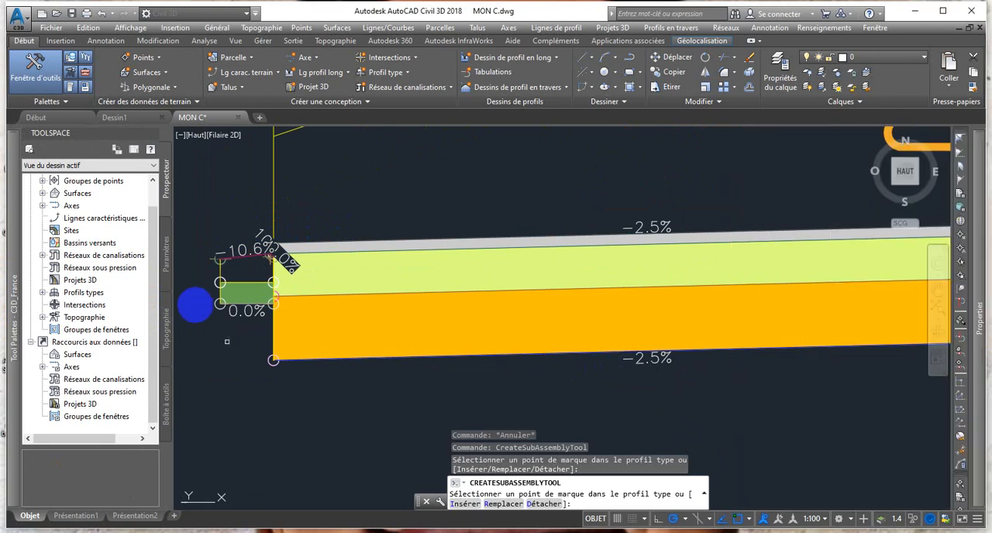
pyautogui.scroll(4, 197, 251)
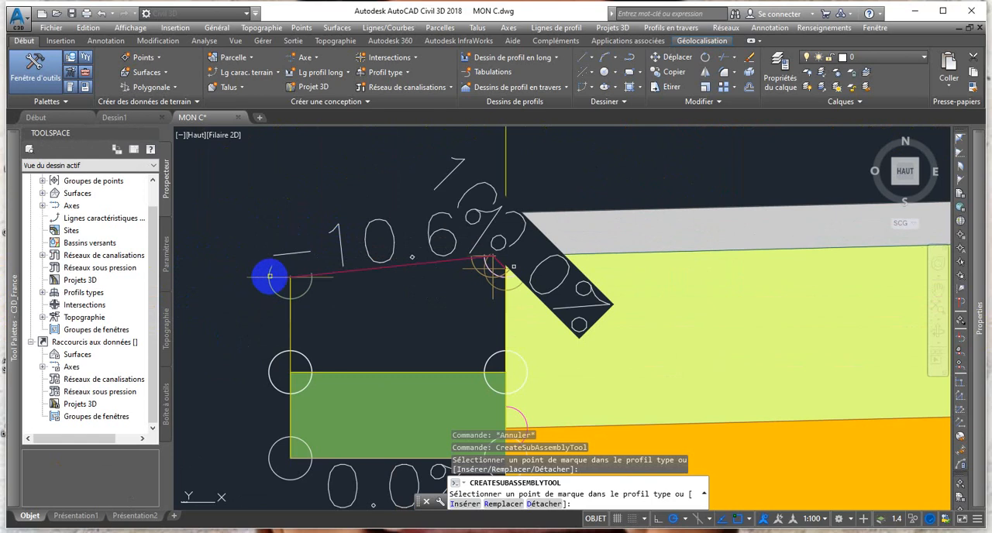
pyautogui.scroll(-3, 289, 276)
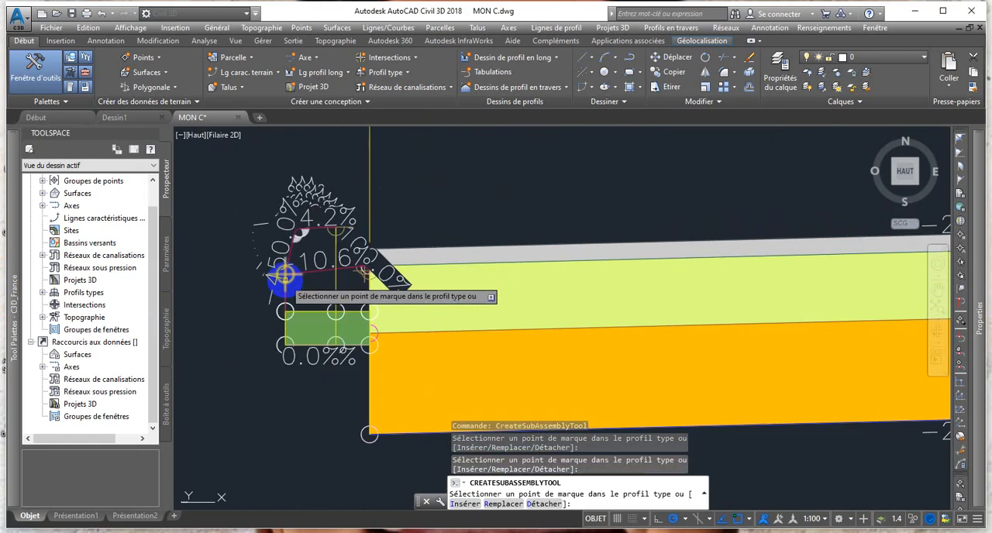
pyautogui.scroll(-2, 297, 280)
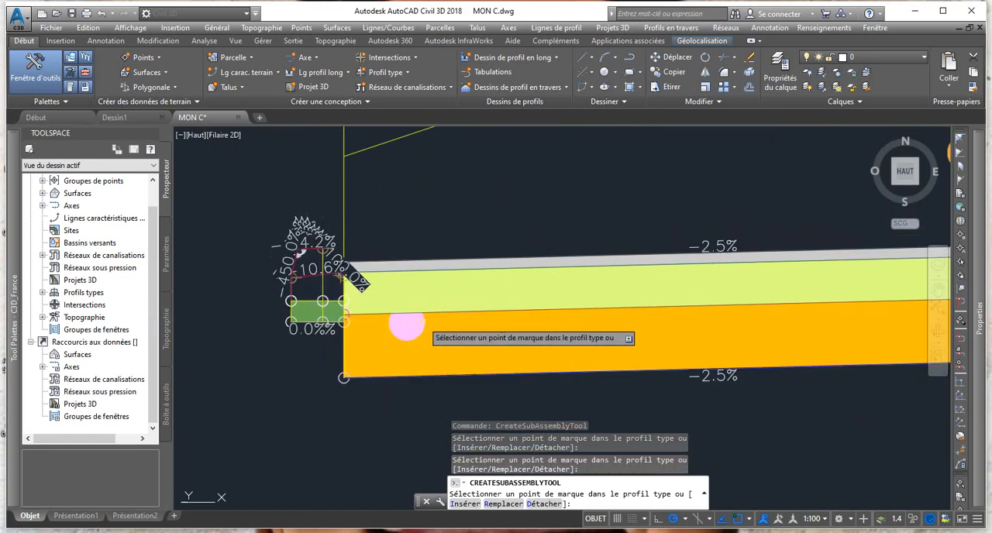
pyautogui.moveTo(353, 323); pyautogui.dragTo(258, 320, button='middle')
pyautogui.scroll(-2, 258, 320)
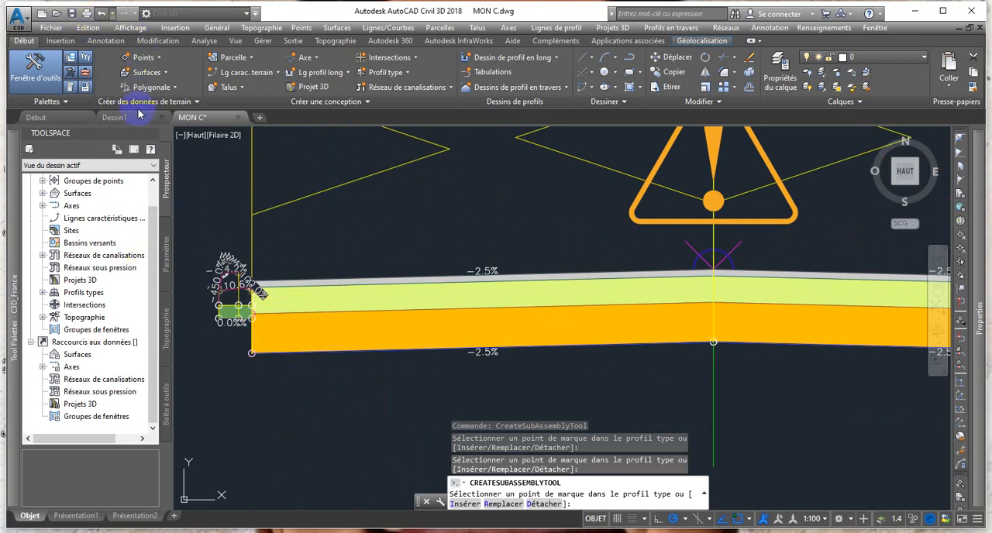
pyautogui.hotkey('ctrl', 'z')
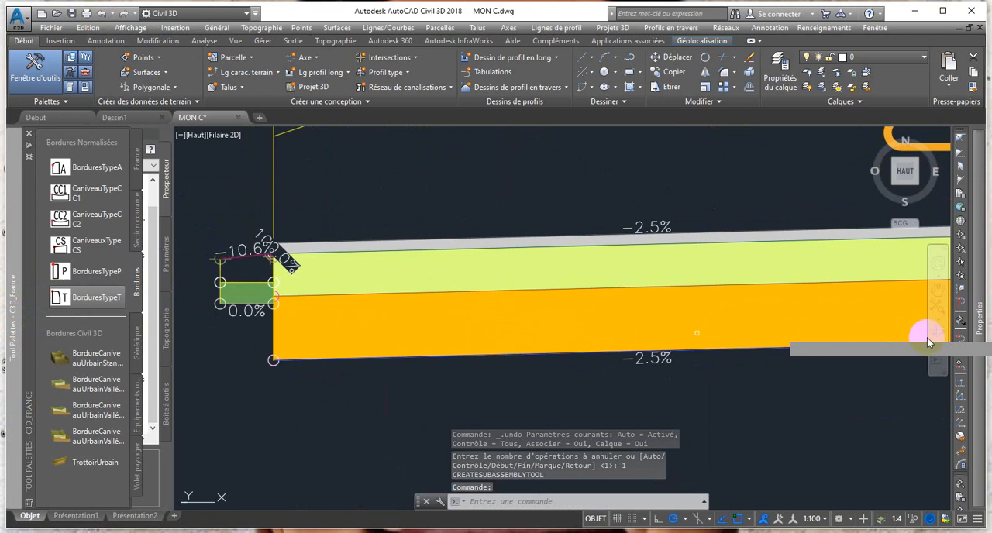
# Insert a BorduresTypeT kerb with side Gauche and type T2 at the left-hand gutter's outer upper marker and end the command.
pyautogui.moveTo(981, 330)
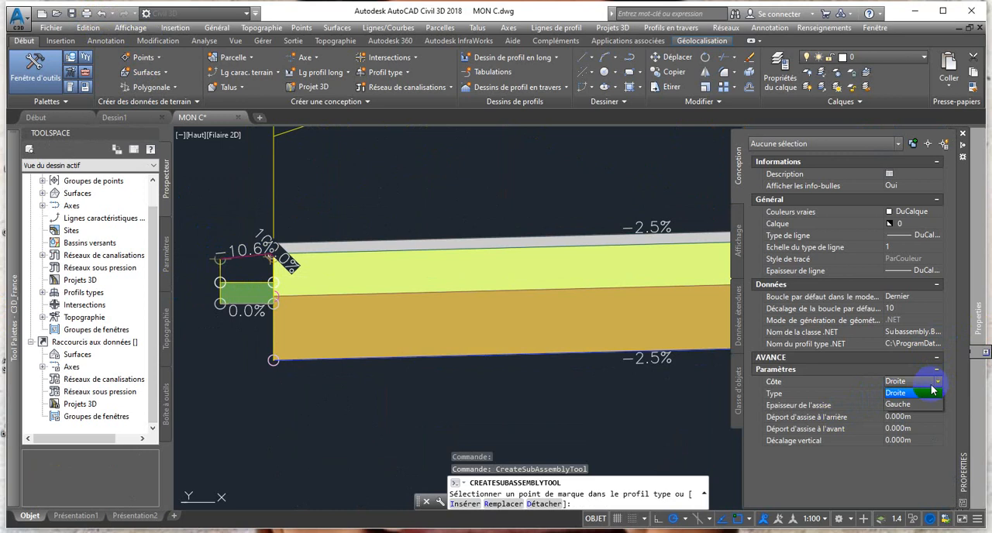
pyautogui.click(912, 404)
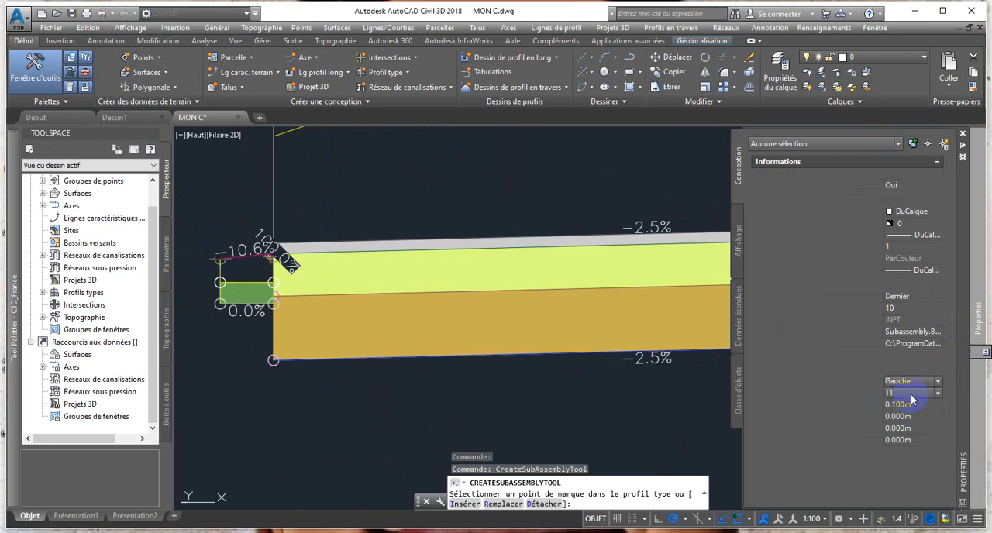
pyautogui.click(941, 396)
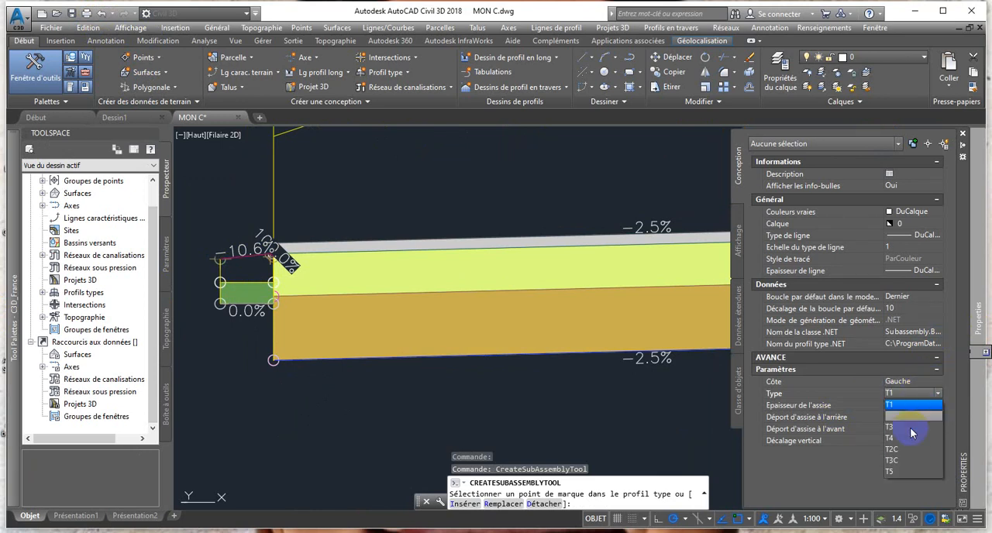
pyautogui.click(904, 418)
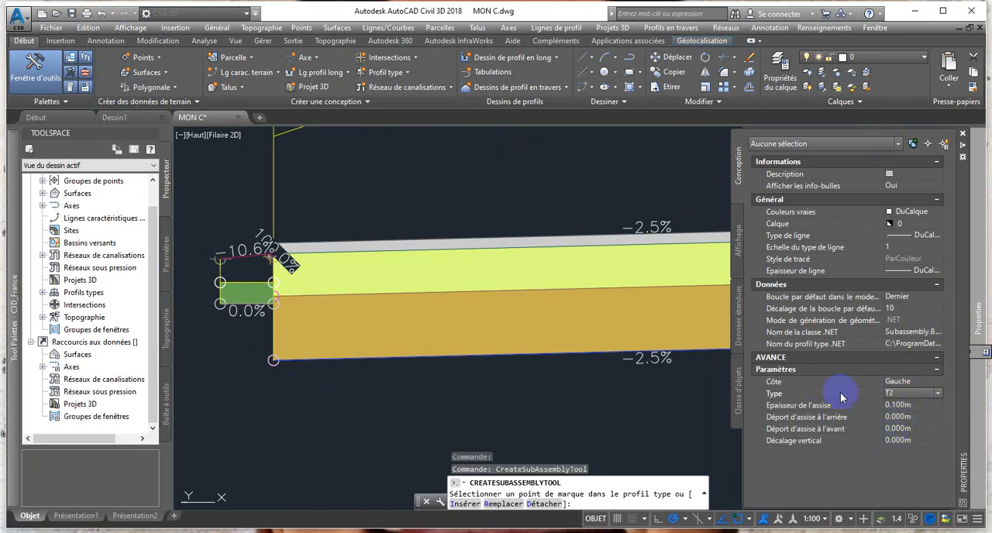
pyautogui.scroll(2, 206, 263)
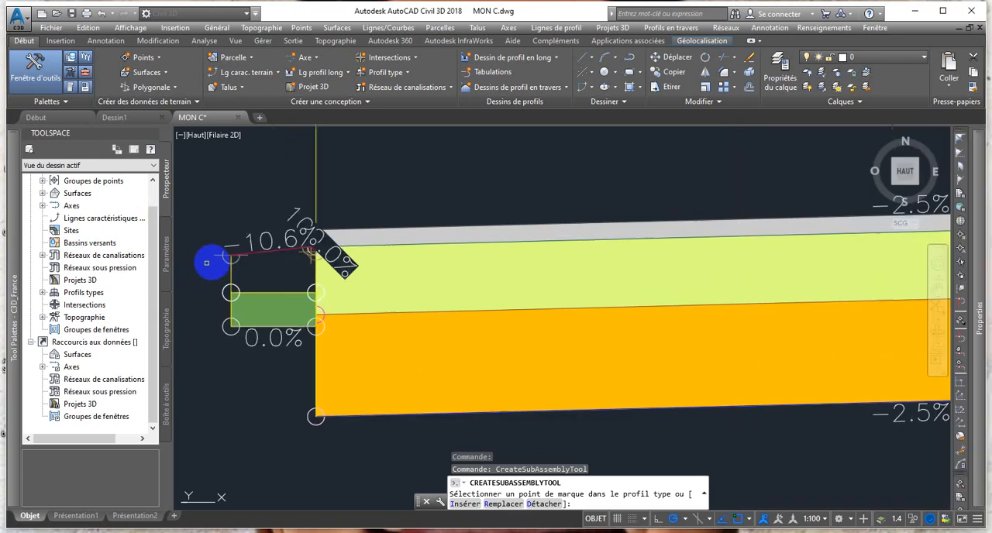
pyautogui.scroll(2, 214, 262)
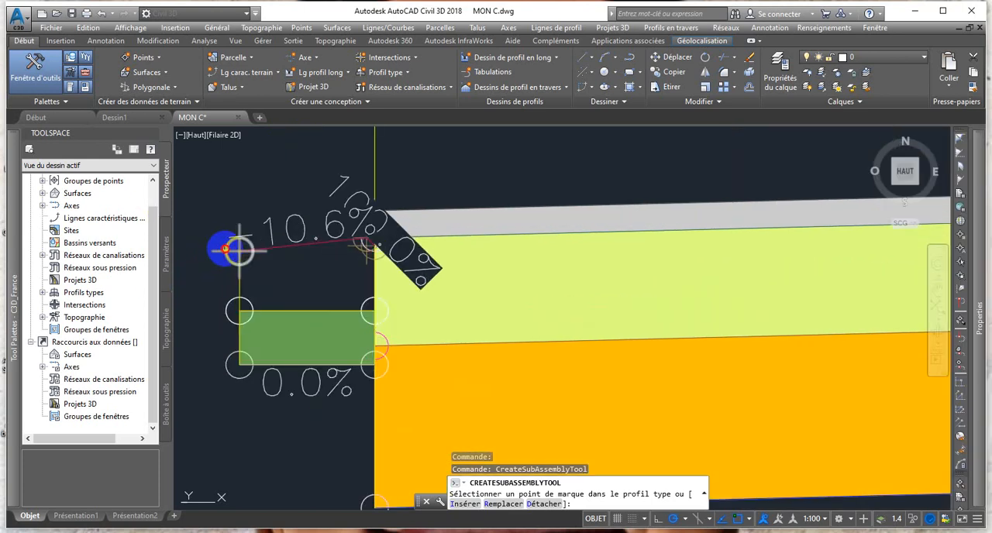
pyautogui.scroll(-7, 232, 256)
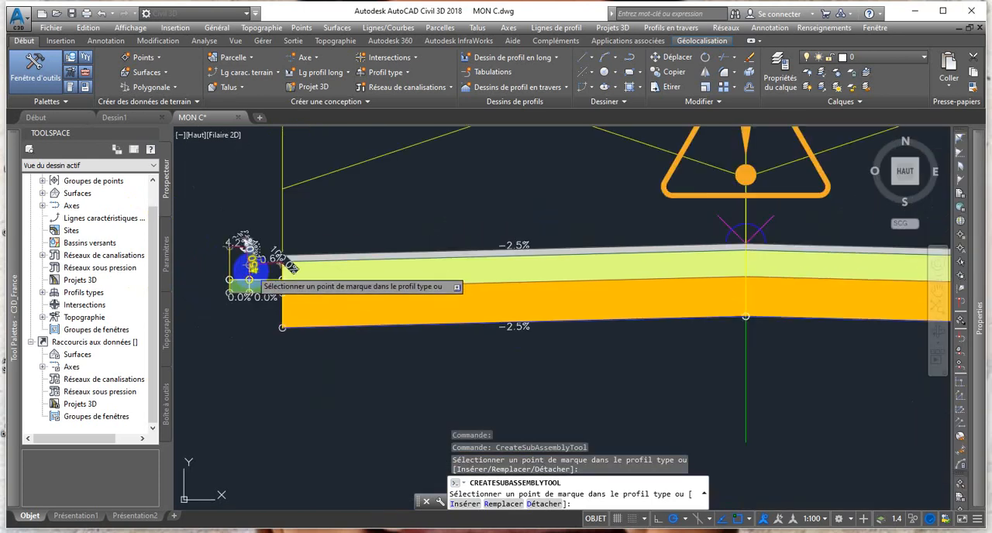
pyautogui.scroll(-4, 252, 275)
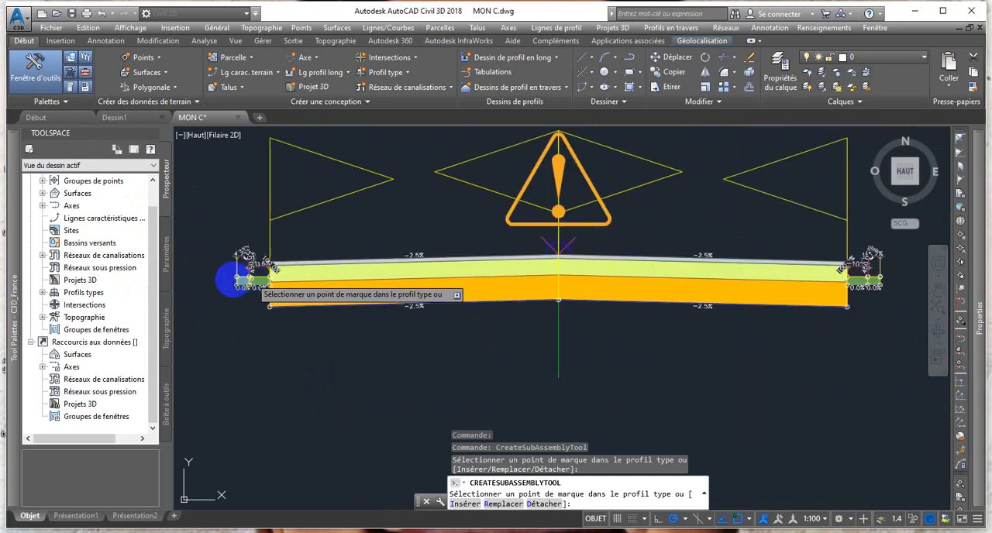
pyautogui.press('Escape')
# Set the code set style of the gutters and kerbs on both sides of the assembly to Basic and clear the selection.
pyautogui.moveTo(337, 275); pyautogui.dragTo(385, 275, button='middle')
pyautogui.scroll(2, 403, 276)
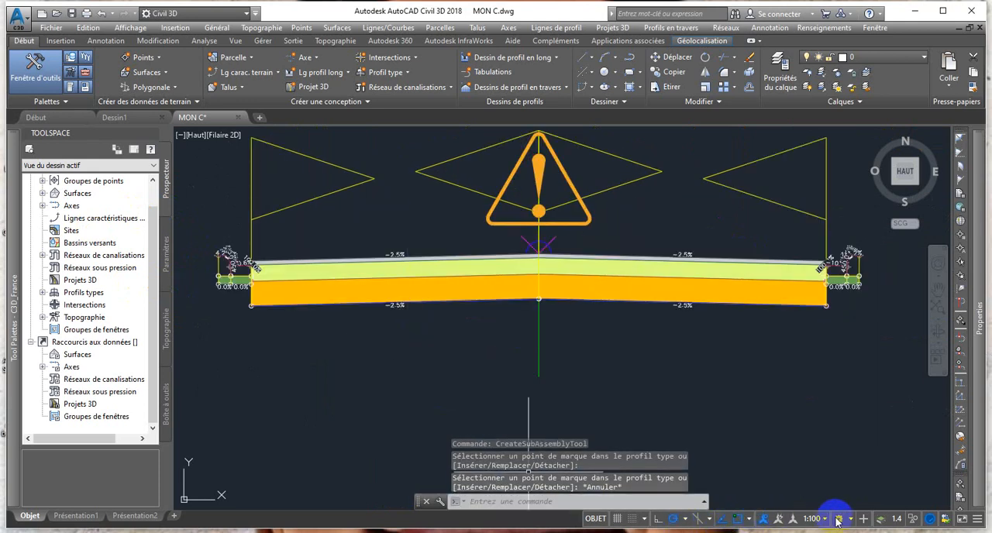
pyautogui.scroll(2, 320, 303)
pyautogui.scroll(-2, 266, 295)
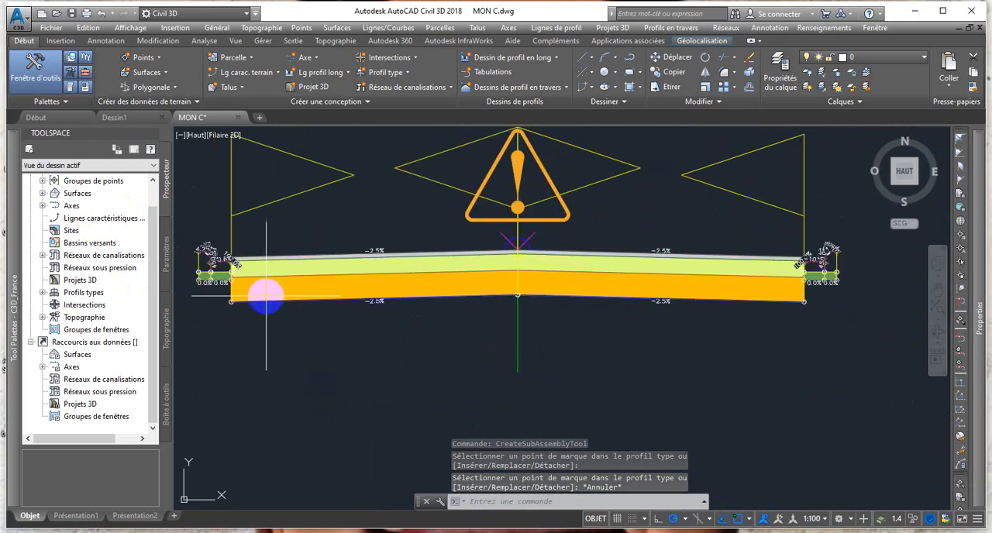
pyautogui.moveTo(226, 260); pyautogui.dragTo(252, 262, button='middle')
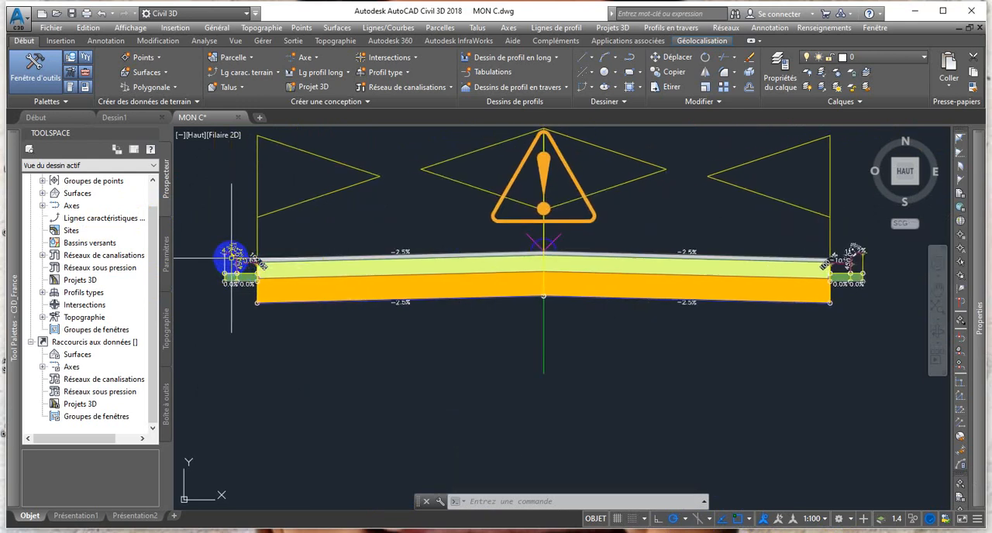
pyautogui.press('Escape')
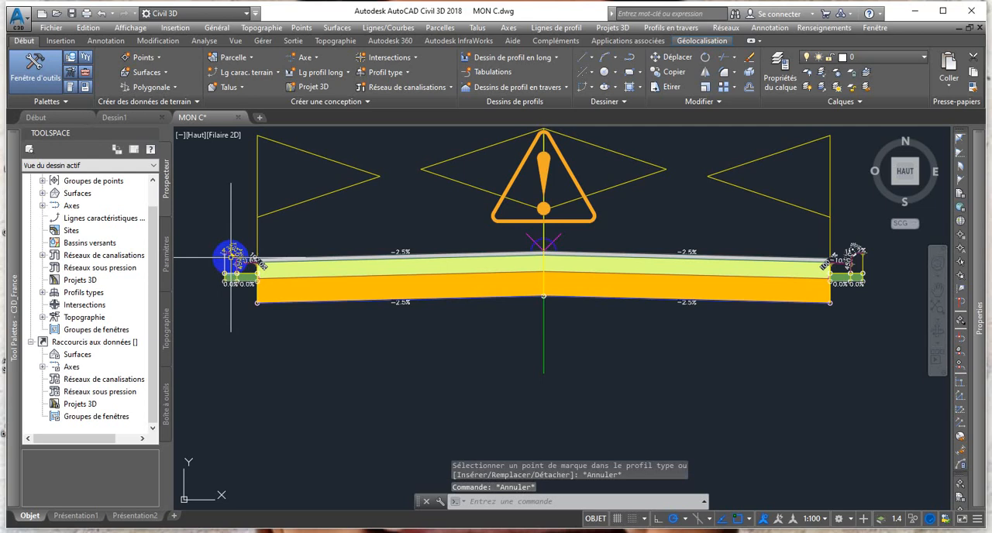
pyautogui.click(234, 256)
pyautogui.scroll(3, 237, 252)
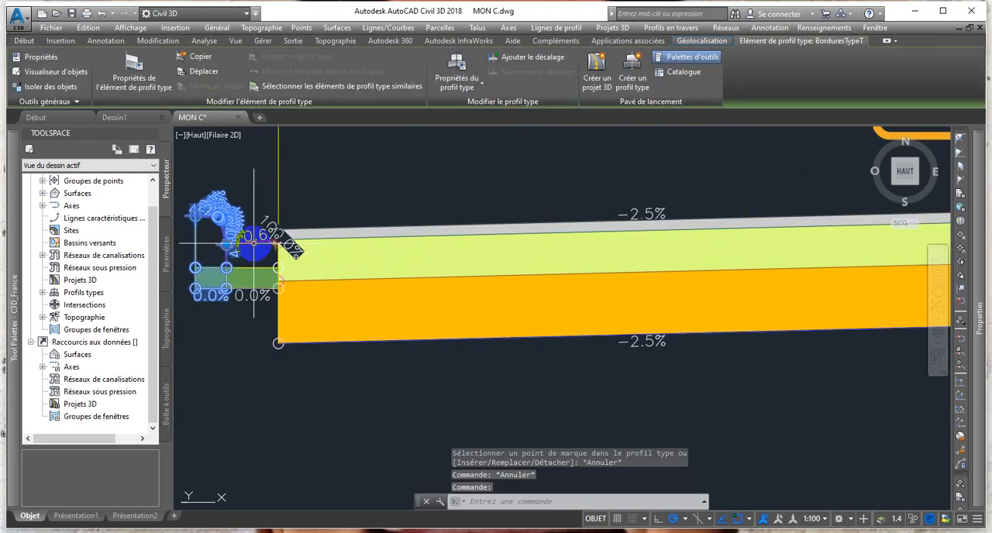
pyautogui.click(249, 249)
pyautogui.scroll(-5, 261, 254)
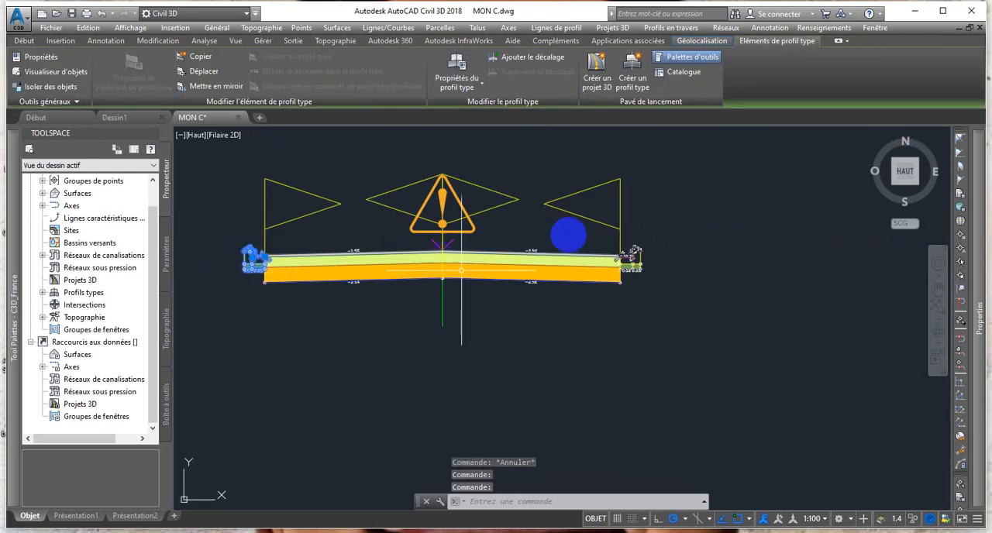
pyautogui.scroll(2, 636, 242)
pyautogui.scroll(4, 642, 271)
pyautogui.click(597, 285)
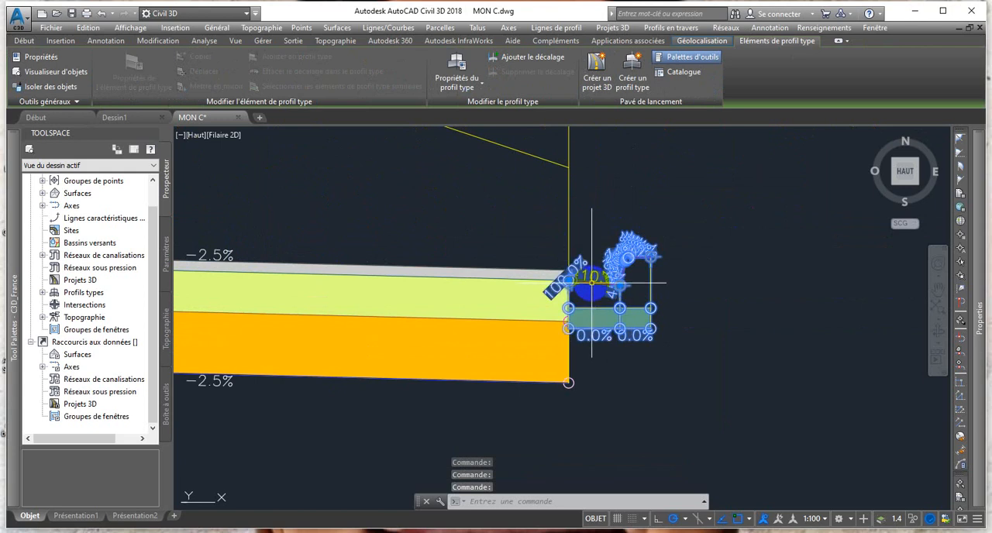
pyautogui.scroll(-5, 593, 285)
pyautogui.scroll(2, 433, 292)
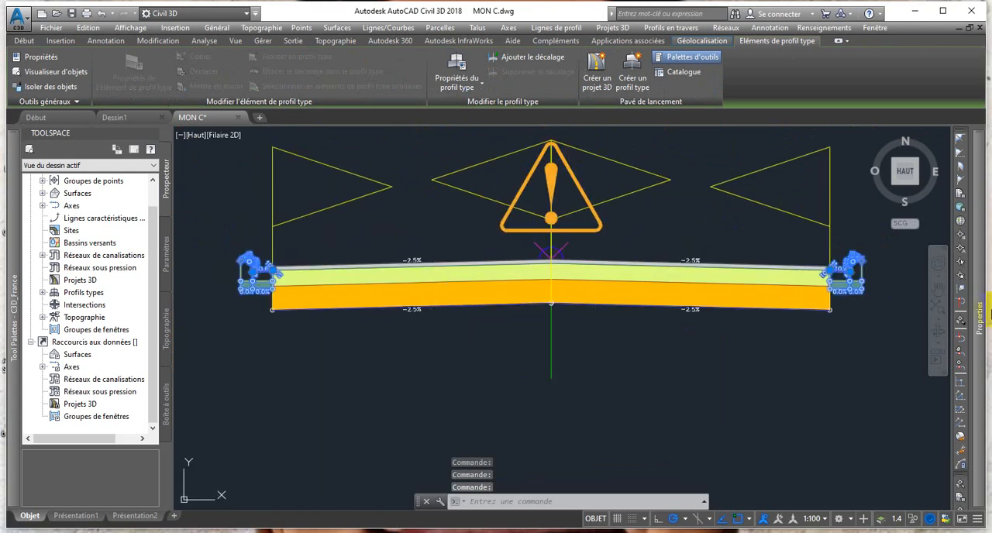
pyautogui.moveTo(975, 313)
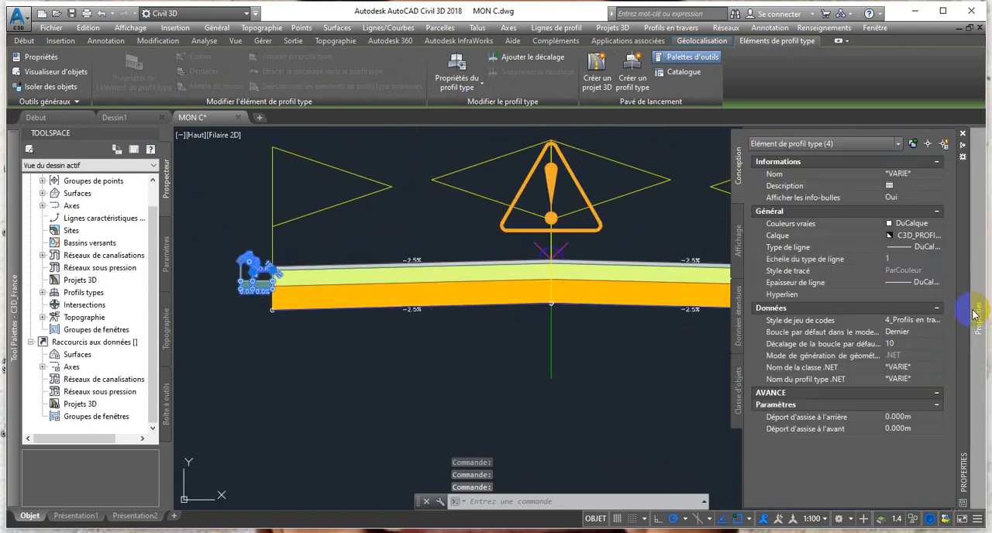
pyautogui.click(928, 324)
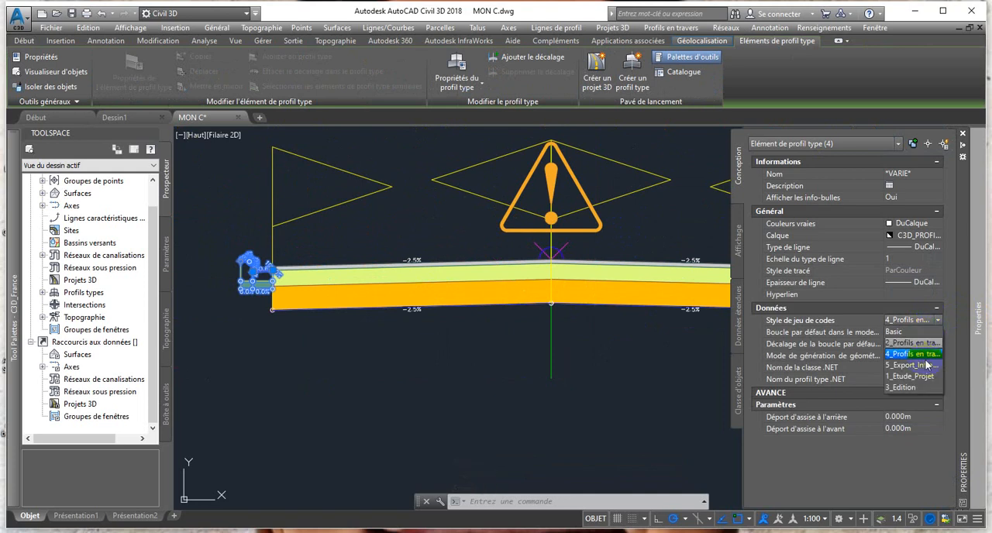
pyautogui.click(914, 334)
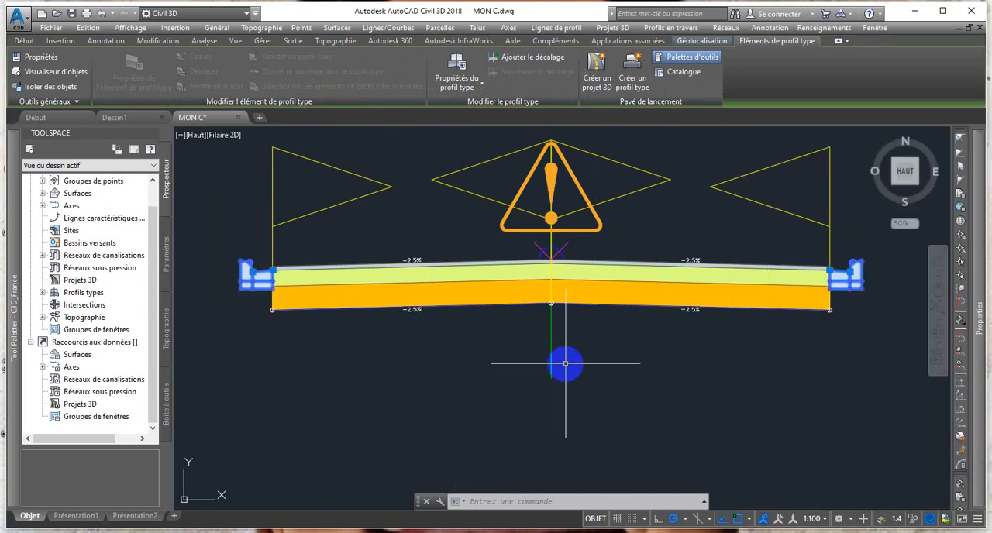
pyautogui.press('Escape')
pyautogui.scroll(2, 688, 222)
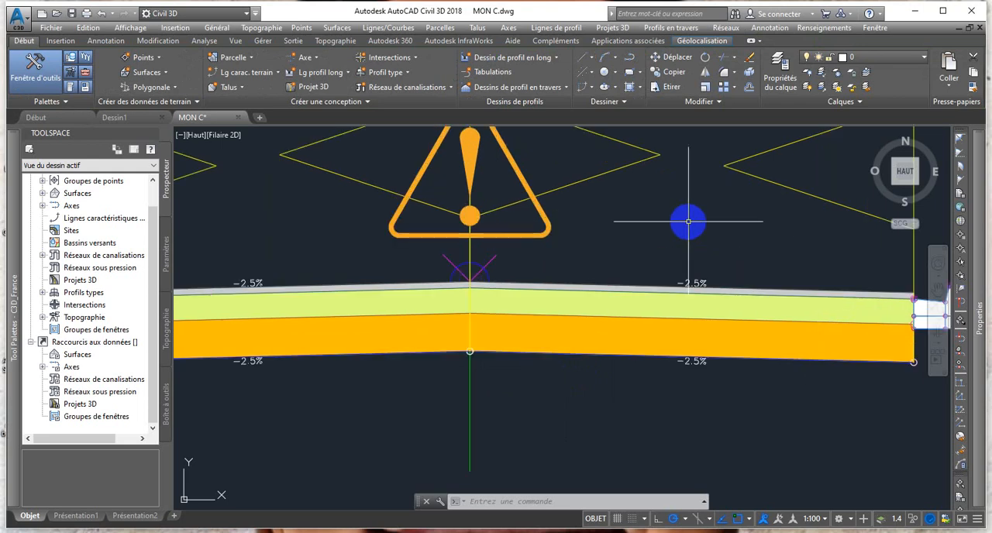
pyautogui.scroll(-2, 688, 222)
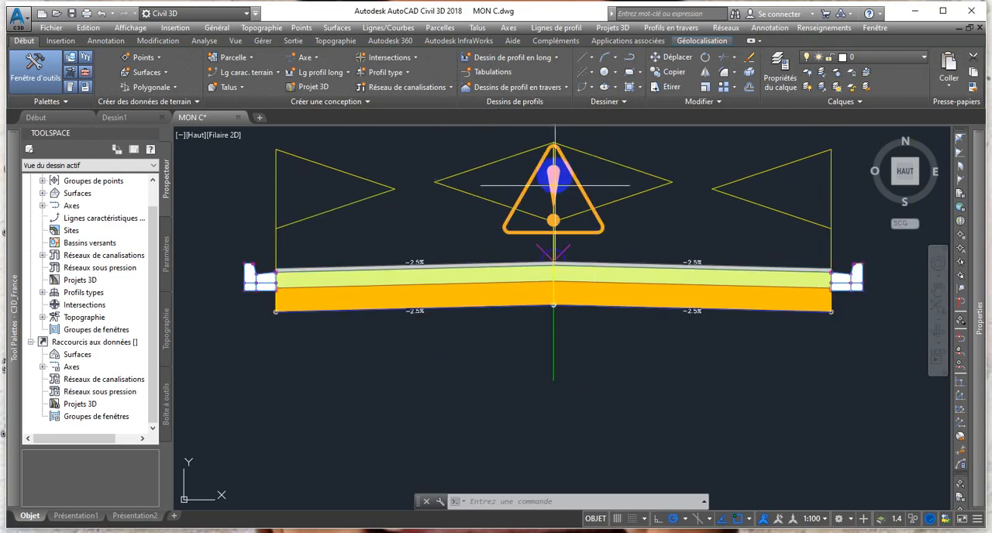
pyautogui.moveTo(555, 177); pyautogui.dragTo(560, 221, button='middle')
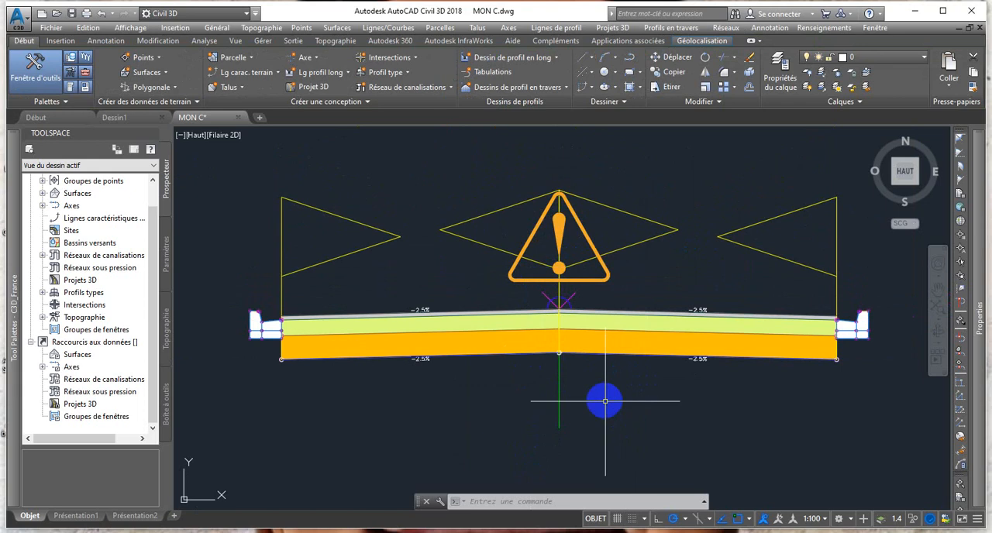
pyautogui.click(669, 518)
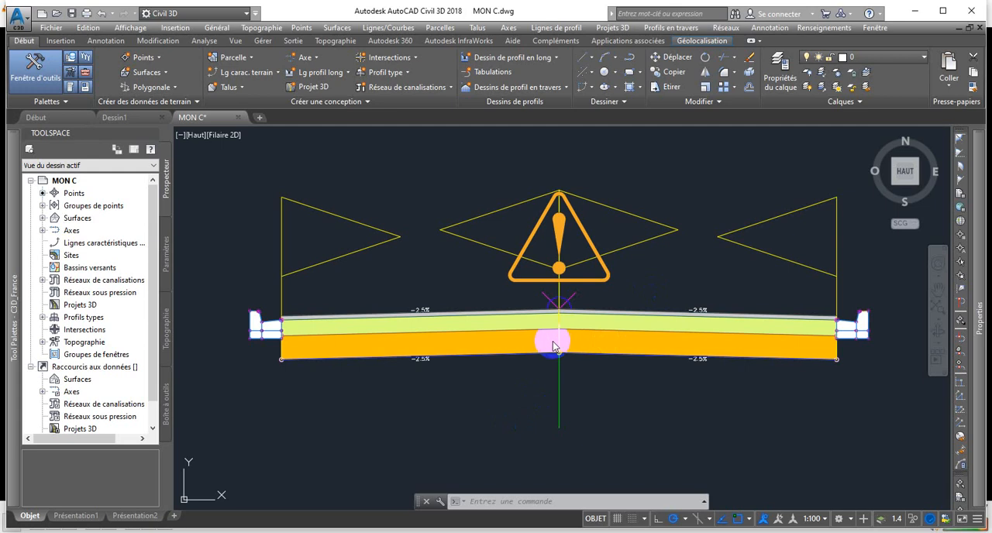
pyautogui.scroll(-3, 442, 288)
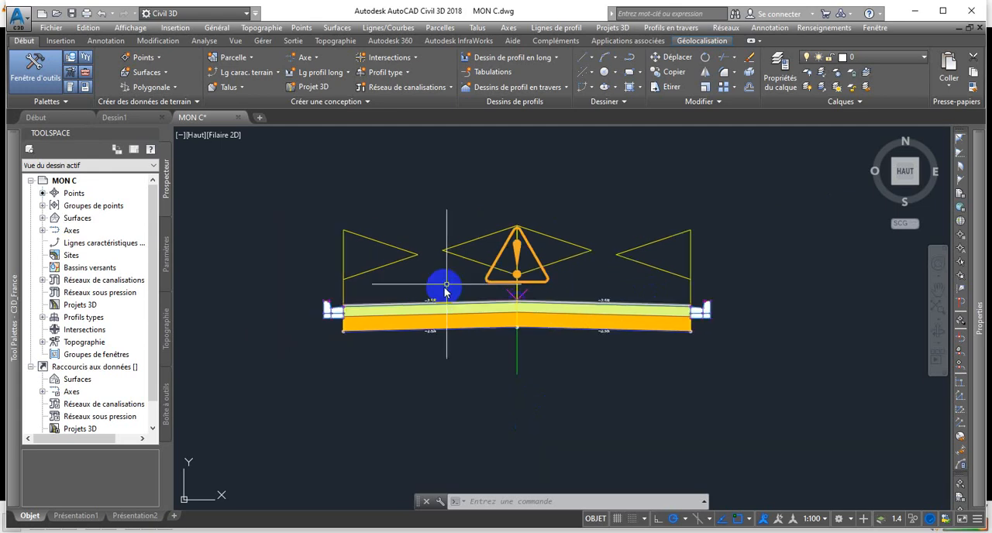
pyautogui.scroll(3, 443, 287)
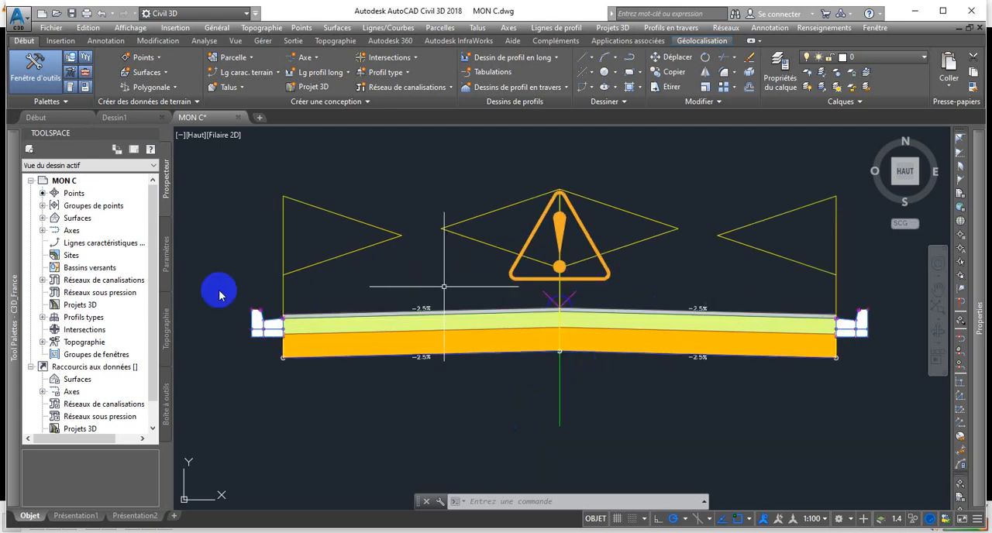
# Insert a TrottoirUrbain sidewalk with side Gauche, 0.70 m inner boulevard width and 4% slope at the left kerb's outer upper marker.
pyautogui.moveTo(11, 341)
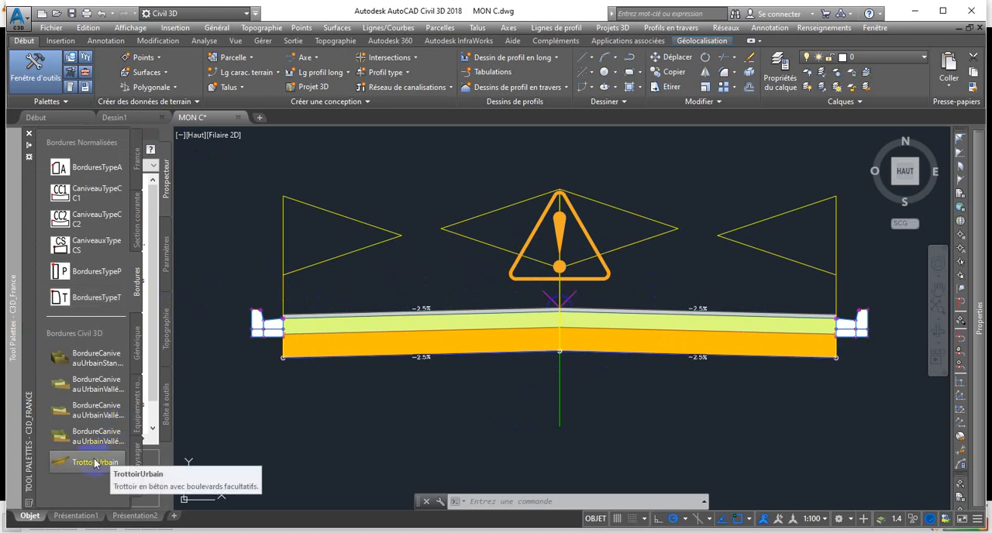
pyautogui.moveTo(96, 465); pyautogui.dragTo(603, 251)
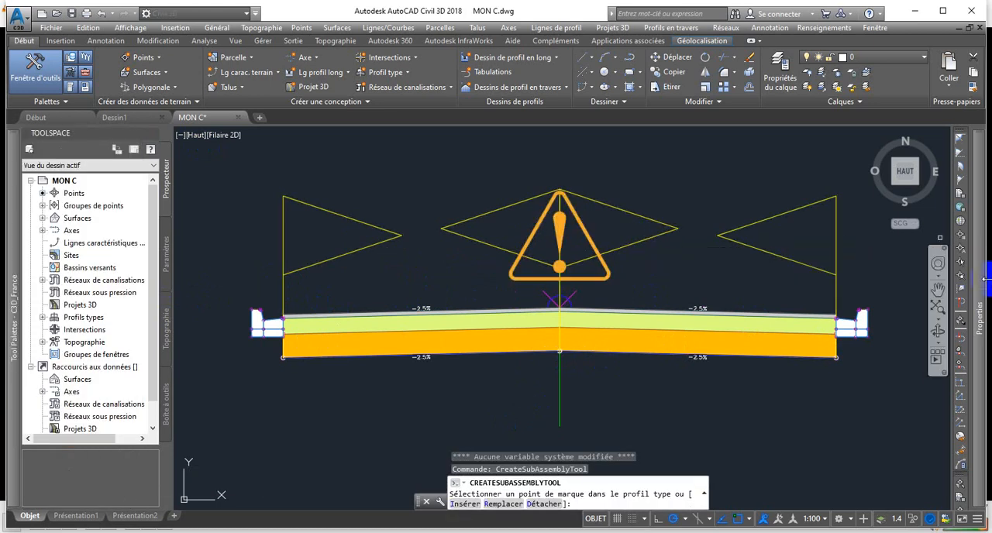
pyautogui.moveTo(986, 279)
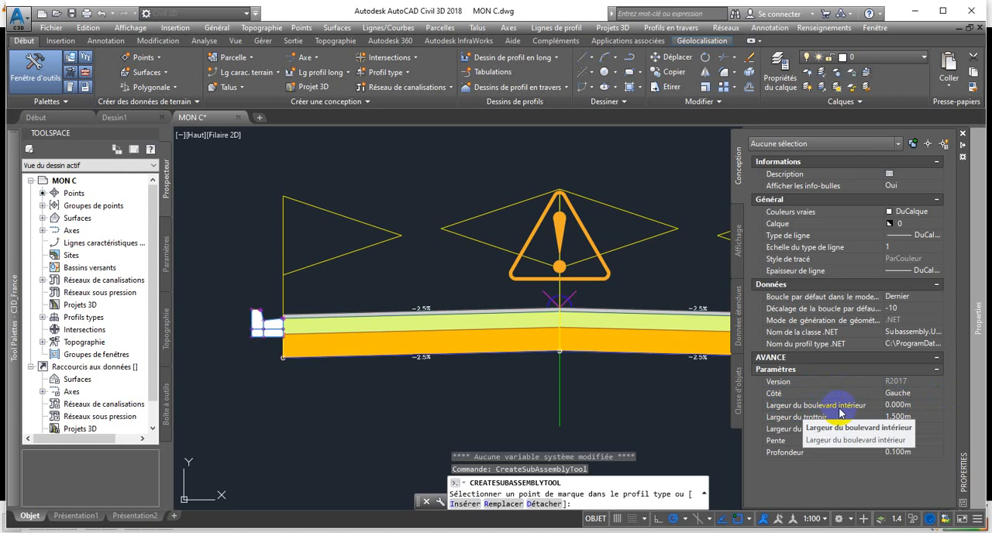
pyautogui.click(902, 407)
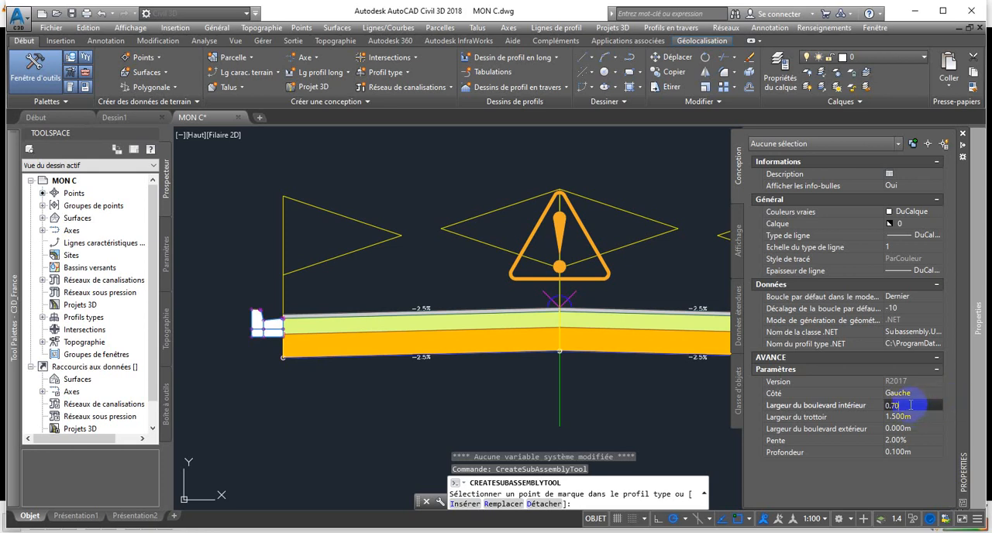
pyautogui.moveTo(910, 404); pyautogui.dragTo(888, 405)
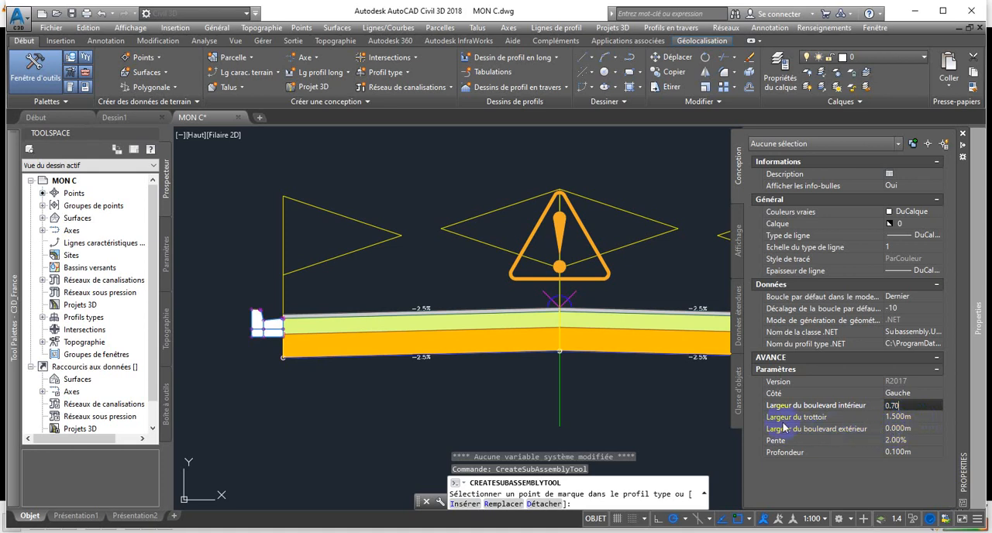
pyautogui.click(895, 442)
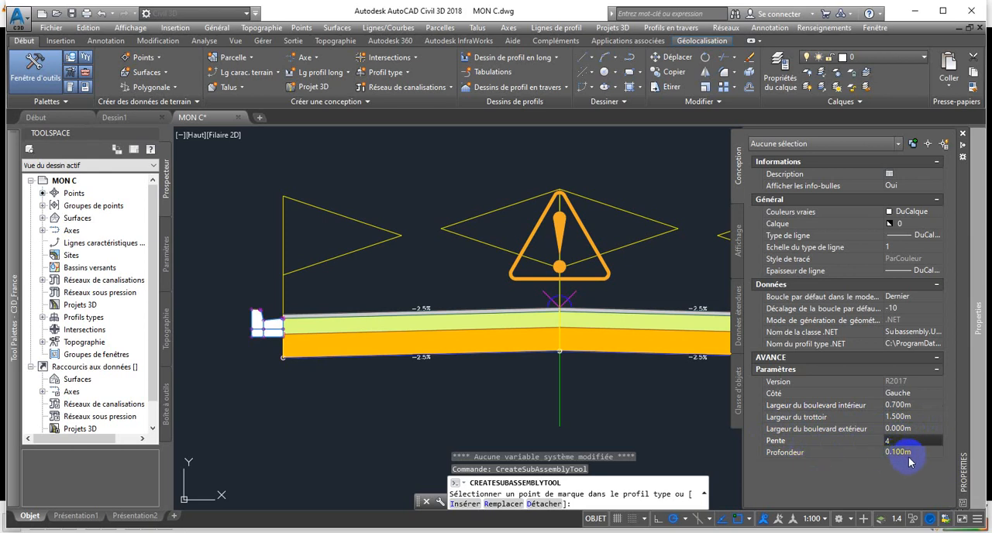
pyautogui.click(907, 457)
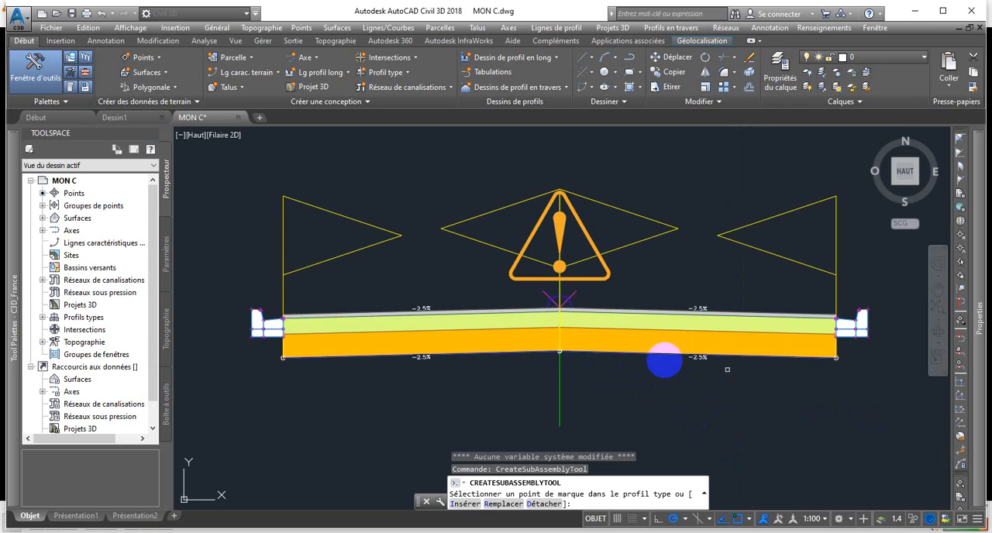
pyautogui.scroll(2, 229, 332)
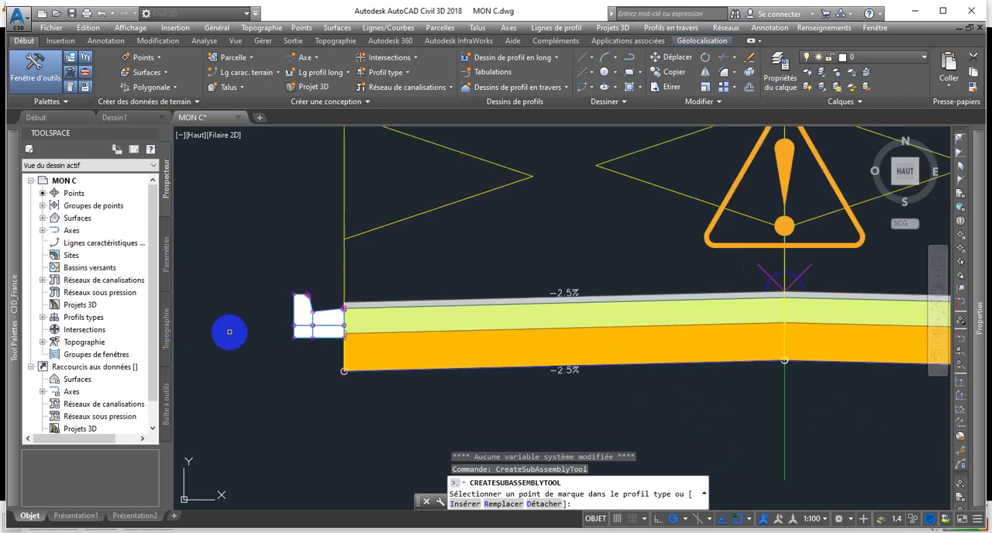
pyautogui.scroll(3, 229, 332)
pyautogui.scroll(1, 462, 174)
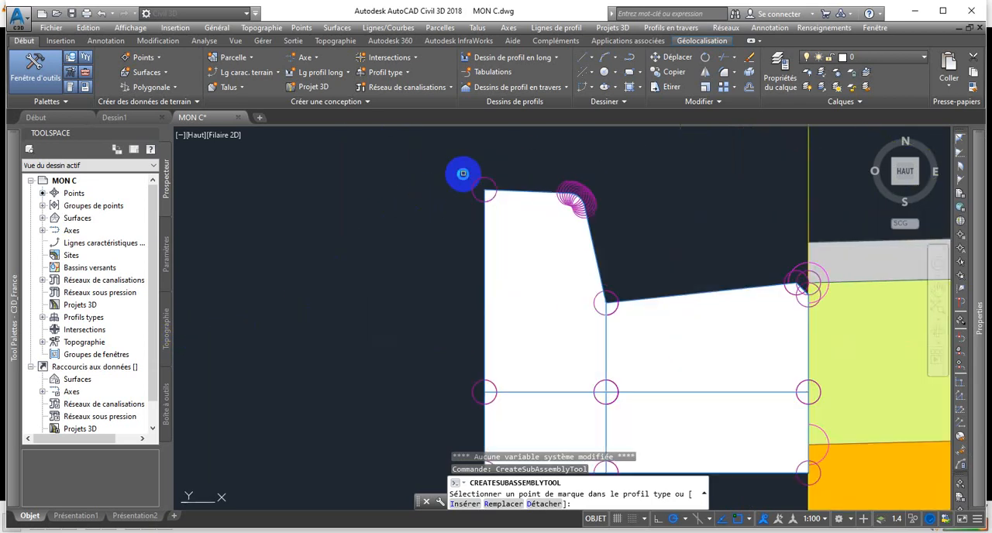
pyautogui.scroll(2, 463, 174)
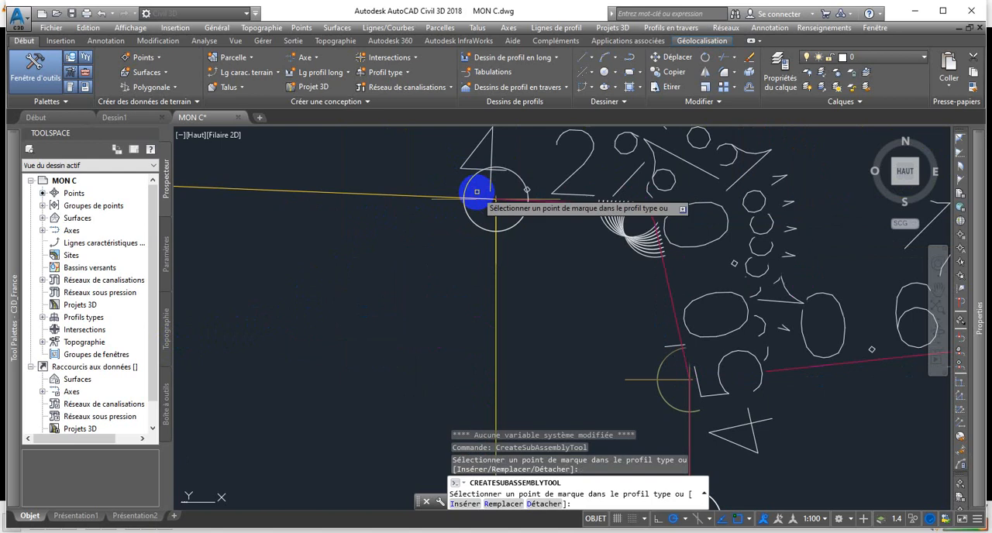
# Insert a TrottoirUrbain sidewalk with side Droite at the right-hand kerb's outer upper marker and end the command.
pyautogui.scroll(-5, 476, 191)
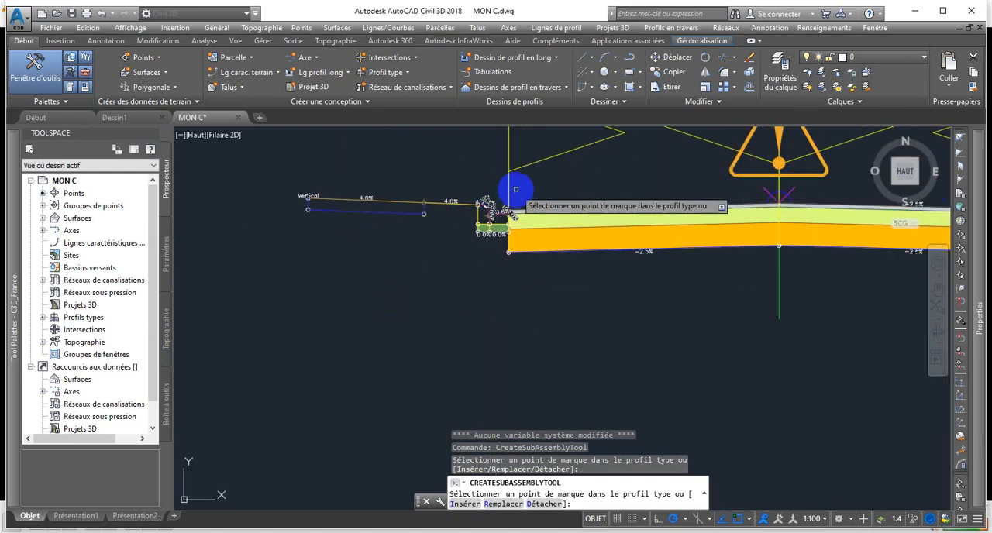
pyautogui.scroll(4, 346, 183)
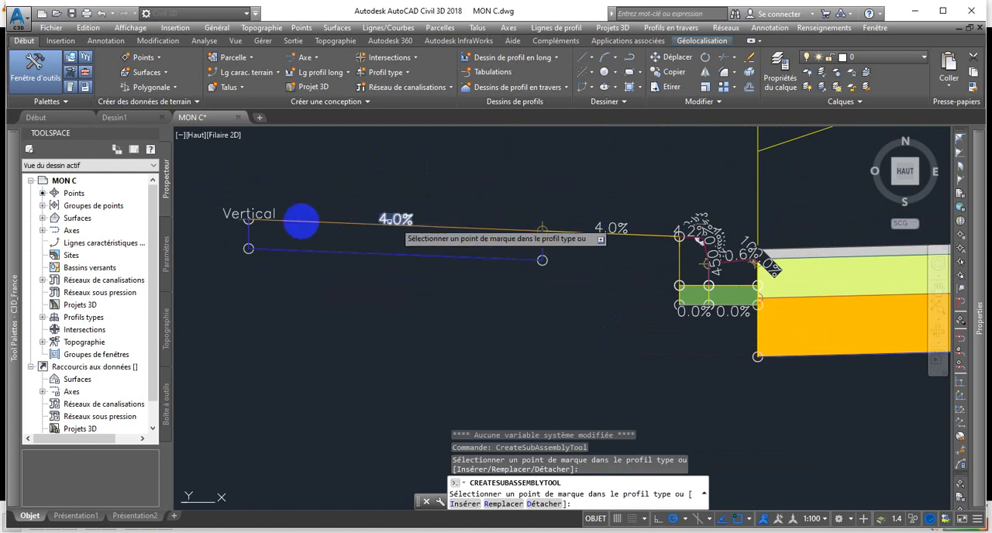
pyautogui.scroll(-3, 405, 244)
pyautogui.scroll(-2, 422, 246)
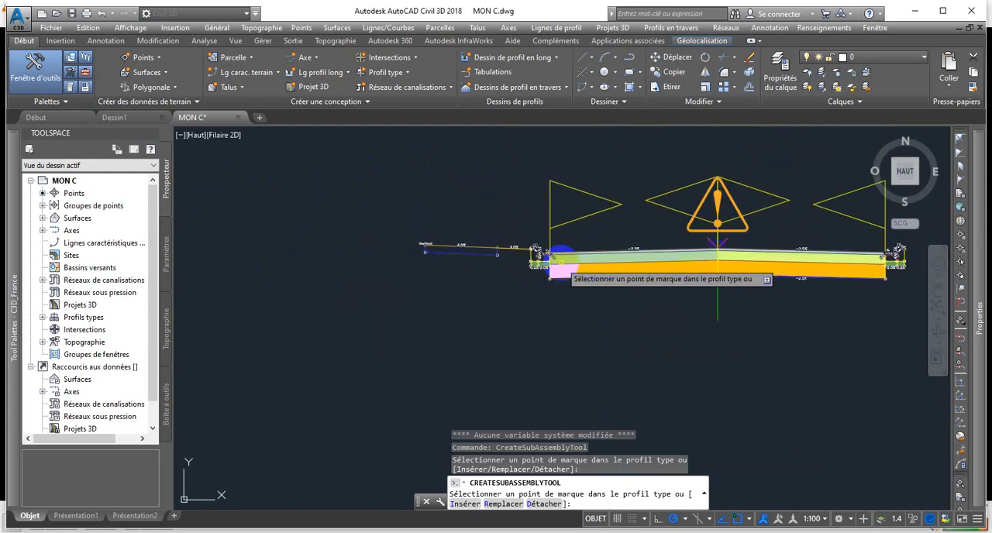
pyautogui.scroll(-3, 362, 255)
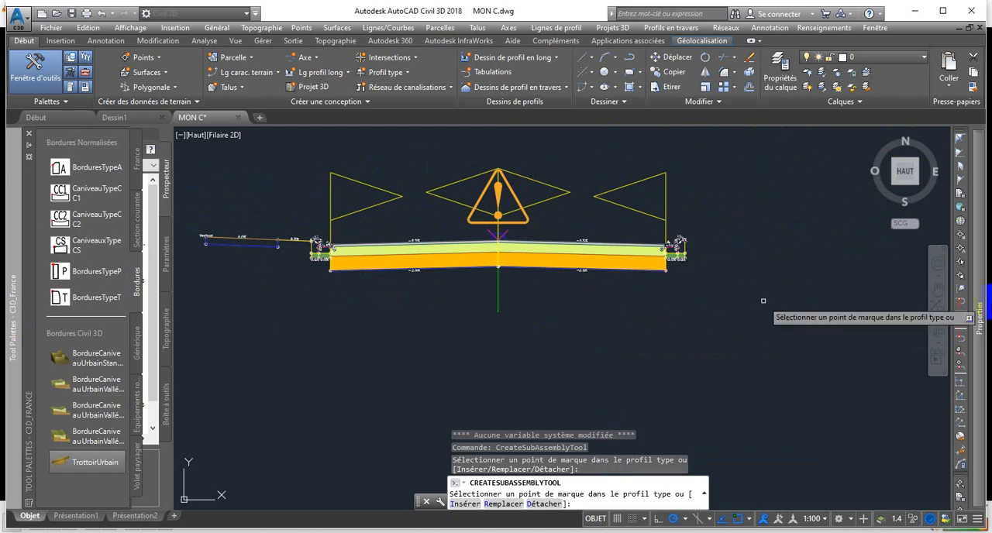
pyautogui.moveTo(983, 323)
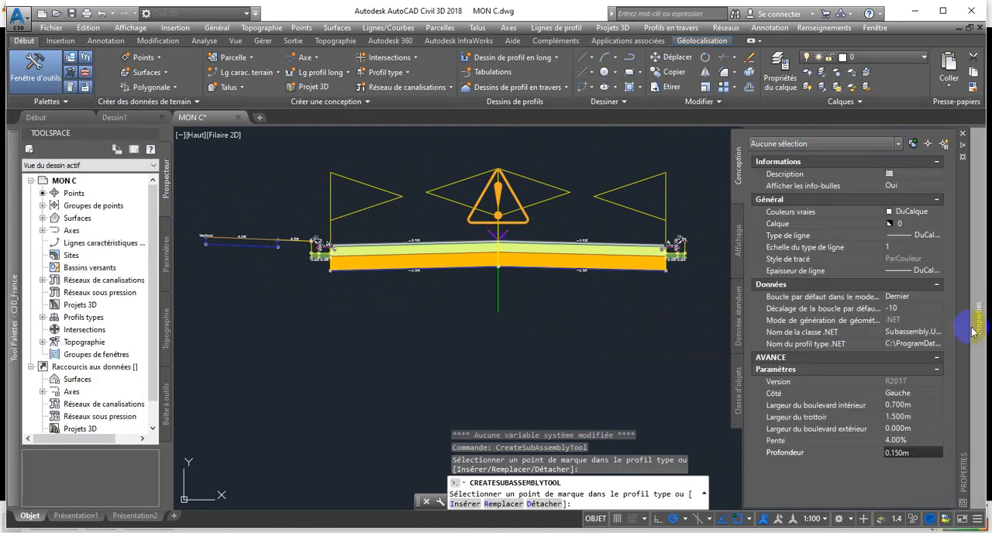
pyautogui.click(913, 395)
pyautogui.click(938, 398)
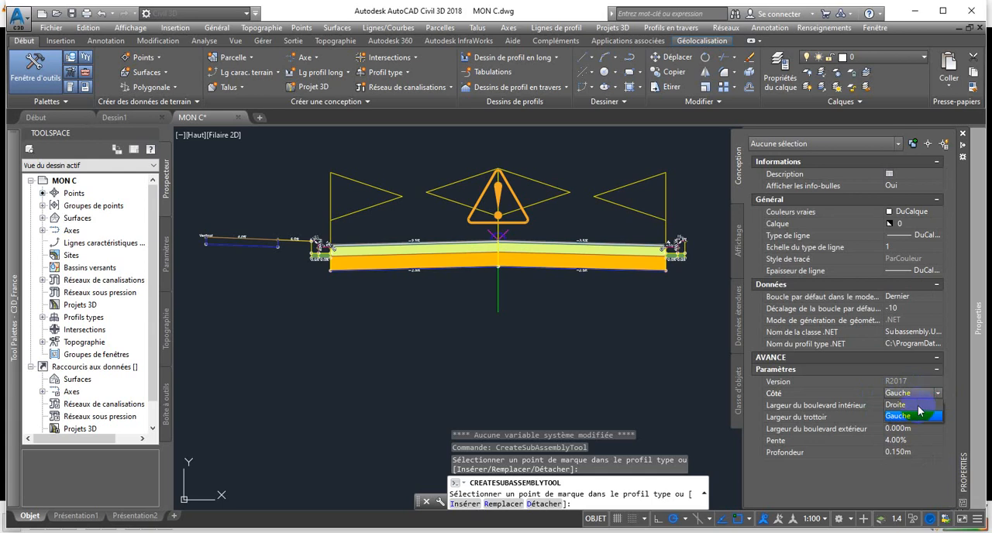
pyautogui.click(903, 416)
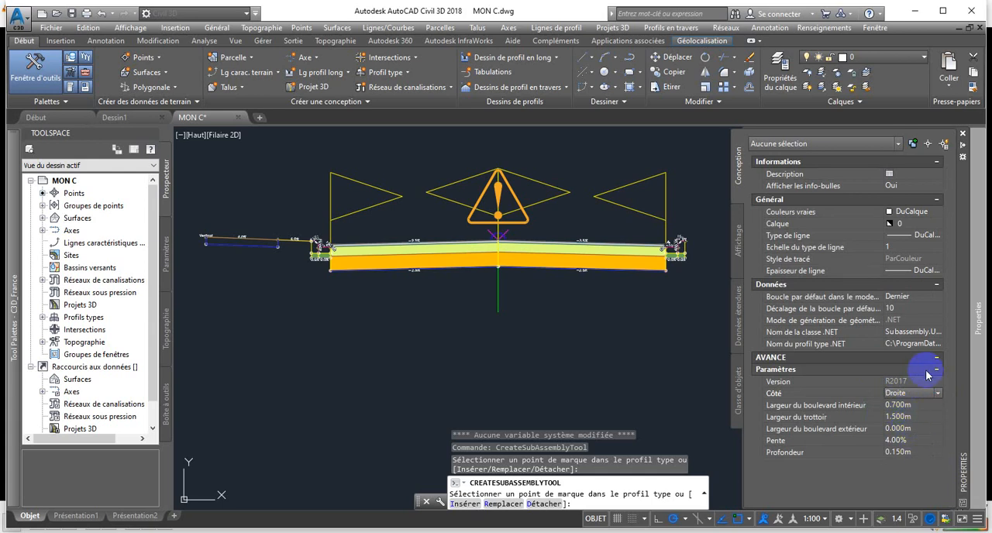
pyautogui.scroll(-2, 658, 361)
pyautogui.scroll(4, 688, 316)
pyautogui.scroll(8, 640, 178)
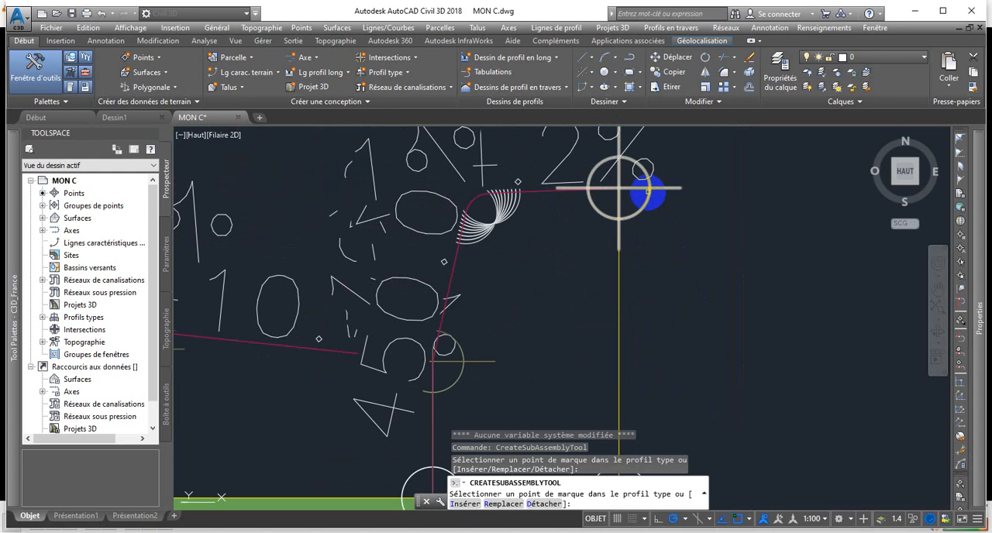
pyautogui.click(648, 190)
pyautogui.scroll(-10, 670, 236)
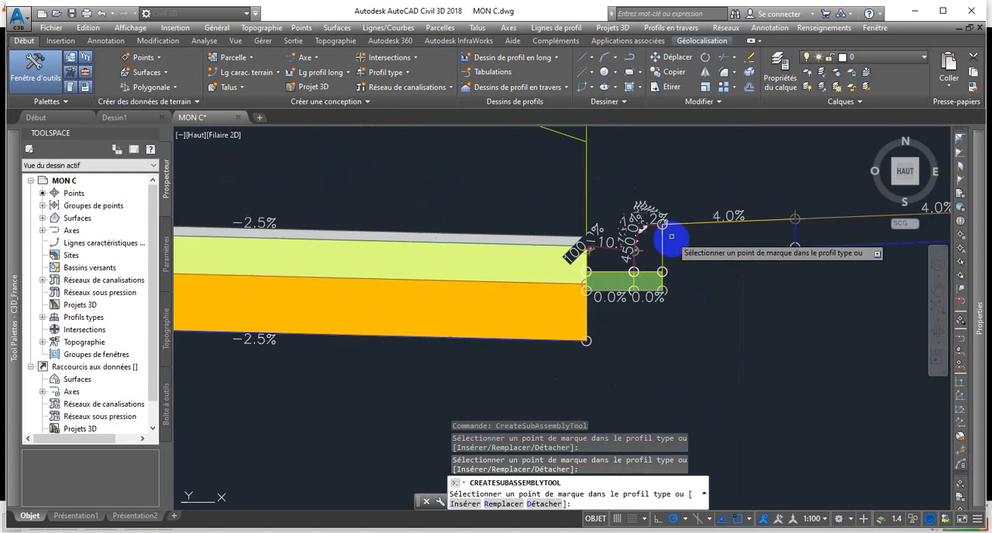
pyautogui.scroll(-5, 655, 242)
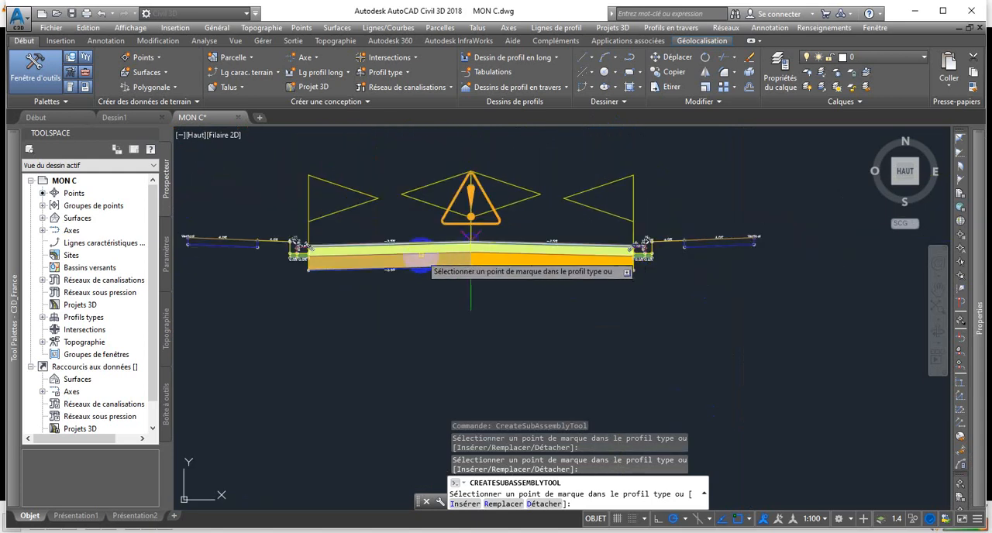
pyautogui.scroll(3, 452, 256)
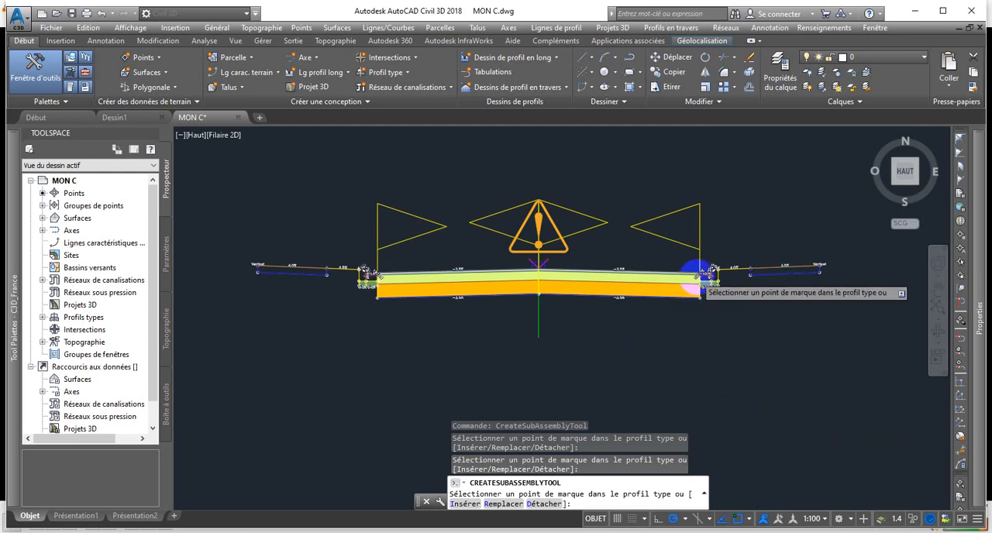
pyautogui.scroll(4, 702, 275)
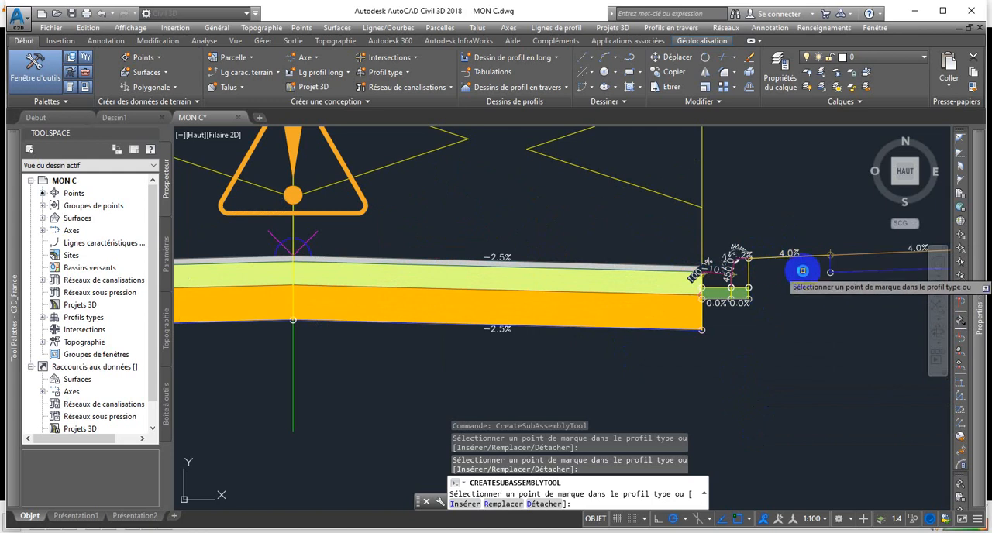
pyautogui.scroll(-3, 879, 269)
pyautogui.scroll(-2, 877, 268)
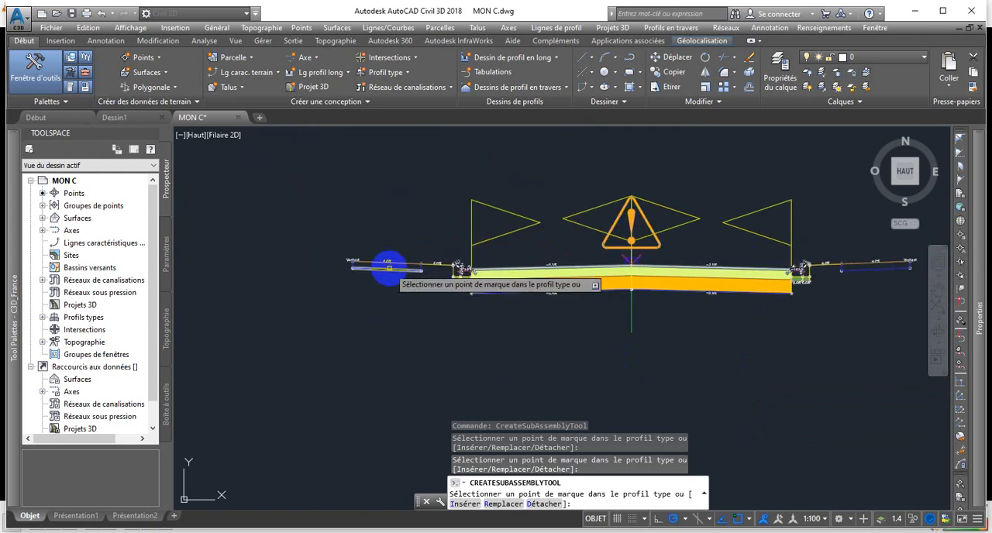
pyautogui.press('Escape')
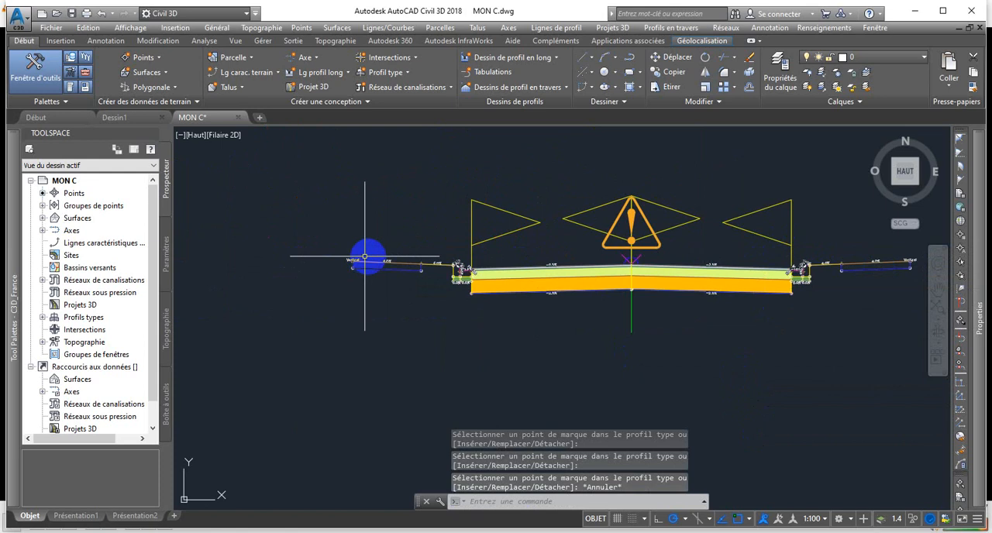
# Set the code set style of the left and right sidewalks to Basic and clear the selection.
pyautogui.scroll(2, 295, 248)
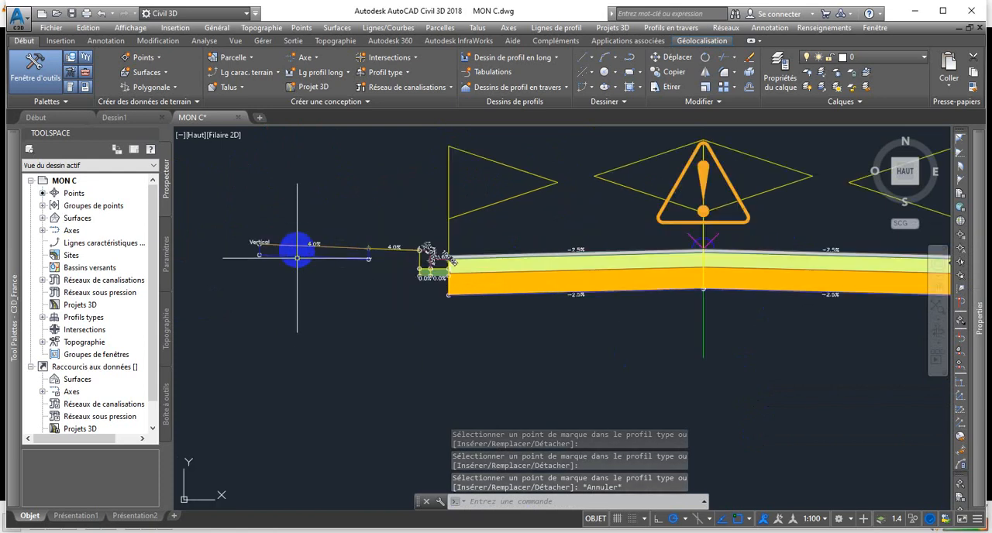
pyautogui.scroll(2, 302, 250)
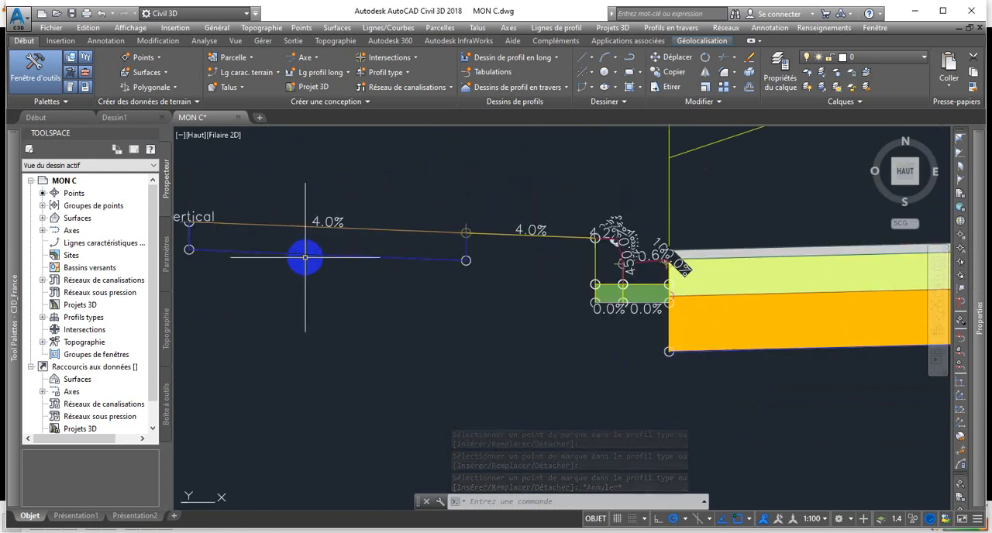
pyautogui.click(329, 254)
pyautogui.scroll(-3, 361, 271)
pyautogui.scroll(3, 702, 268)
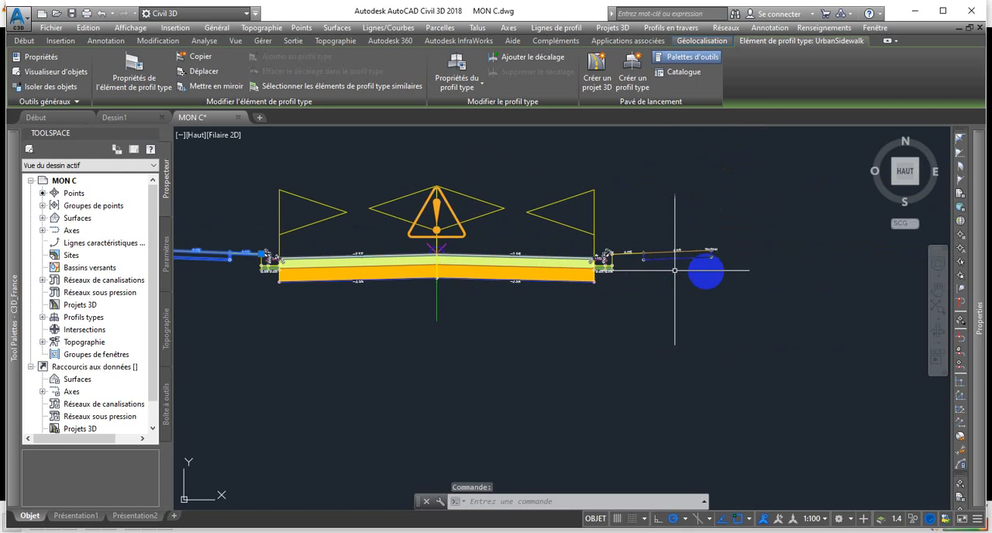
pyautogui.click(685, 232)
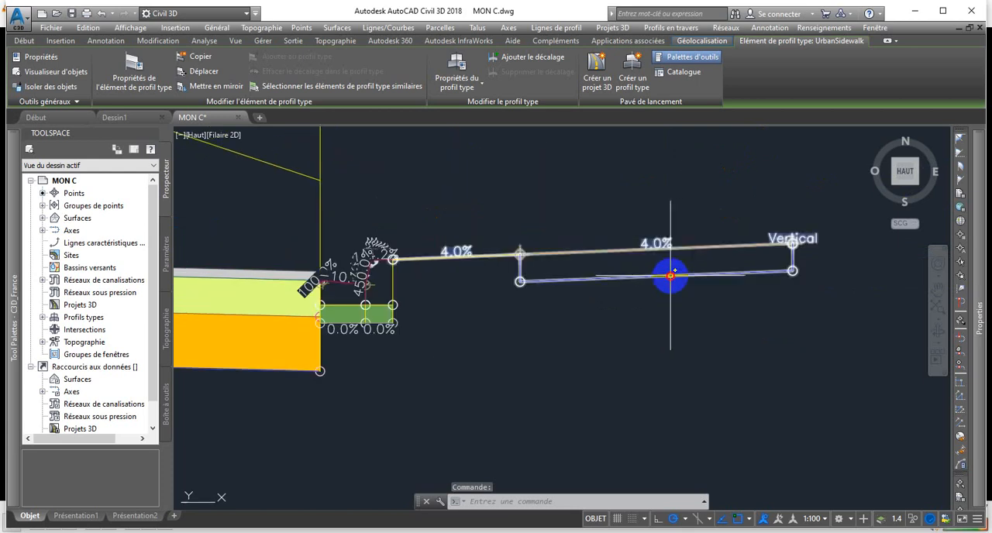
pyautogui.scroll(2, 686, 233)
pyautogui.moveTo(981, 333)
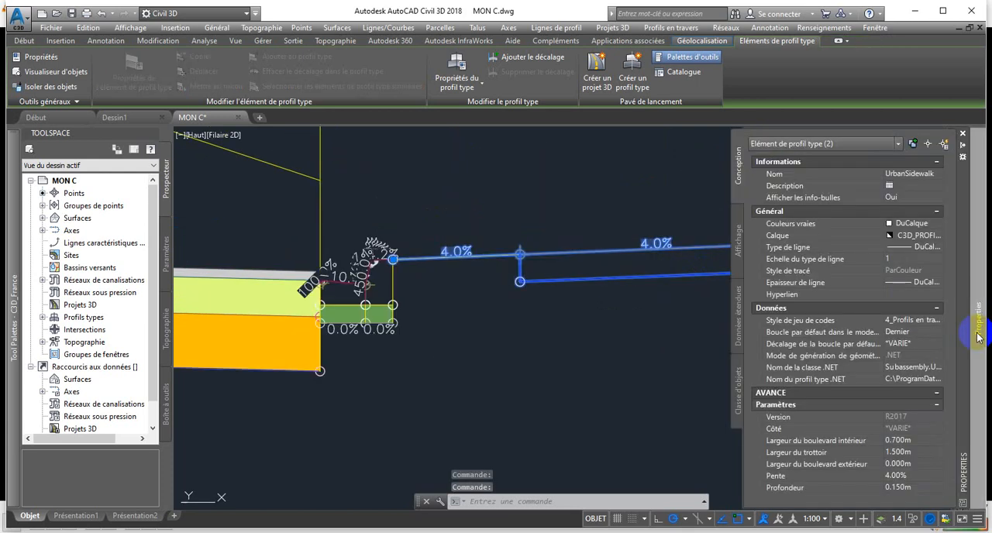
pyautogui.click(937, 321)
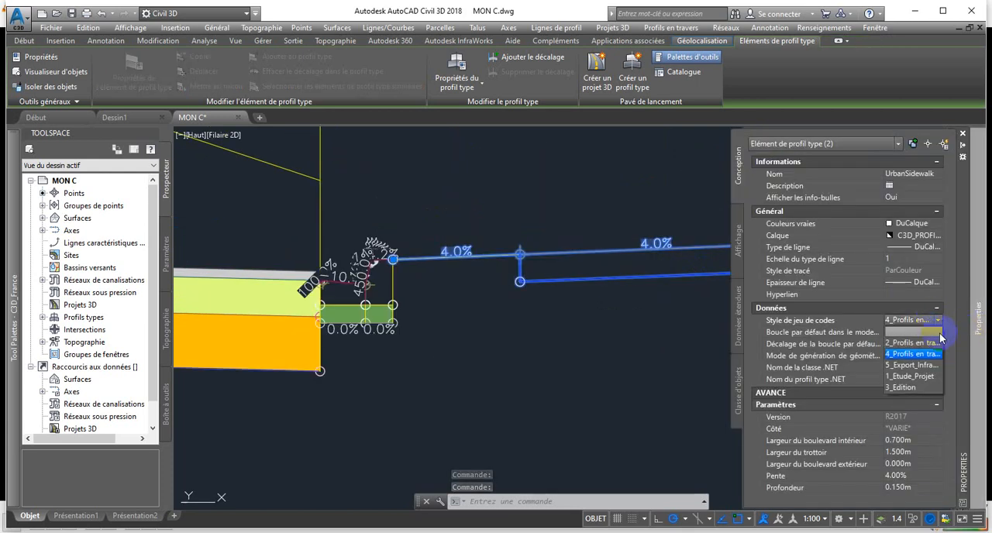
pyautogui.click(899, 332)
pyautogui.scroll(-4, 620, 328)
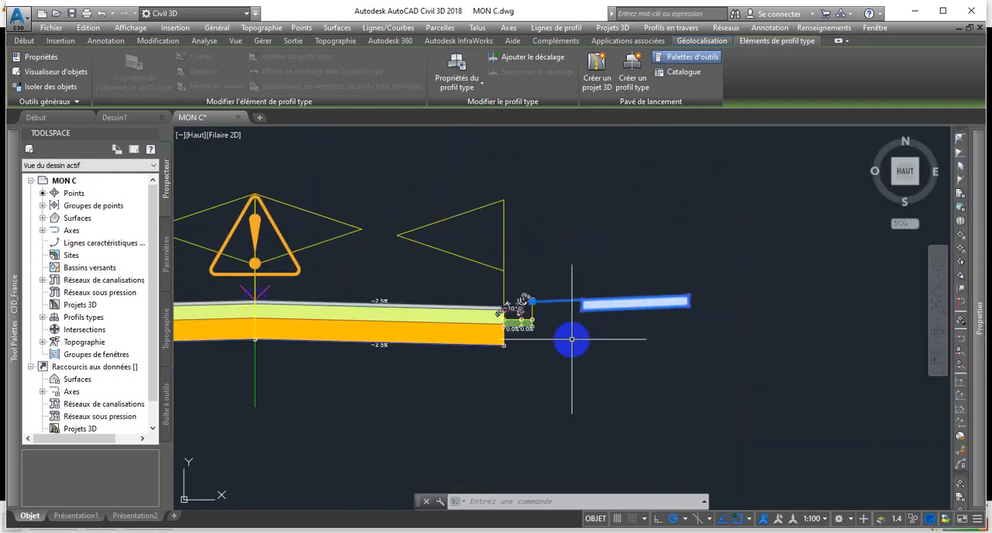
pyautogui.scroll(-2, 723, 334)
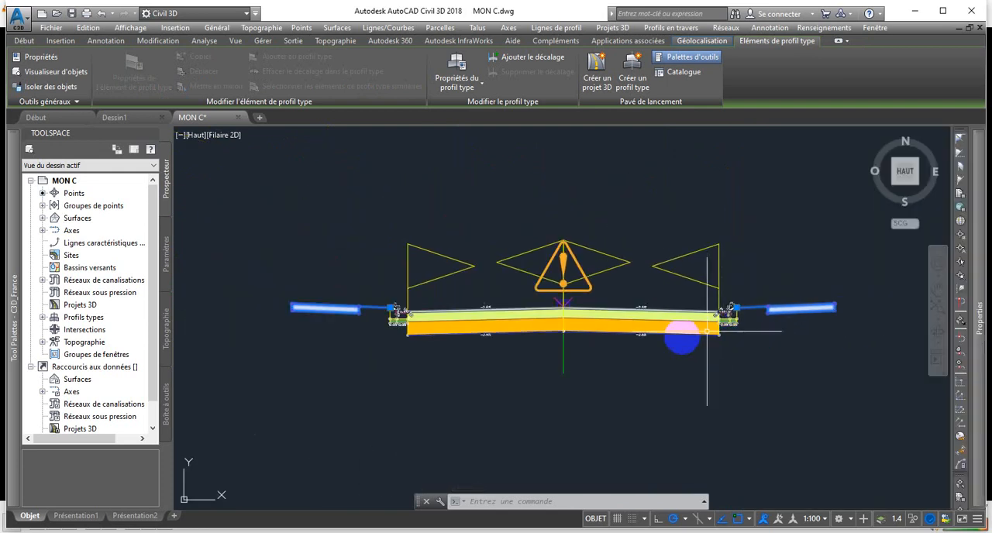
pyautogui.press('Escape')
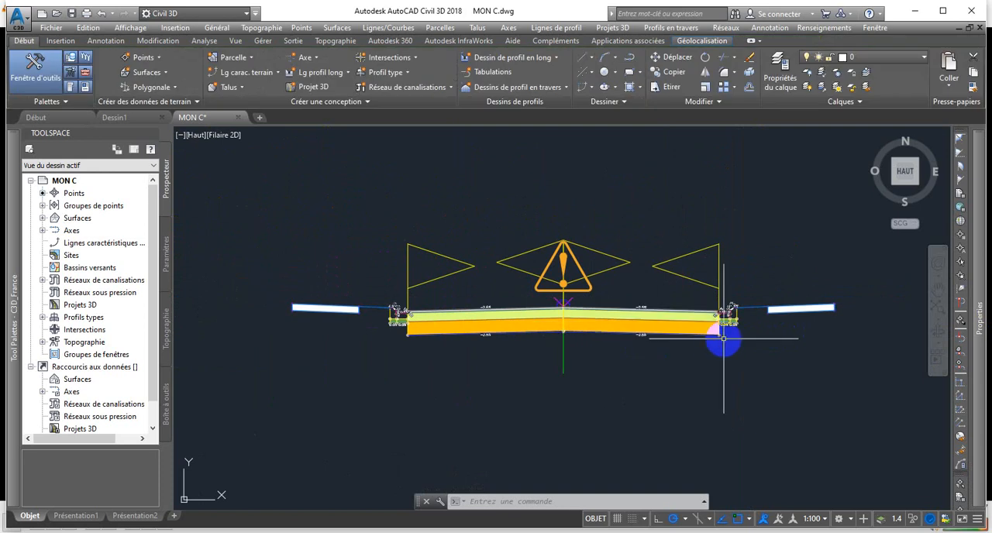
# Examine the assembly's lanes, gutters, kerbs and sidewalks on both sides of the axis.
pyautogui.scroll(2, 723, 338)
pyautogui.scroll(-2, 723, 337)
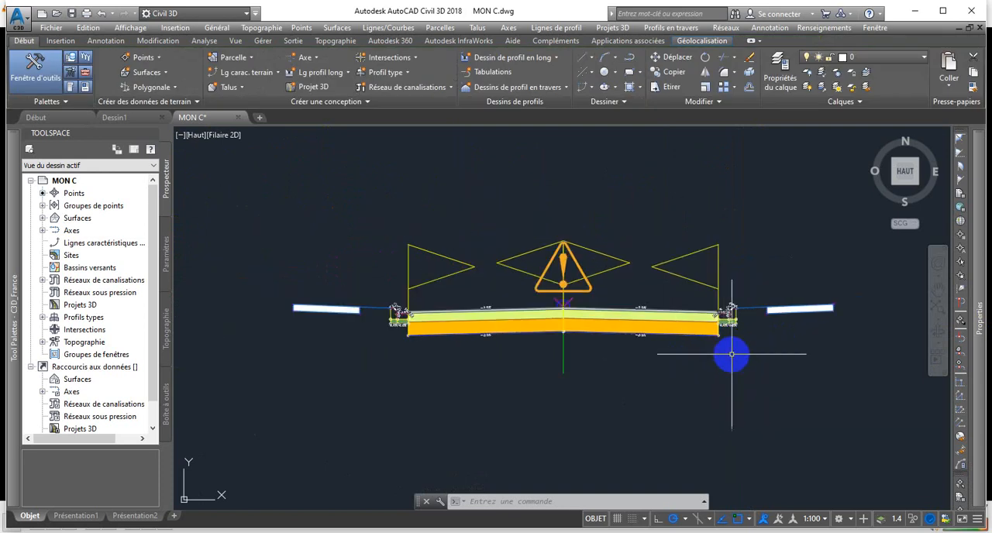
pyautogui.moveTo(742, 347)
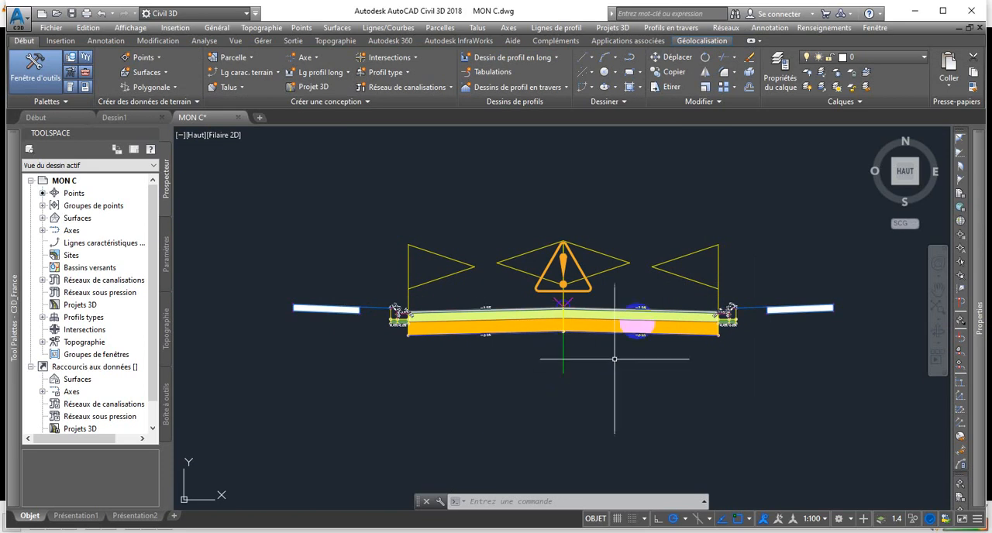
pyautogui.scroll(2, 371, 339)
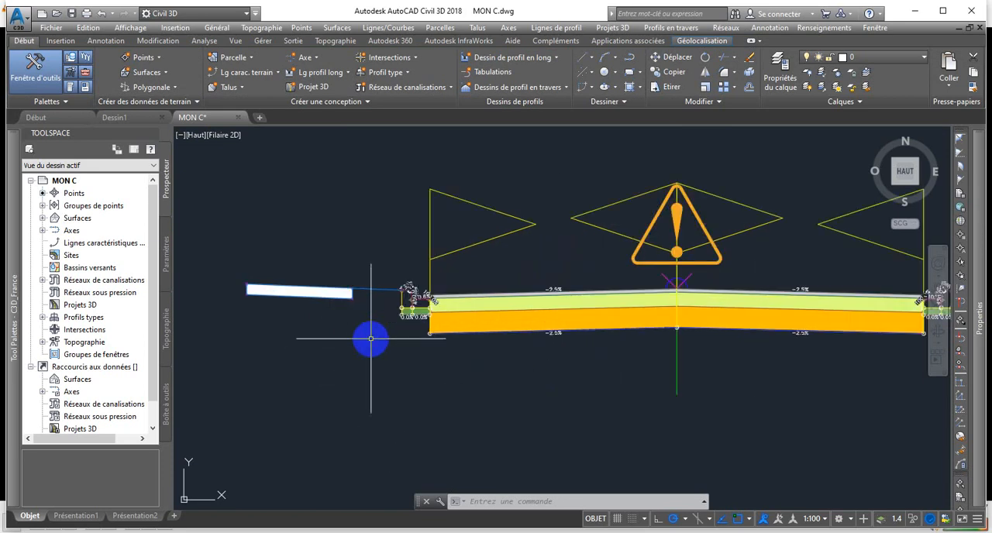
pyautogui.scroll(-2, 372, 340)
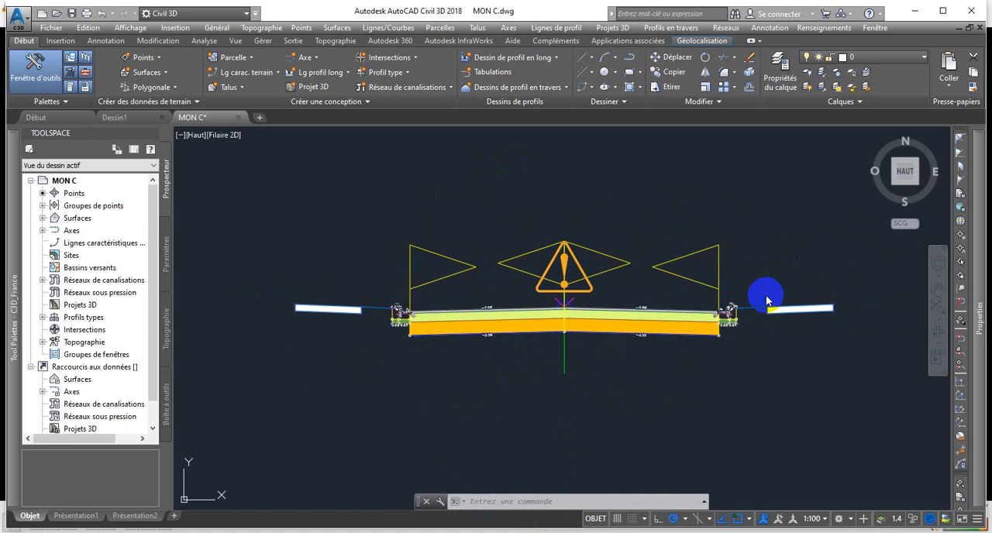
pyautogui.scroll(2, 282, 303)
pyautogui.scroll(-1, 357, 302)
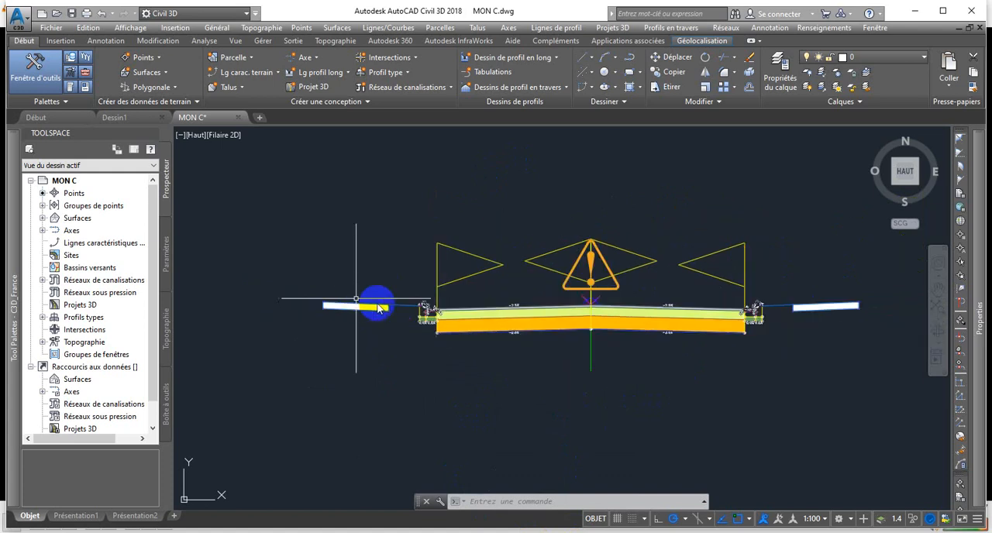
pyautogui.scroll(1, 678, 293)
pyautogui.scroll(-1, 516, 289)
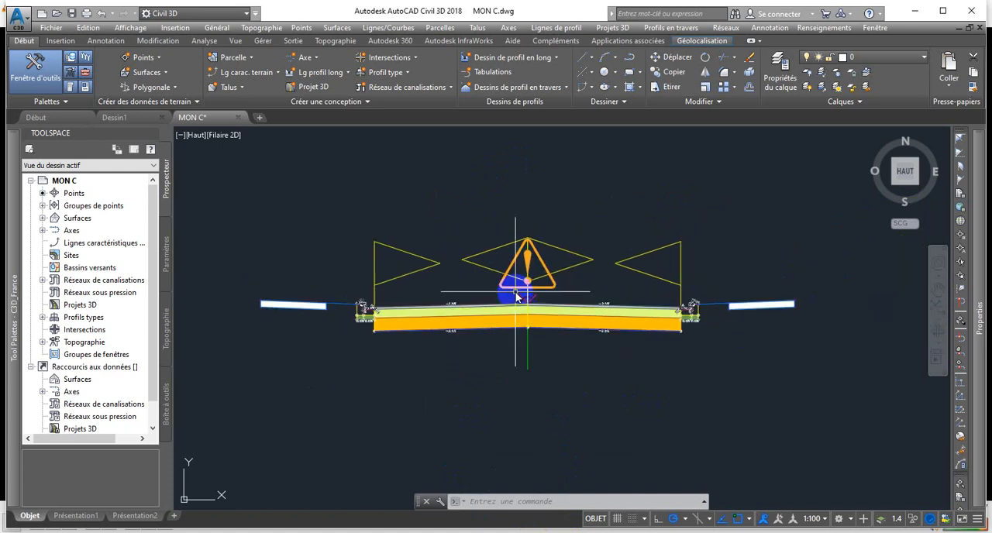
# Load the Civil Imperial Subassemblies palette set and start the EntréeenterreLargeurMax subassembly to review its parameters.
pyautogui.moveTo(3, 340)
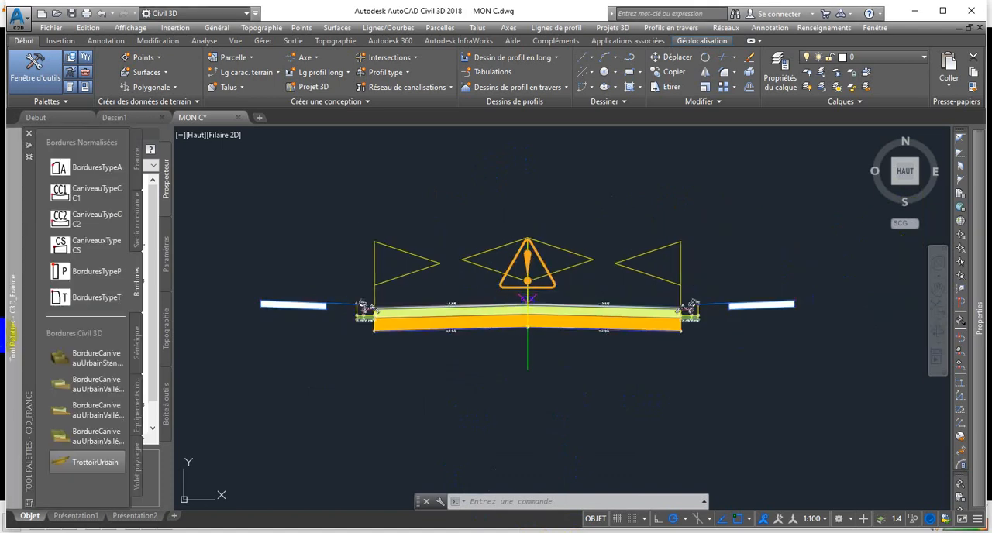
pyautogui.click(28, 502)
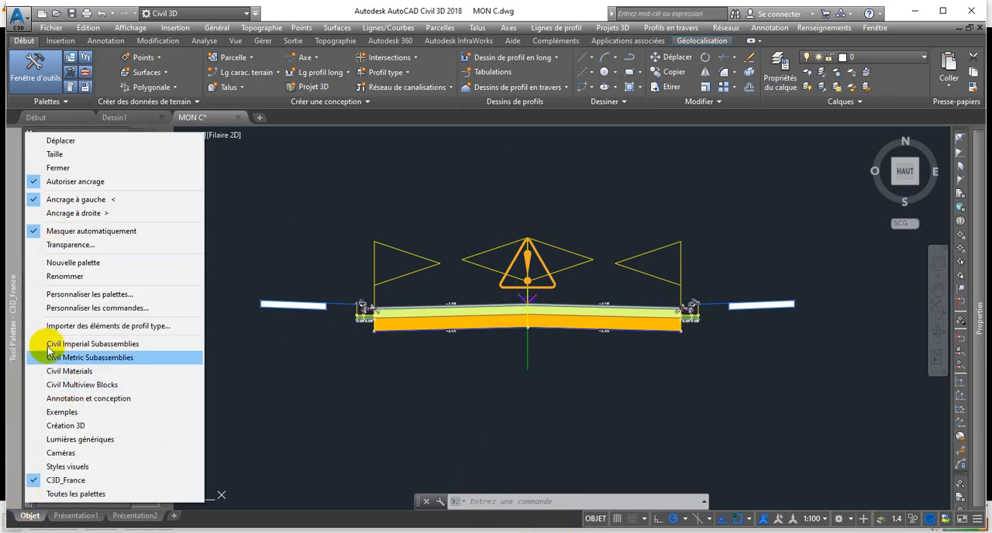
pyautogui.click(48, 343)
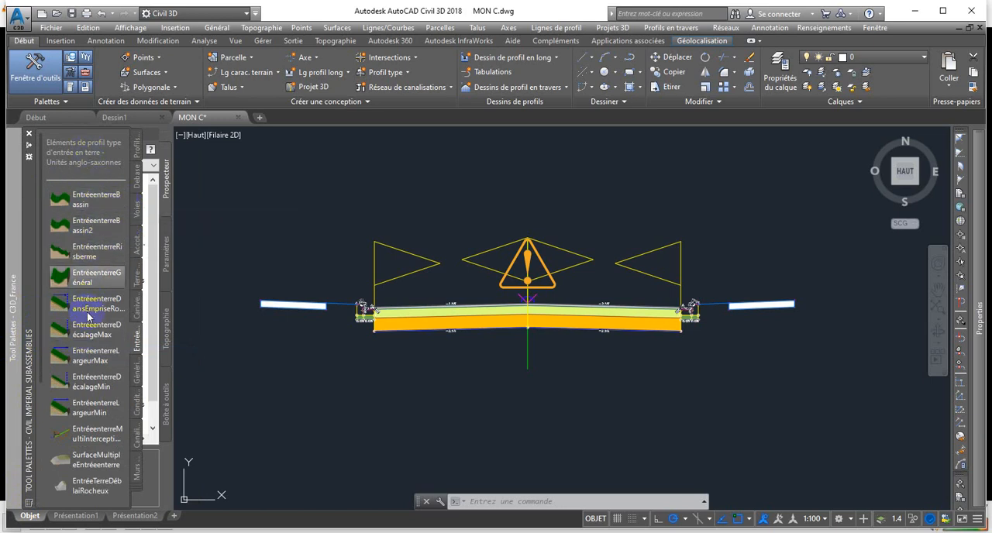
pyautogui.click(111, 357)
pyautogui.moveTo(100, 368); pyautogui.dragTo(64, 343)
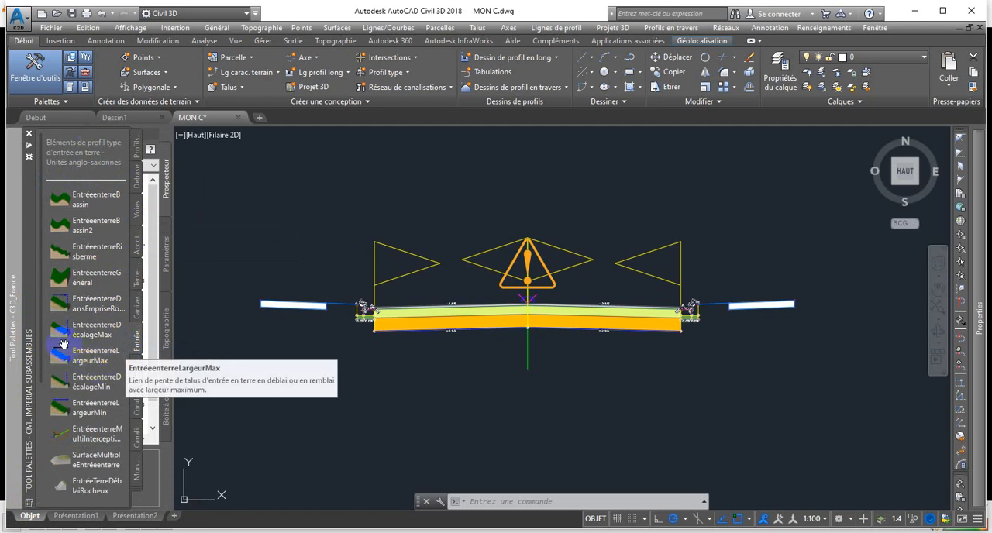
pyautogui.click(98, 360)
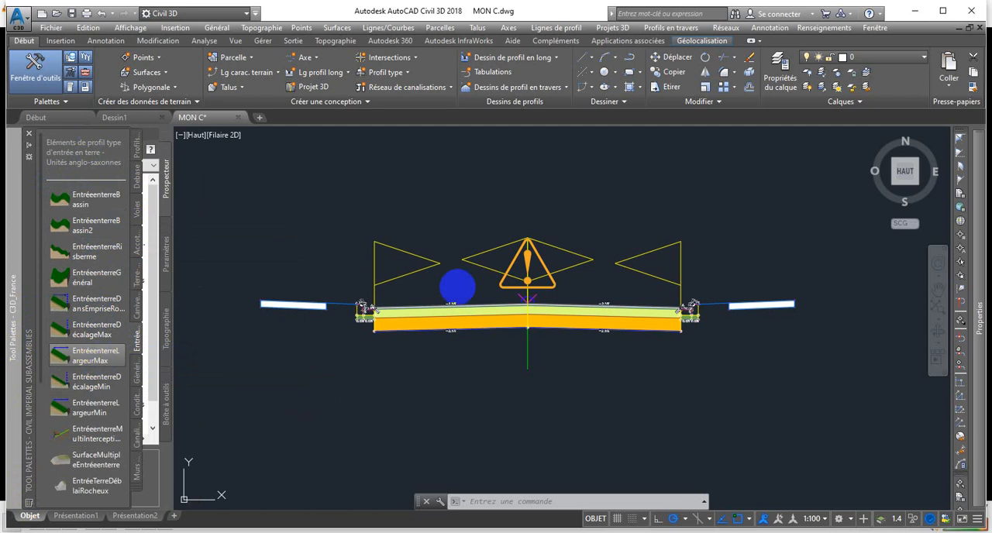
pyautogui.moveTo(987, 322)
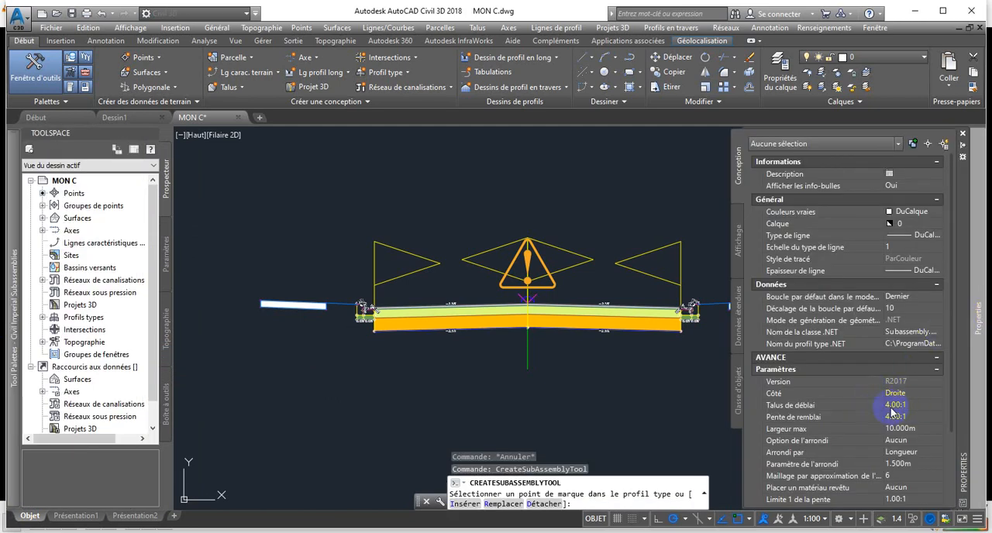
pyautogui.scroll(-1, 891, 411)
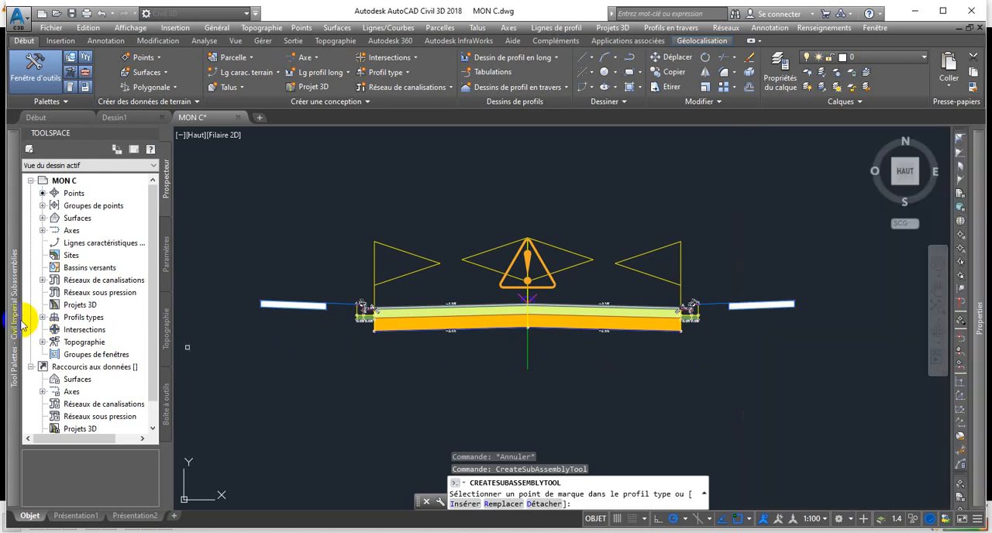
# Read the EntréeenterreLargeurMax help page for its cut slope, fill slope and maximum width parameters, and close the help.
pyautogui.moveTo(11, 324)
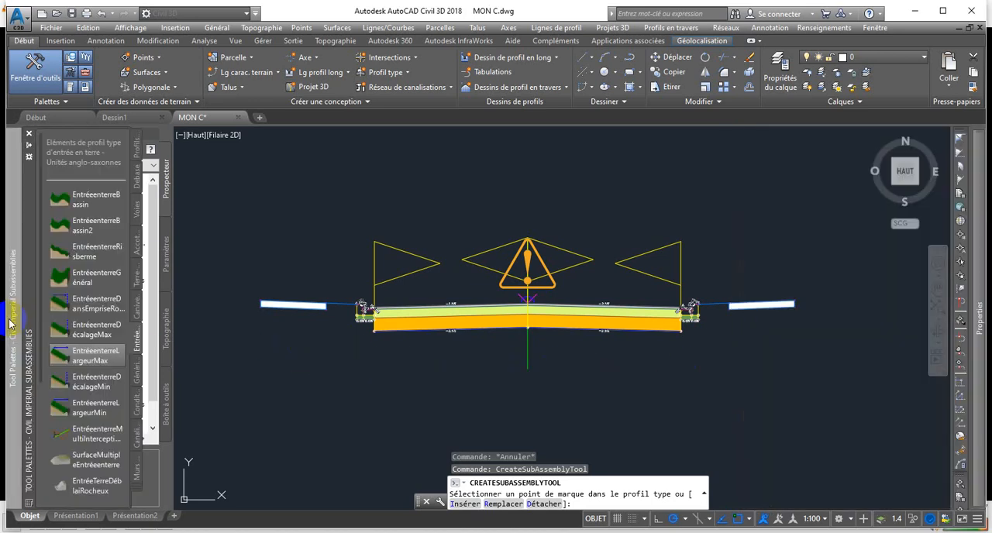
pyautogui.rightClick(86, 362)
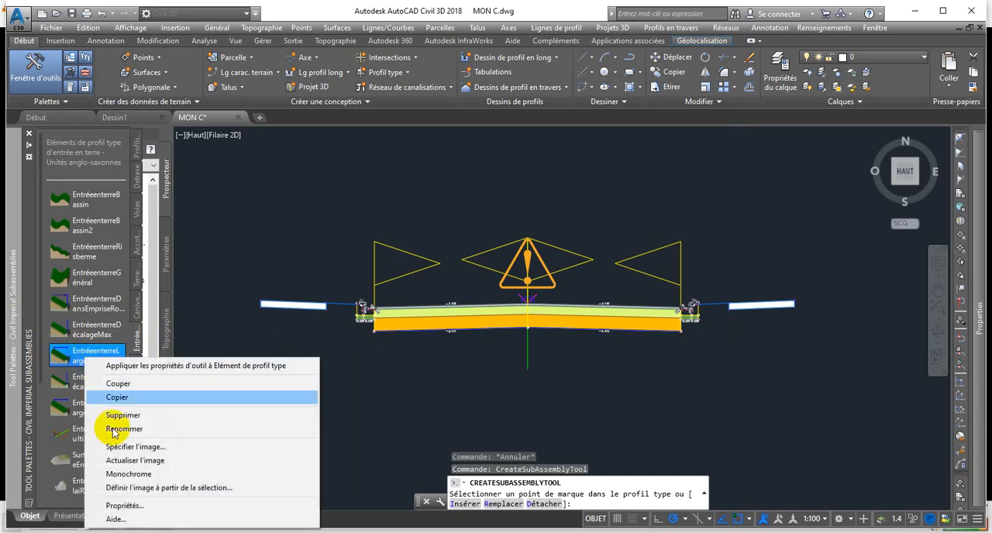
pyautogui.click(118, 521)
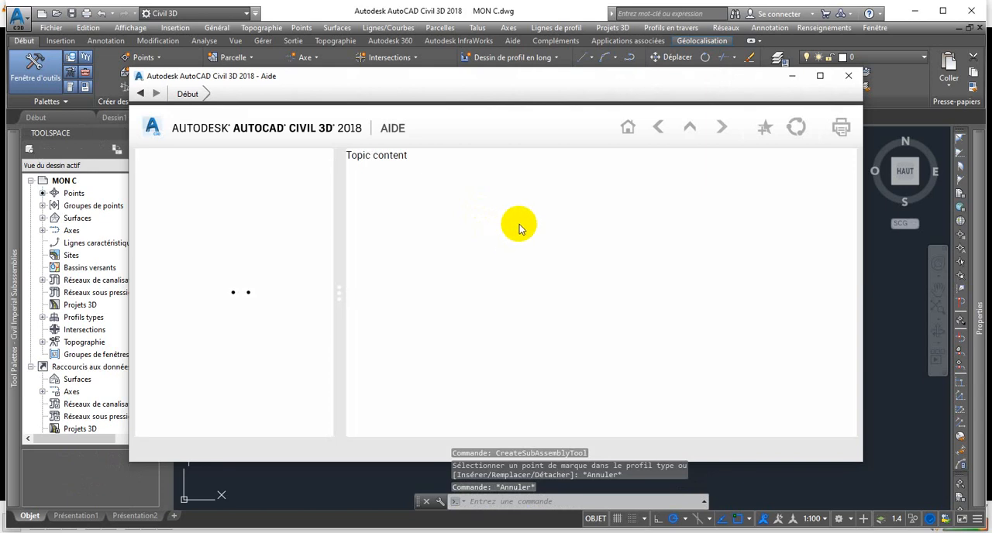
pyautogui.scroll(-1, 528, 242)
pyautogui.scroll(1, 527, 244)
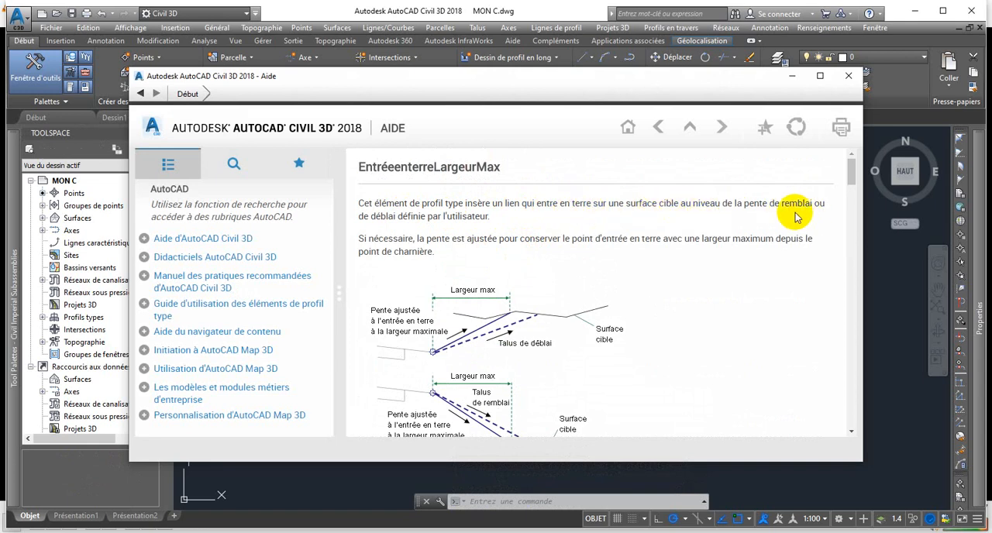
pyautogui.scroll(-1, 510, 322)
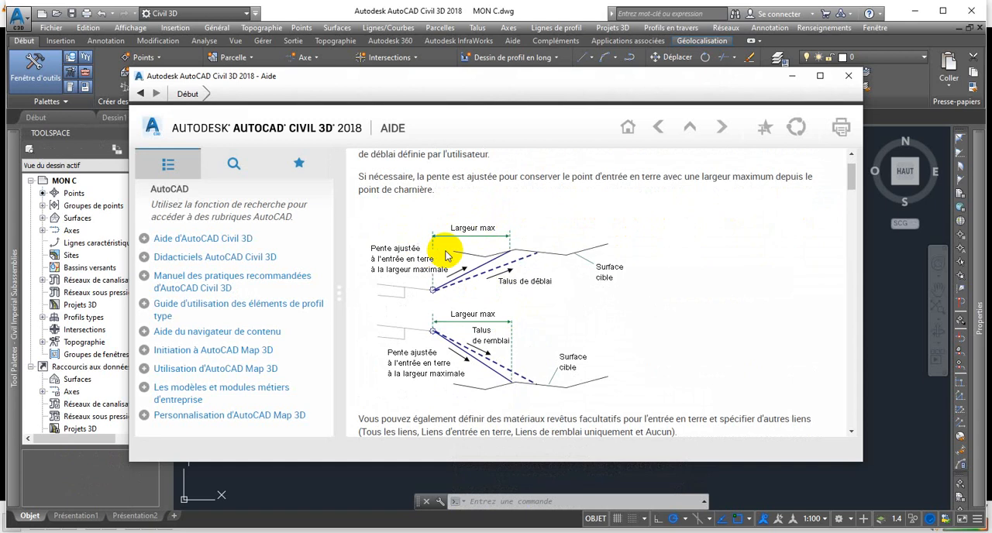
pyautogui.scroll(-6, 504, 324)
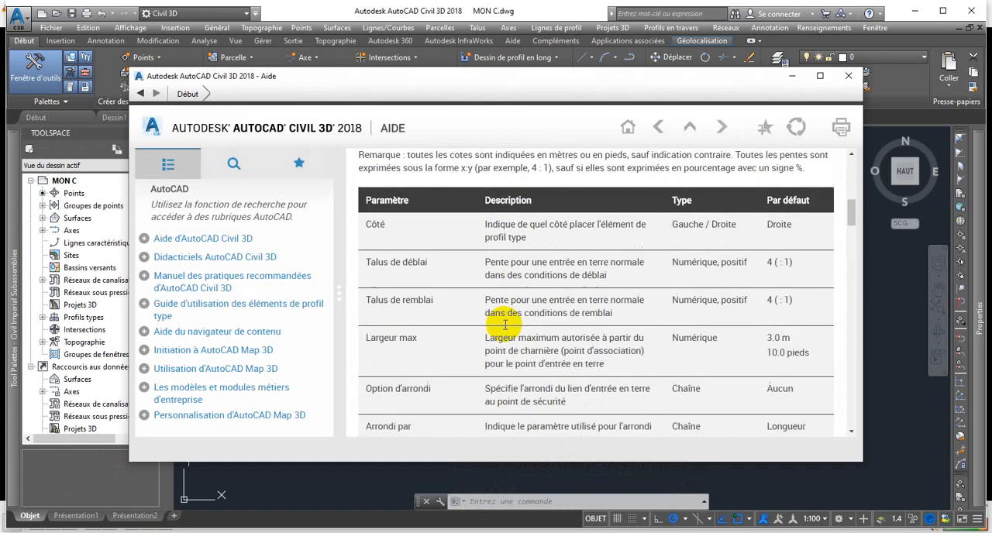
pyautogui.scroll(-3, 505, 324)
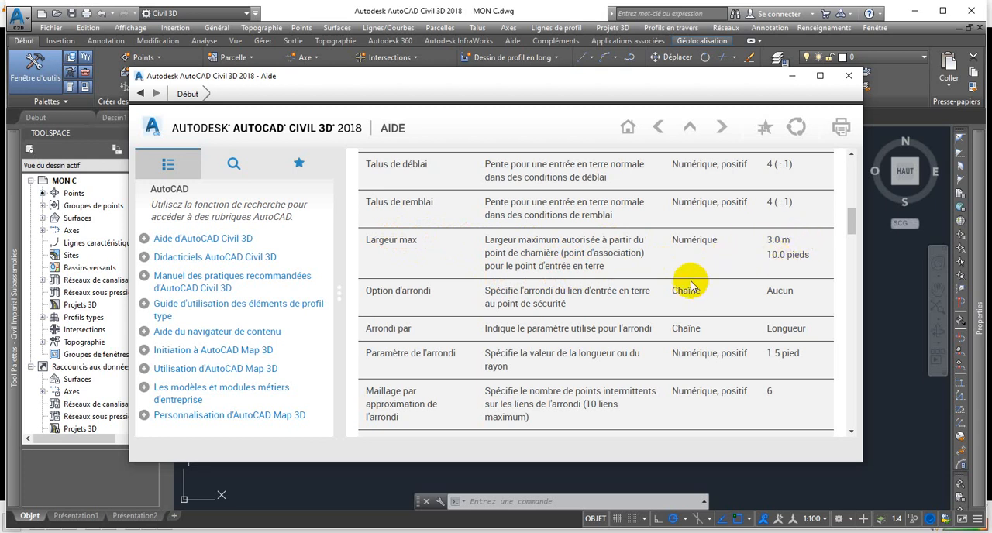
pyautogui.scroll(5, 674, 271)
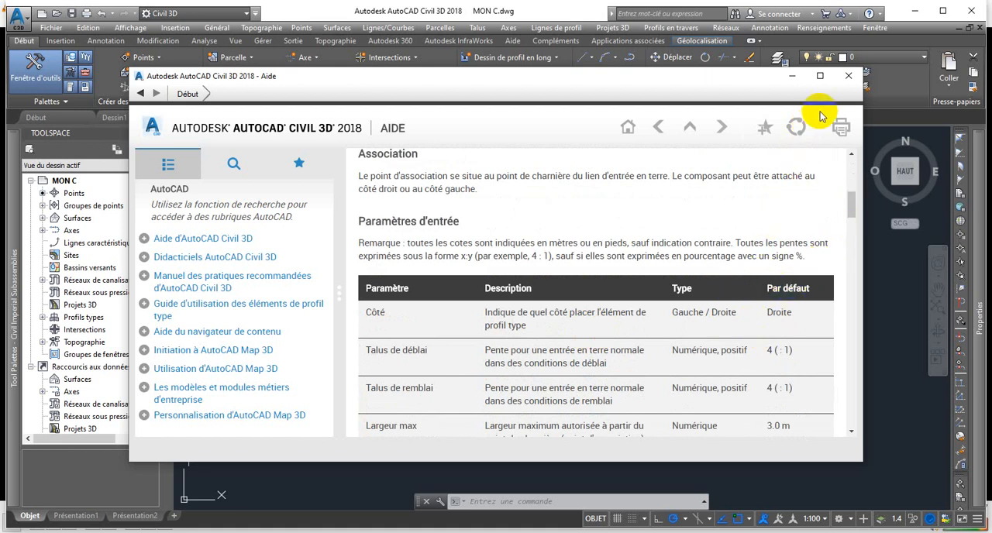
pyautogui.click(848, 76)
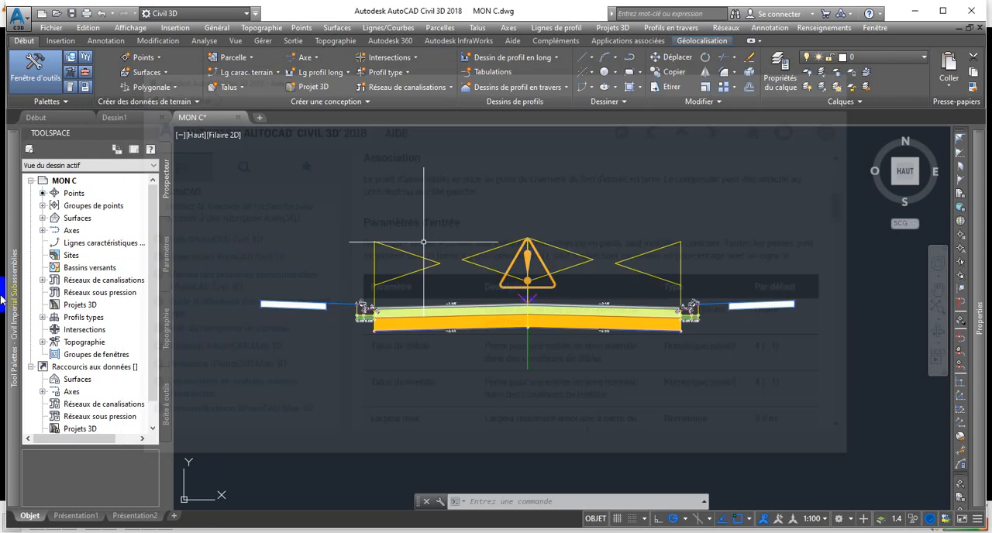
# Insert an EntréeenterreLargeurMax slope with side Droite and 3 m maximum width at the right sidewalk's outer upper marker.
pyautogui.moveTo(12, 294)
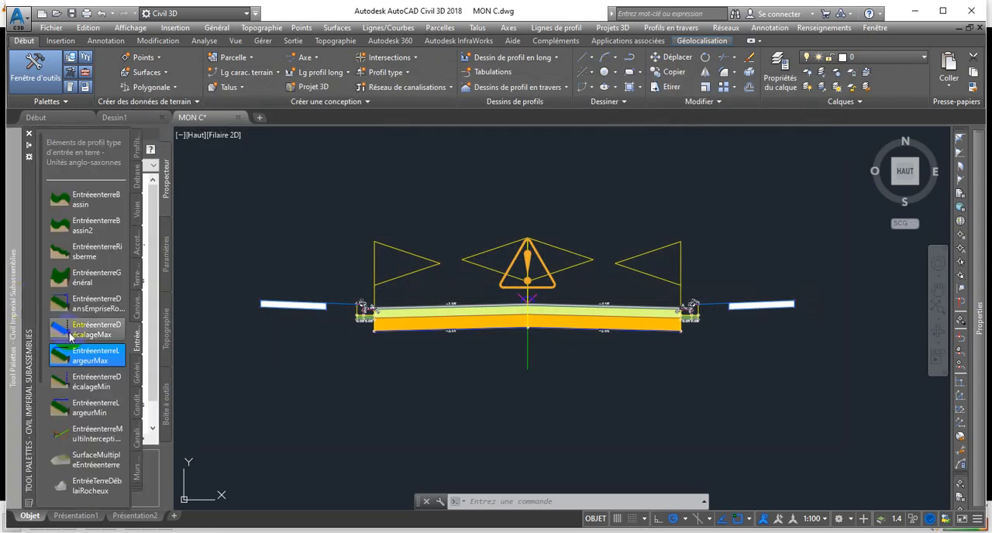
pyautogui.click(76, 361)
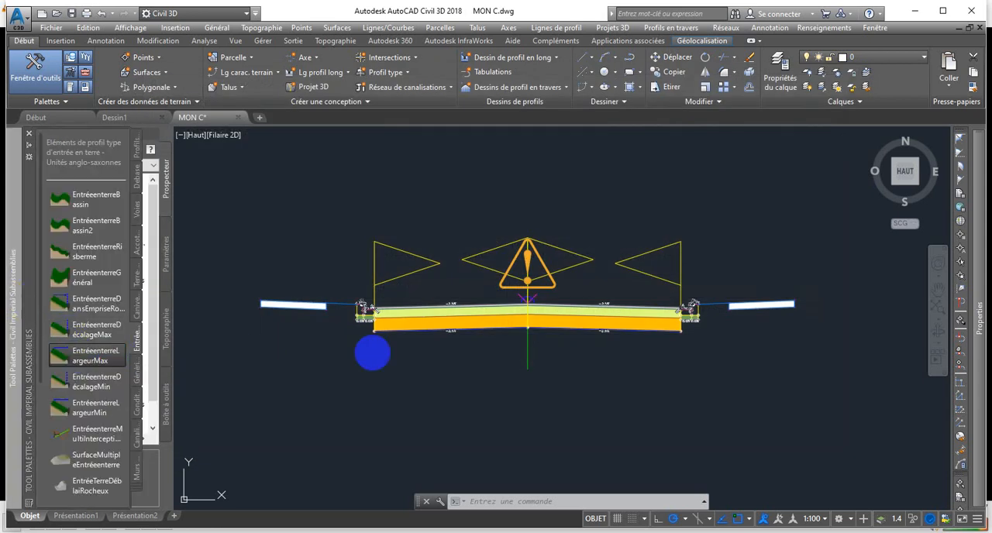
pyautogui.moveTo(978, 325)
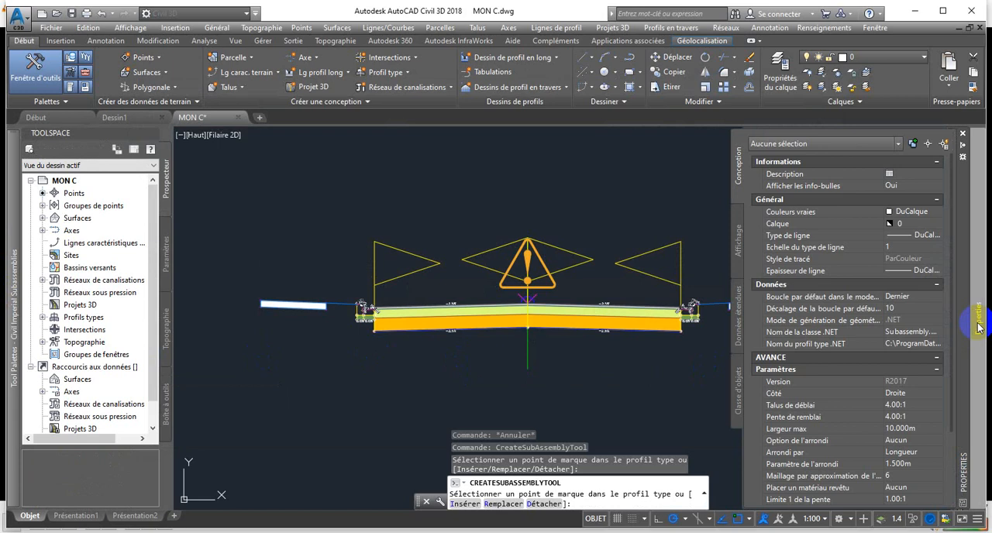
pyautogui.scroll(-2, 919, 389)
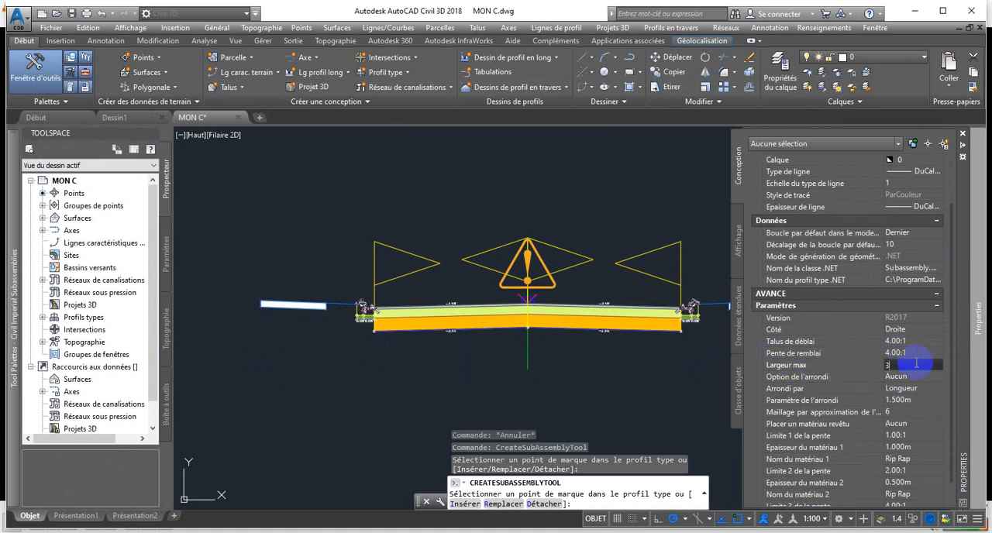
pyautogui.scroll(-1, 866, 382)
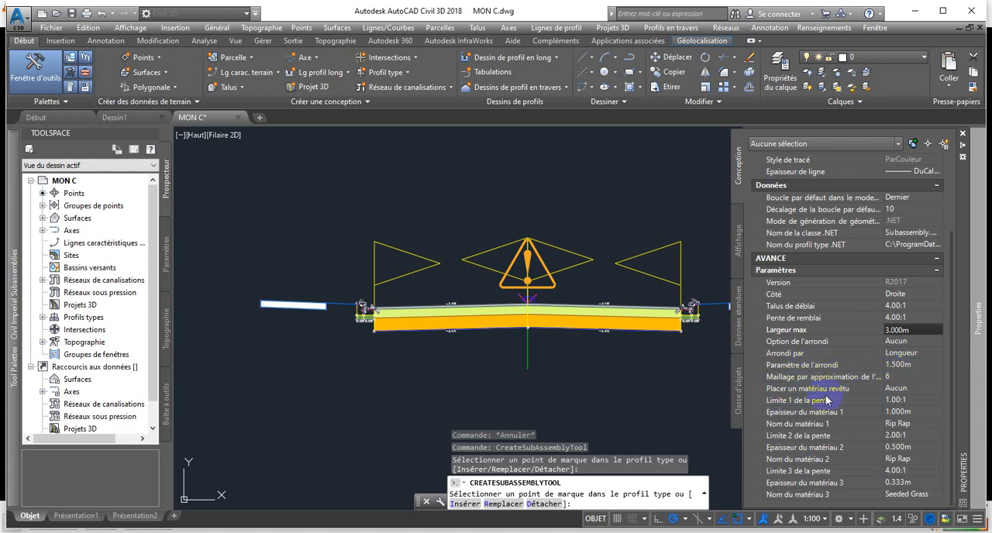
pyautogui.scroll(2, 800, 466)
pyautogui.scroll(-2, 784, 449)
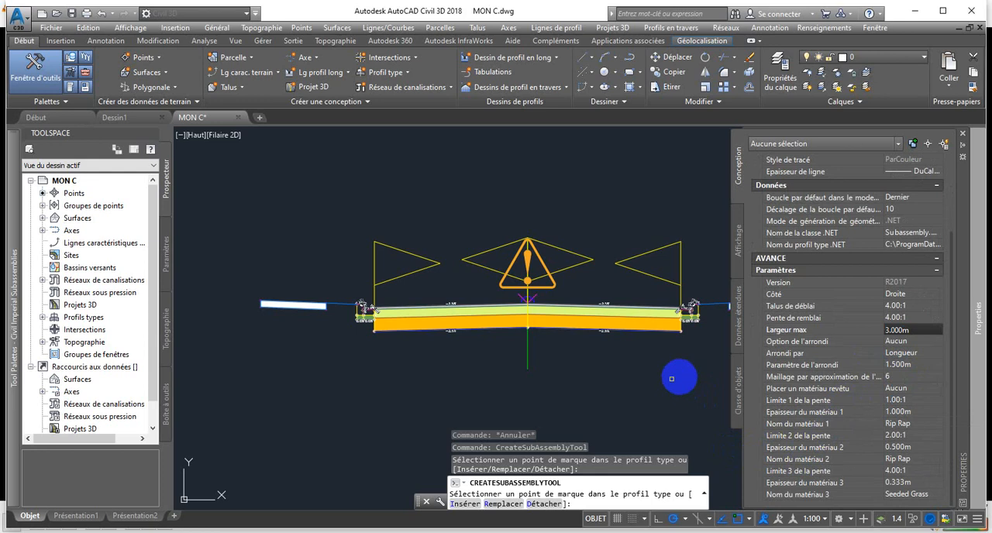
pyautogui.scroll(5, 818, 334)
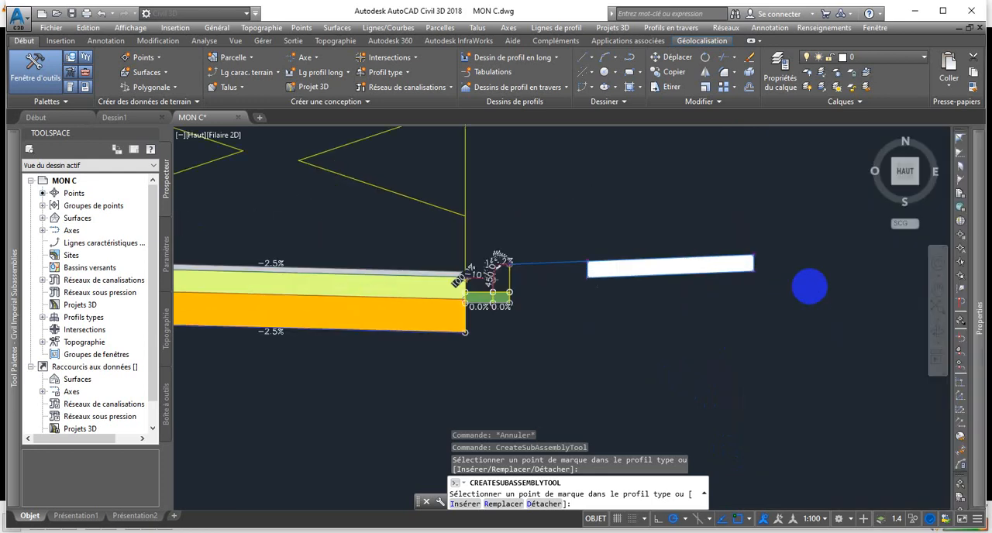
pyautogui.scroll(5, 725, 219)
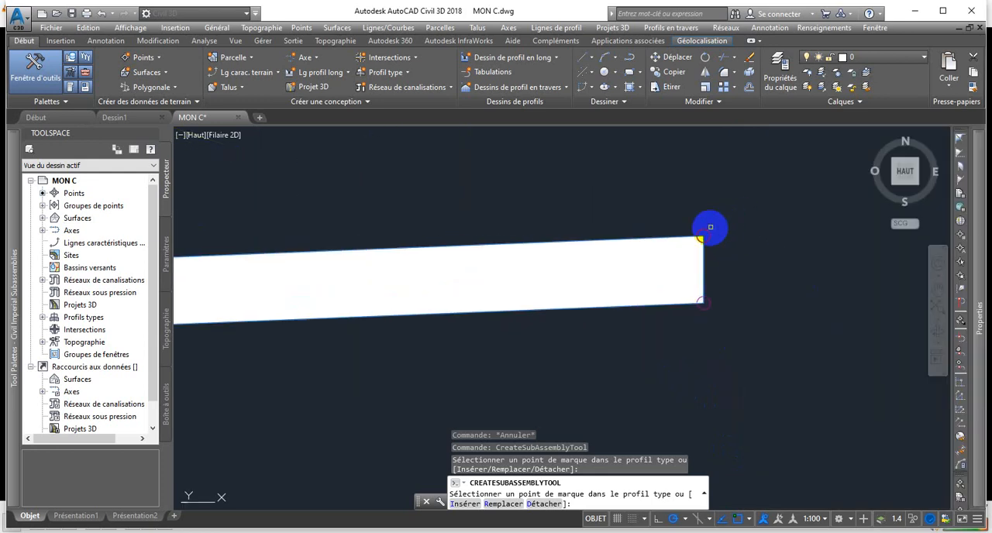
pyautogui.scroll(-5, 703, 230)
pyautogui.scroll(-5, 704, 287)
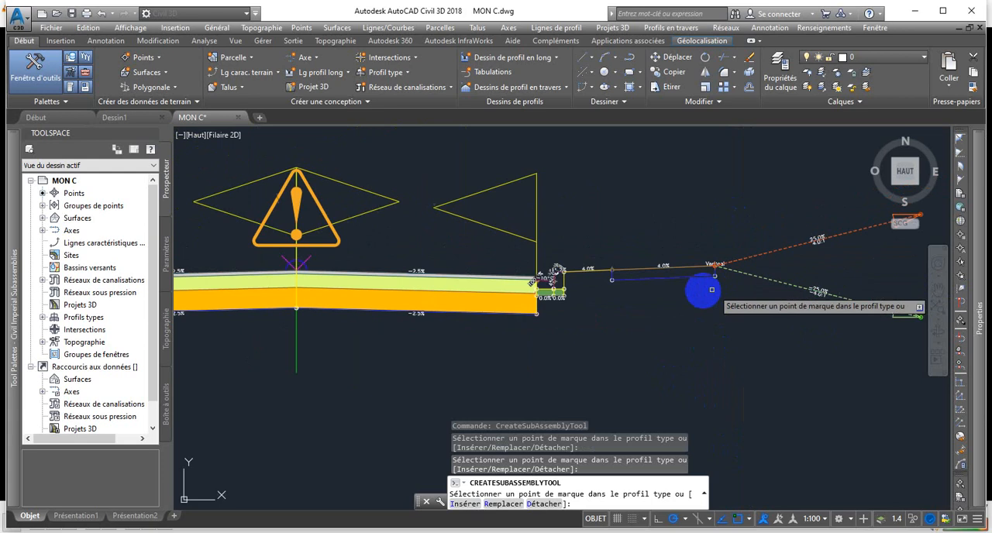
# Insert an EntréeenterreLargeurMax slope with side Gauche at the left sidewalk's outer upper marker and end the command.
pyautogui.scroll(2, 622, 293)
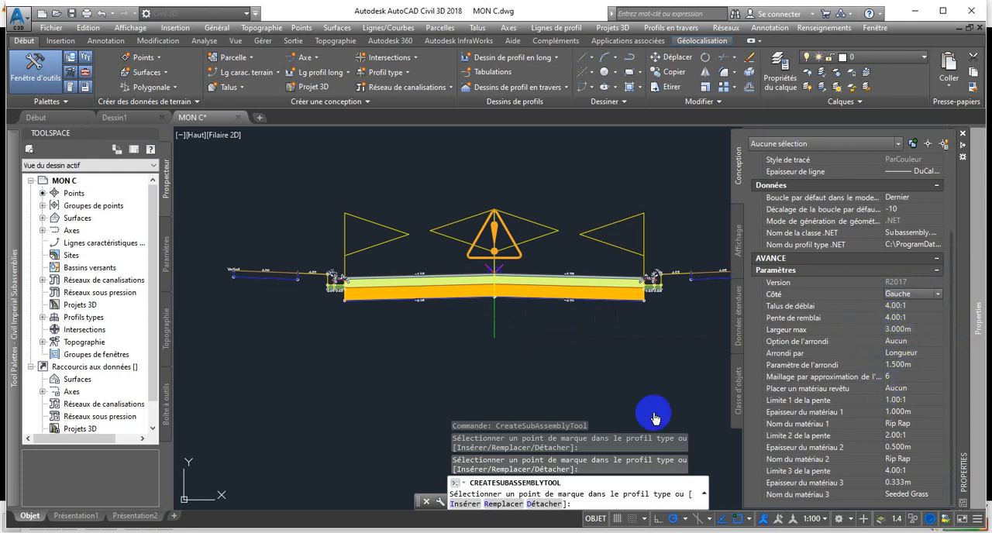
pyautogui.scroll(5, 193, 273)
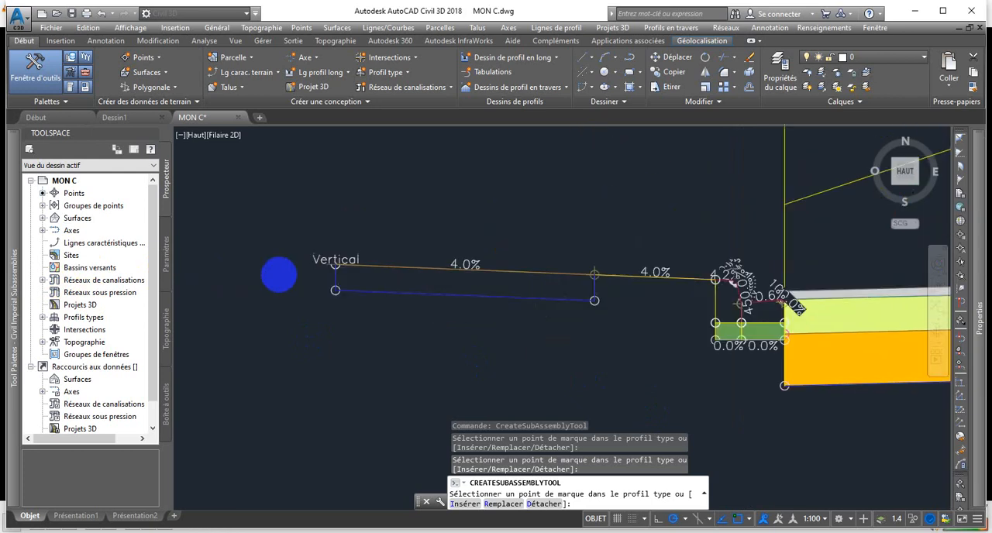
pyautogui.scroll(4, 279, 275)
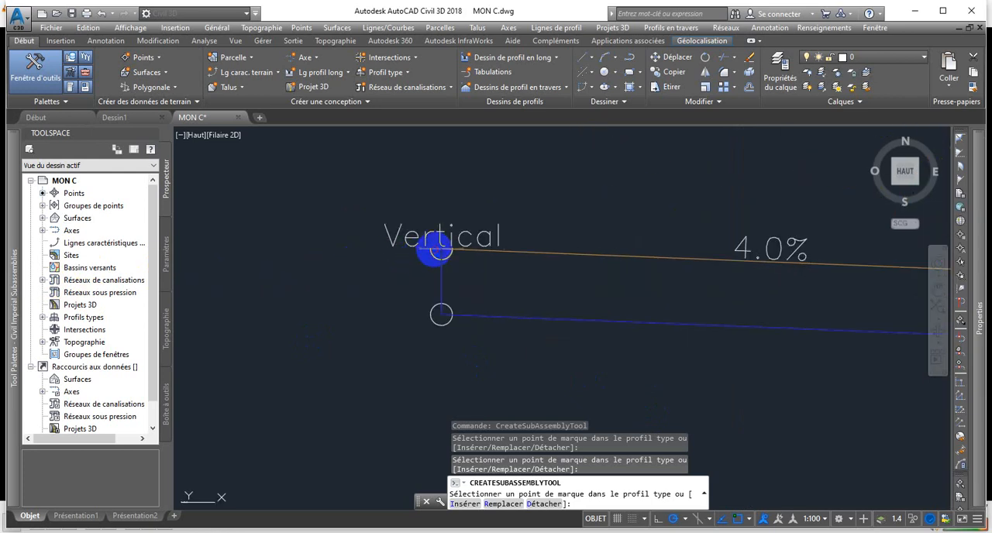
pyautogui.scroll(-6, 636, 274)
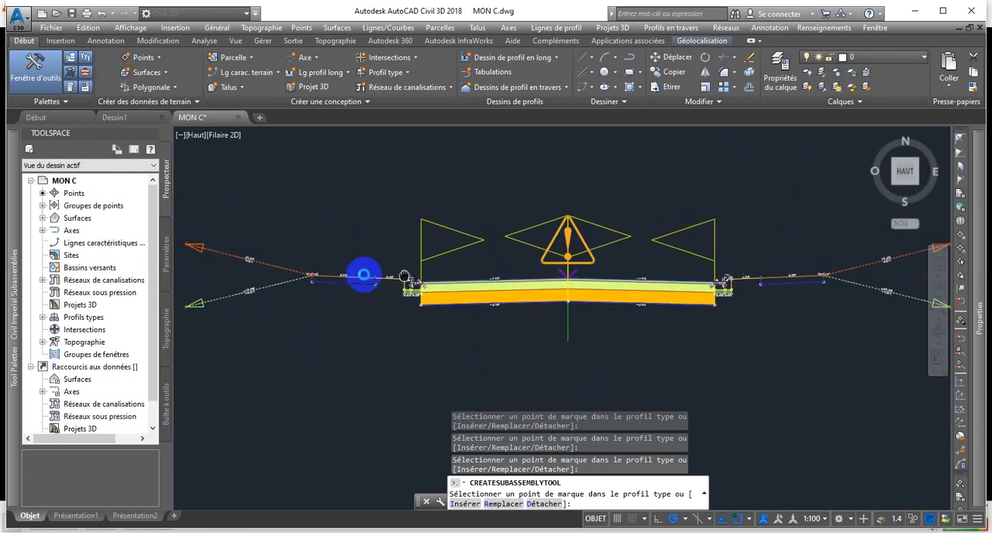
pyautogui.moveTo(404, 276); pyautogui.dragTo(356, 274, button='middle')
pyautogui.scroll(-2, 436, 272)
pyautogui.scroll(2, 458, 276)
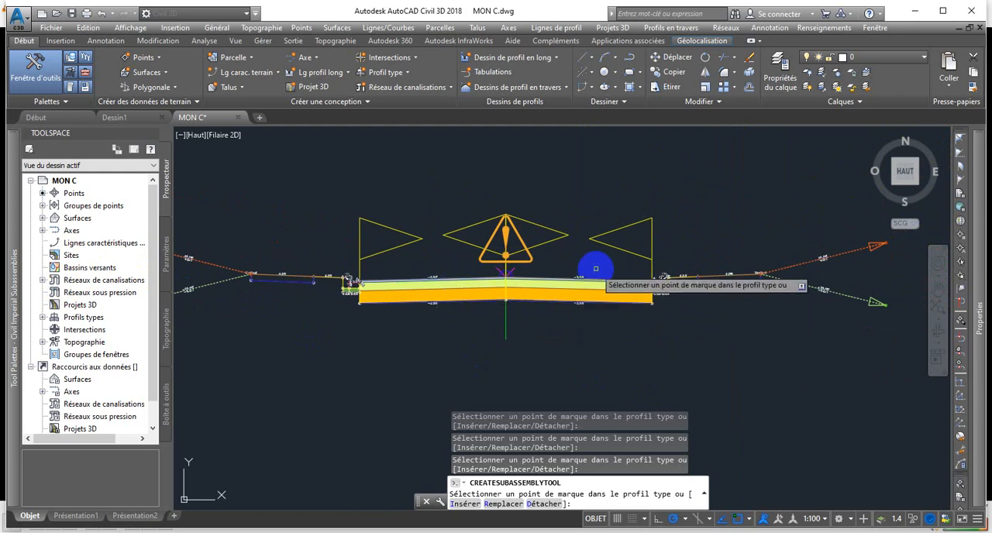
pyautogui.scroll(-2, 573, 281)
pyautogui.scroll(2, 465, 277)
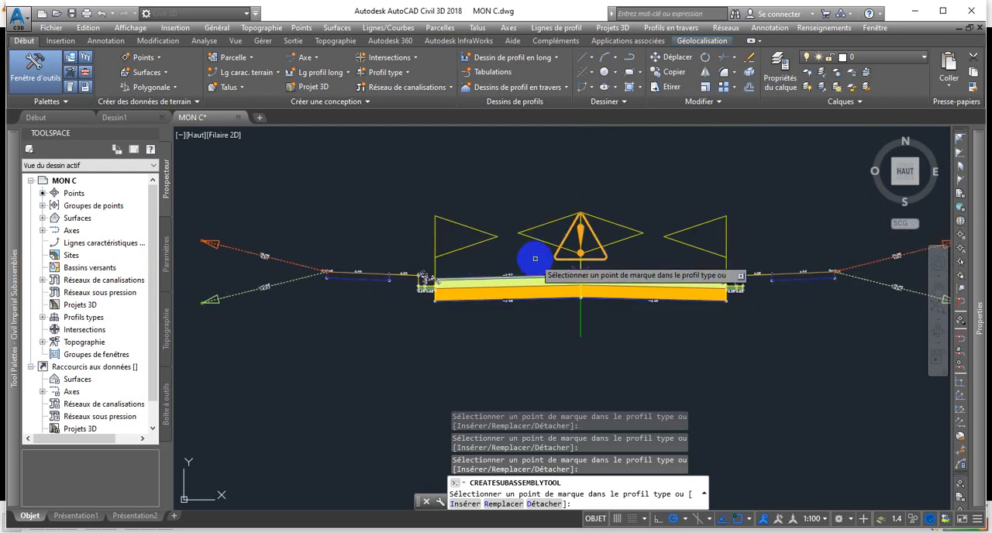
pyautogui.scroll(1, 543, 258)
pyautogui.scroll(-1, 521, 244)
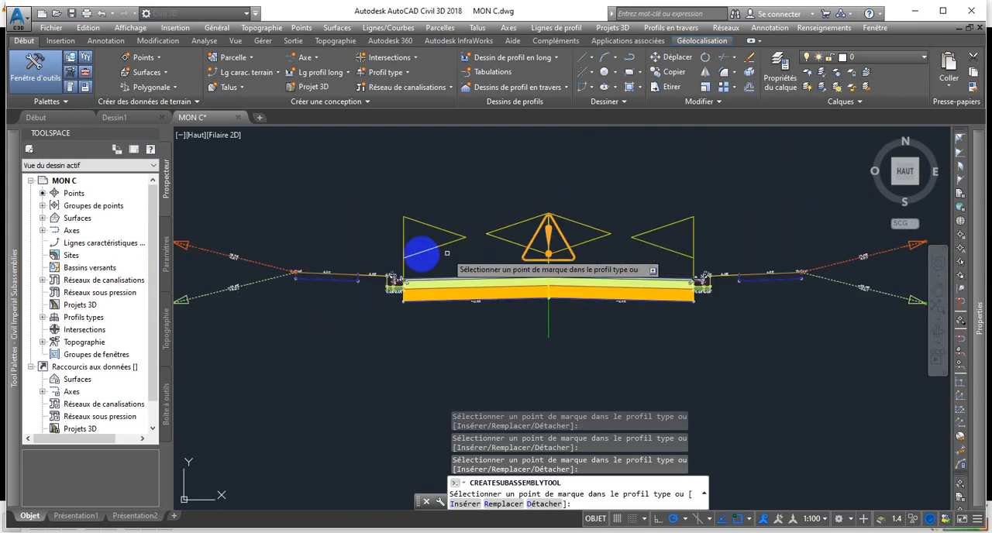
pyautogui.press('Escape')
# Set the code set style of the sidewalk, kerb and gutter subassemblies on both sides to 1_Etude_Projet and clear the selection.
pyautogui.scroll(2, 320, 276)
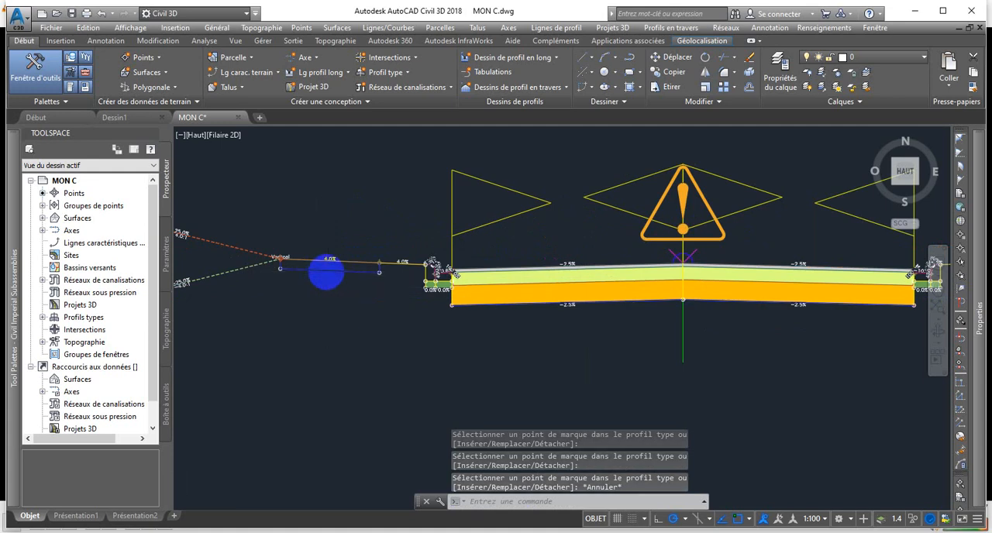
pyautogui.scroll(3, 327, 272)
pyautogui.click(339, 269)
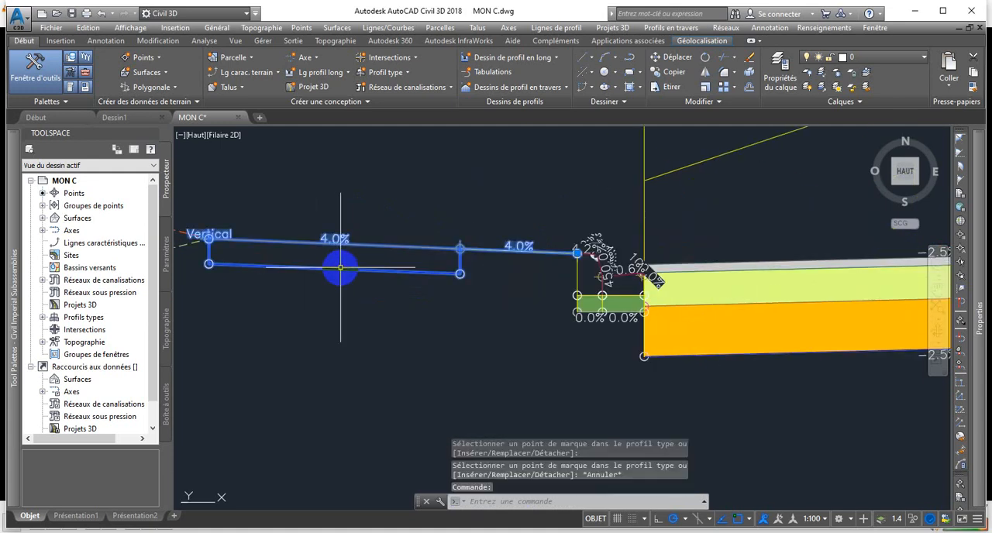
pyautogui.click(597, 271)
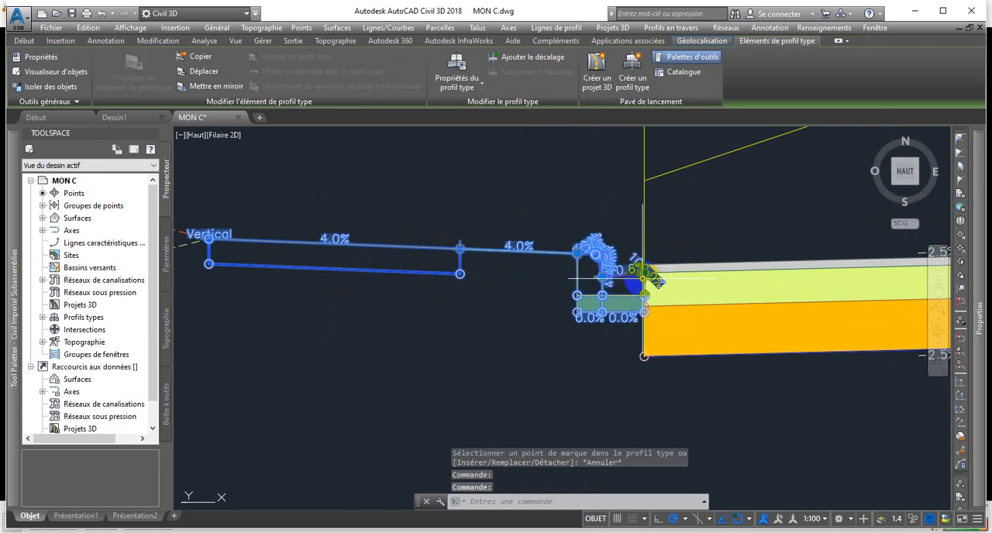
pyautogui.scroll(-5, 631, 289)
pyautogui.moveTo(798, 278); pyautogui.dragTo(505, 303, button='middle')
pyautogui.scroll(6, 505, 303)
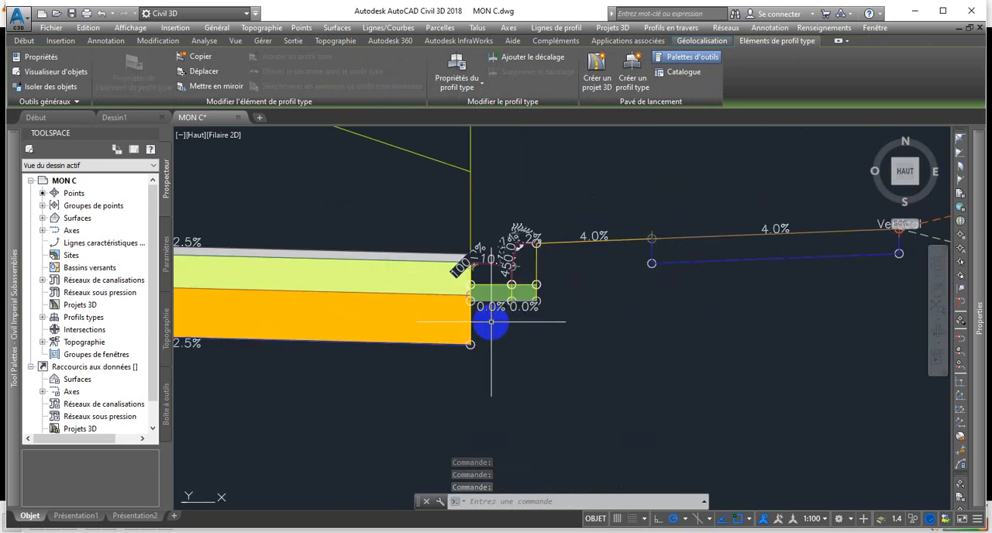
pyautogui.scroll(3, 492, 255)
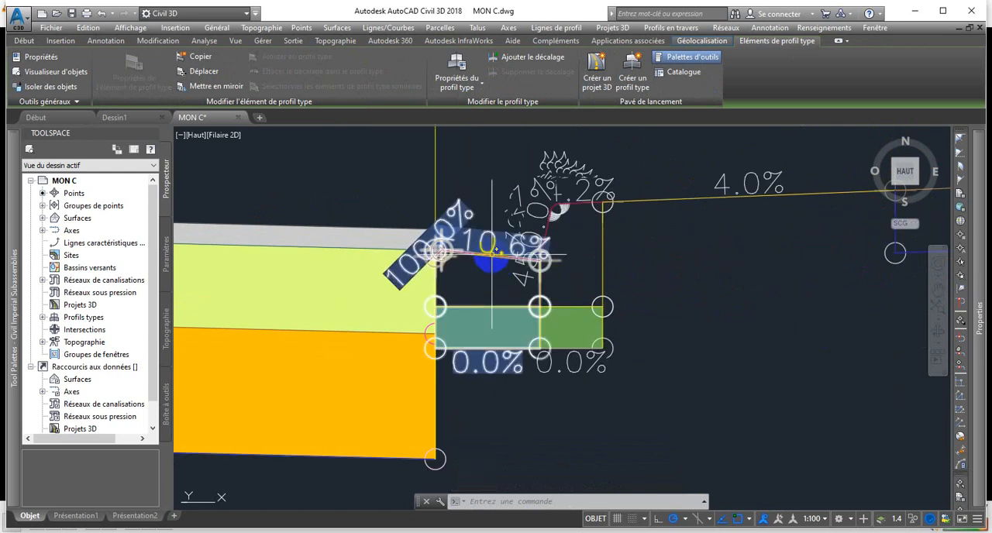
pyautogui.click(491, 254)
pyautogui.click(555, 207)
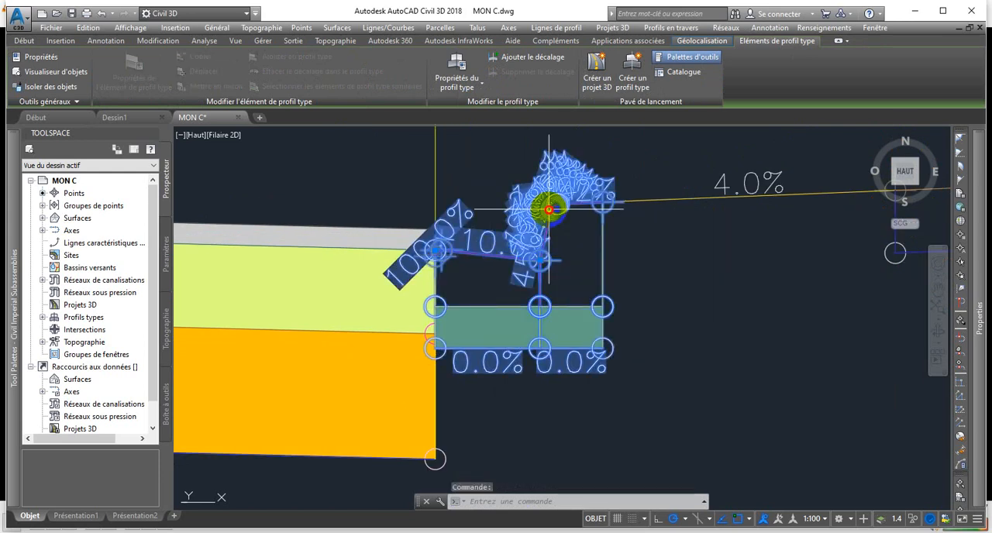
pyautogui.scroll(-3, 604, 241)
pyautogui.scroll(-3, 755, 221)
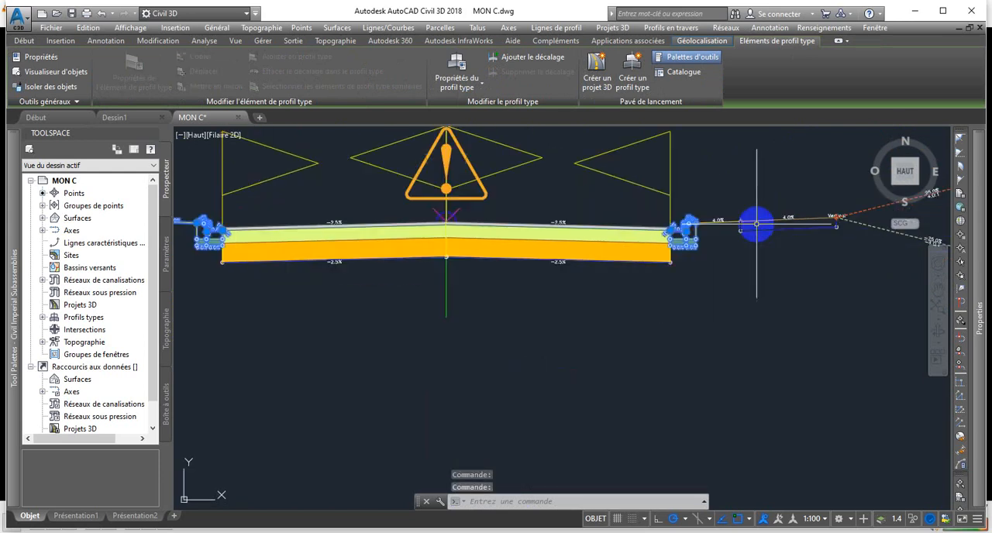
pyautogui.scroll(2, 784, 224)
pyautogui.click(777, 230)
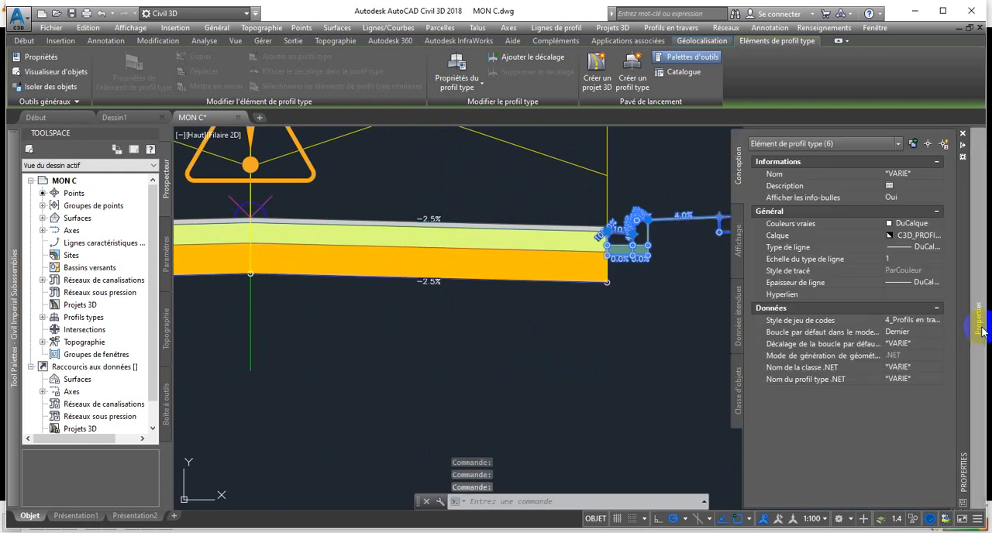
pyautogui.click(894, 320)
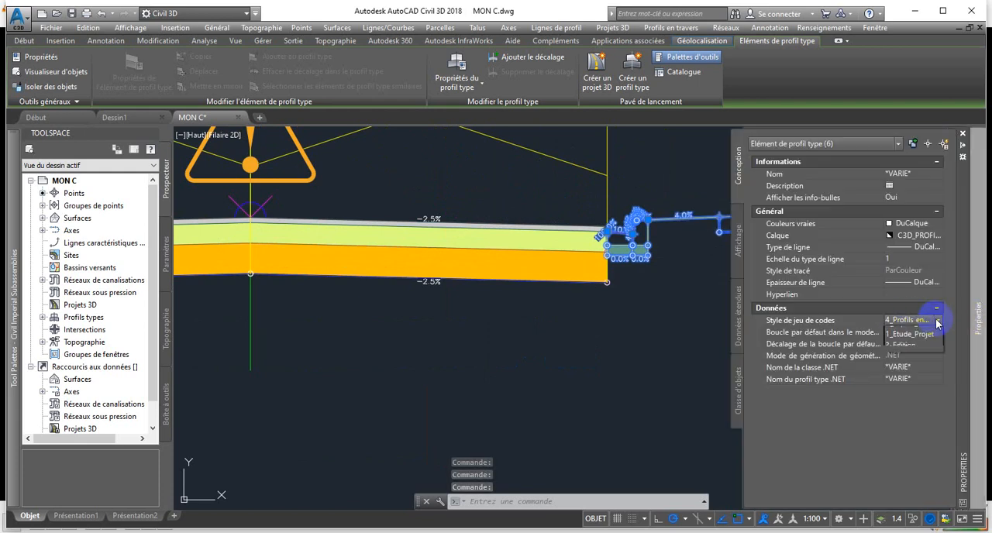
pyautogui.click(910, 332)
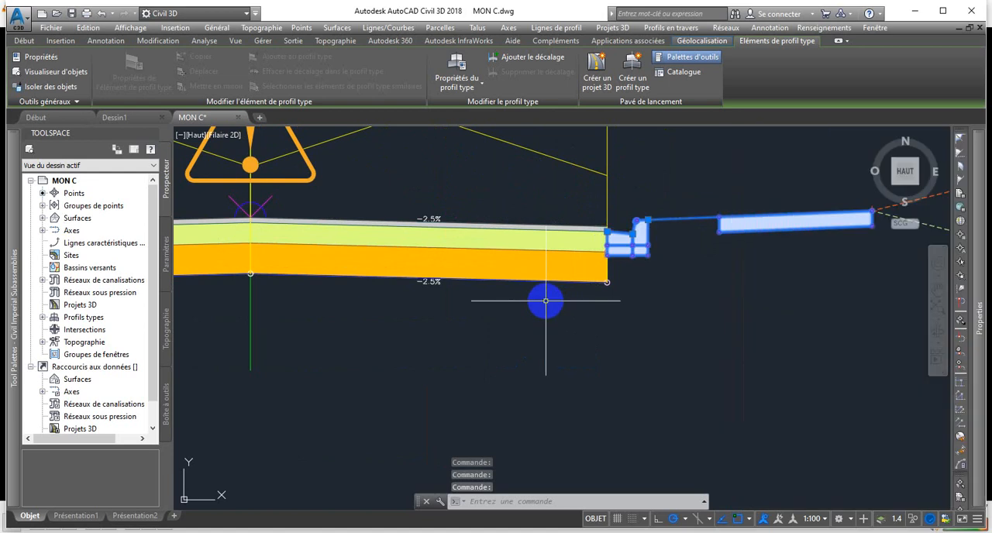
pyautogui.scroll(-4, 549, 303)
pyautogui.scroll(-2, 317, 300)
pyautogui.moveTo(320, 301); pyautogui.dragTo(435, 325, button='middle')
pyautogui.press('Escape')
pyautogui.scroll(2, 435, 325)
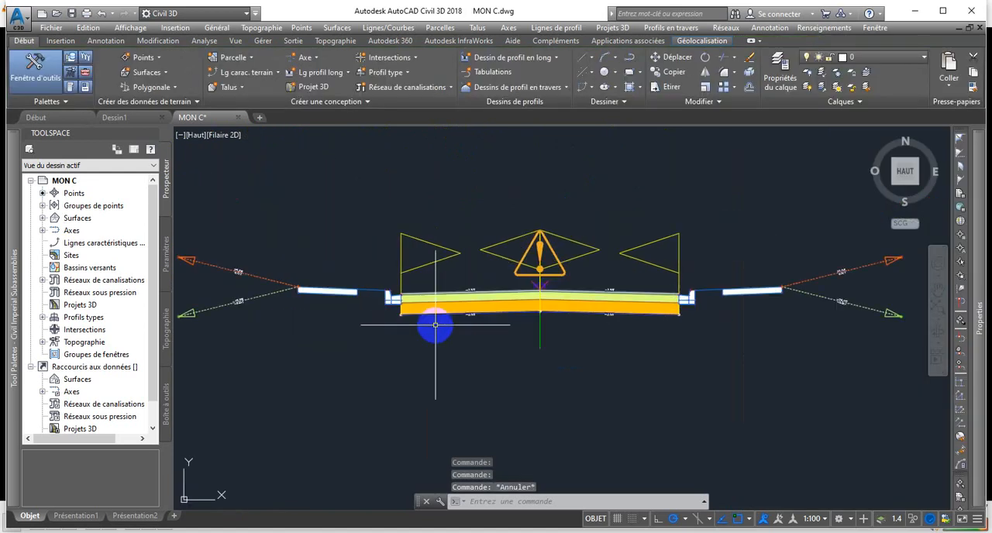
pyautogui.scroll(-2, 440, 331)
pyautogui.scroll(2, 441, 331)
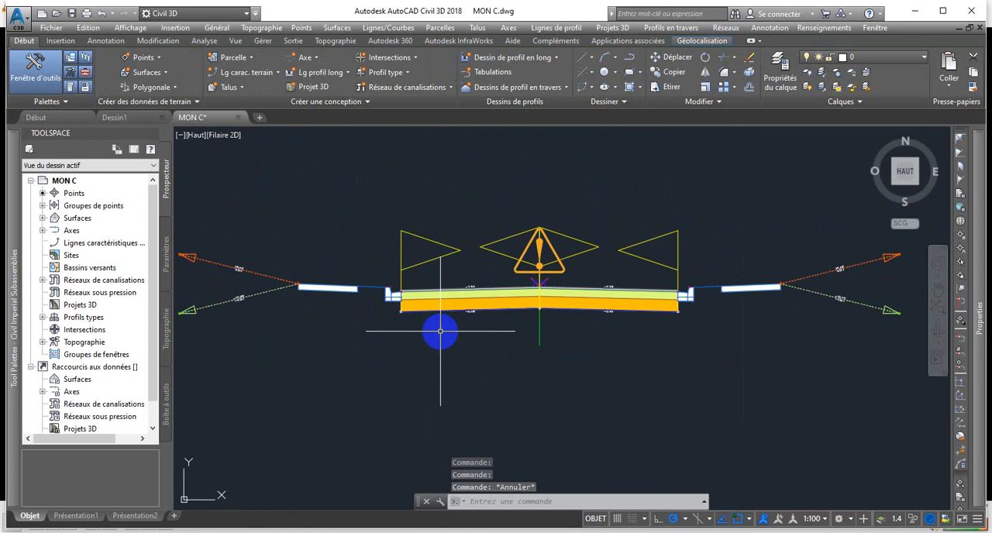
pyautogui.moveTo(442, 324)
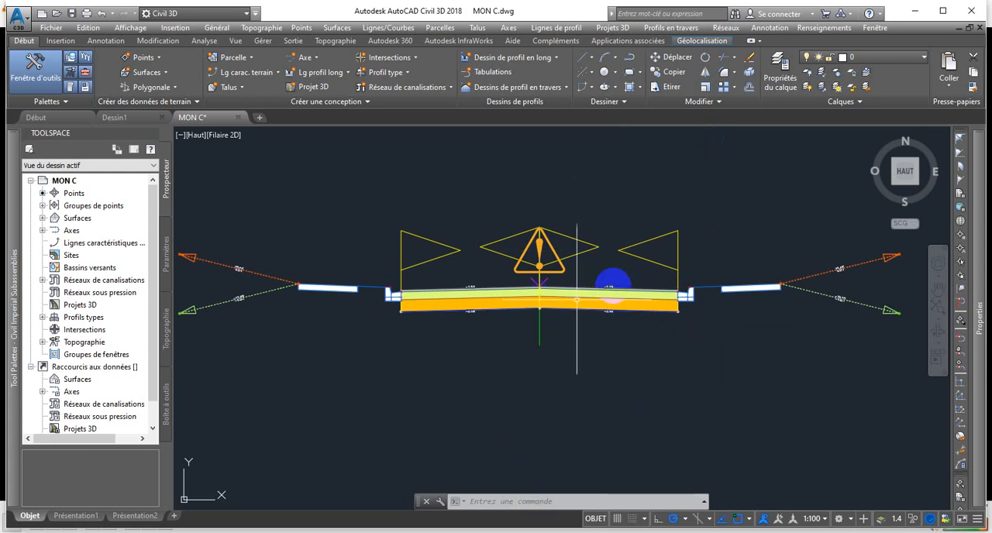
pyautogui.click(586, 504)
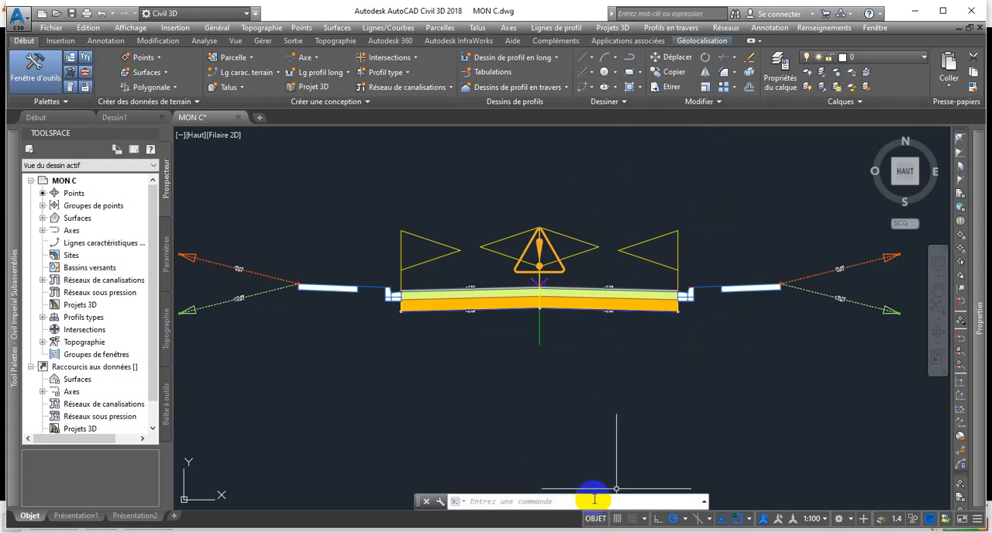
# Examine the road alignment with its offset lines on the contoured terrain in plan.
pyautogui.scroll(-5, 565, 465)
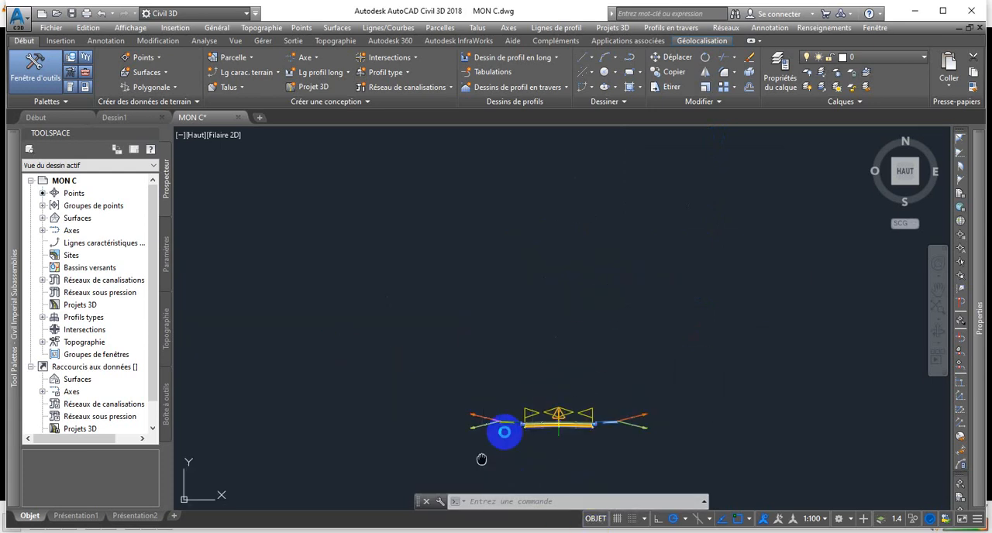
pyautogui.moveTo(483, 460); pyautogui.dragTo(519, 412, button='middle')
pyautogui.scroll(-8, 421, 372)
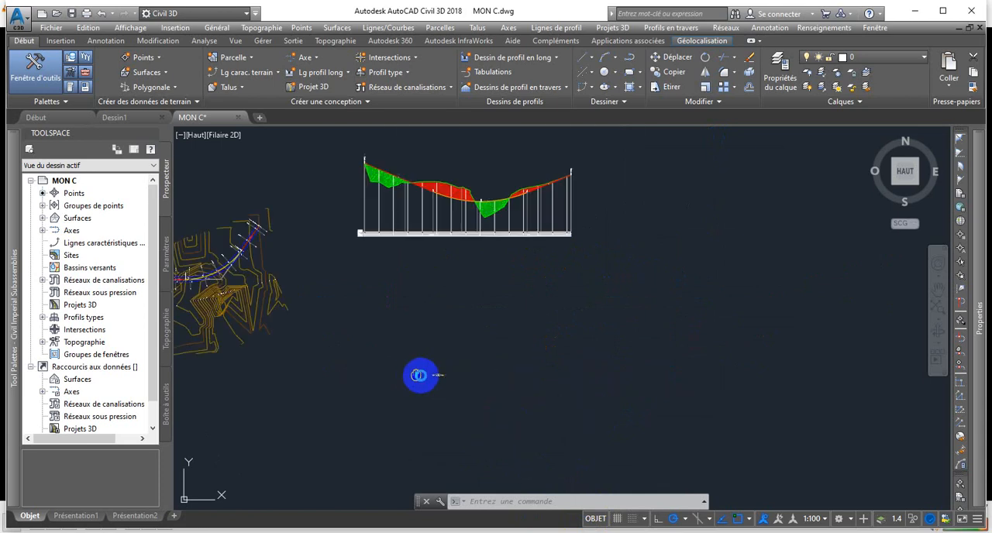
pyautogui.scroll(5, 228, 290)
pyautogui.moveTo(244, 286); pyautogui.dragTo(389, 315, button='middle')
pyautogui.scroll(-3, 388, 297)
pyautogui.scroll(5, 343, 298)
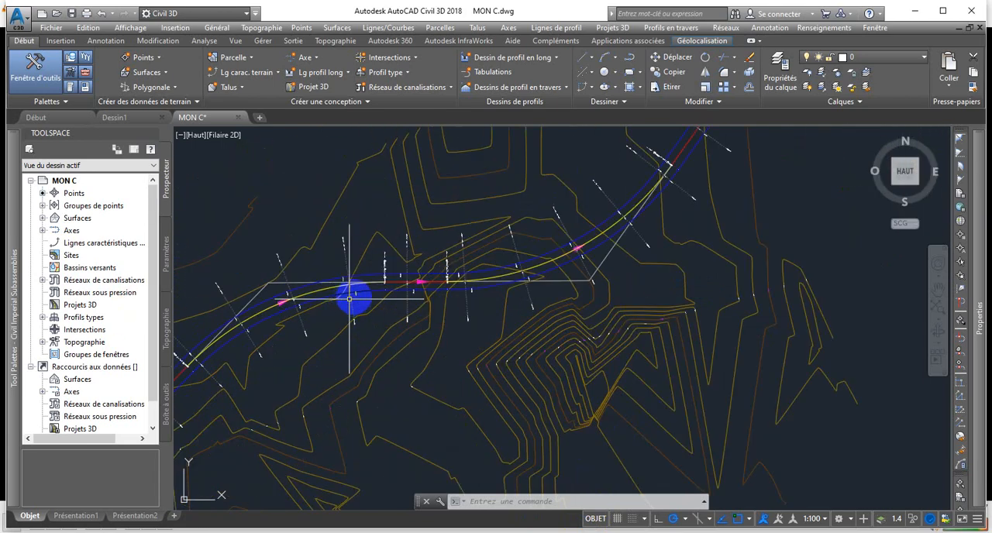
pyautogui.scroll(-3, 428, 290)
pyautogui.scroll(3, 428, 281)
pyautogui.moveTo(427, 282); pyautogui.dragTo(323, 288, button='middle')
pyautogui.scroll(2, 325, 285)
pyautogui.scroll(-4, 328, 283)
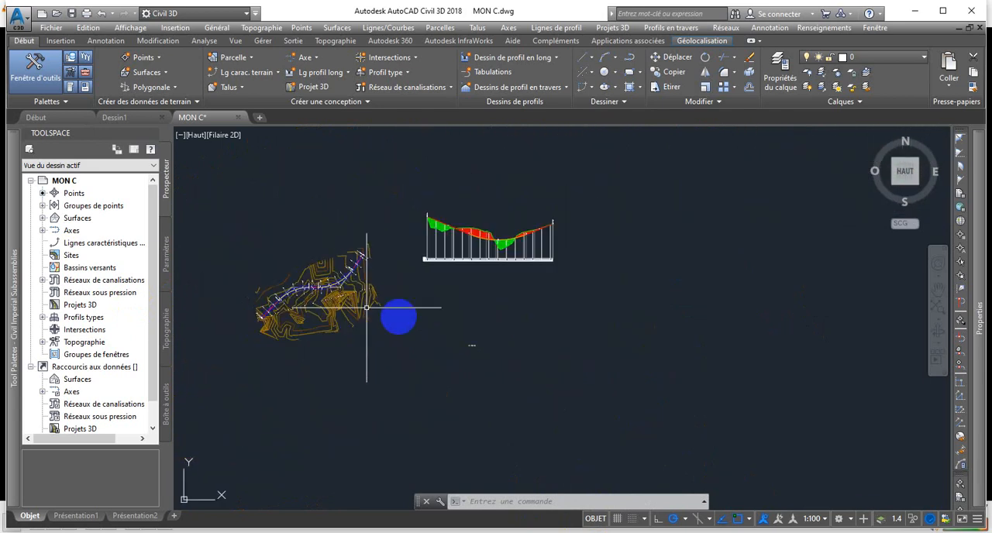
# Review the complete road assembly, from the central lanes out to the daylight slopes on both sides.
pyautogui.scroll(10, 472, 346)
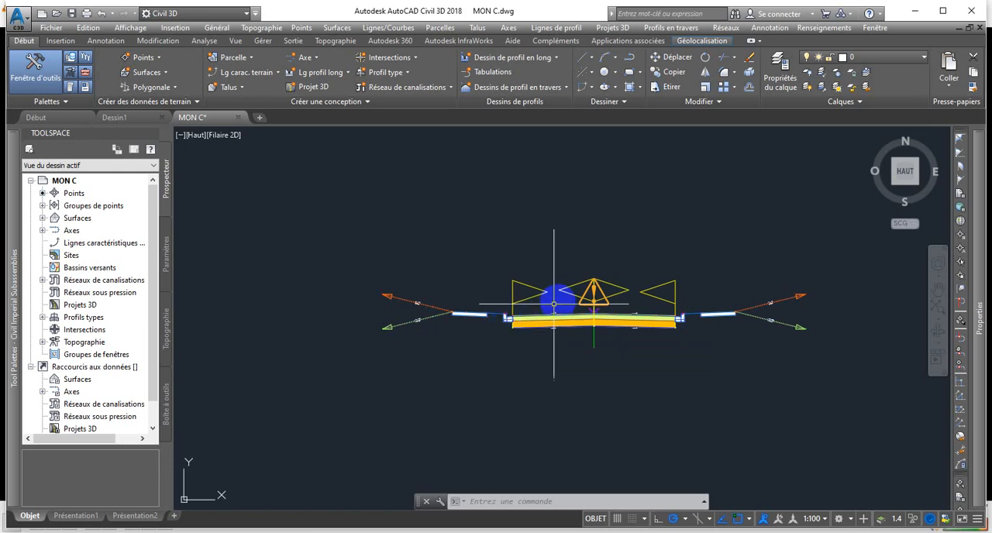
pyautogui.scroll(4, 663, 322)
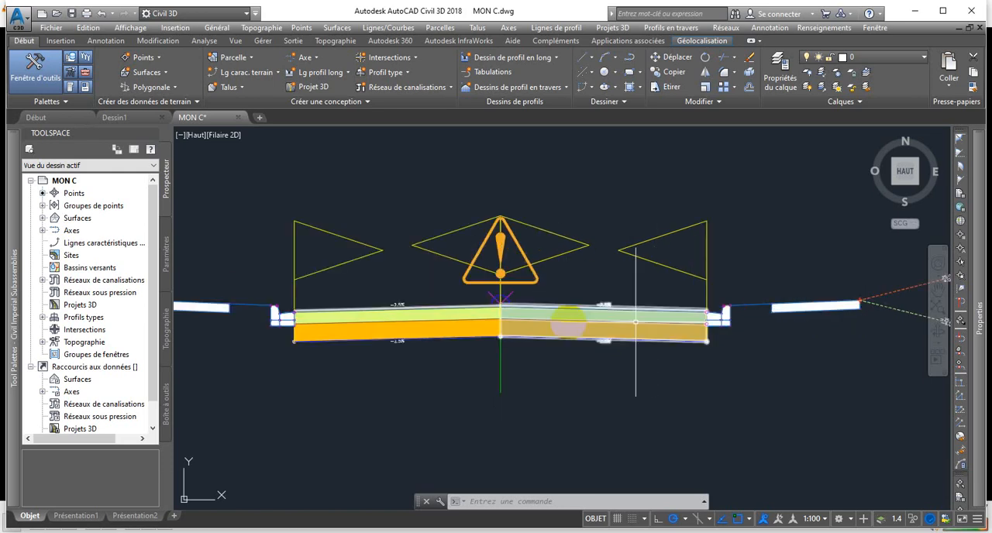
pyautogui.scroll(-2, 503, 341)
pyautogui.scroll(-2, 493, 350)
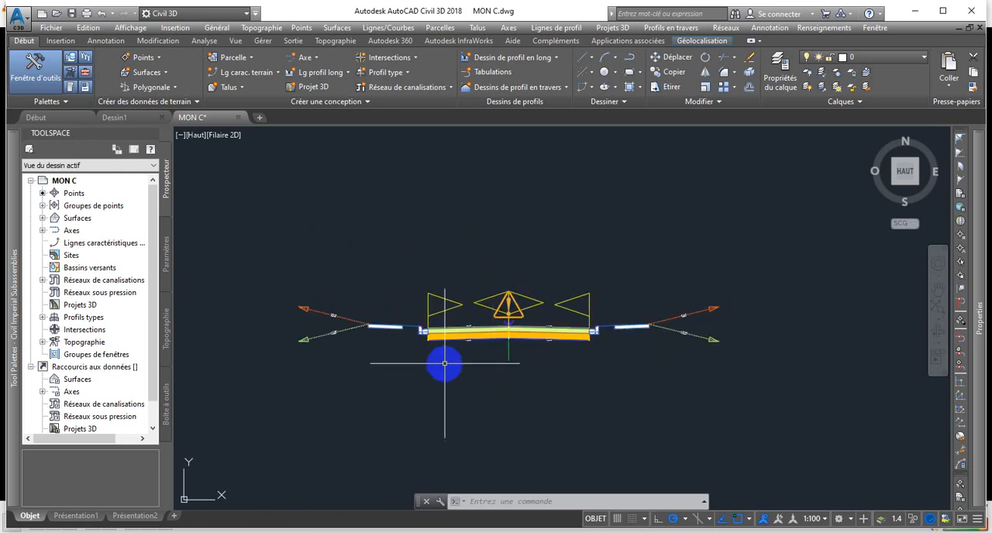
pyautogui.scroll(2, 445, 361)
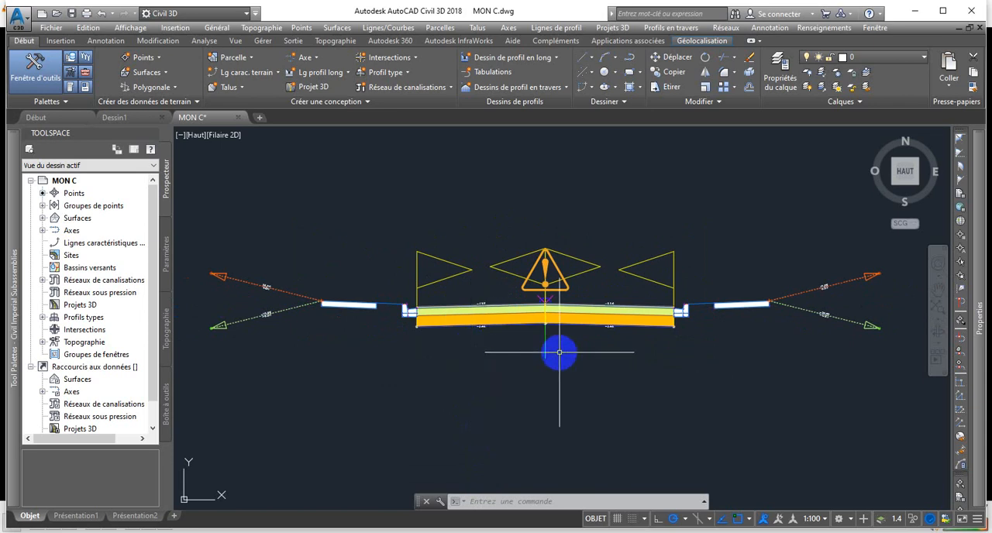
pyautogui.scroll(2, 560, 352)
pyautogui.scroll(-2, 558, 280)
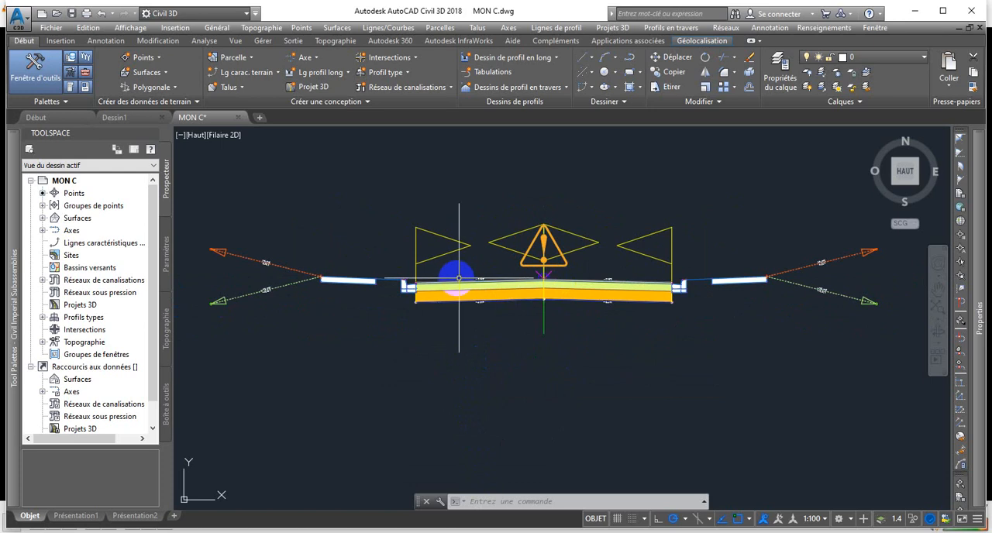
pyautogui.scroll(-2, 403, 235)
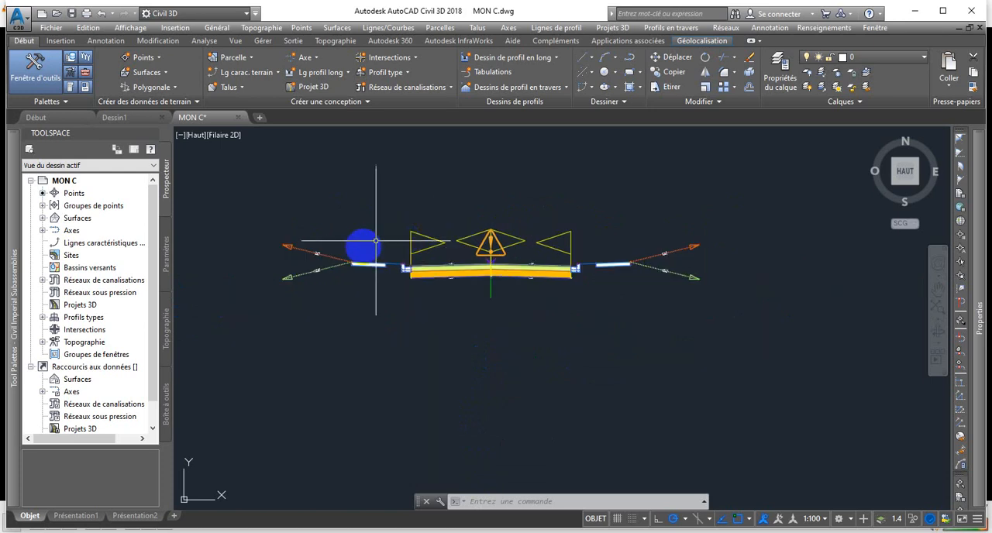
# Return to the terrain plan and inspect the curved section of the road alignment against the contours.
pyautogui.moveTo(357, 256); pyautogui.dragTo(455, 267, button='middle')
pyautogui.scroll(-6, 457, 273)
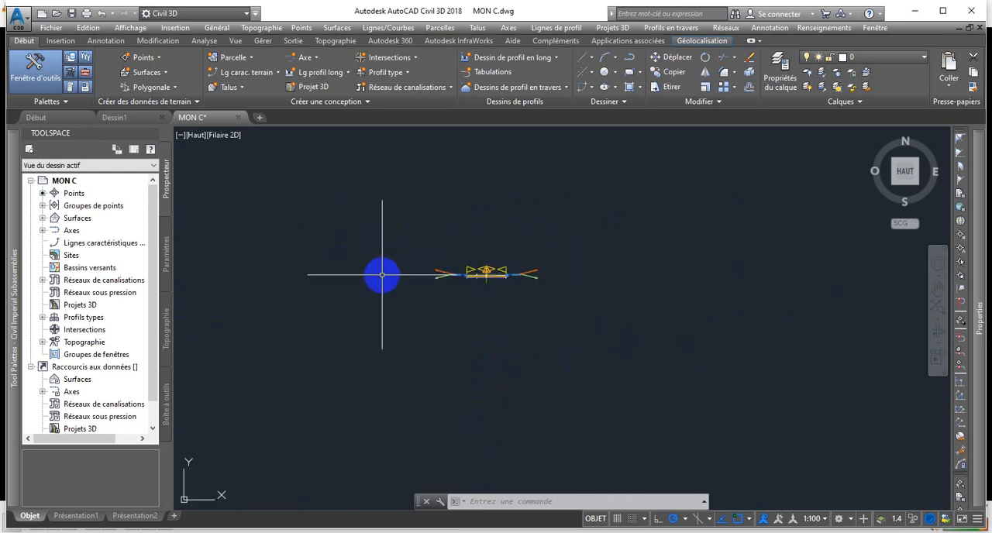
pyautogui.moveTo(381, 275); pyautogui.dragTo(562, 279, button='middle')
pyautogui.scroll(-4, 514, 287)
pyautogui.scroll(-9, 316, 273)
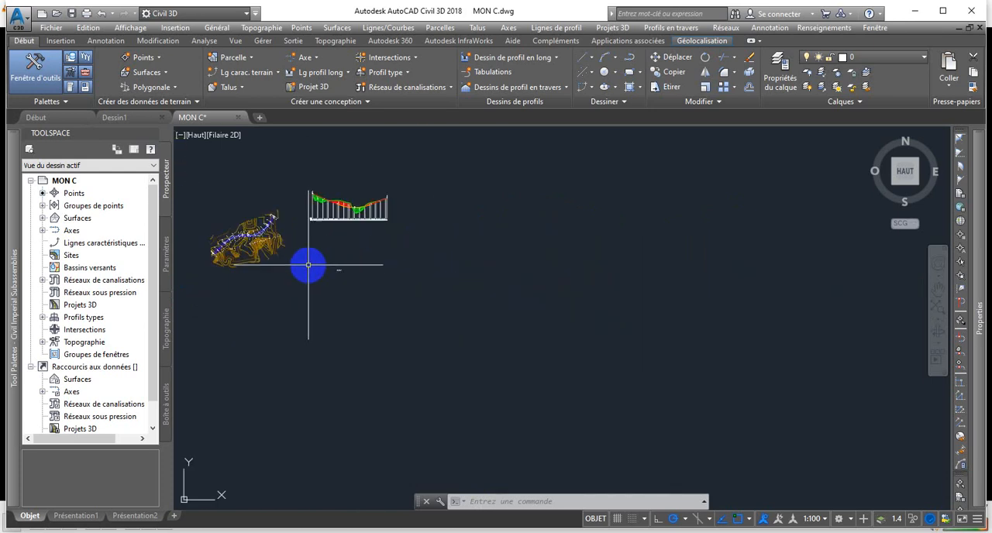
pyautogui.moveTo(317, 265); pyautogui.dragTo(403, 268, button='middle')
pyautogui.scroll(8, 341, 246)
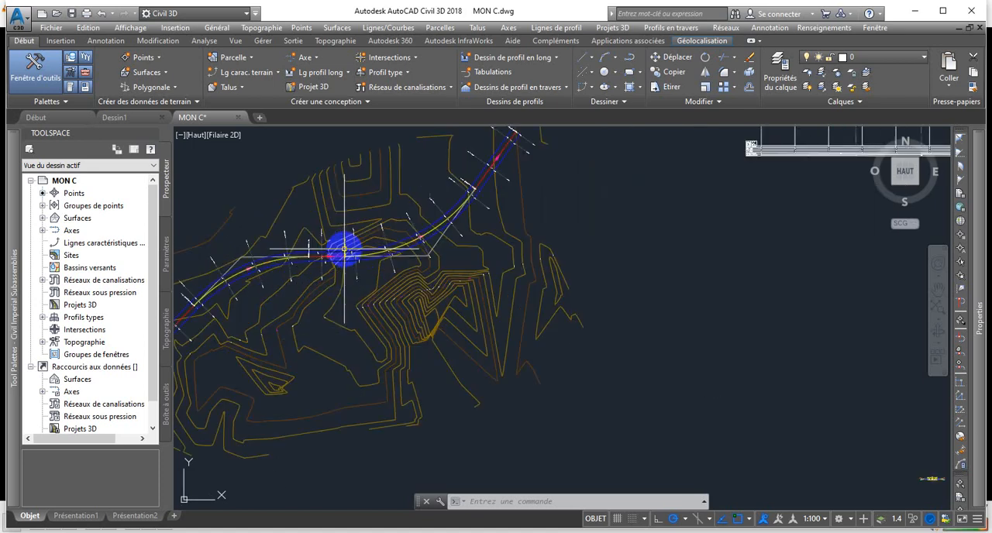
pyautogui.scroll(2, 344, 248)
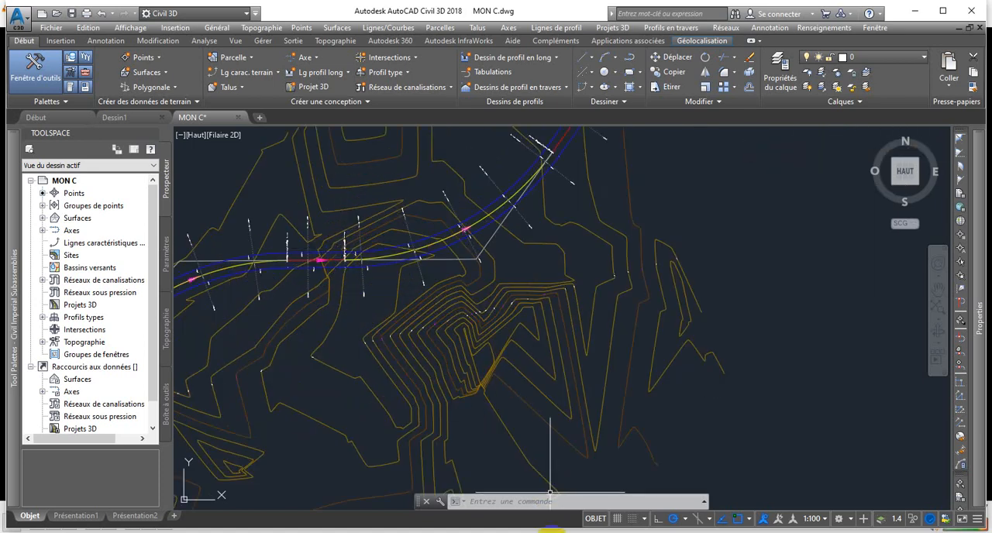